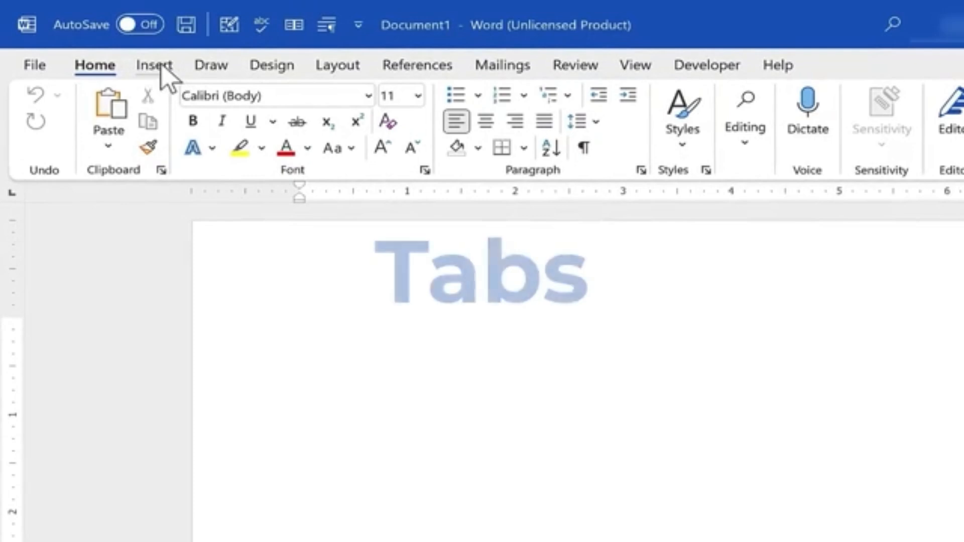
- Examine the ribbon commands for Insert, References, Layout, Mailings and Design, then return to the Home commands
left_click(160, 68)
left_click(96, 69)
left_click(158, 70)
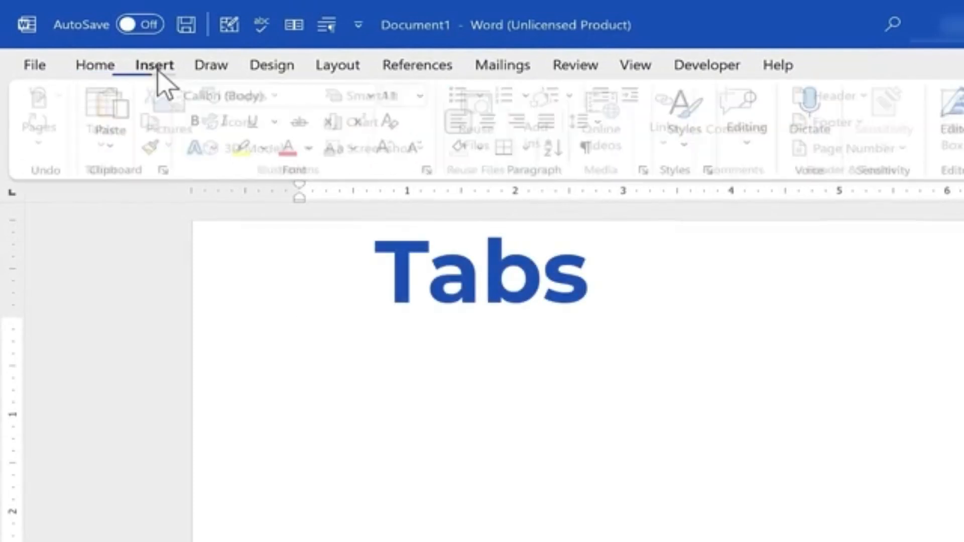
left_click(407, 69)
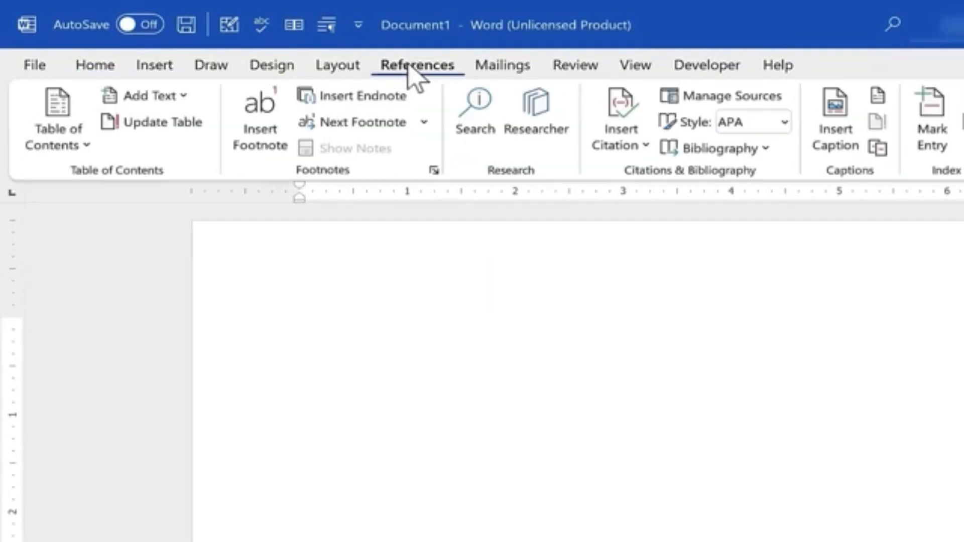
left_click(334, 66)
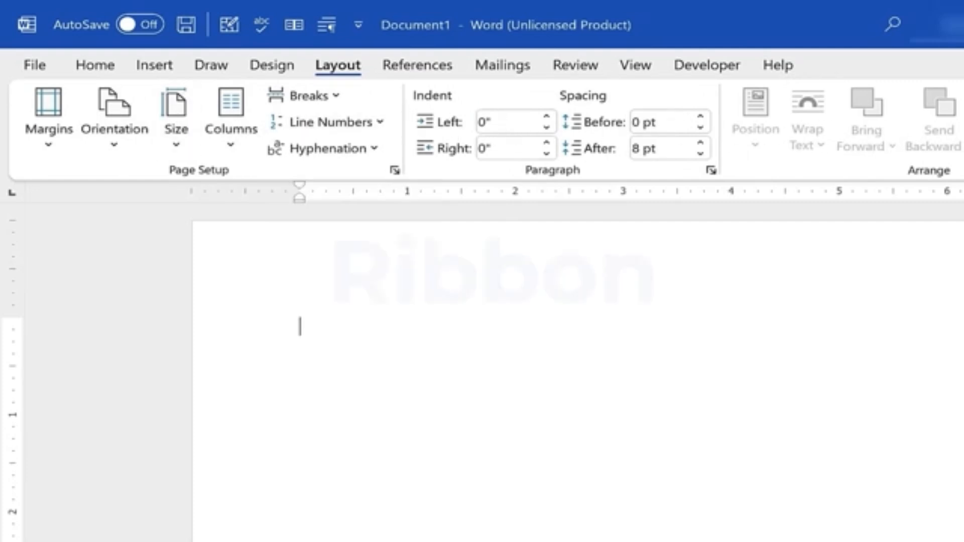
left_click(507, 66)
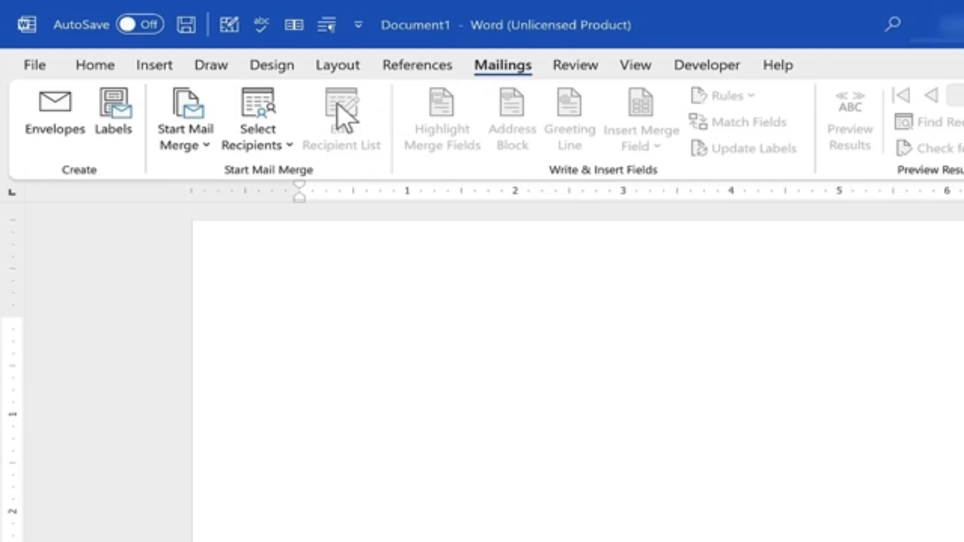
left_click(270, 67)
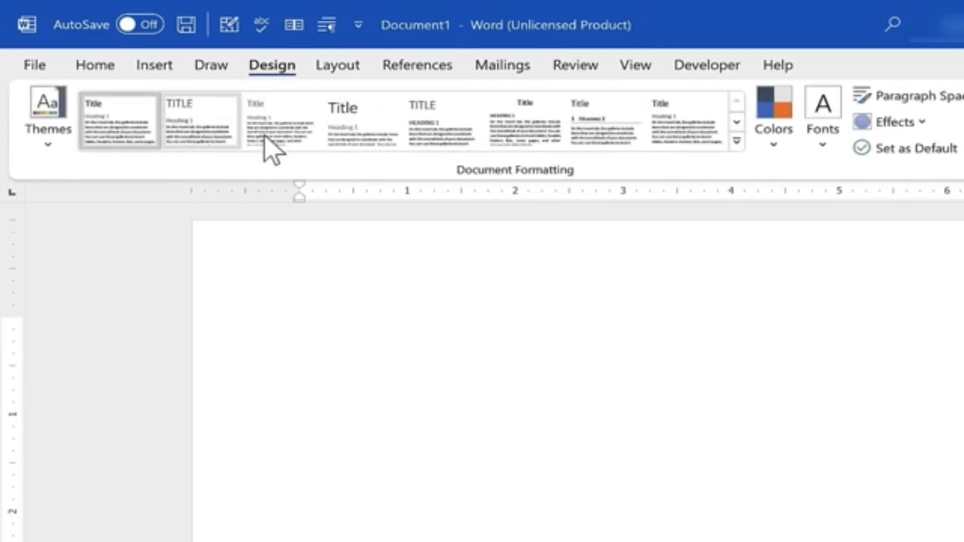
left_click(153, 66)
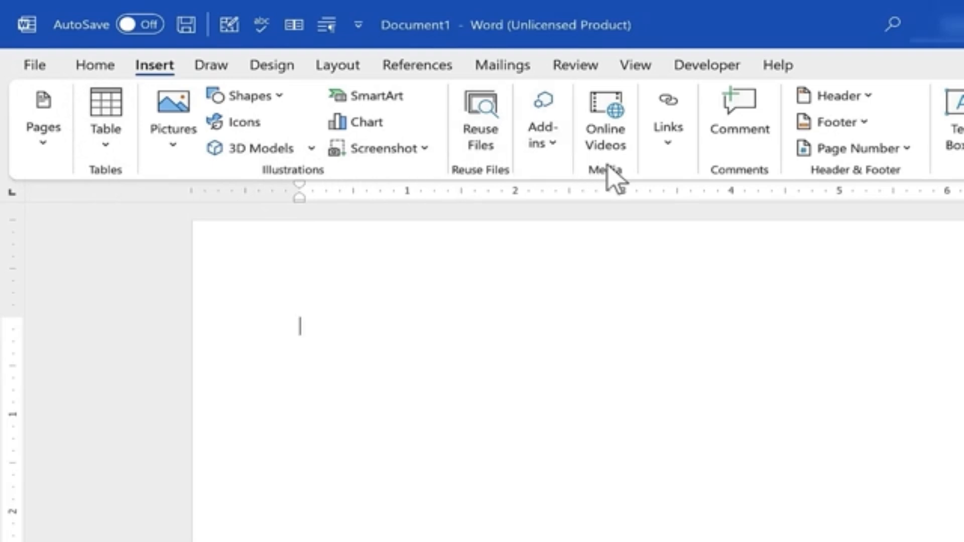
left_click(94, 68)
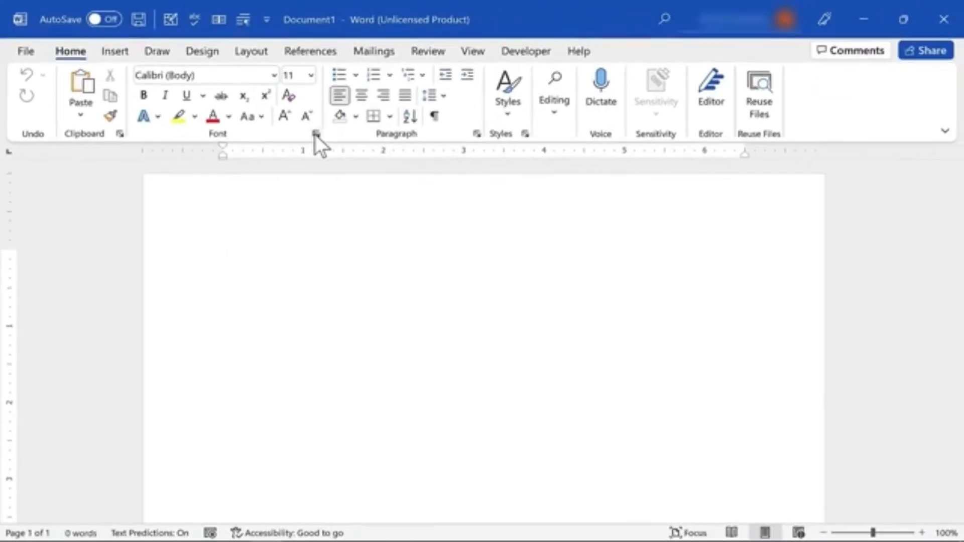
- Examine the basic and advanced settings of the Font dialog and close it without changes
left_click(315, 134)
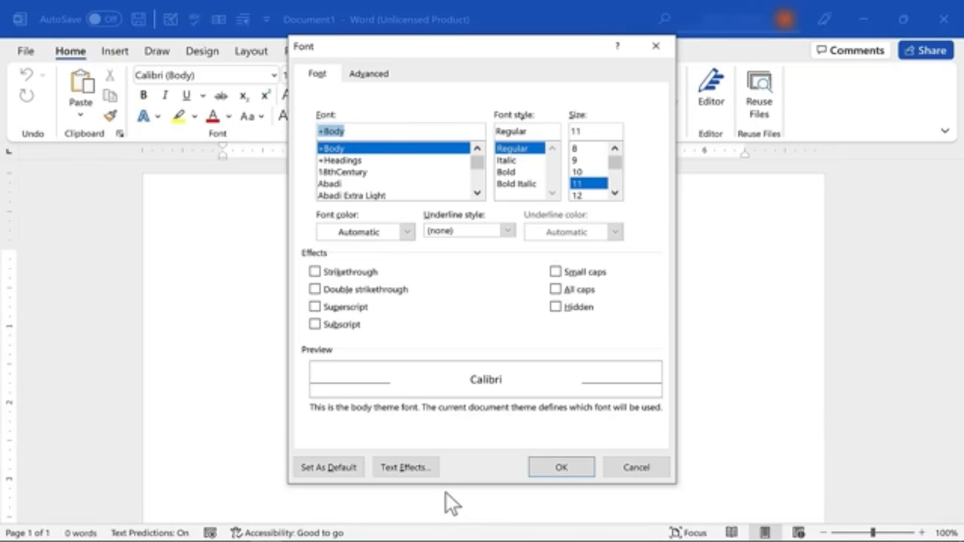
left_click(369, 74)
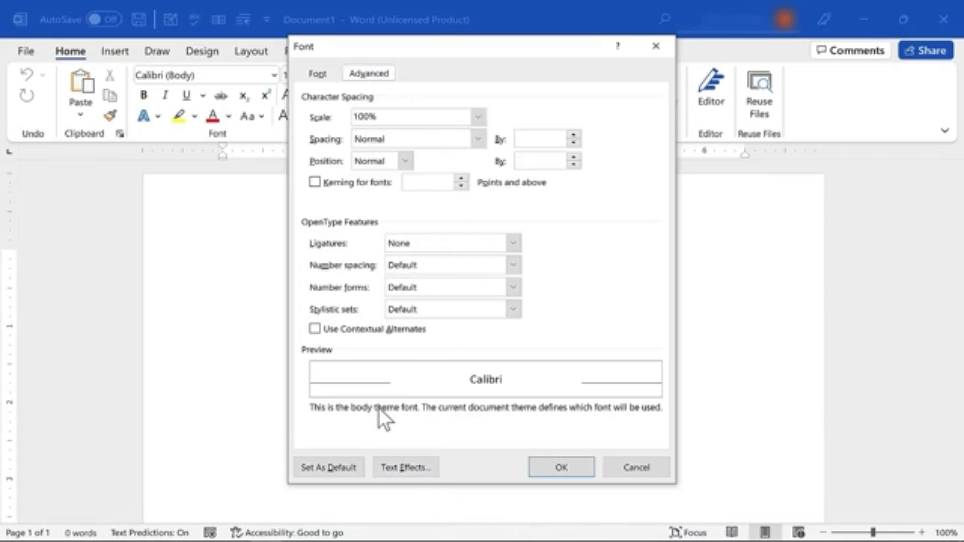
left_click(637, 468)
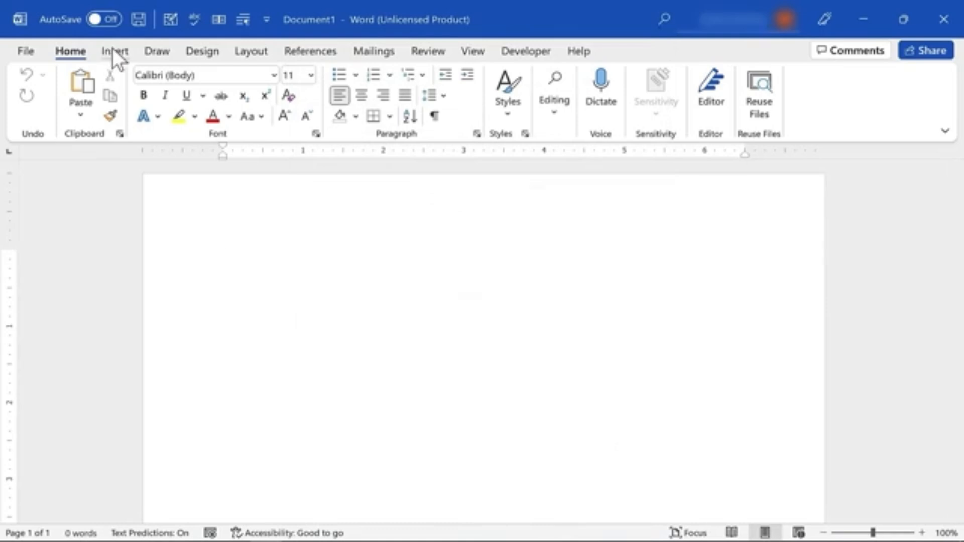
- Review the commands offered for customizing the Quick Access Toolbar and dismiss the list without choosing any
left_click(113, 51)
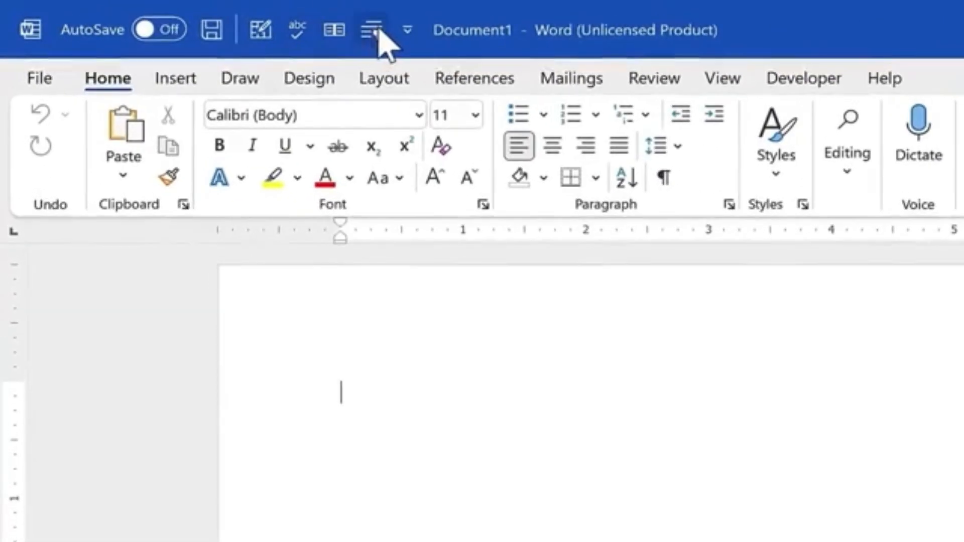
left_click(407, 30)
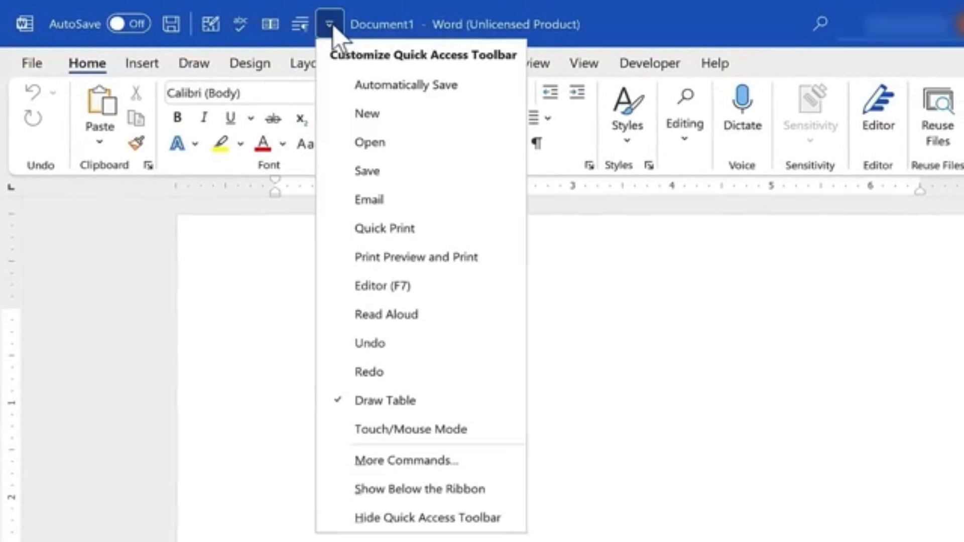
left_click(155, 213)
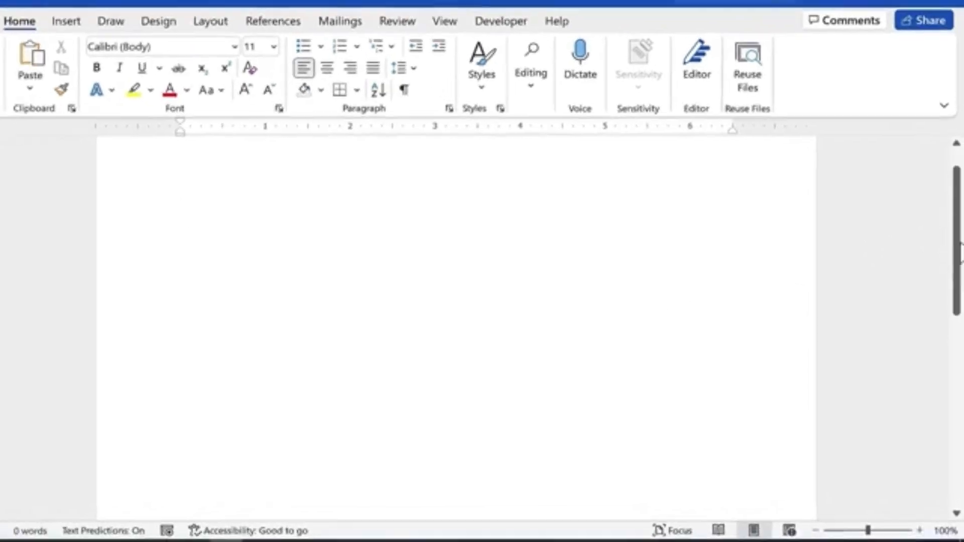
- Scroll through the blank page to its end and return to the top
left_click_drag(960, 178, 955, 97)
left_click_drag(961, 153, 960, 431)
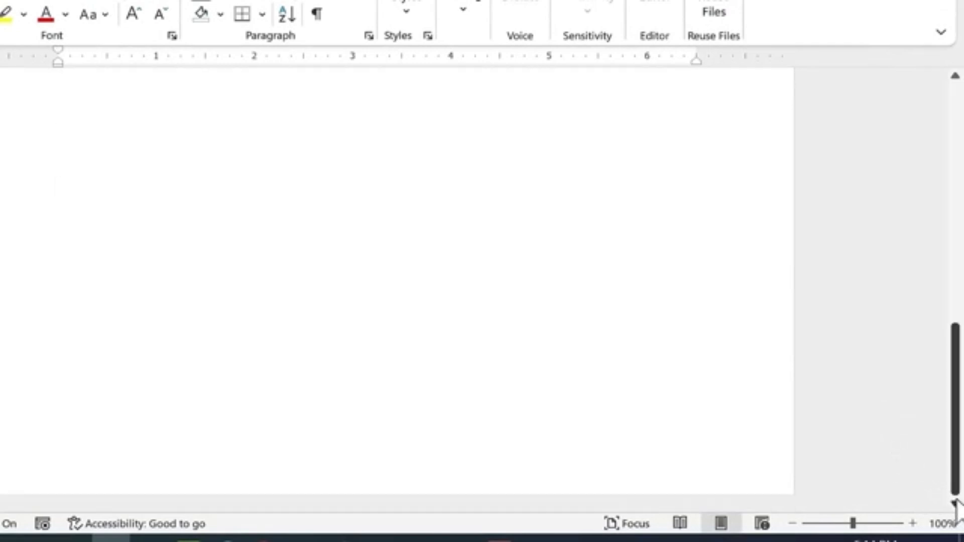
left_click(956, 76)
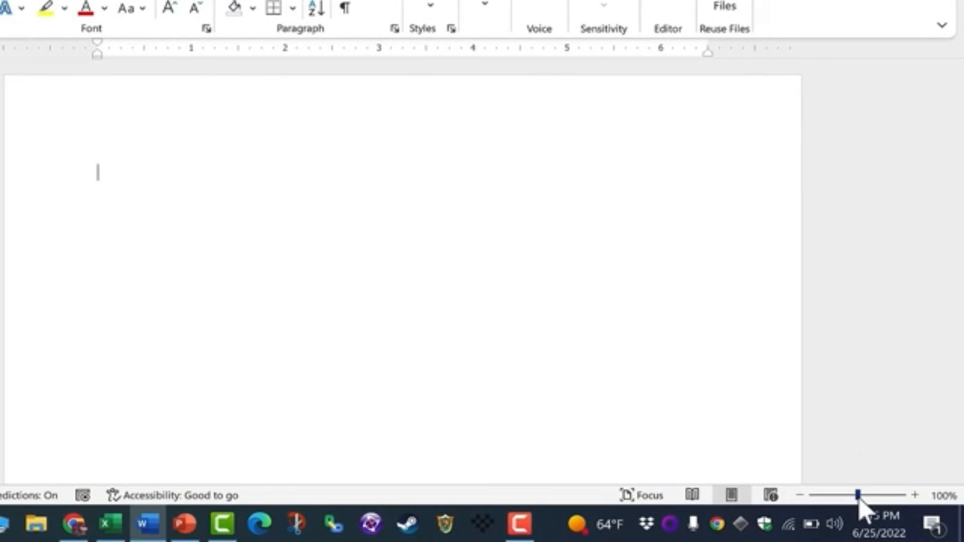
- Zoom the document to 337%, look across the enlarged page, and restore the zoom to 100%
left_click_drag(857, 495, 884, 499)
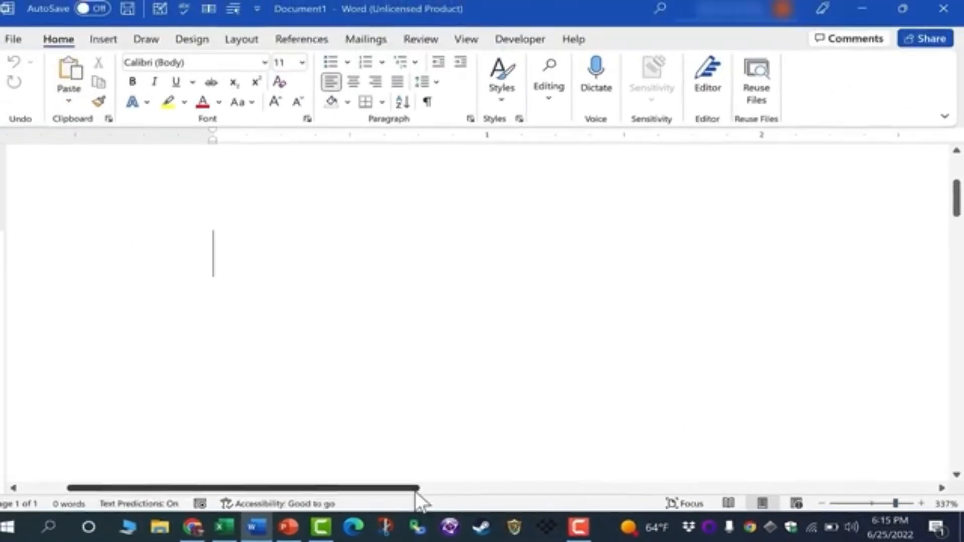
left_click_drag(380, 498, 257, 499)
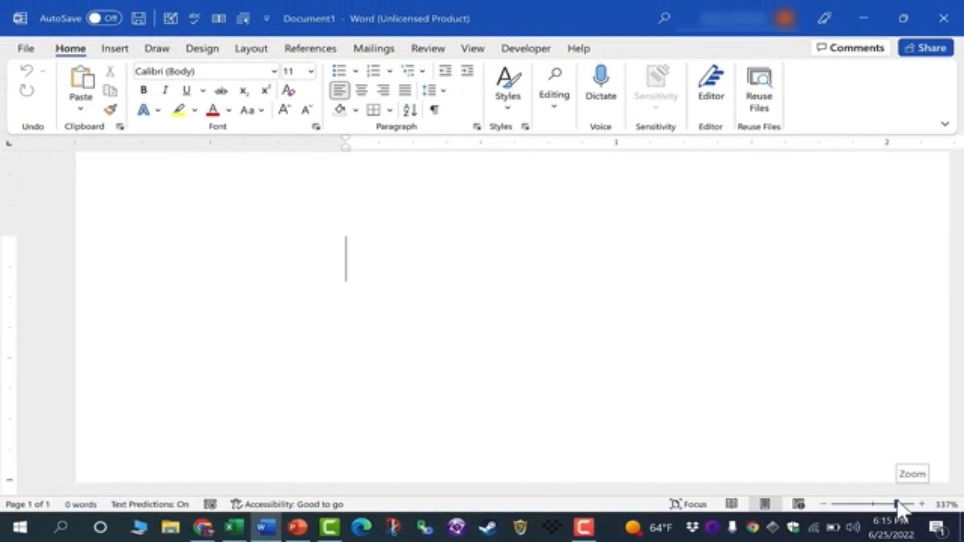
left_click_drag(897, 502, 872, 503)
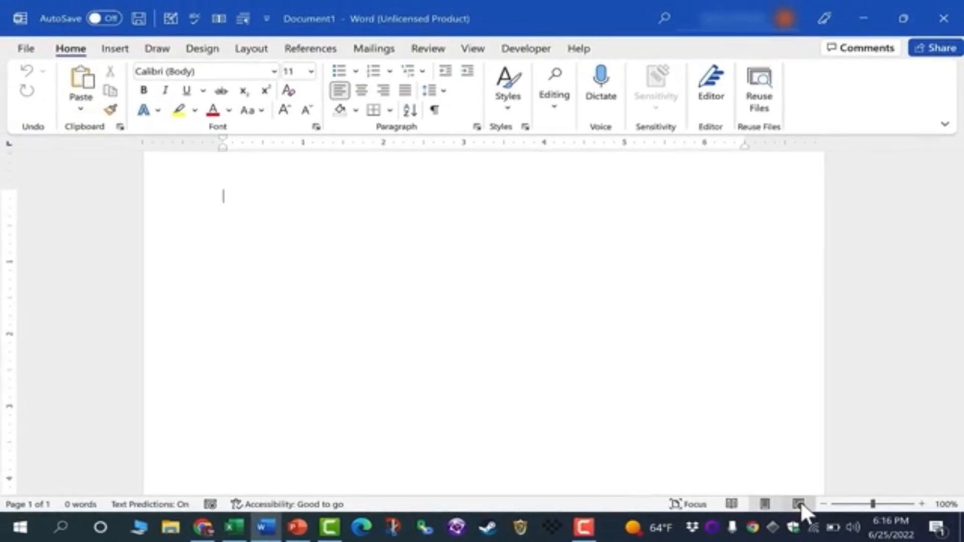
- View the document in Web Layout, Read Mode and Focus, and return to the normal editing view
left_click(800, 503)
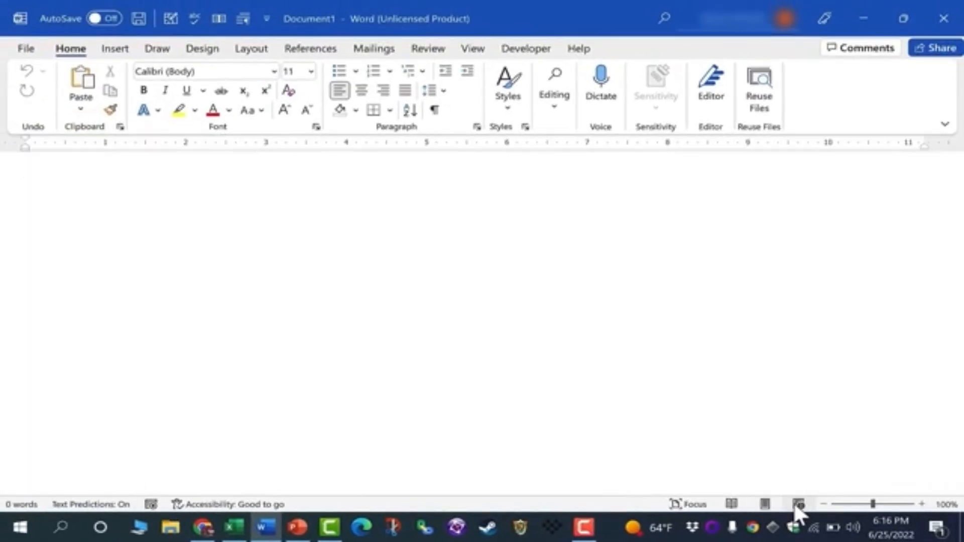
left_click(734, 504)
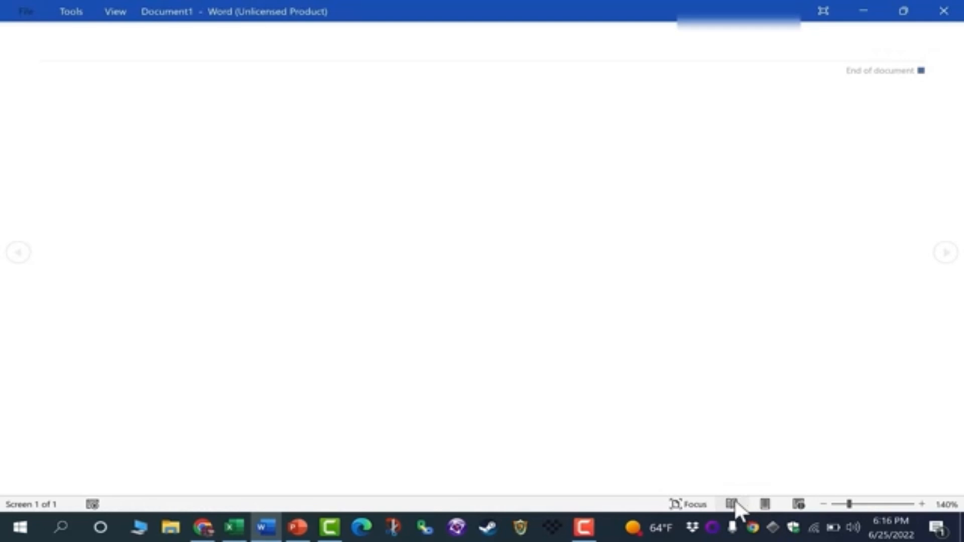
left_click(686, 503)
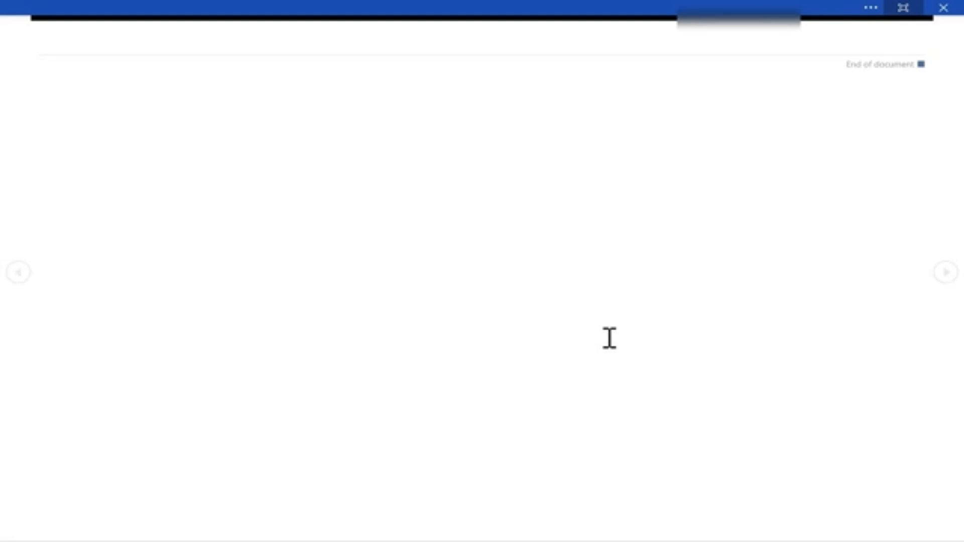
key("Escape")
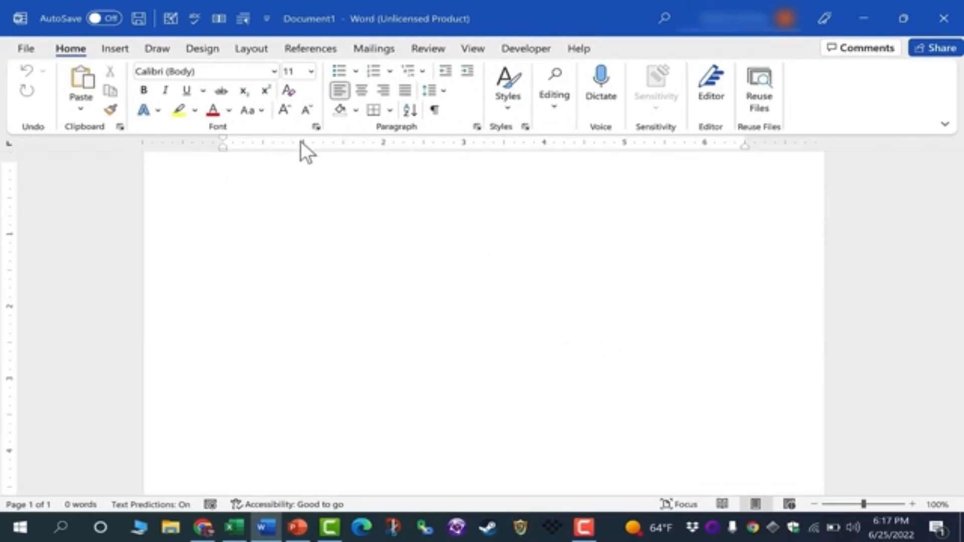
double_click(280, 161)
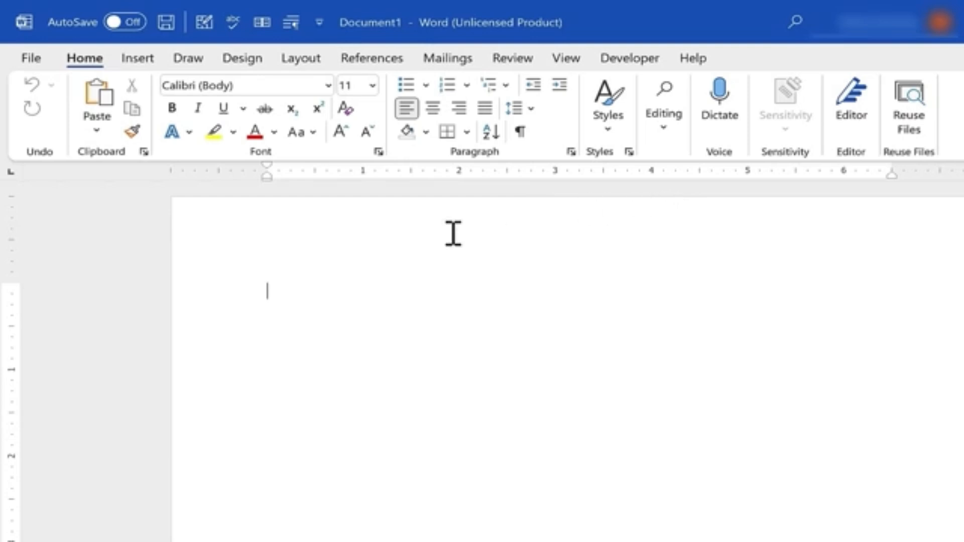
scroll(30, 269, "down", 1)
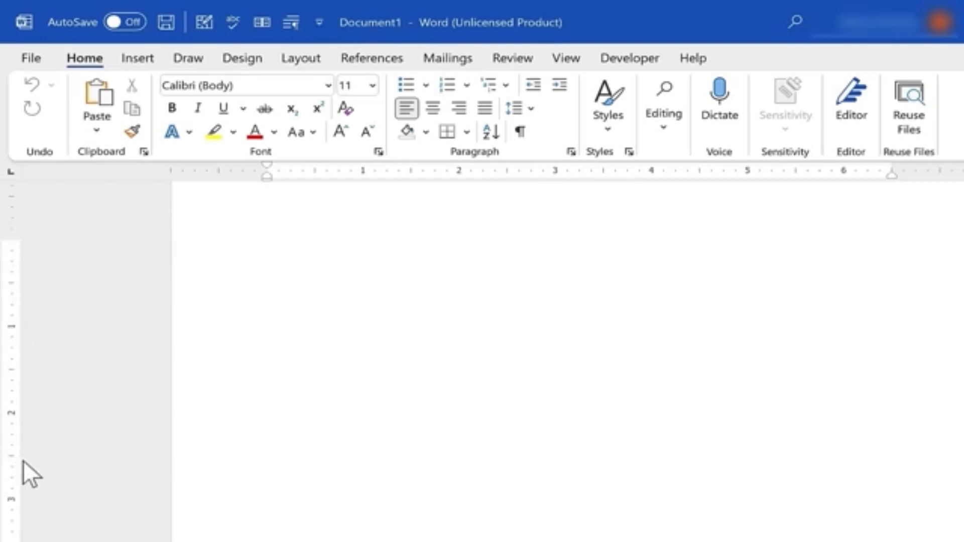
scroll(23, 469, "up", 1)
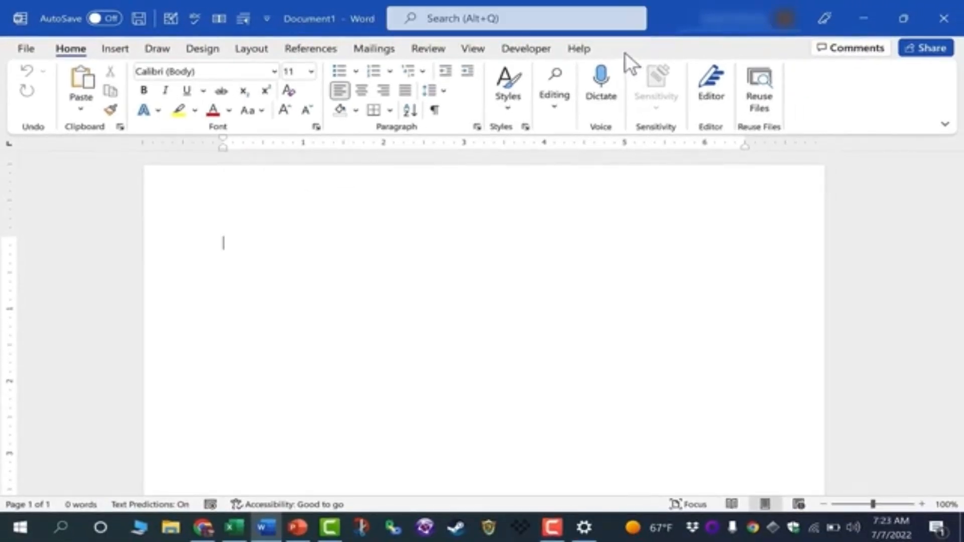
- Examine the recent and suggested actions offered by Microsoft Search and close it without searching
left_click(529, 20)
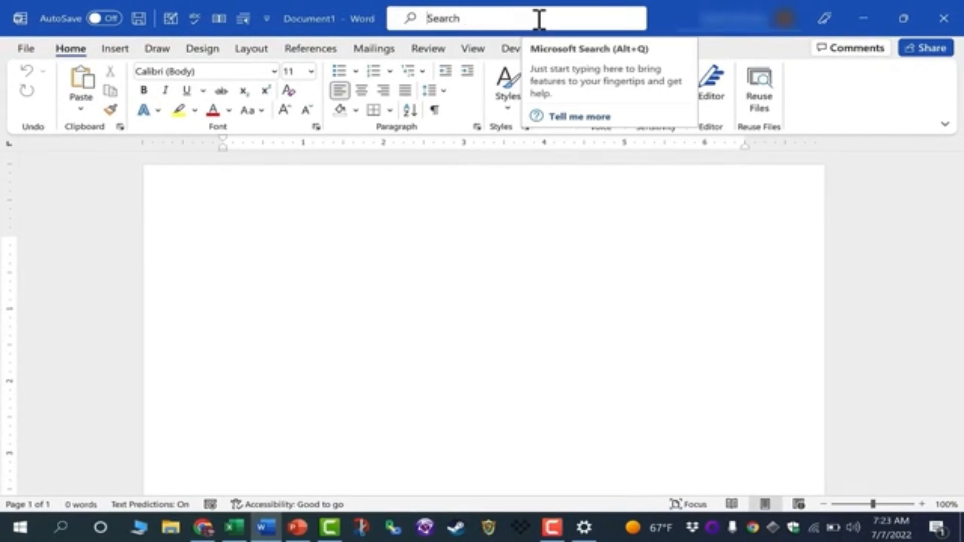
left_click(465, 17)
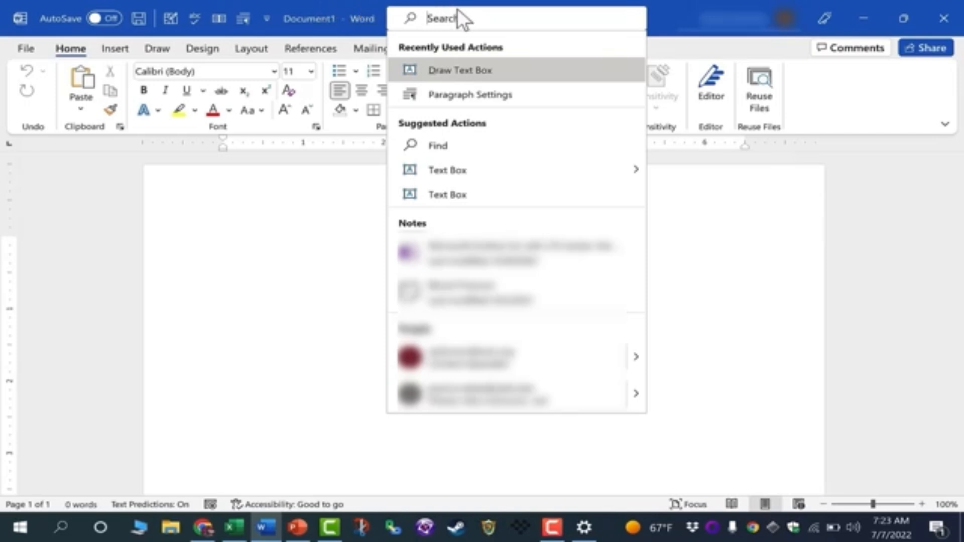
key("Escape")
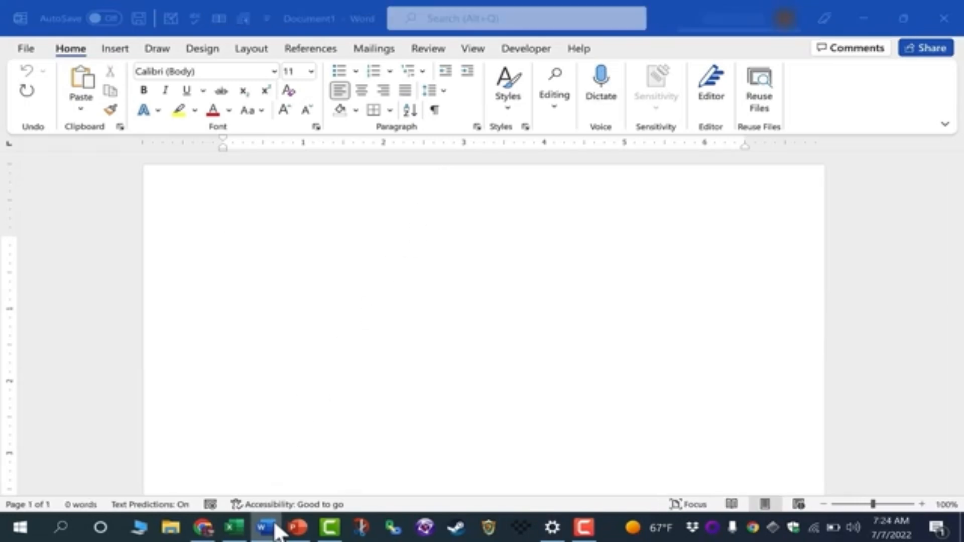
- Open a new Word window and browse the full selection of new document templates
right_click(266, 528)
left_click(238, 443)
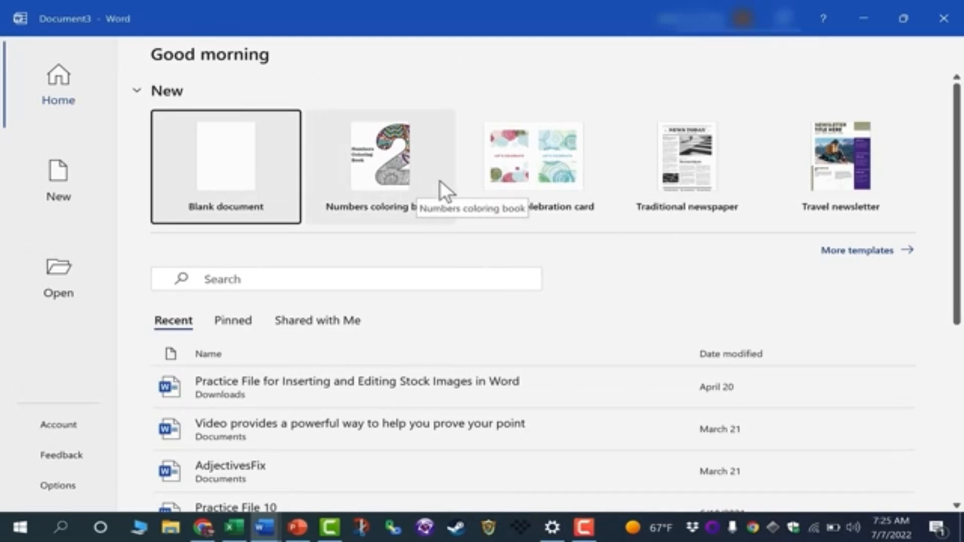
left_click(909, 255)
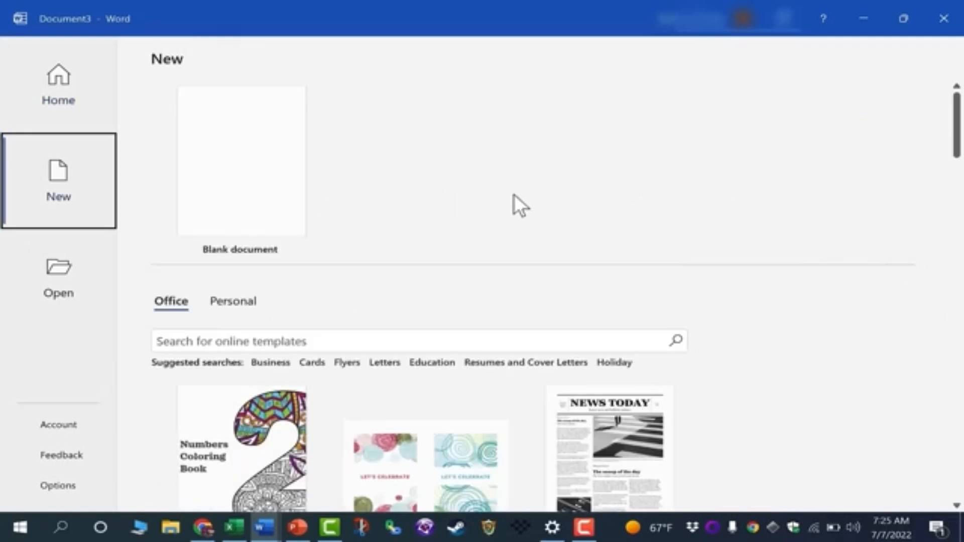
scroll(387, 327, "down", 3)
scroll(241, 273, "up", 2)
left_click(215, 268)
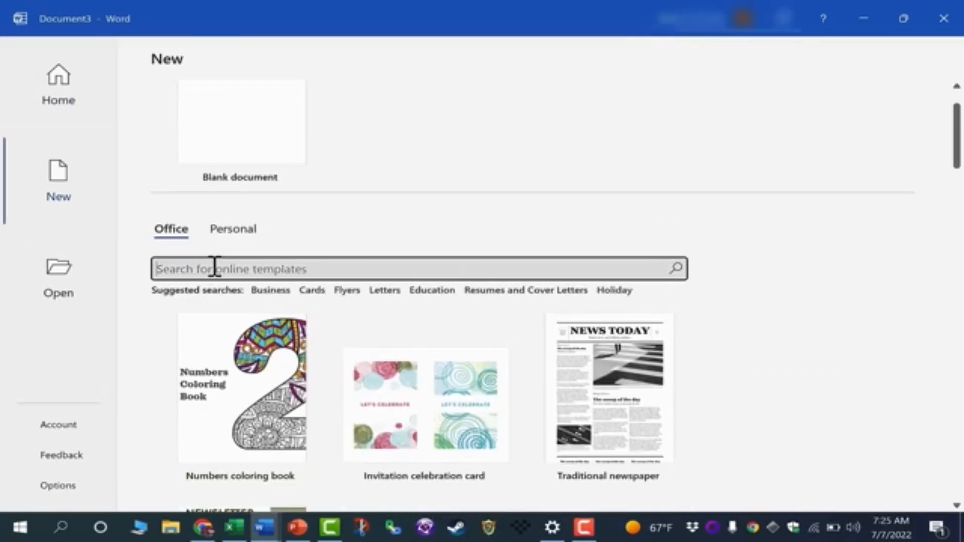
scroll(386, 362, "up", 1)
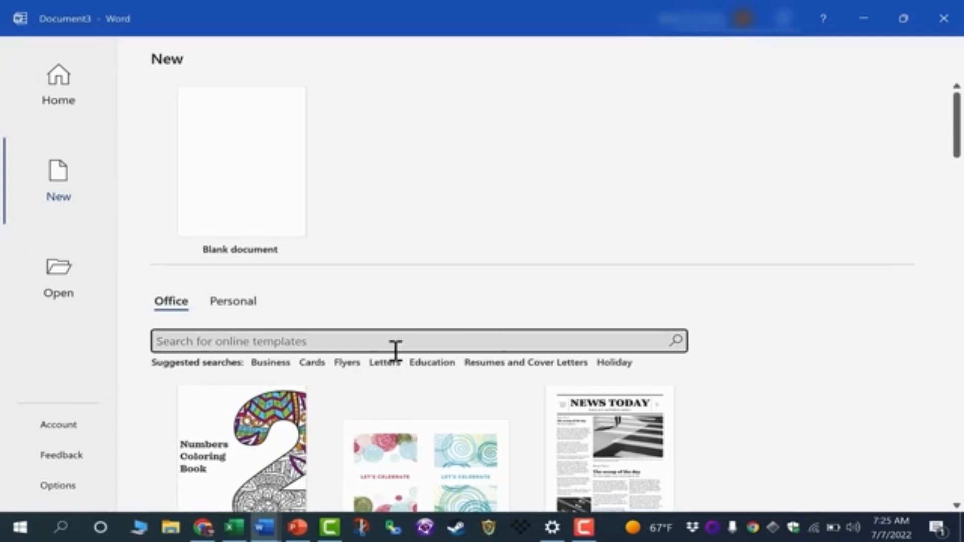
- Create a blank document and enter the sentence "Hello! Welcome to my amazing Word document."
left_click(242, 203)
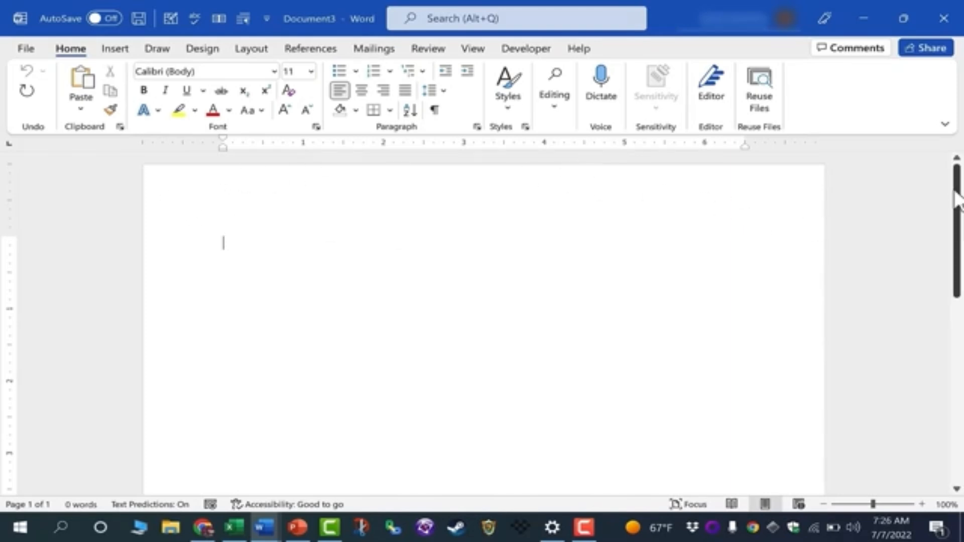
left_click_drag(960, 217, 958, 161)
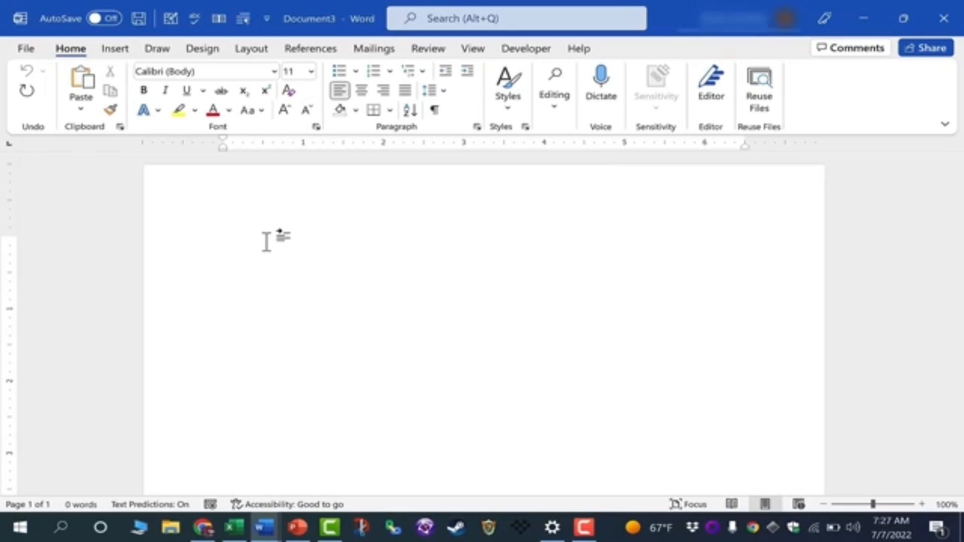
type("Hello! We")
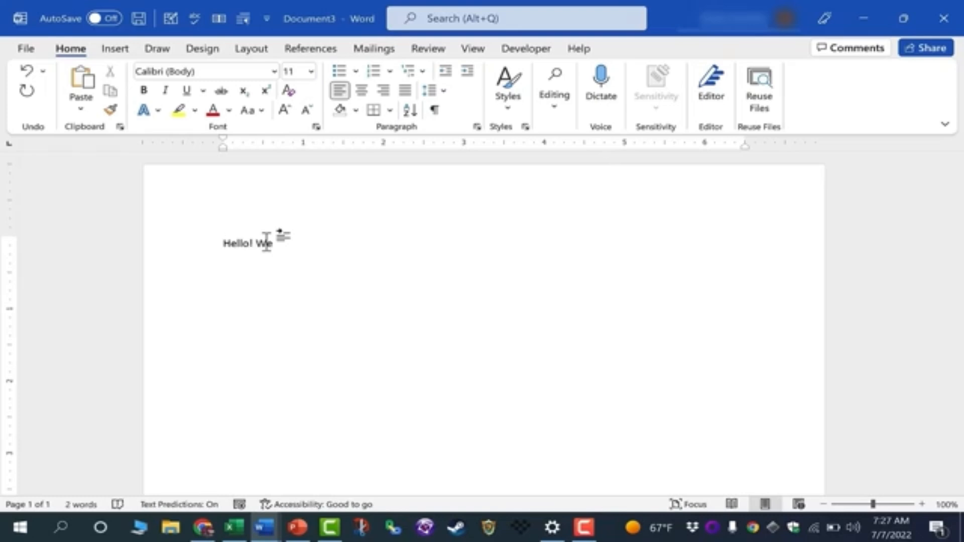
type("lcome to my amazing Word document.")
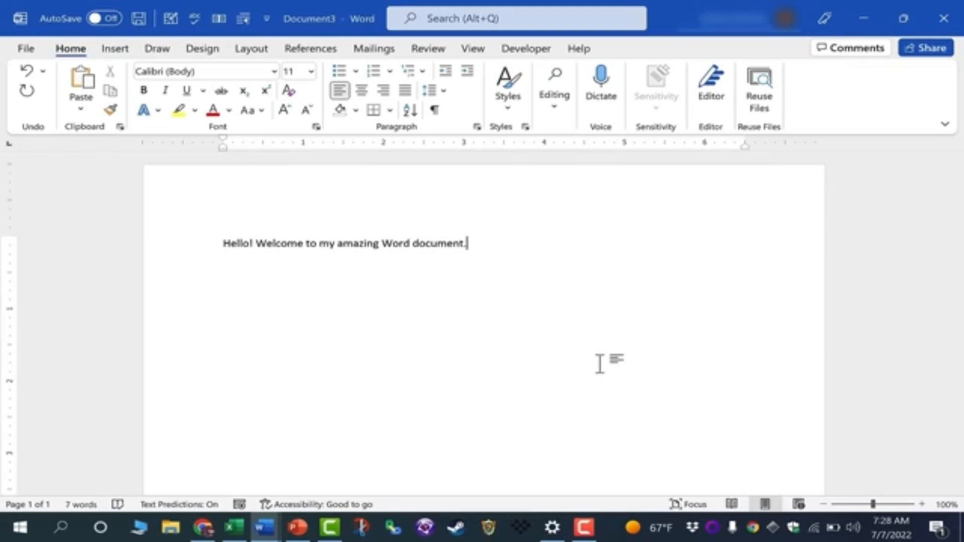
- Add random filler letters after the sentence until they wrap, and start another line of random letters three paragraphs down
type("aslkj flkasdlkfjlaksd flkajsl;dlk")
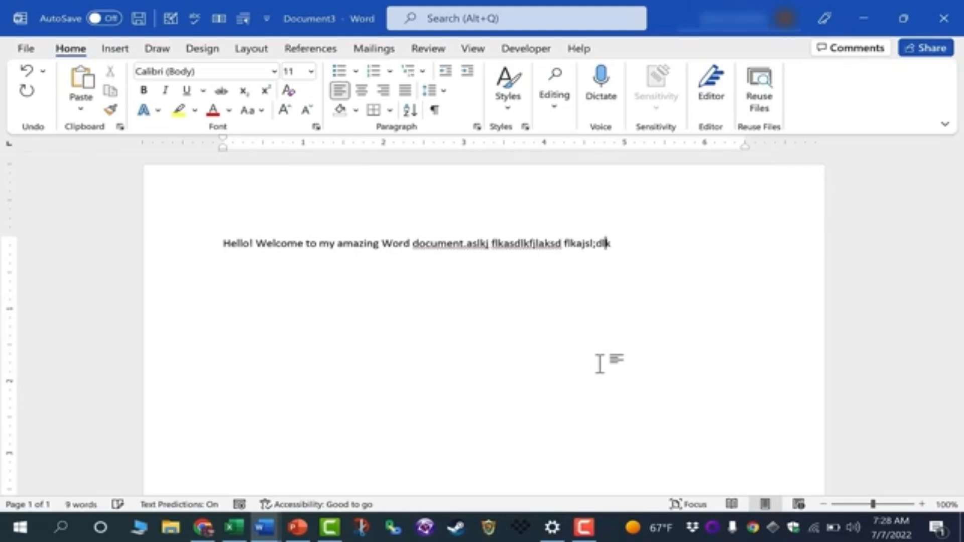
type("asd flkas djlfk aslkdfjlkasd jfklasdjflkj asl;kdflkasdlkfjsadlkj")
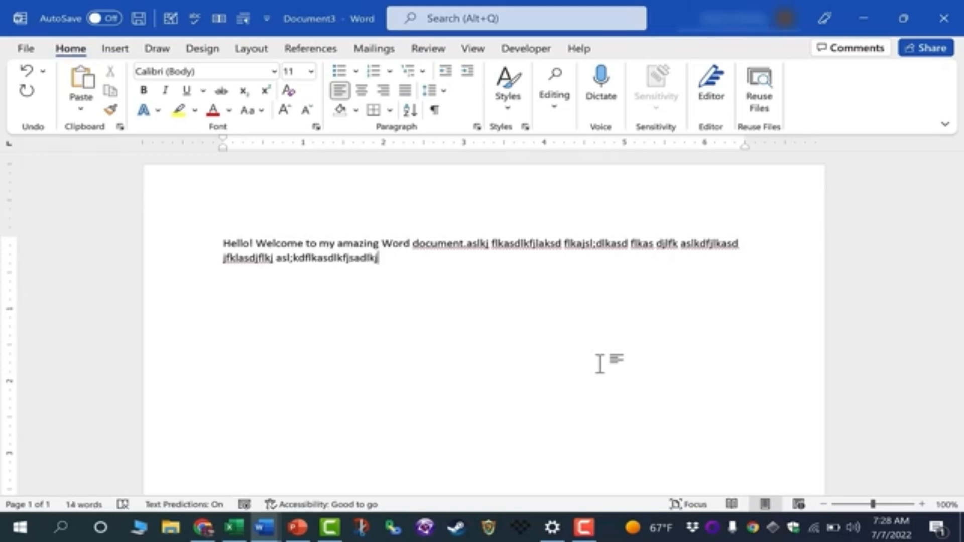
key("Return")
key("Return")
key("Return")
type("jslkdjfkasdklfkalsdfl")
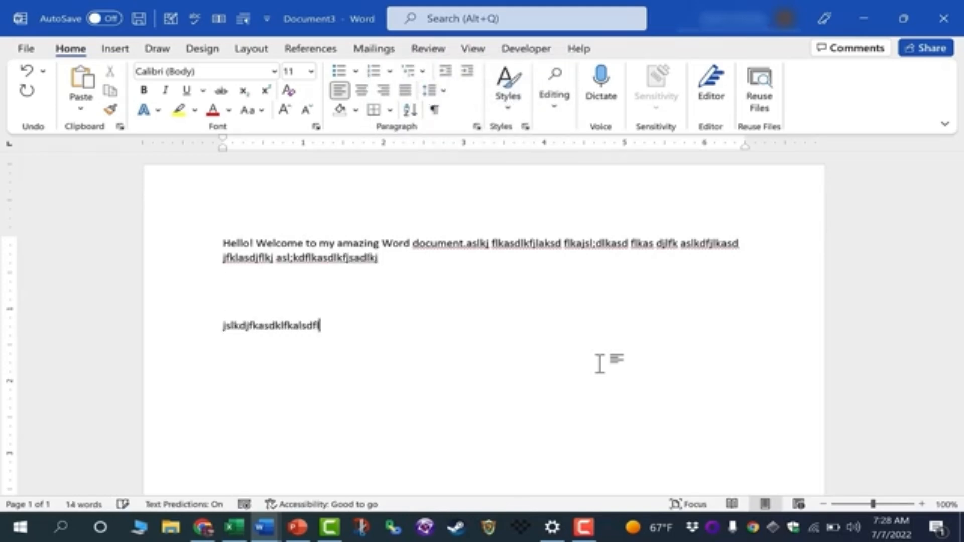
type("lkasjdlfjasdfjkl")
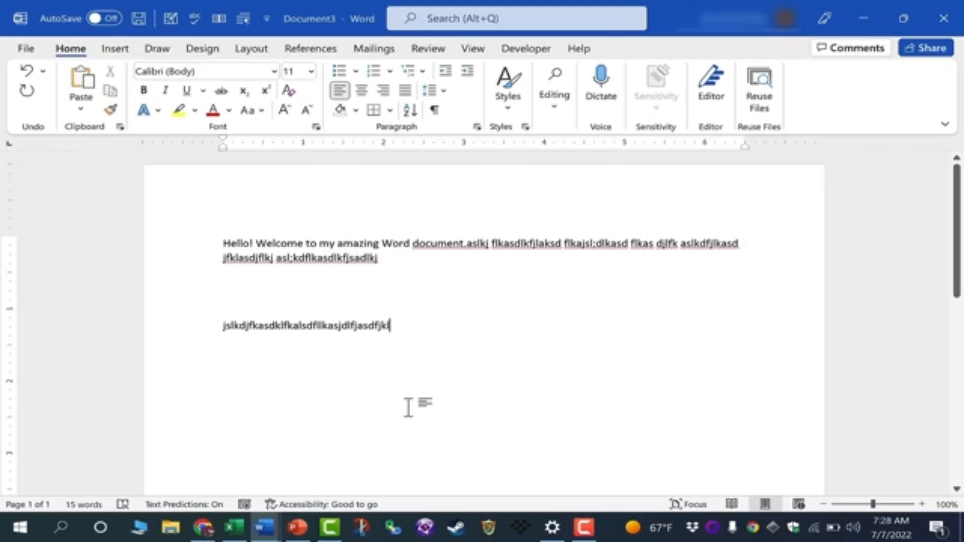
- Place the insertion point in the empty area below the text, away from the margin, and enter "Hello world!"
scroll(388, 404, "down", 1)
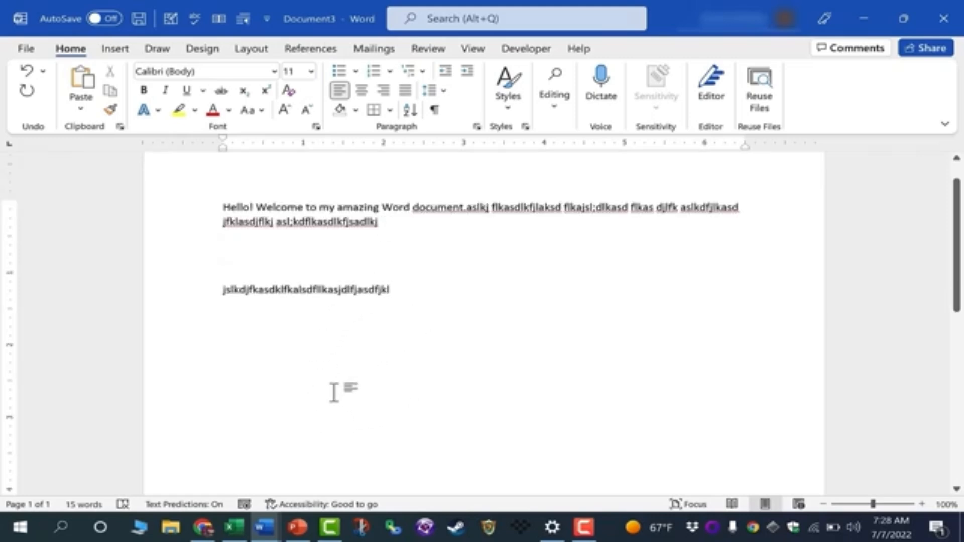
double_click(370, 382)
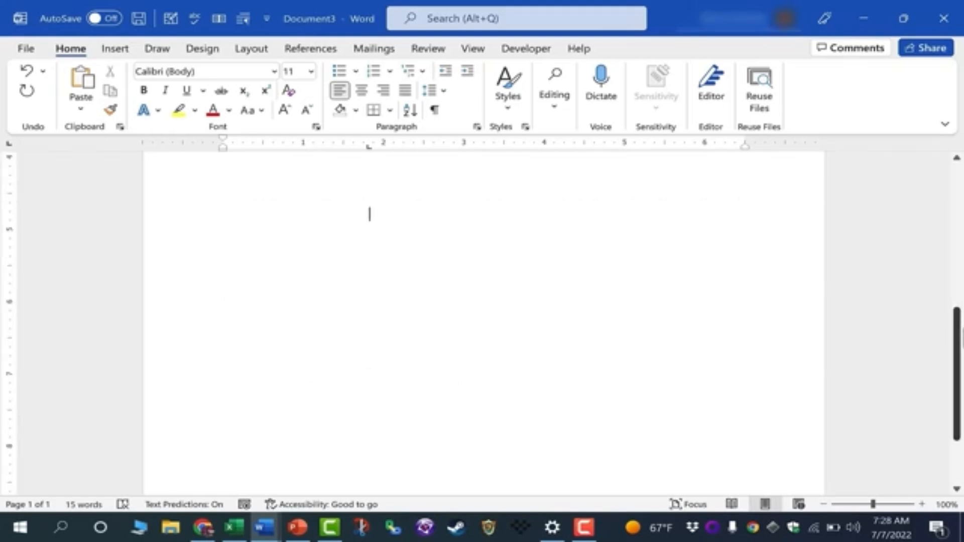
type("Hello")
scroll(762, 348, "up", 1)
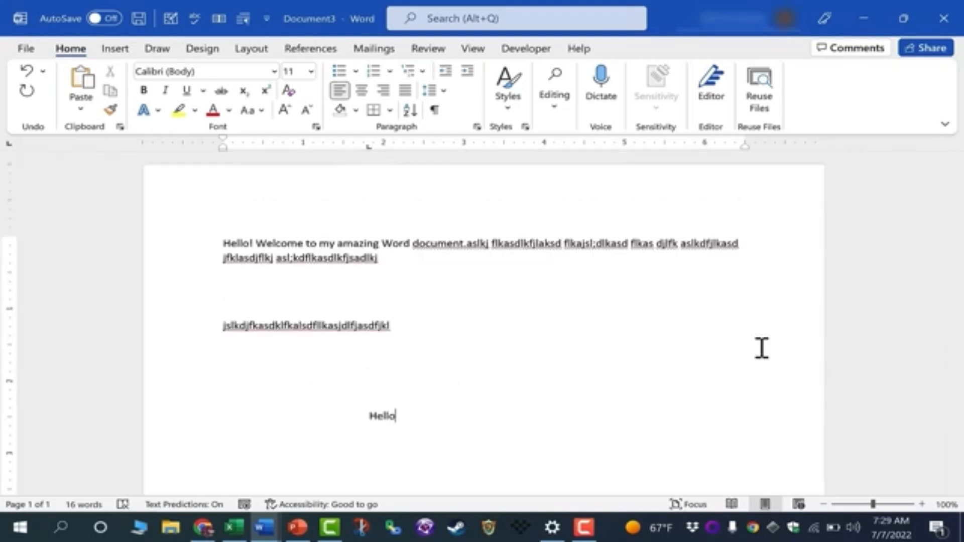
type("world!")
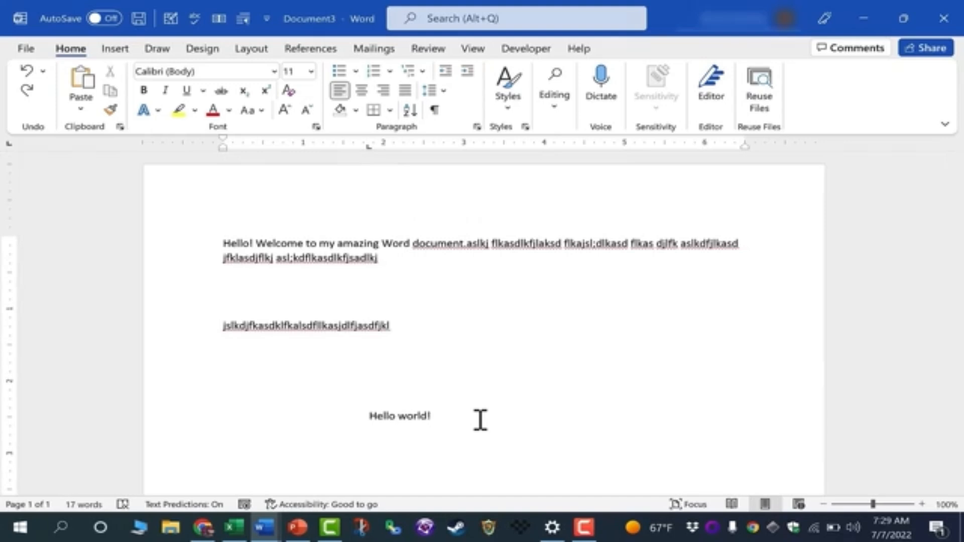
- Delete the indented text "Hello world!" character by character
key("BackSpace")
key("BackSpace")
key("BackSpace")
key("BackSpace")
key("BackSpace")
key("BackSpace")
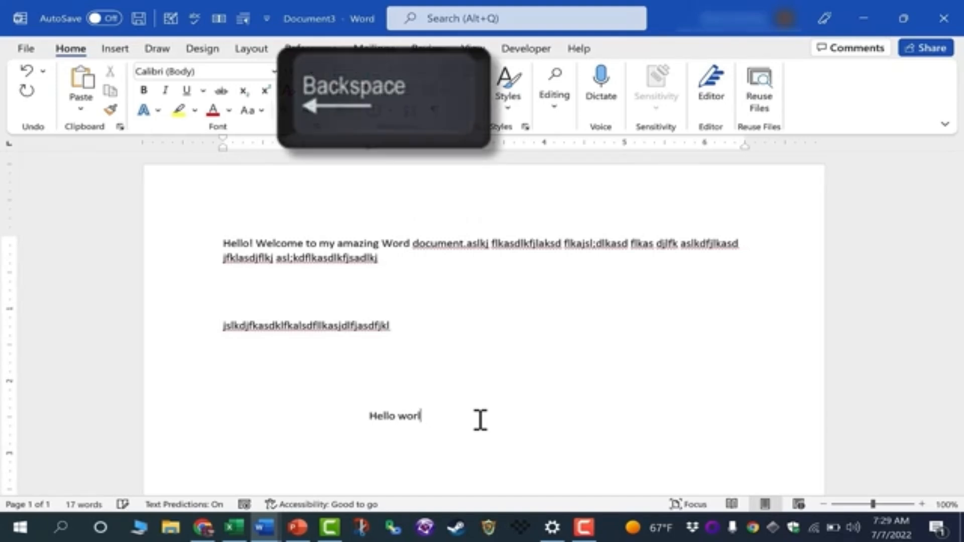
key("BackSpace")
key("BackSpace")
key("BackSpace")
key("BackSpace")
key("BackSpace")
key("BackSpace")
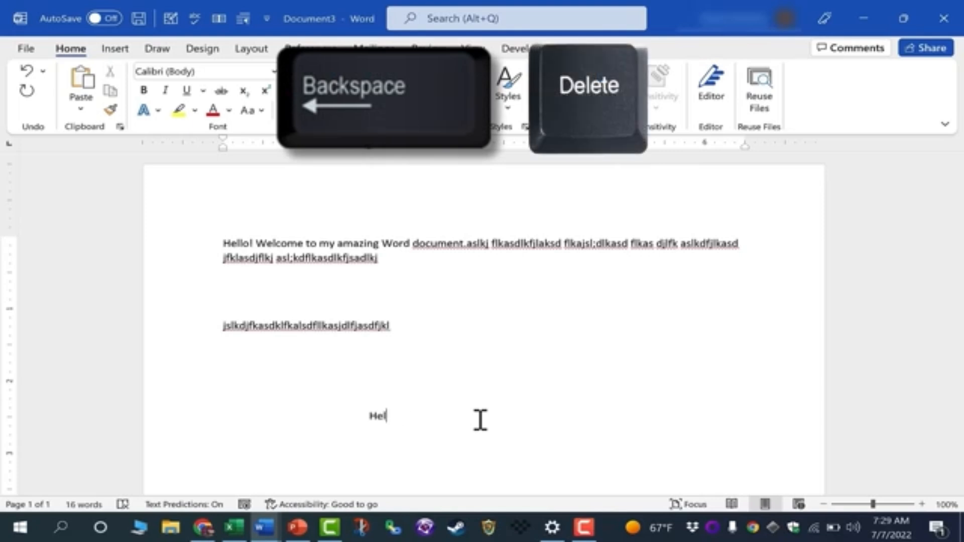
- Delete the separate line of random letters below the first paragraph
left_click_drag(397, 326, 219, 320)
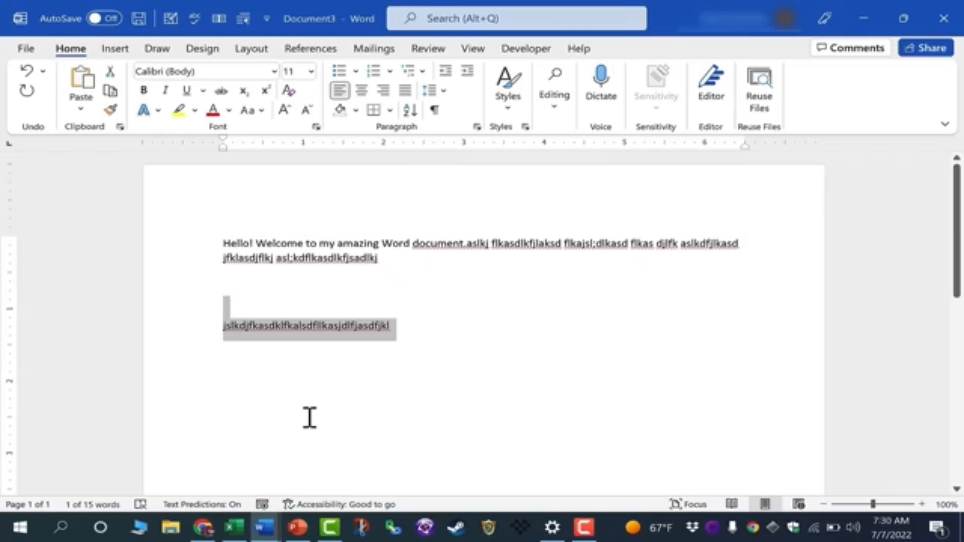
key("BackSpace")
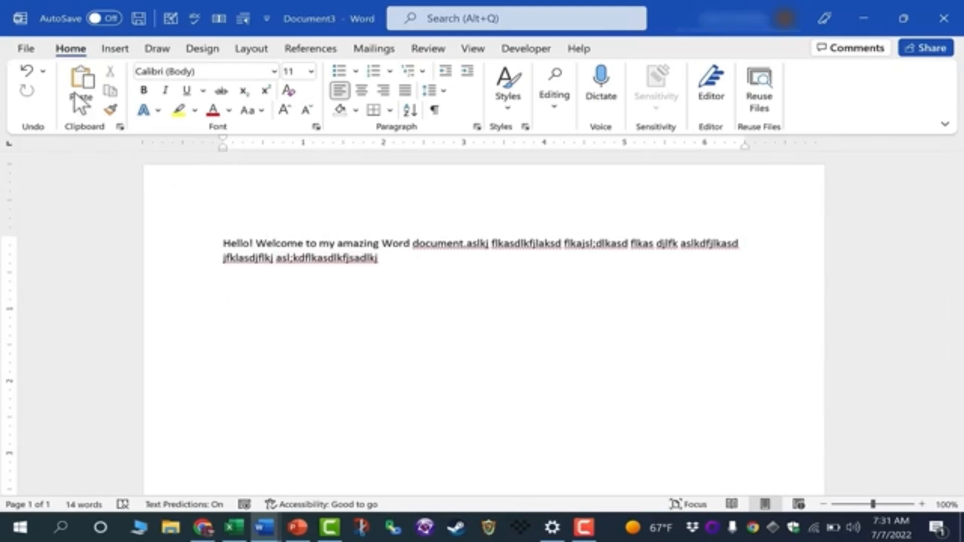
- Save the document in the Documents folder as a Word Document named "Hello There"
left_click(25, 49)
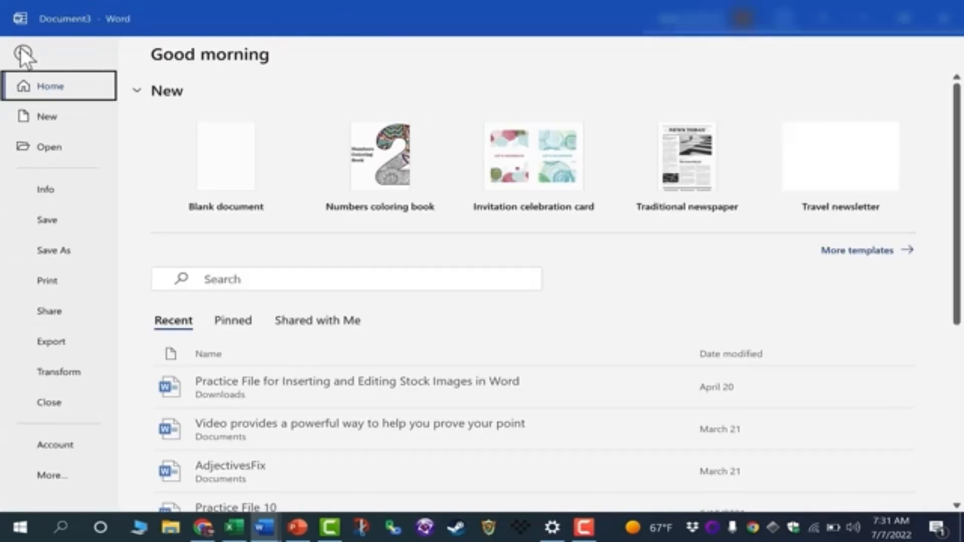
left_click(50, 218)
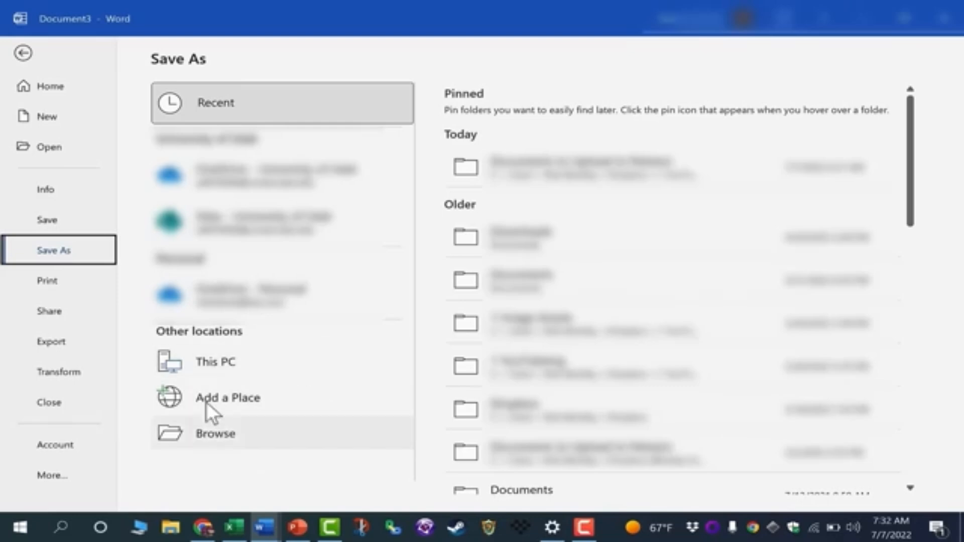
left_click(240, 433)
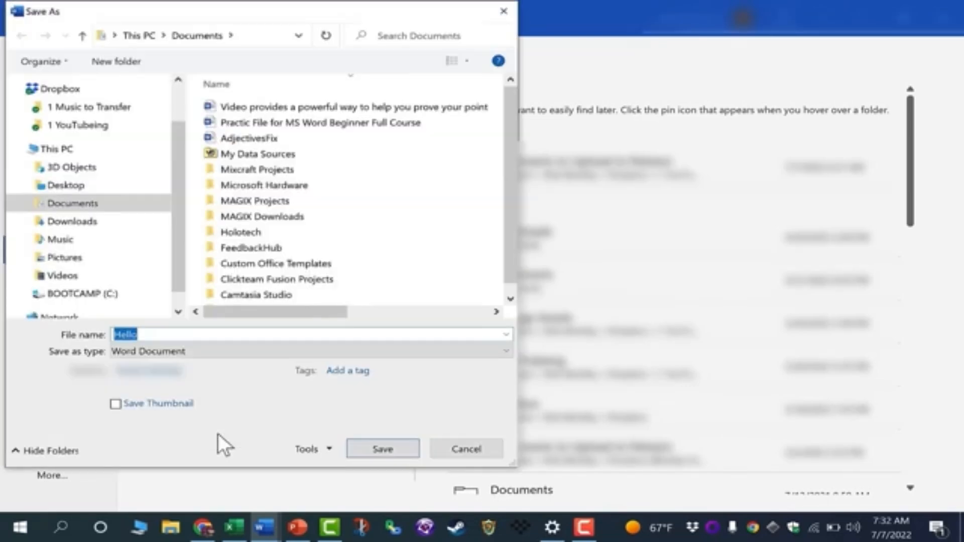
left_click(75, 209)
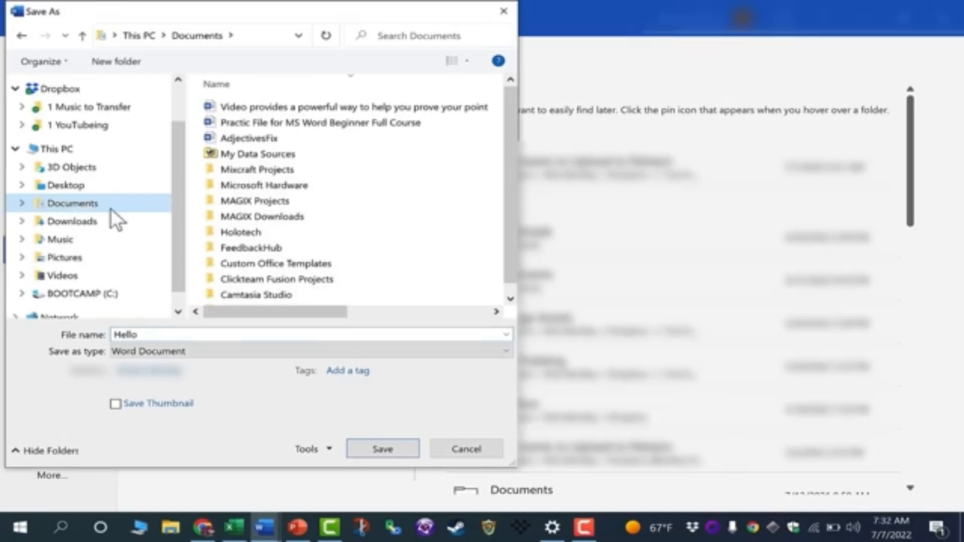
left_click(146, 336)
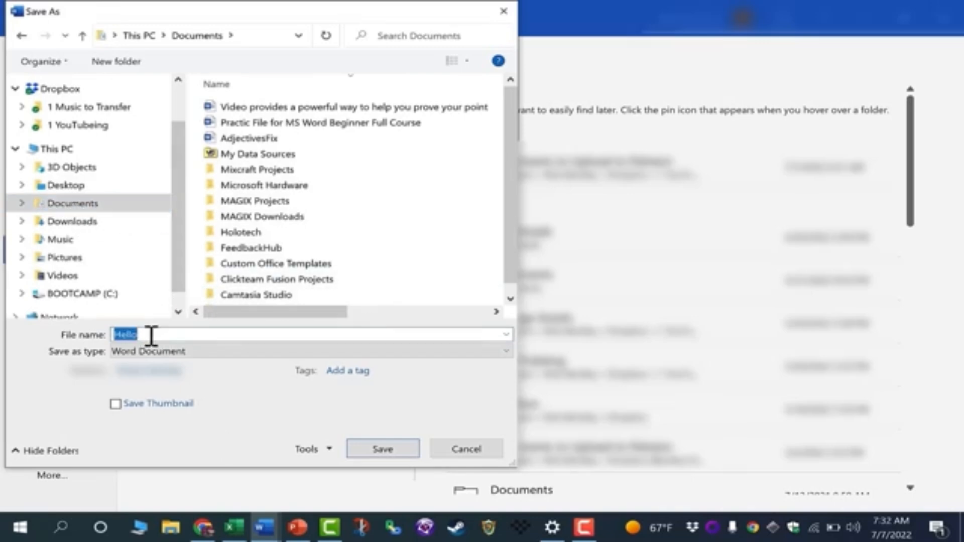
left_click(151, 336)
type("There")
left_click(390, 452)
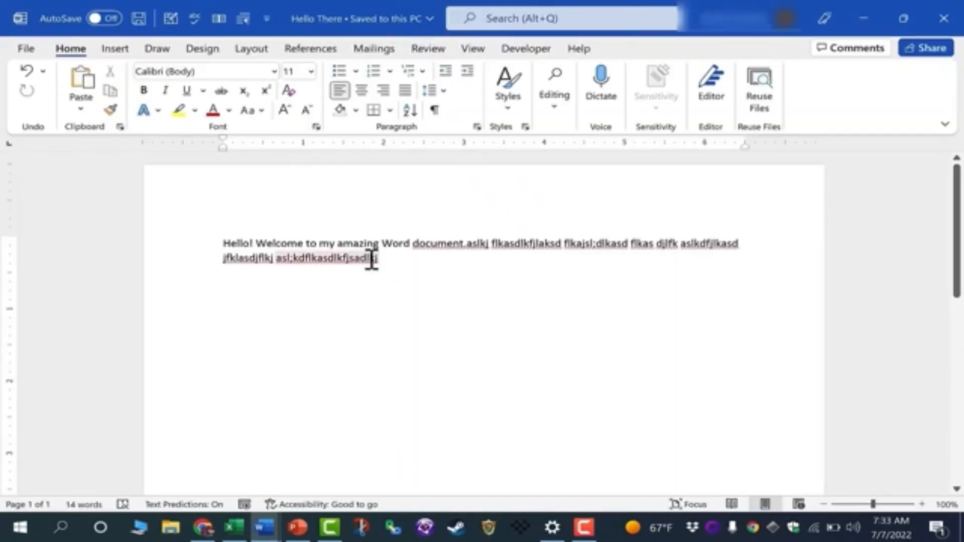
- Save the Hello There document again under its existing name
left_click(26, 48)
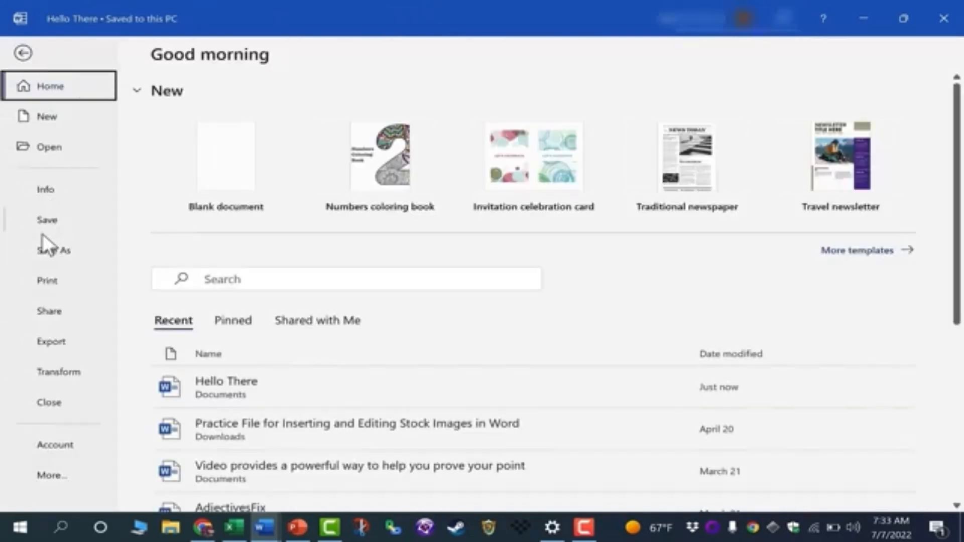
left_click(52, 227)
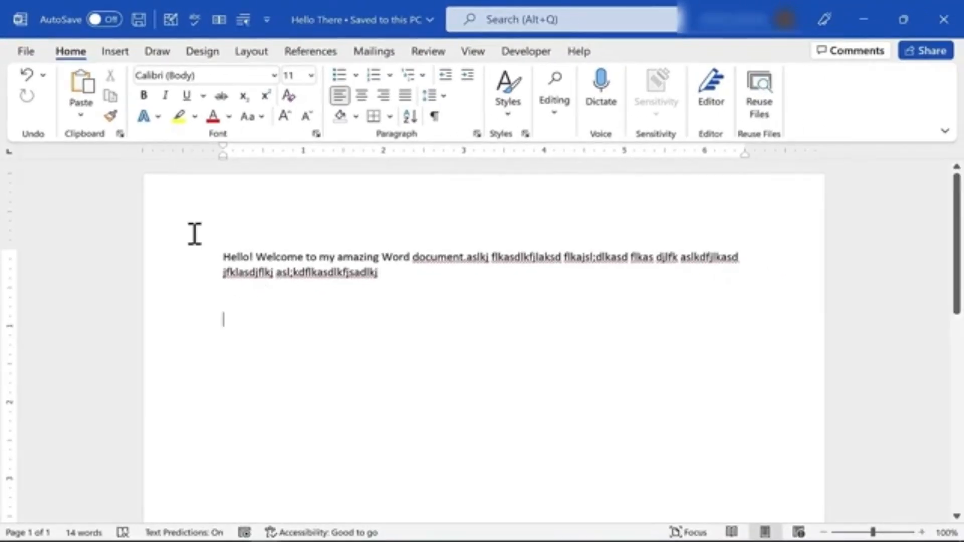
left_click(24, 53)
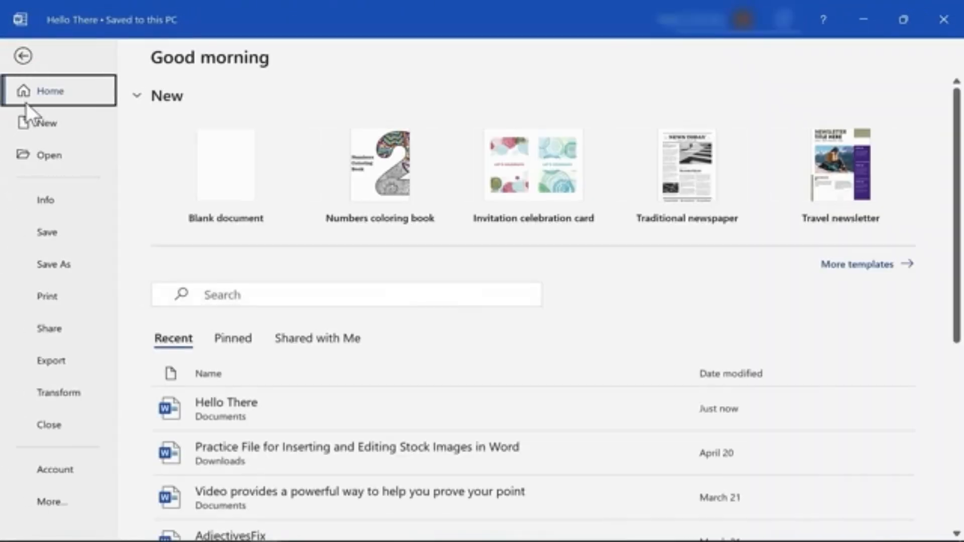
left_click(24, 57)
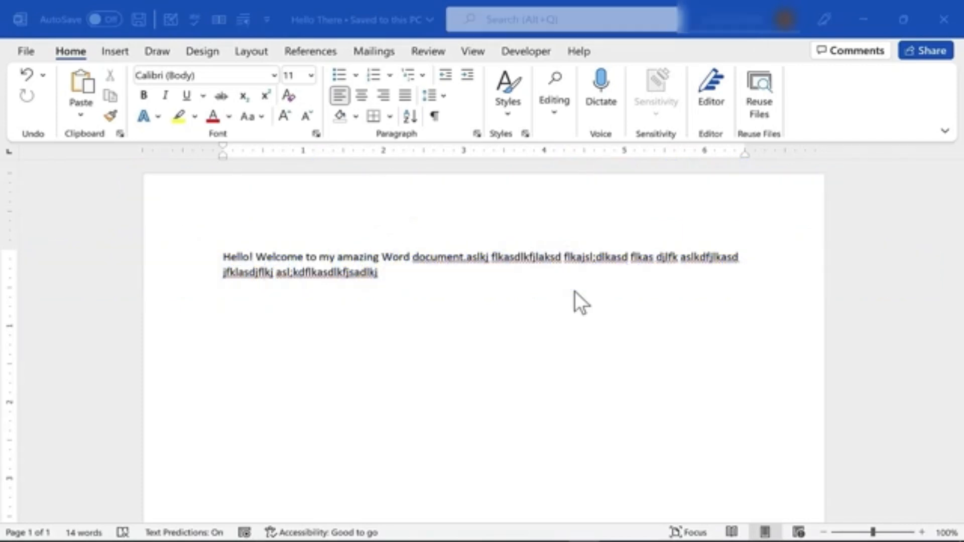
- Open the file "Practic File for MS Word Beginner Full Course" from the Documents folder
left_click(25, 52)
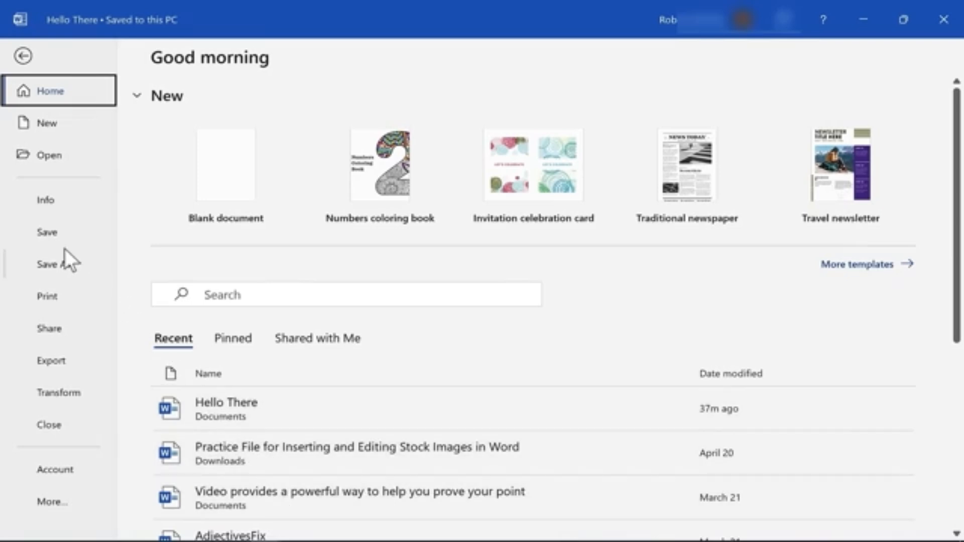
left_click(44, 159)
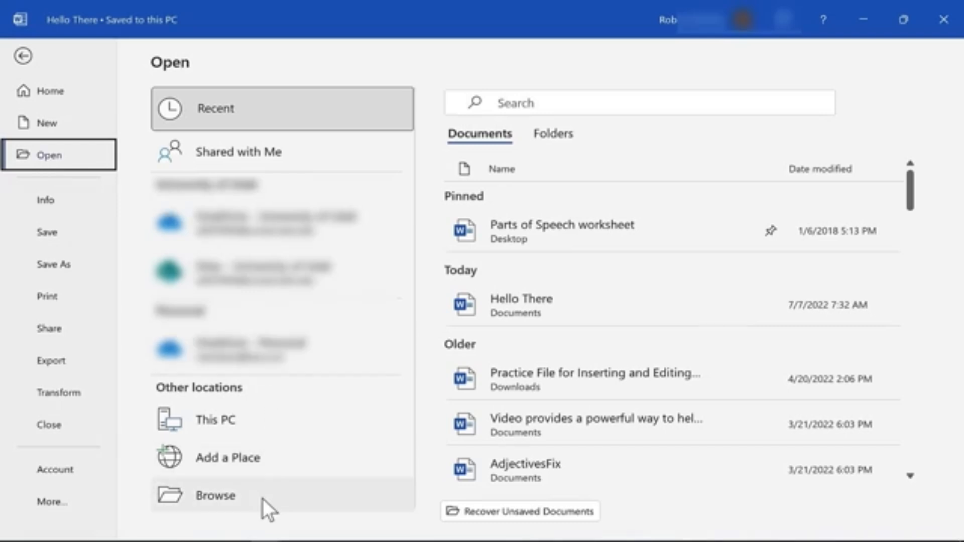
left_click(221, 498)
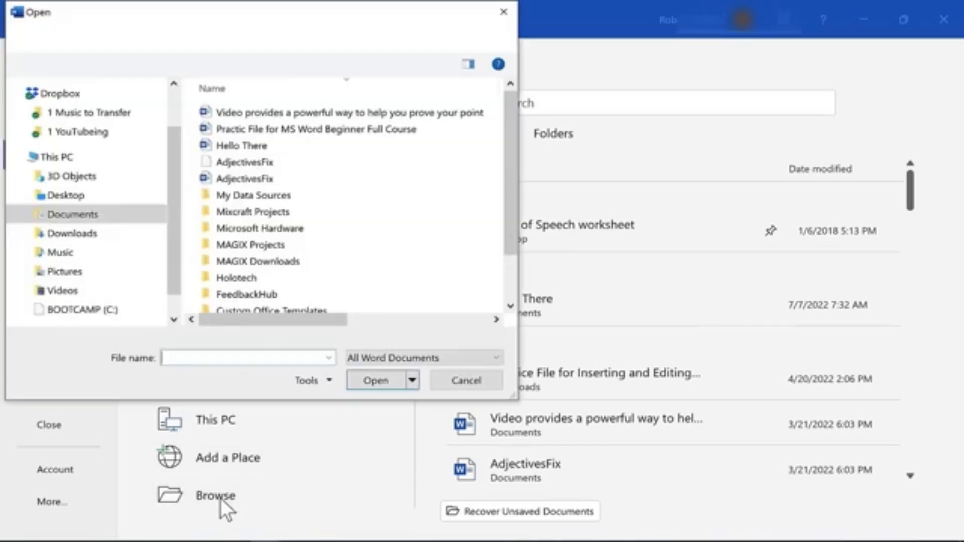
left_click(90, 219)
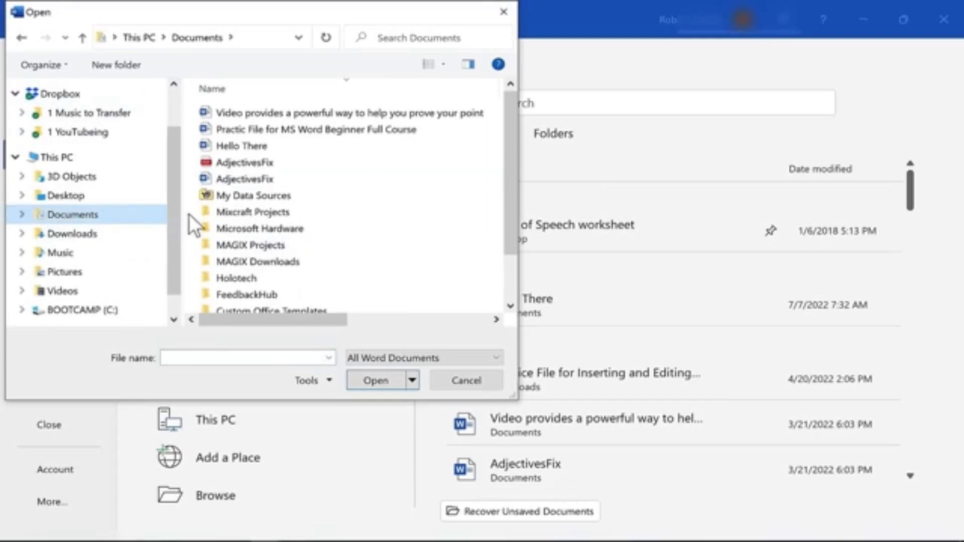
double_click(246, 129)
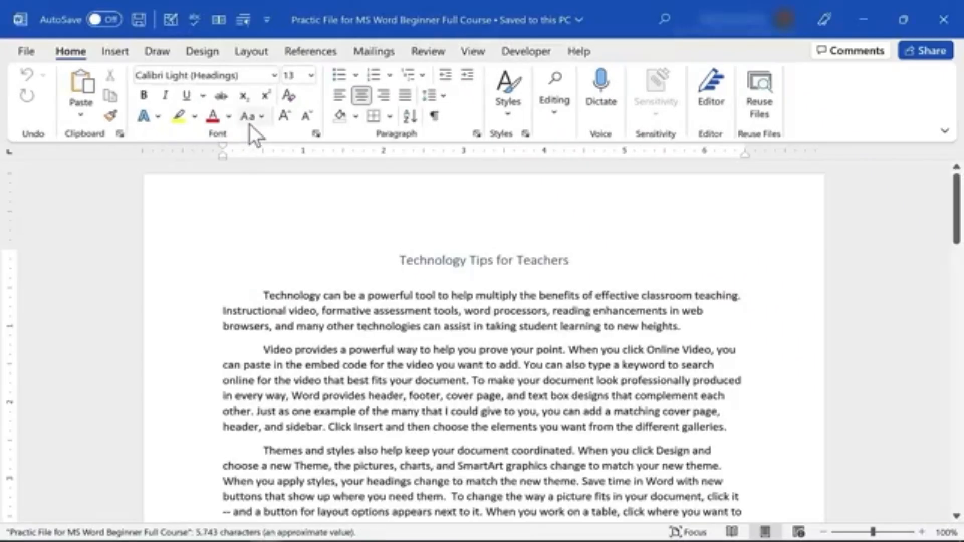
- Look through the paragraphs of the Technology Tips for Teachers practice document
left_click_drag(954, 173, 956, 414)
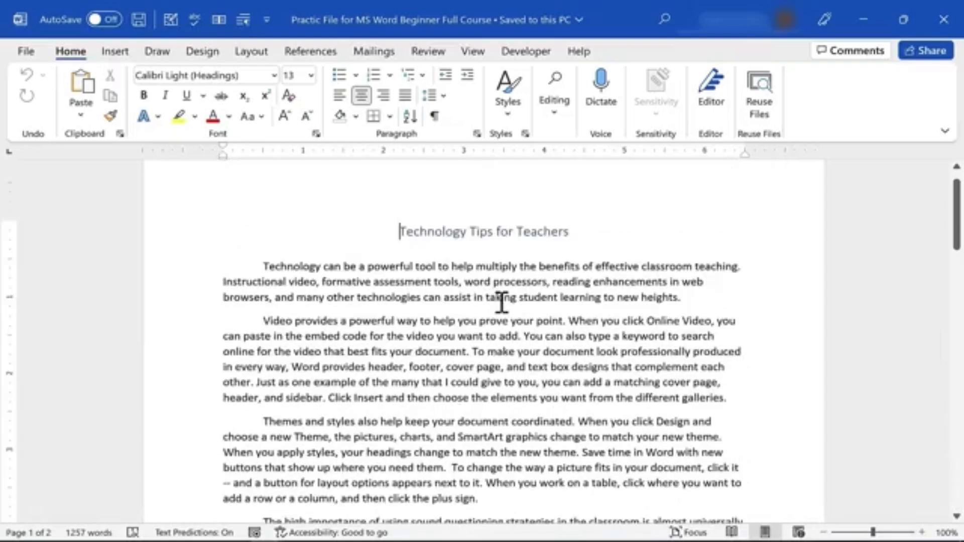
scroll(501, 301, "down", 4)
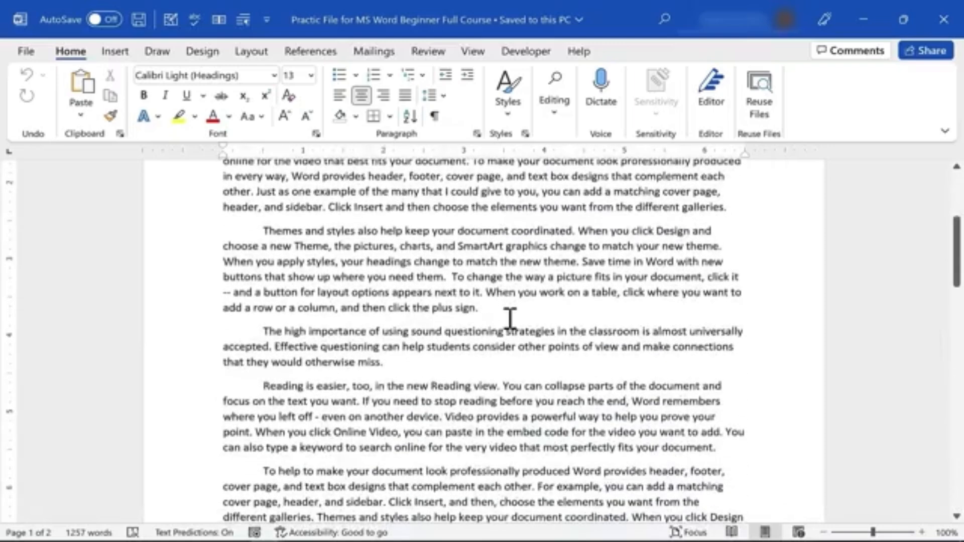
scroll(510, 318, "down", 8)
scroll(511, 319, "up", 4)
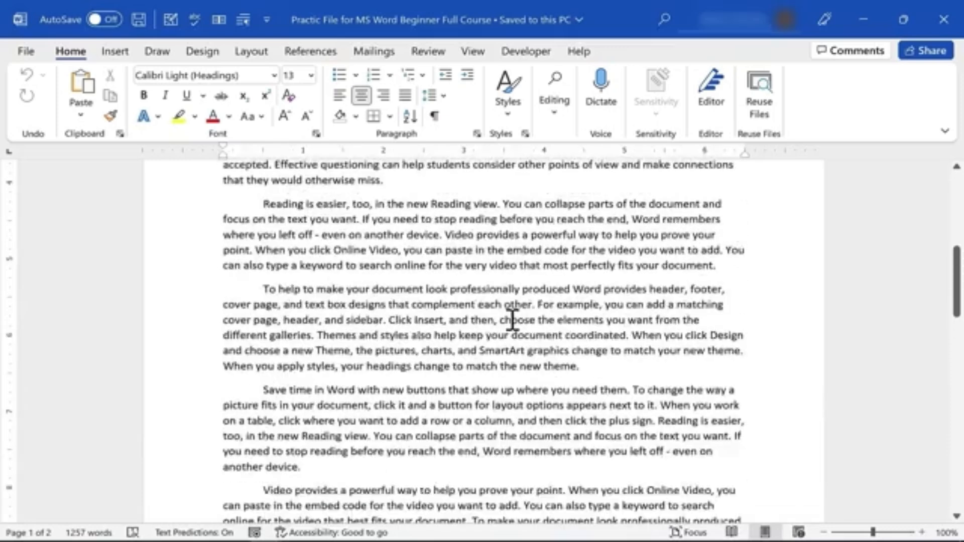
scroll(512, 320, "up", 2)
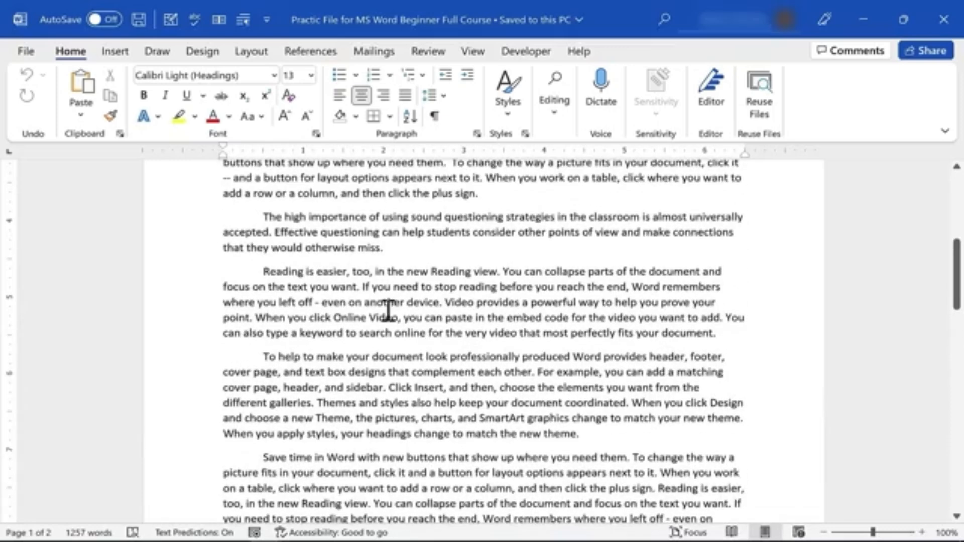
- Delete ", too," from the sentence starting "Reading is easier" and insert "much" before "easier"
left_click(365, 281)
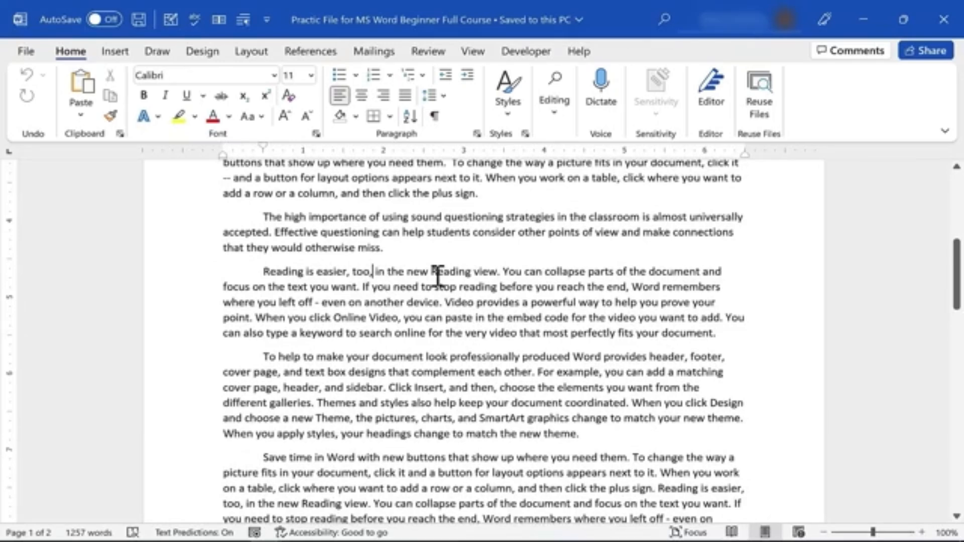
key("BackSpace")
key("BackSpace")
key("BackSpace")
key("BackSpace")
key("BackSpace")
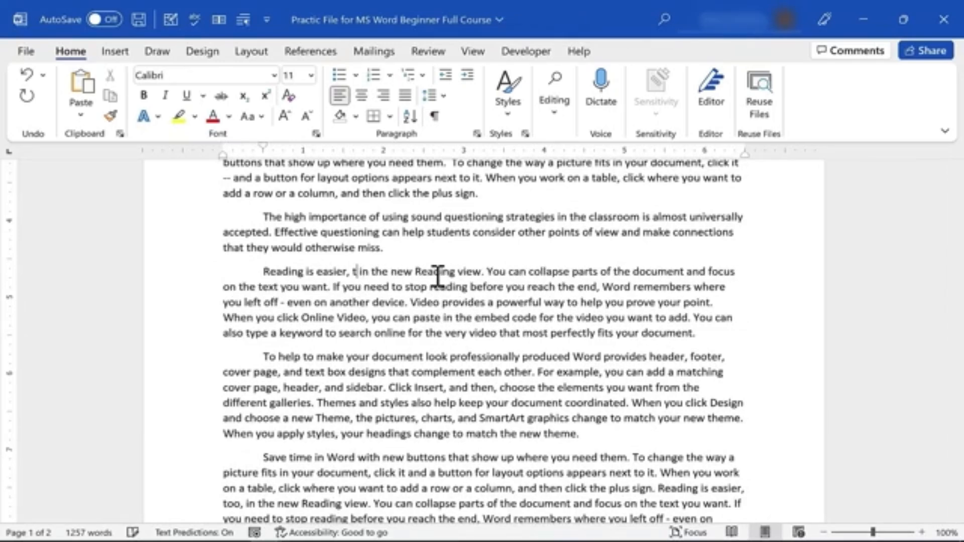
key("BackSpace")
key("BackSpace")
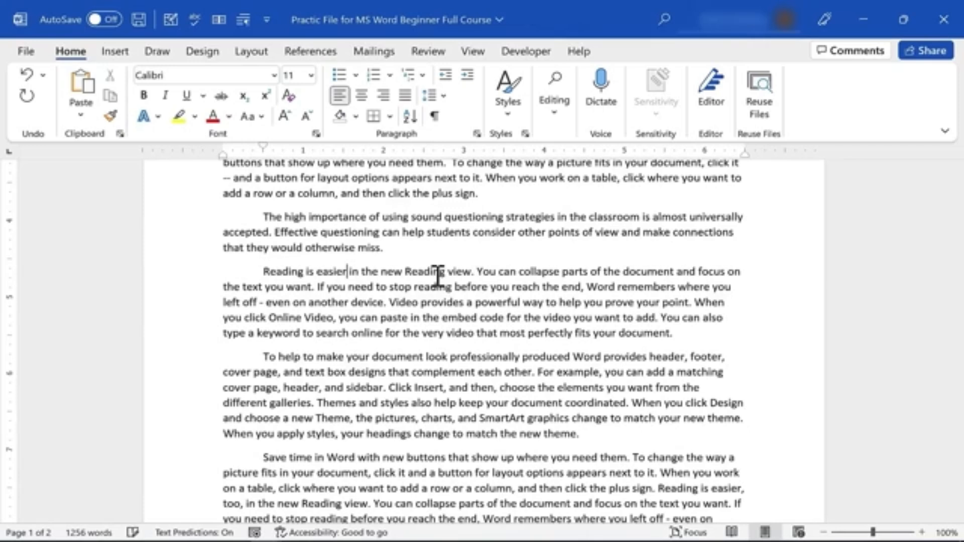
left_click(317, 272)
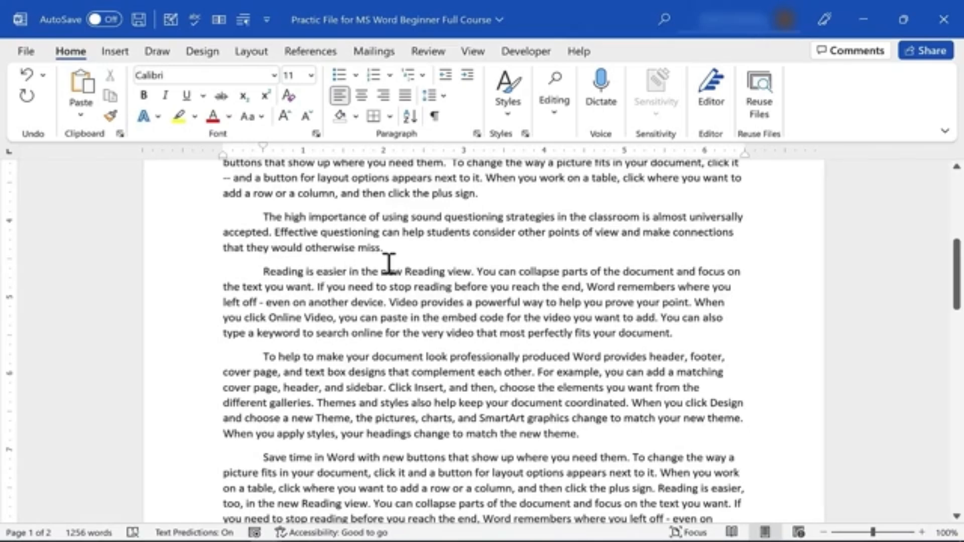
type("much")
- Move the insertion point line by line down through the "Reading is much easier" paragraph and back up to its first line
scroll(397, 261, "up", 2)
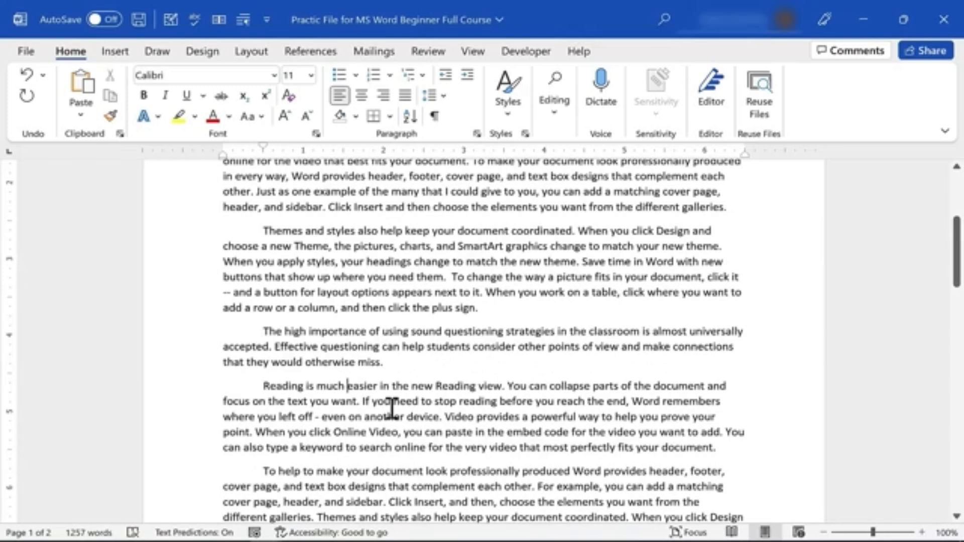
key("Down")
key("Down")
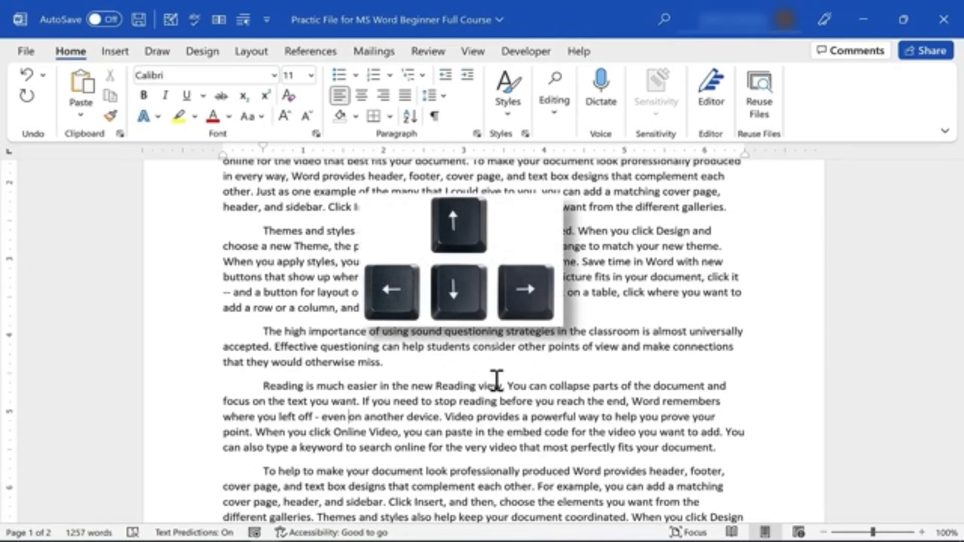
key("Down")
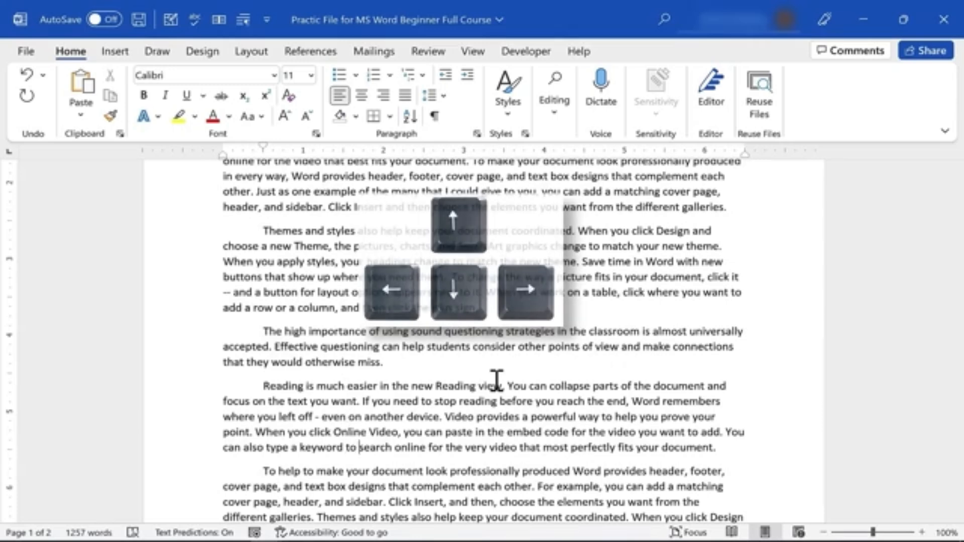
key("Up")
key("Up")
key("Up")
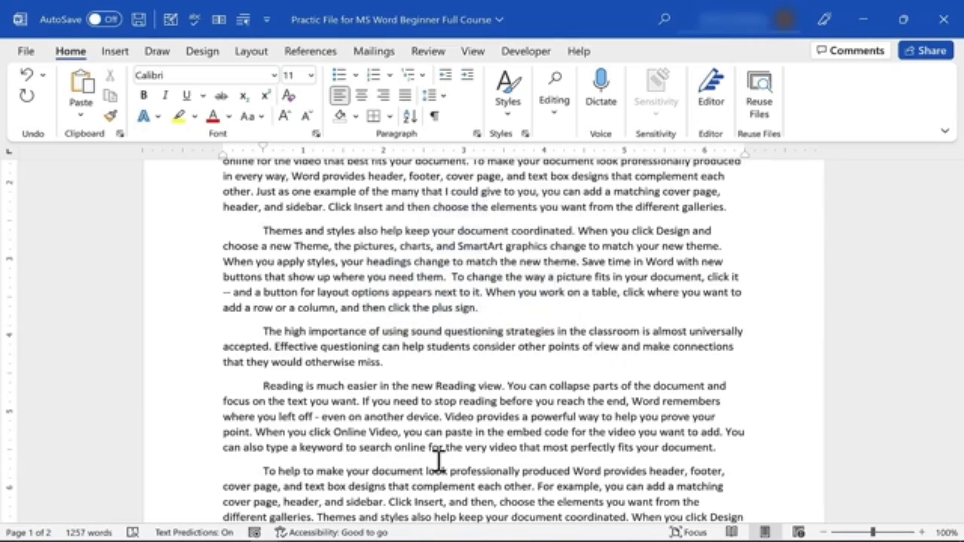
- Page through the document, jump to its very beginning, and go to the start of page 2
key("Page_Up")
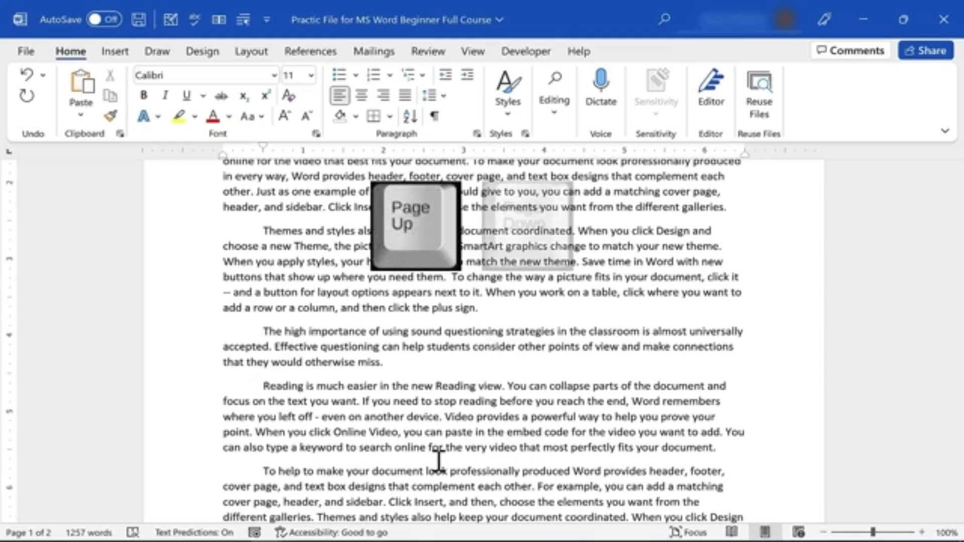
key("Page_Down")
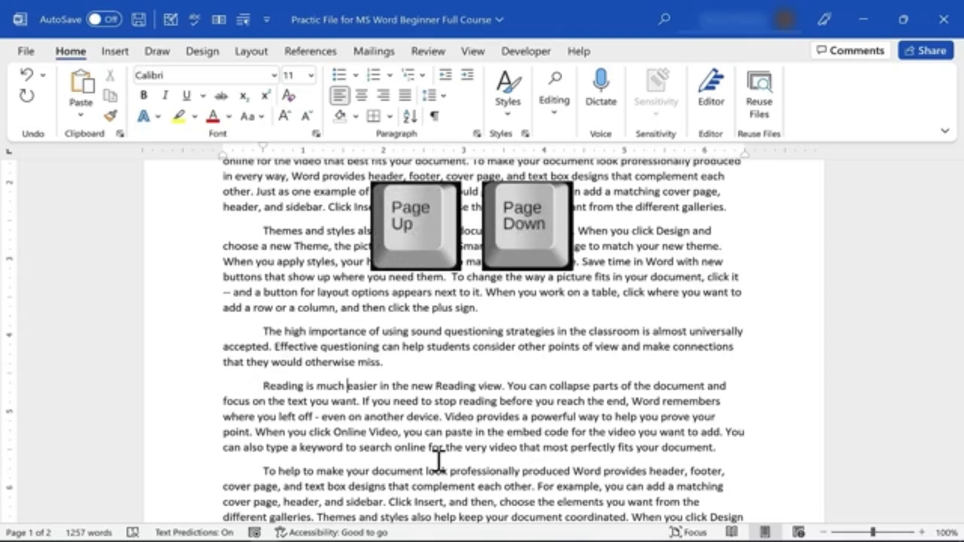
scroll(438, 461, "down", 3)
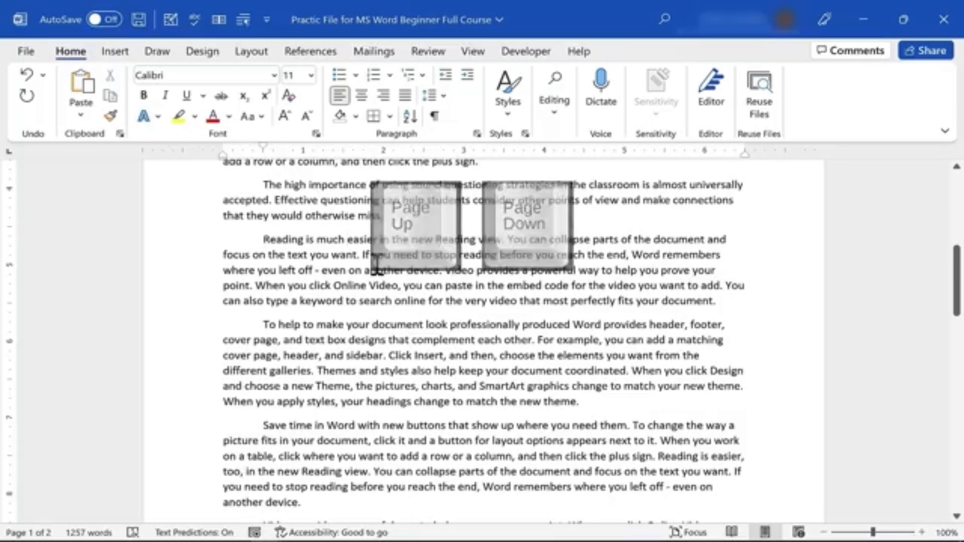
key("ctrl+Home")
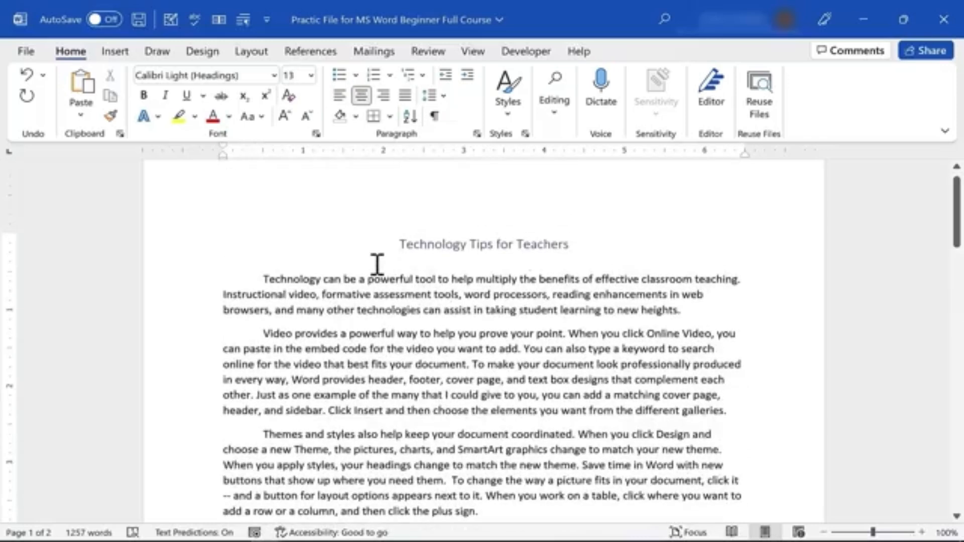
key("ctrl+Page_Down")
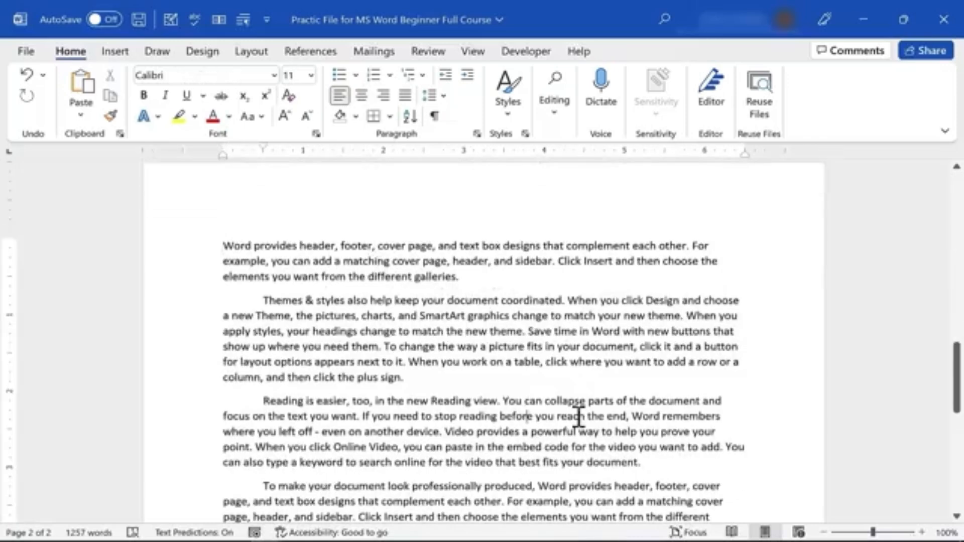
- Insert the letters "asfda" inside the word "reach" on page 2 and undo that insertion
left_click(578, 416)
type("asfda")
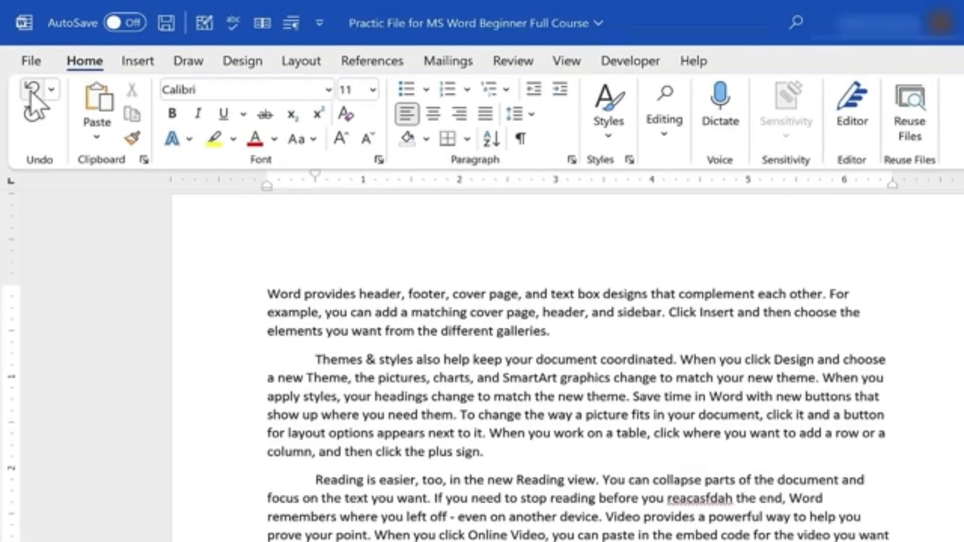
left_click(33, 98)
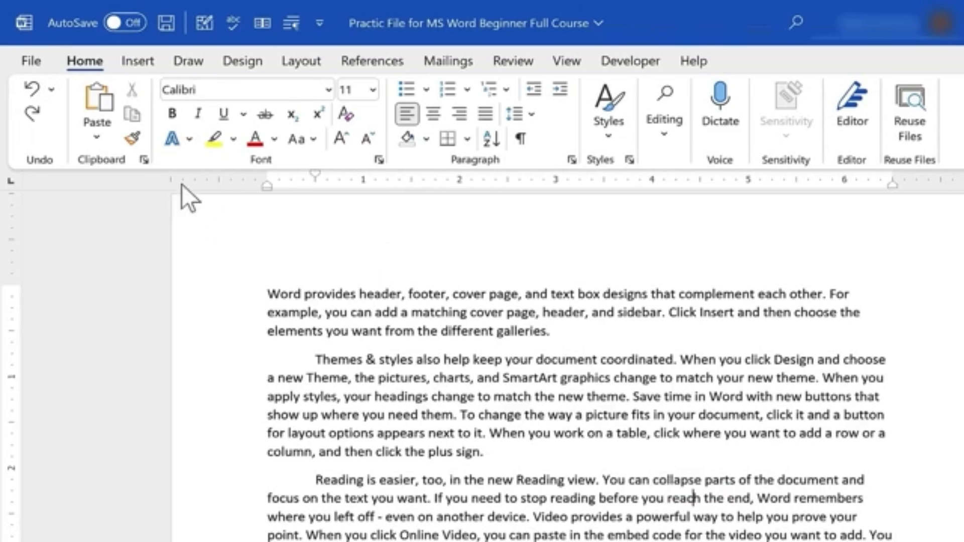
- Undo and redo the insertion of "much" before "easier" twice
left_click(36, 88)
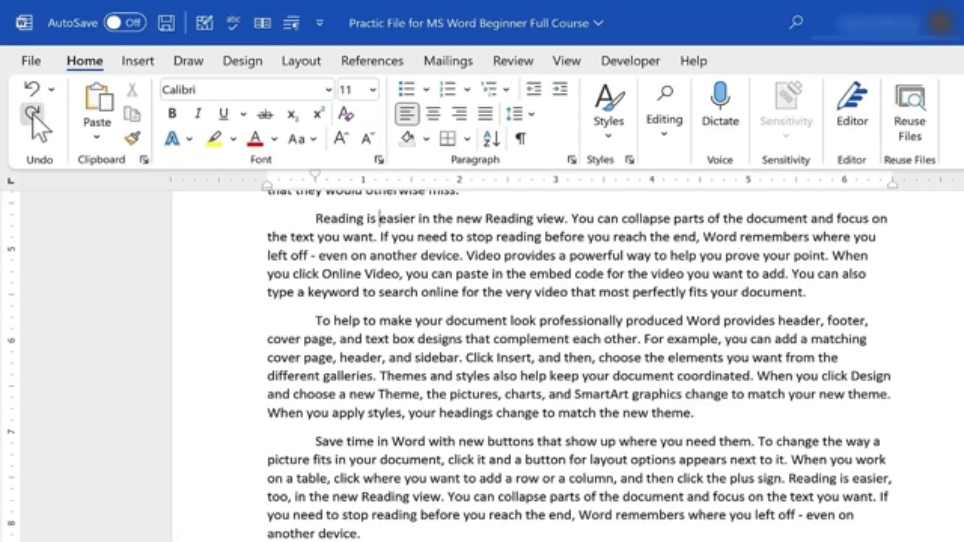
left_click(33, 113)
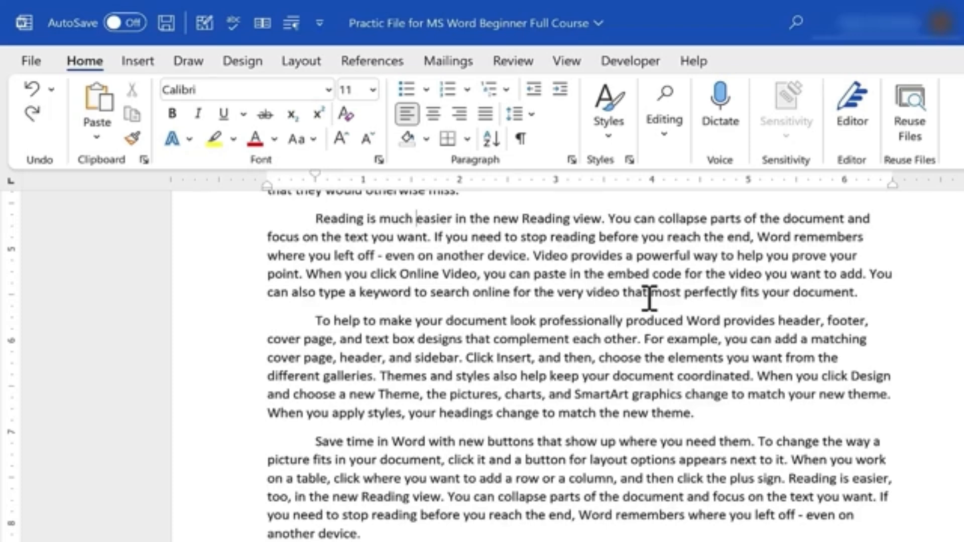
key("ctrl+z")
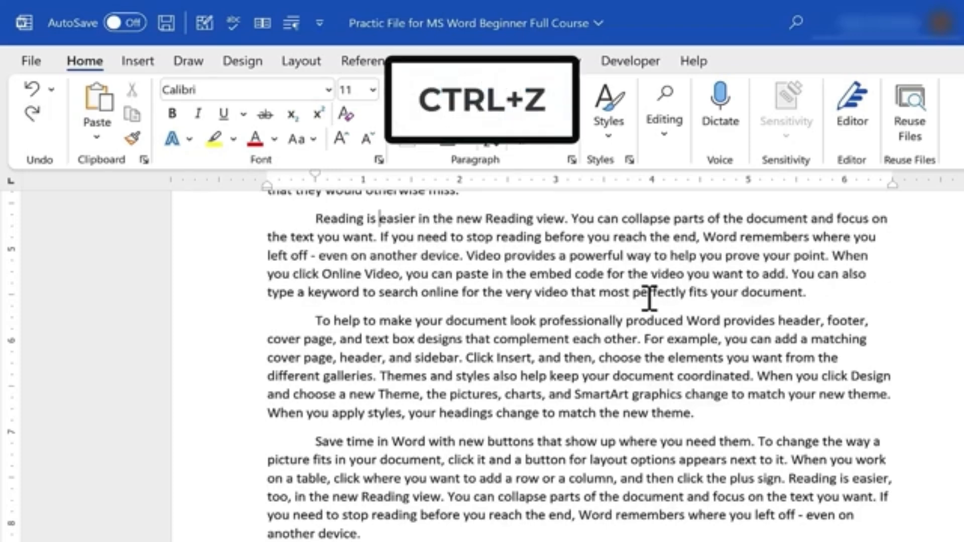
key("ctrl+y")
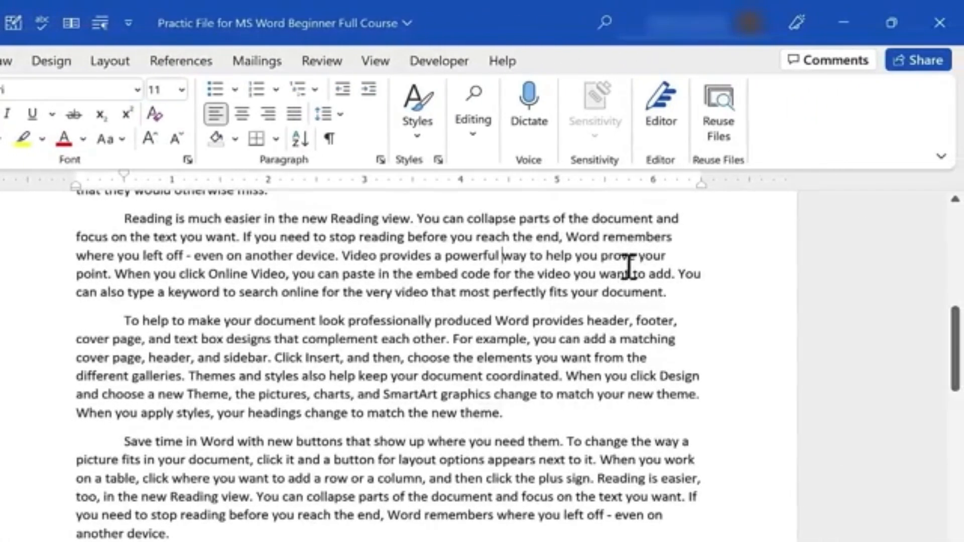
- Replace "remembers" with "knows" in the "Reading is much easier" paragraph, undo the replacement, and clear the selection
left_click_drag(602, 237, 691, 241)
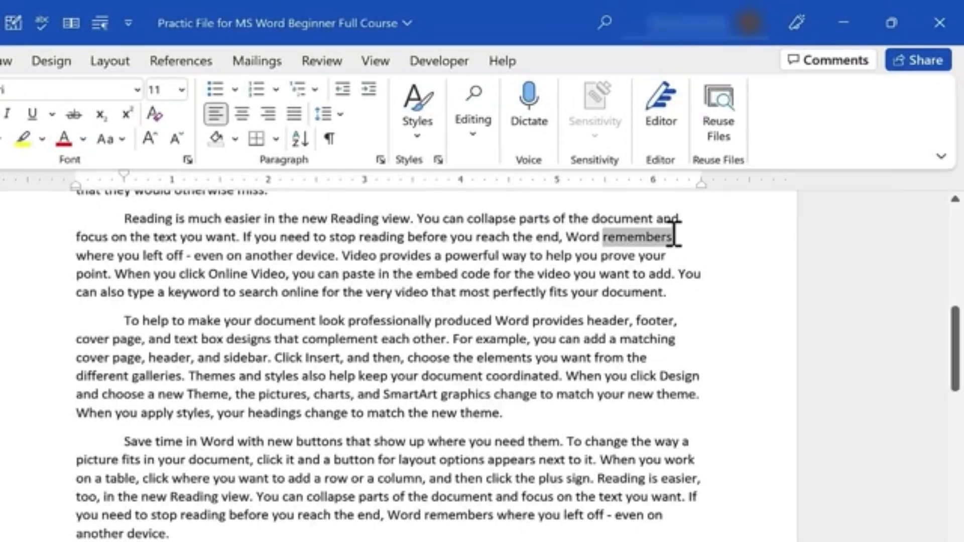
type("knows whe")
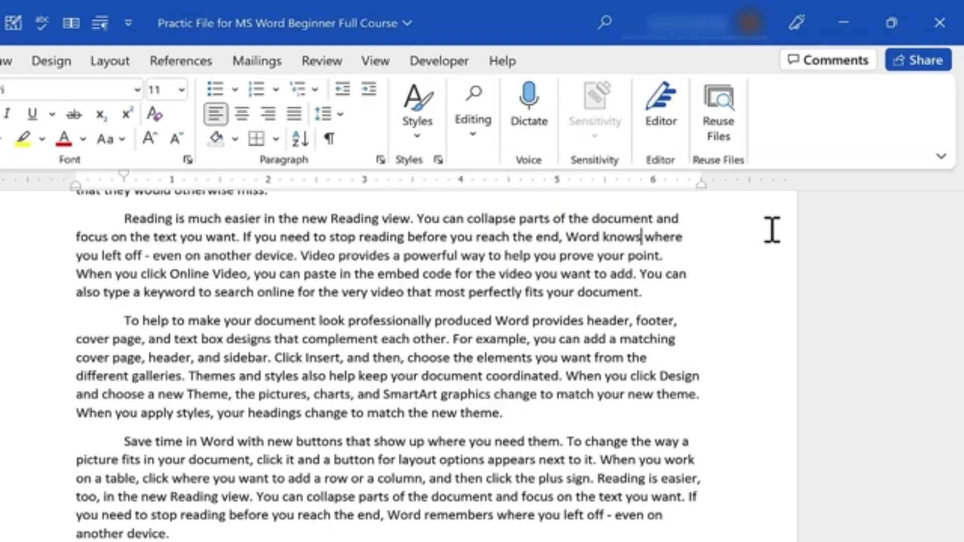
key("ctrl+z")
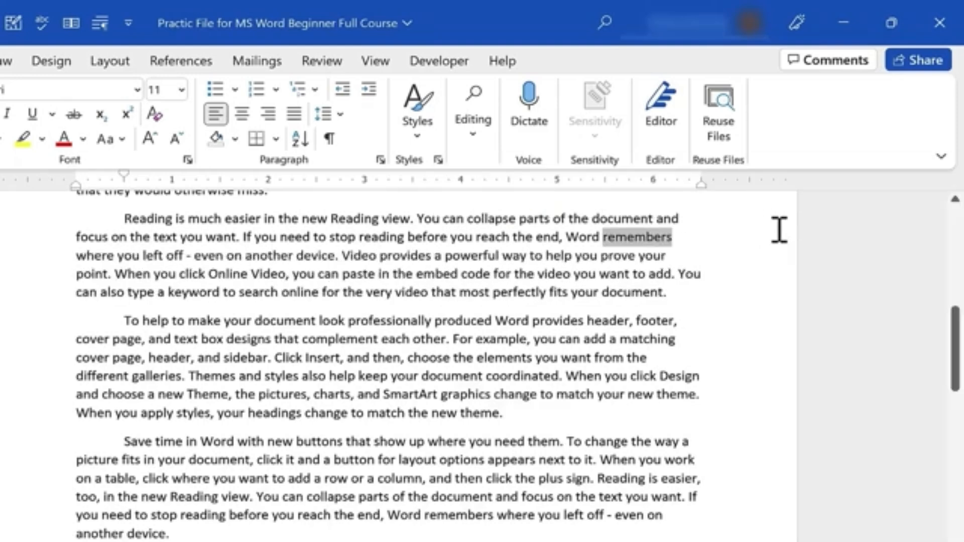
left_click(633, 280)
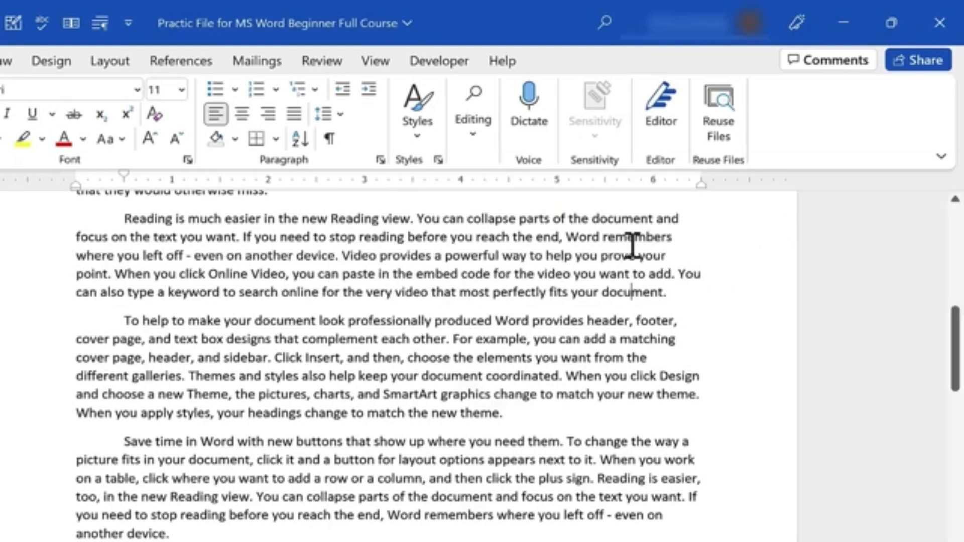
- Practice selecting single words one after another: "remembers", "document", "with" and "to"
left_click_drag(604, 237, 675, 244)
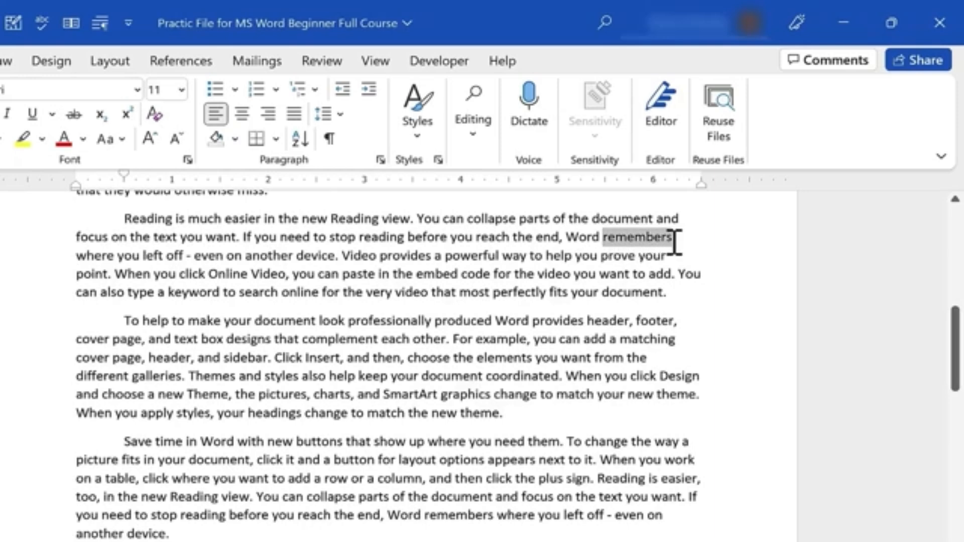
left_click(631, 251)
double_click(621, 237)
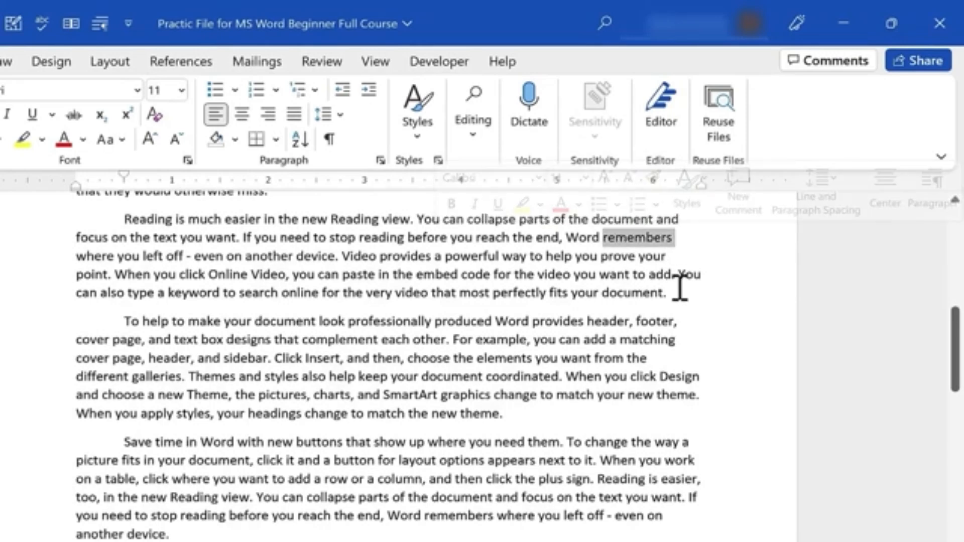
double_click(282, 324)
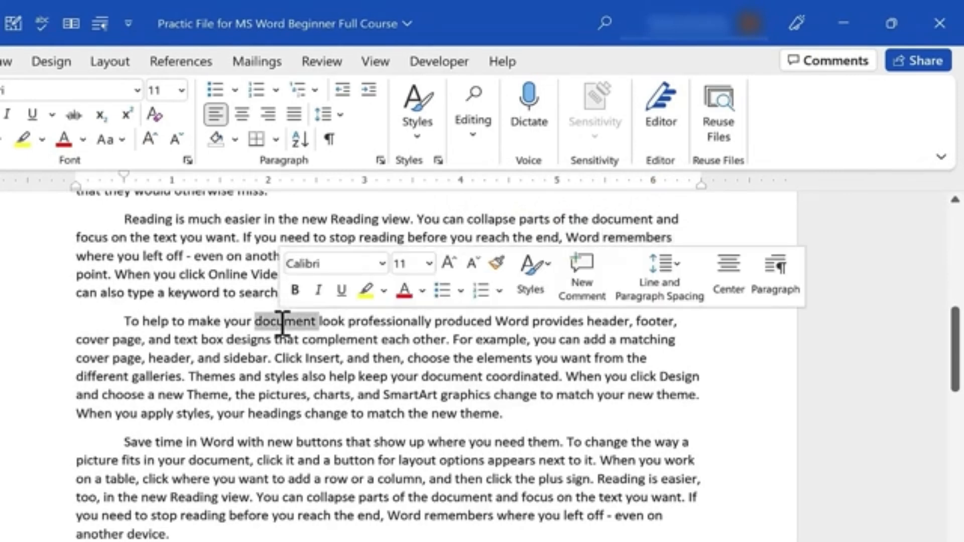
double_click(251, 443)
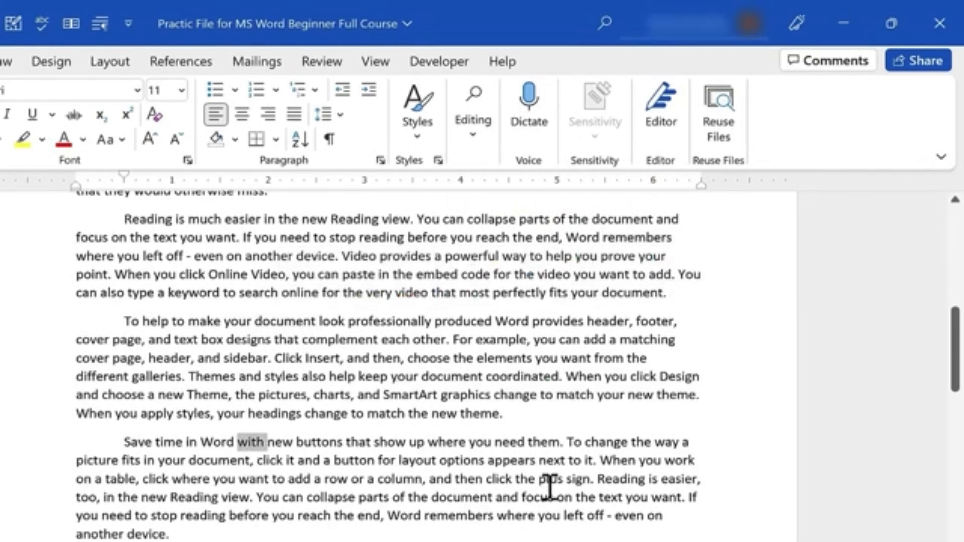
double_click(575, 461)
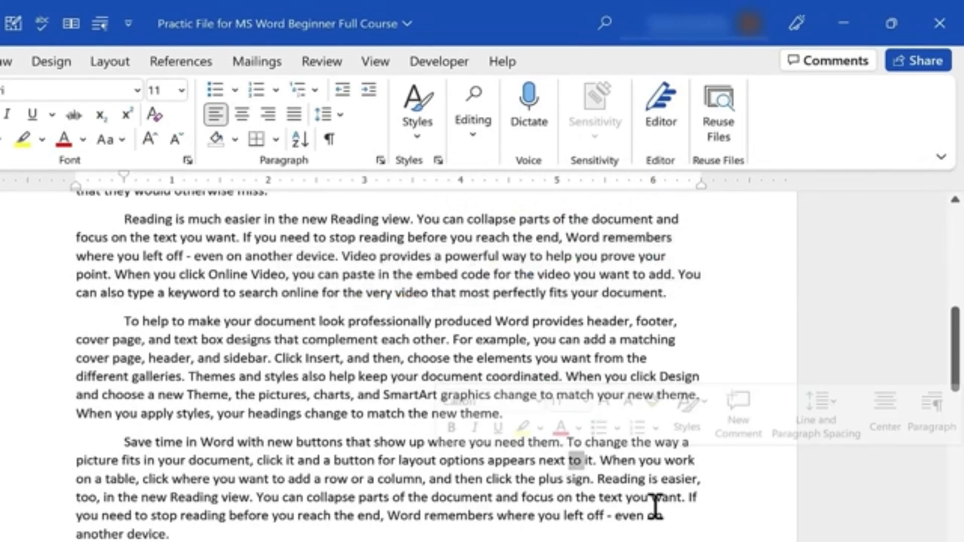
- Replace "Reading" before "view" with lowercase "reading" and undo the replacement
double_click(366, 217)
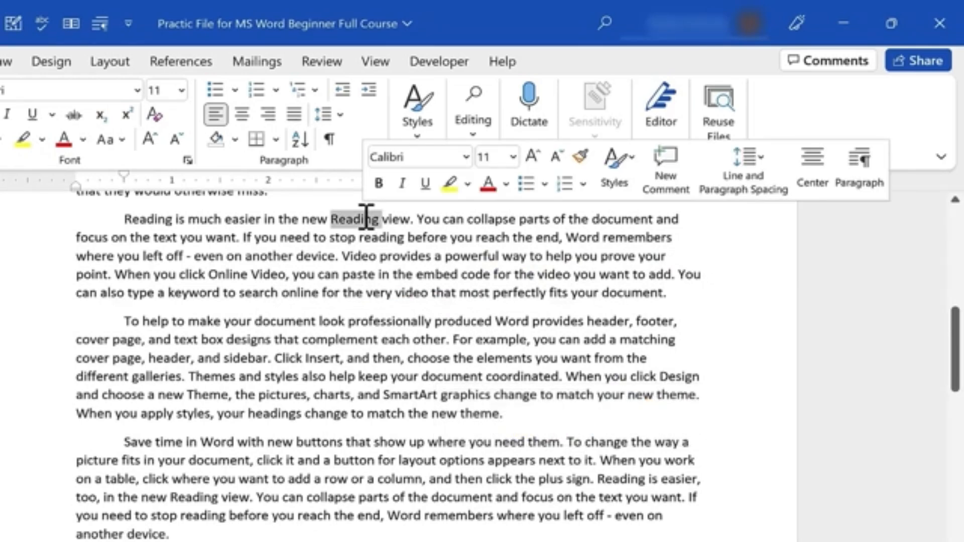
type("reading")
key("ctrl+z")
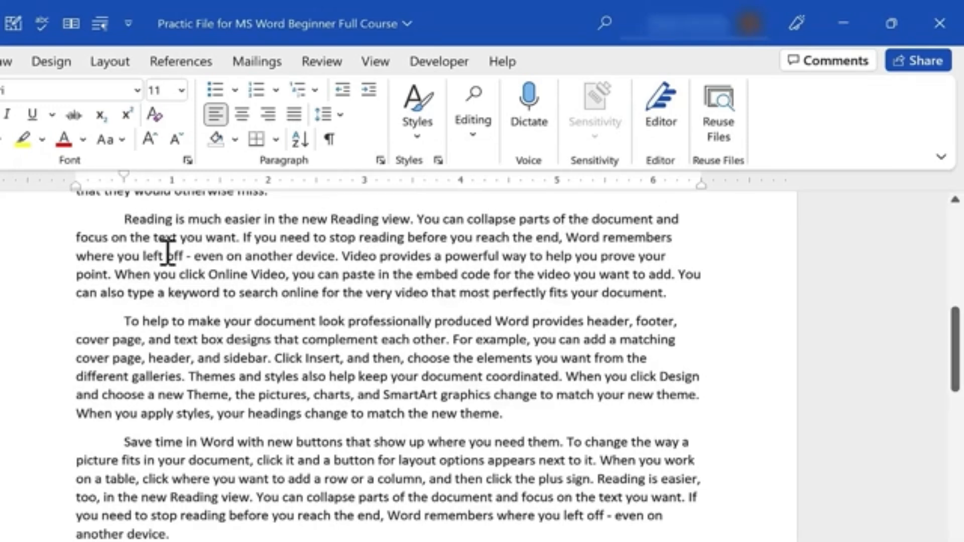
- Cut the whole paragraph beginning "Reading is much easier" from page 1
triple_click(148, 218)
key("ctrl+c")
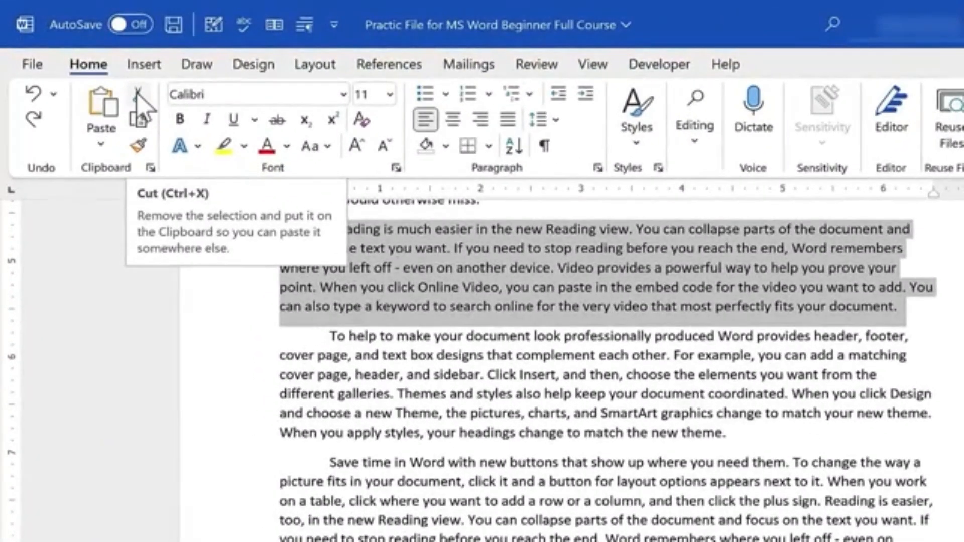
left_click(139, 99)
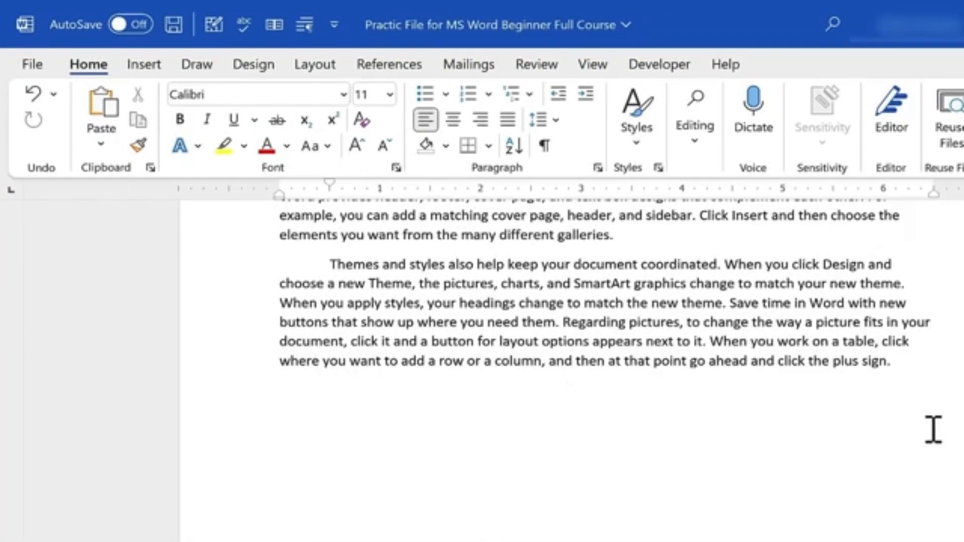
- Start a new indented paragraph after the document's last paragraph and paste the cut paragraph there
left_click(824, 430)
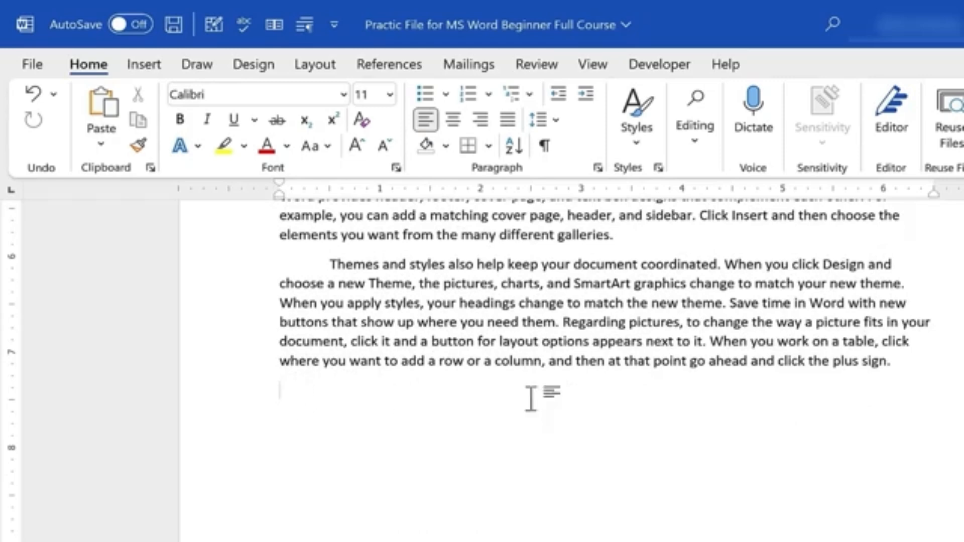
left_click(928, 361)
key("Return")
key("Return")
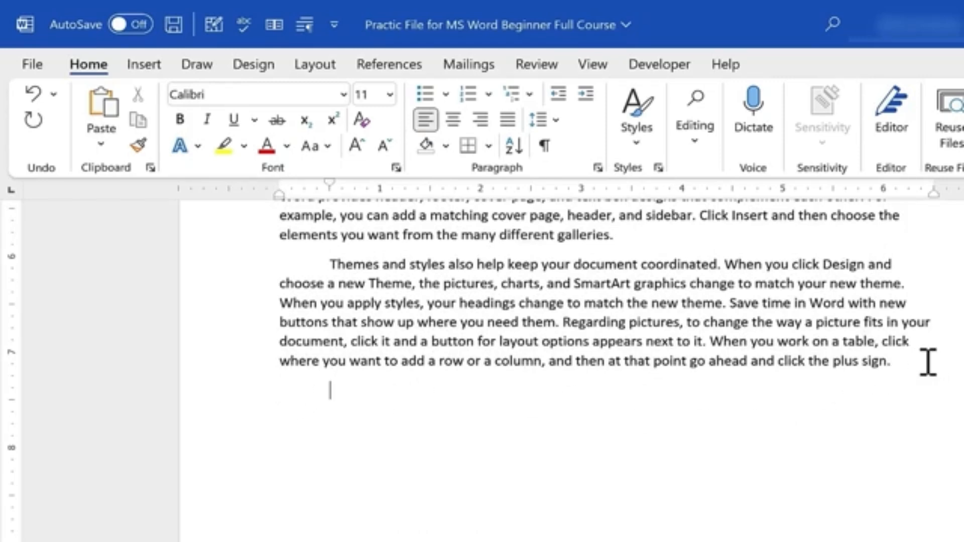
key("BackSpace")
left_click(102, 102)
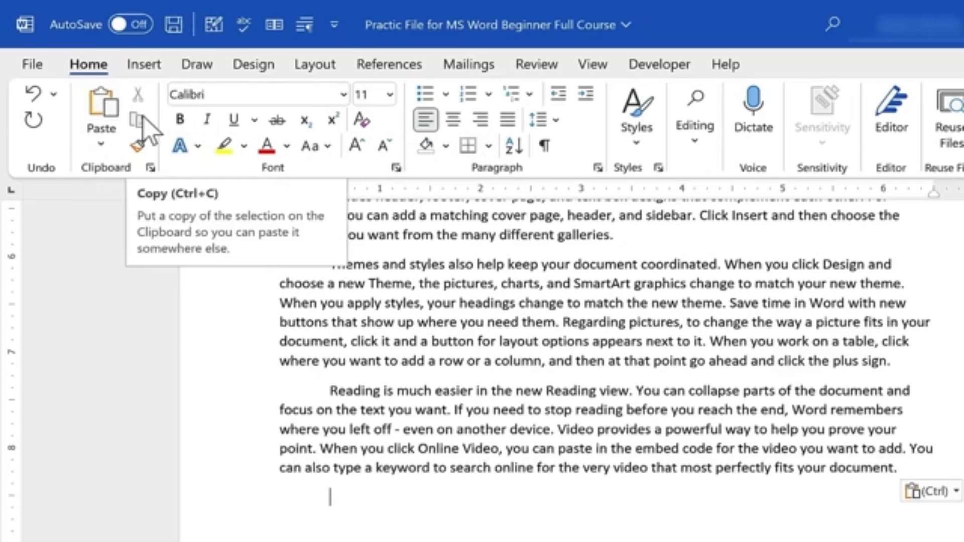
- Move the paragraph beginning "Themes and styles also help" below the paragraph beginning "Reading is much easier" at the document's end
triple_click(360, 262)
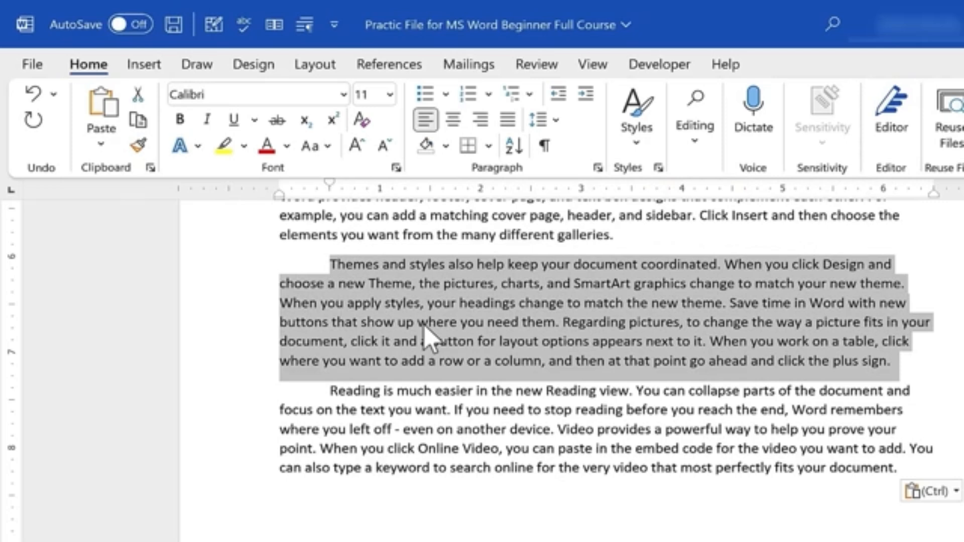
key("ctrl+x")
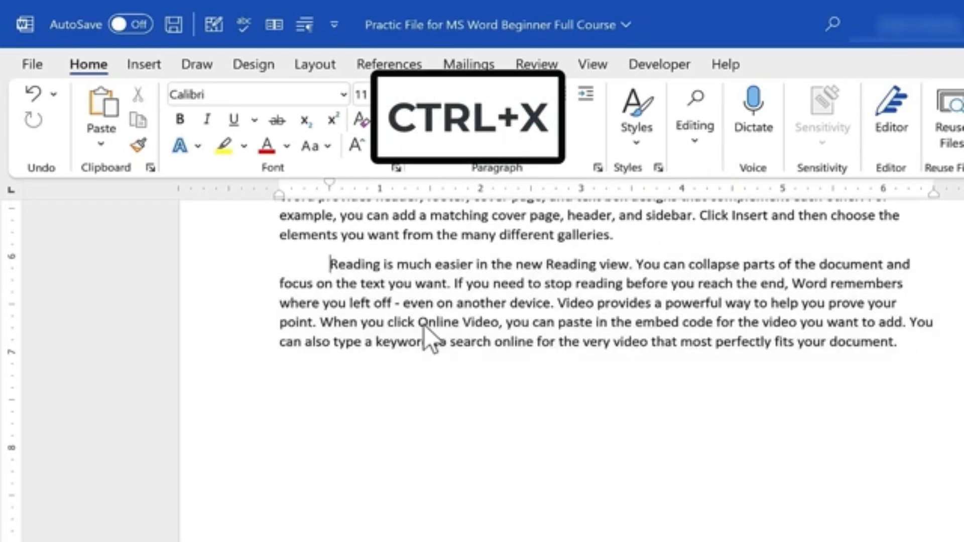
left_click(666, 389)
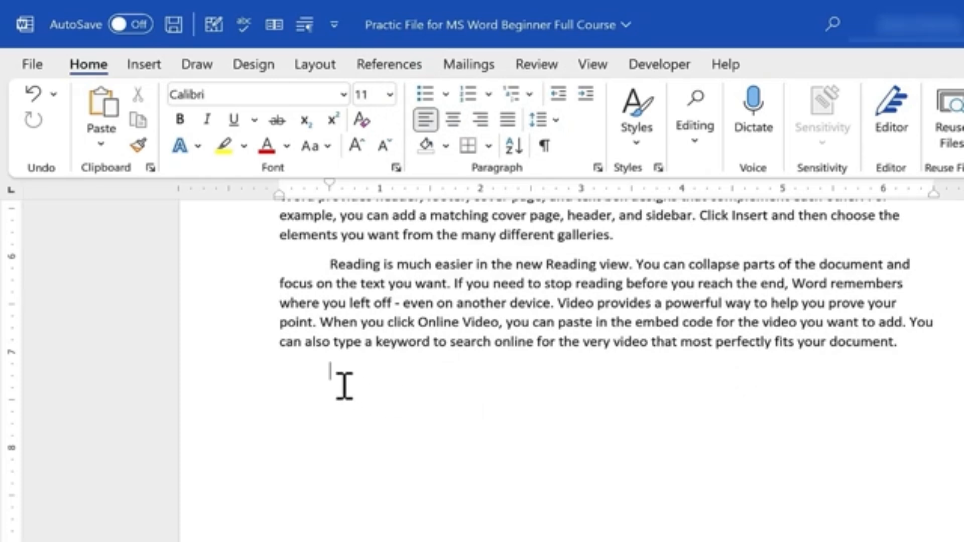
key("ctrl+v")
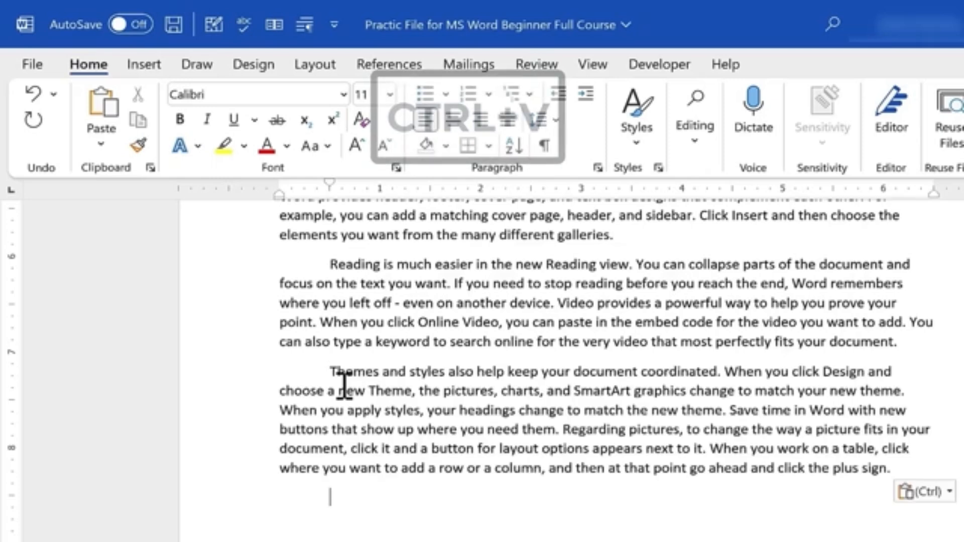
- Copy the last paragraph, beginning "Themes and styles also help", and paste a duplicate on the empty line below it
triple_click(363, 371)
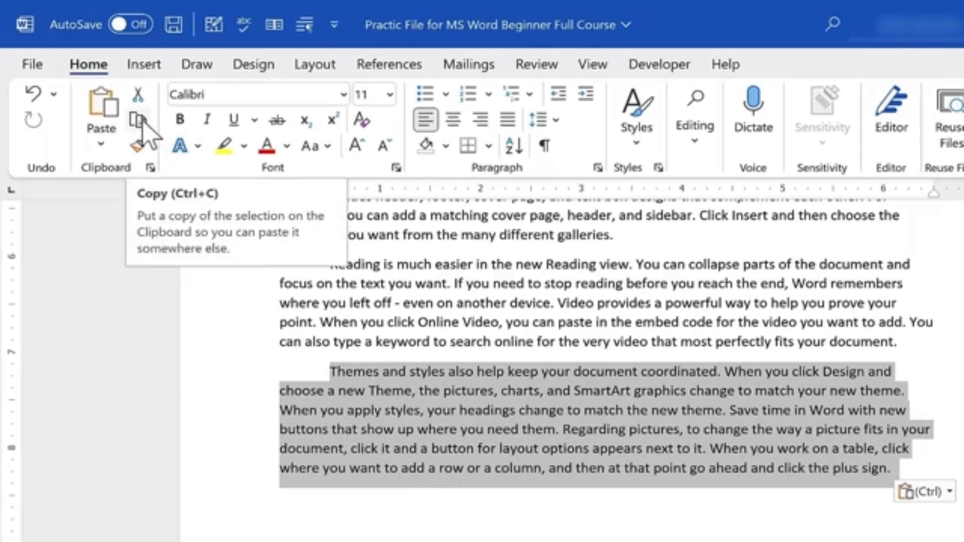
key("ctrl+c")
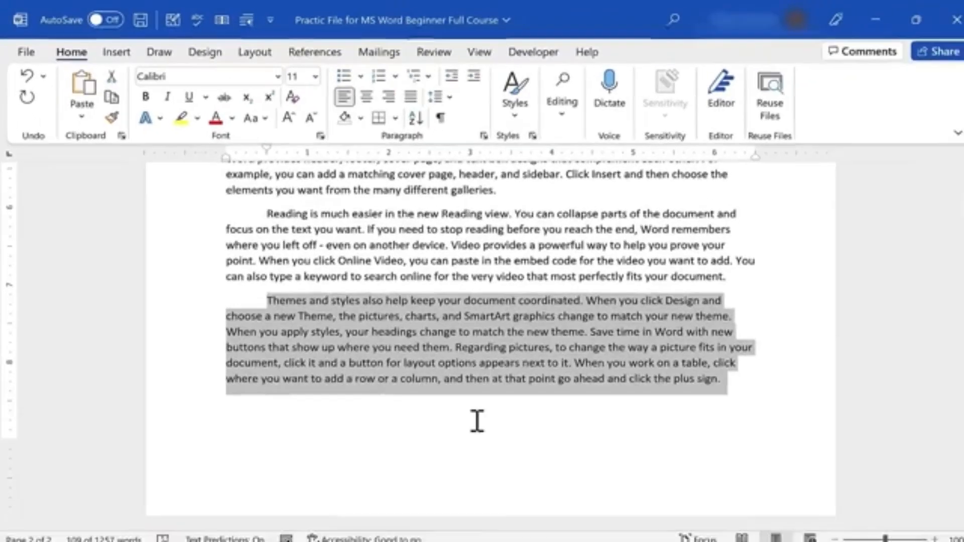
left_click(399, 517)
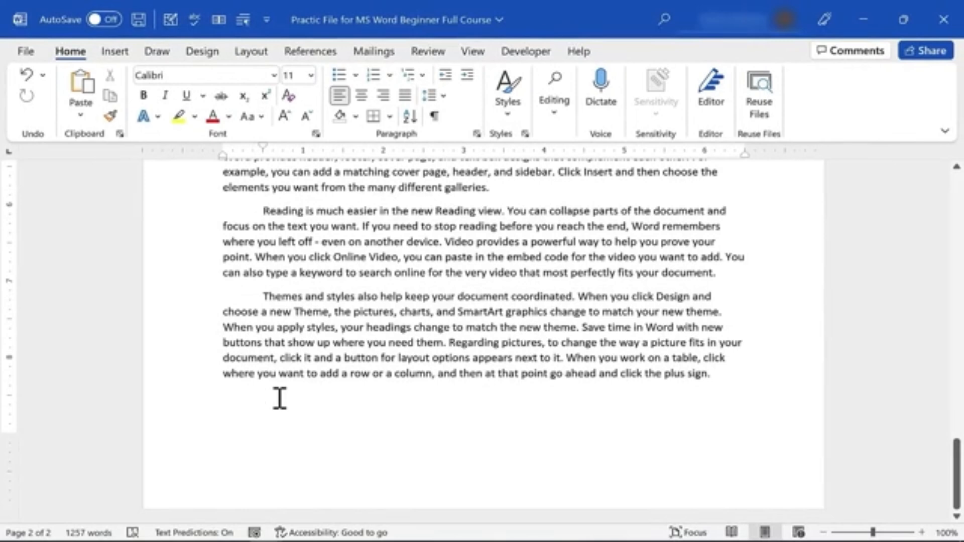
key("ctrl+v")
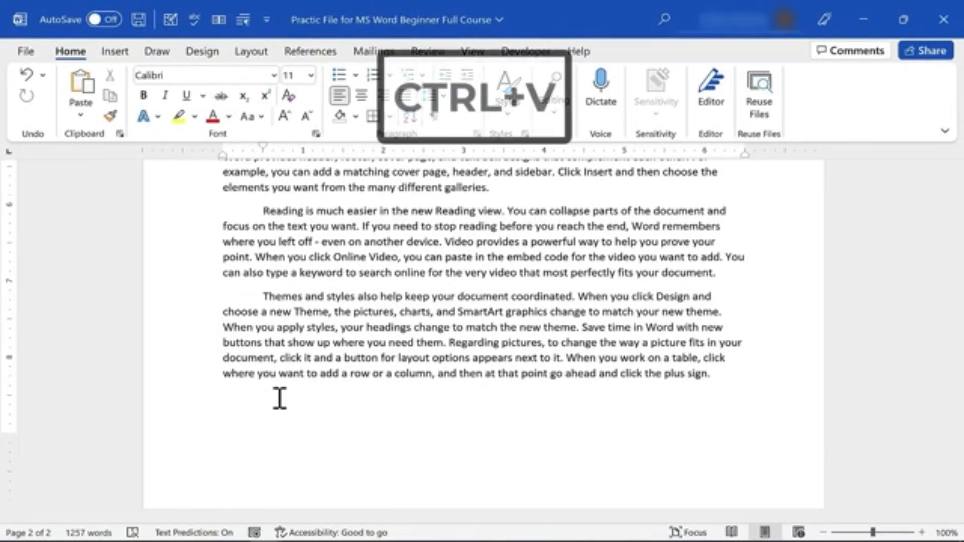
key("ctrl+v")
scroll(504, 327, "up", 1)
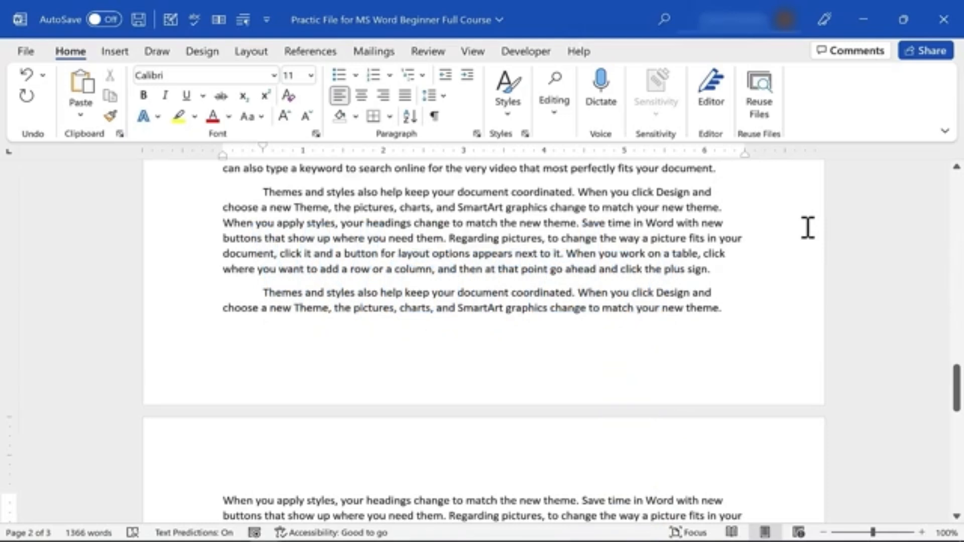
- Open Find and Replace for replacing text, with "Word" as the search text and "Wordy" as the replacement
left_click(674, 224)
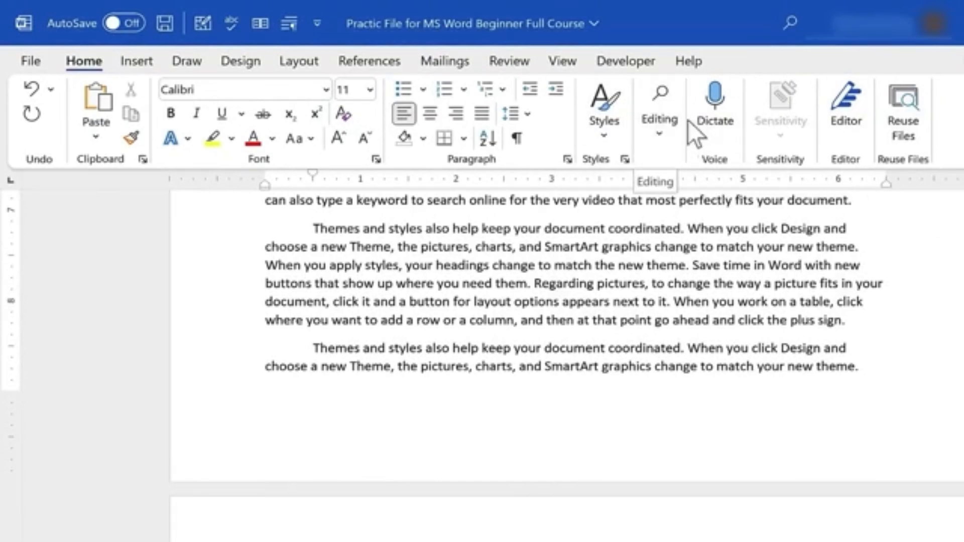
left_click(660, 136)
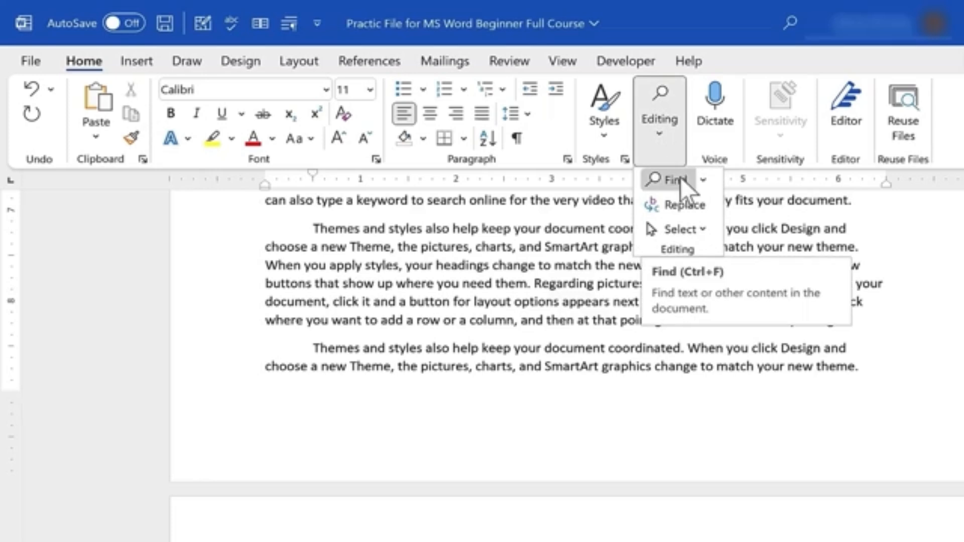
left_click(699, 206)
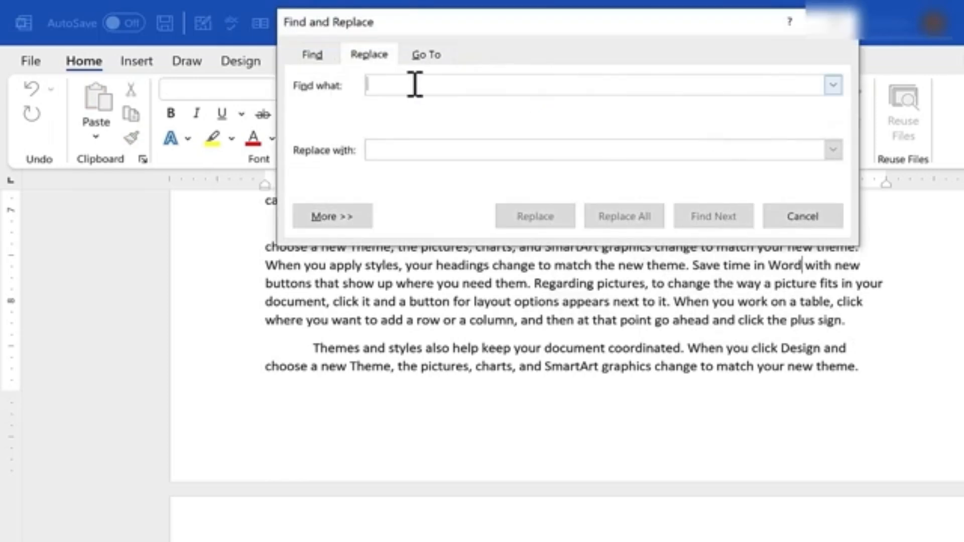
type("Word")
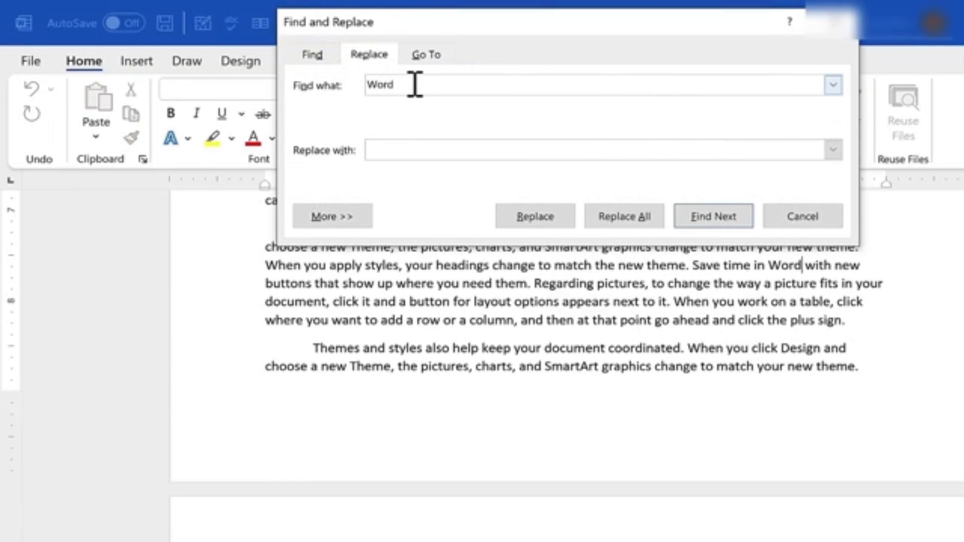
left_click(396, 150)
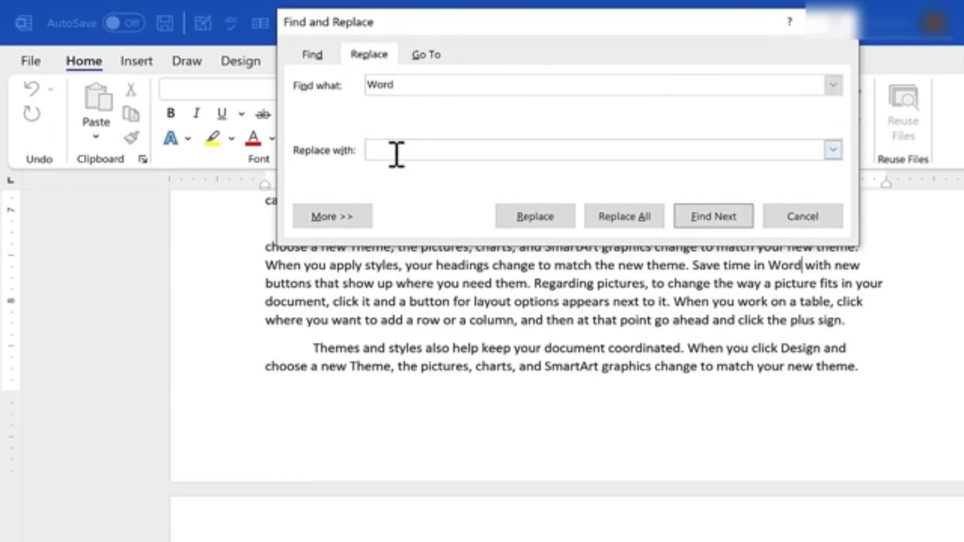
type("Wordy")
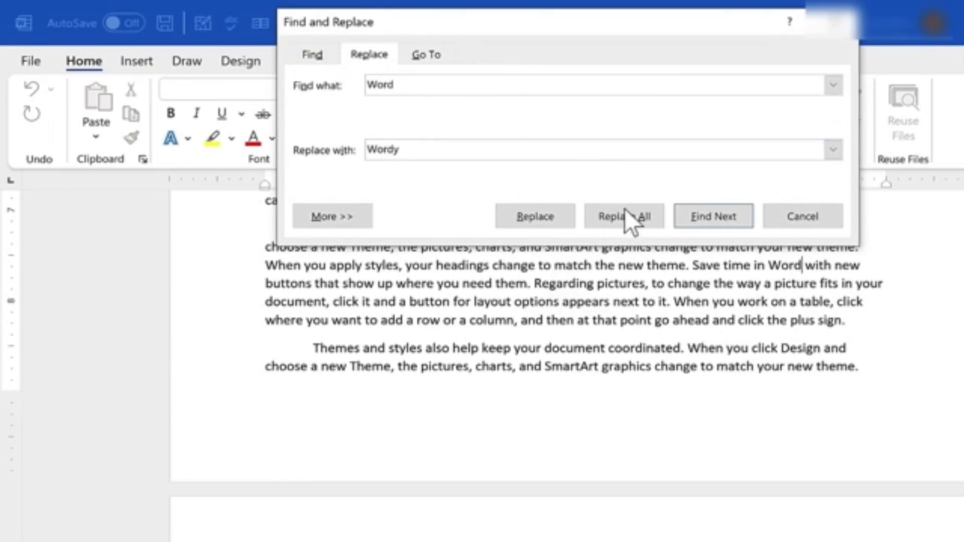
- Restrict the replacement to matching case and whole words only, replace all occurrences in the document, and close Find and Replace
left_click(341, 219)
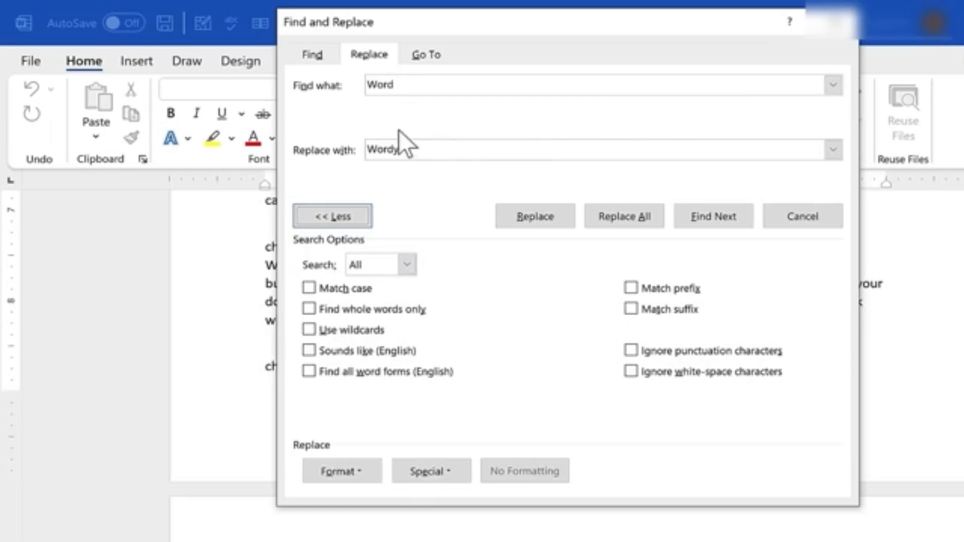
double_click(365, 84)
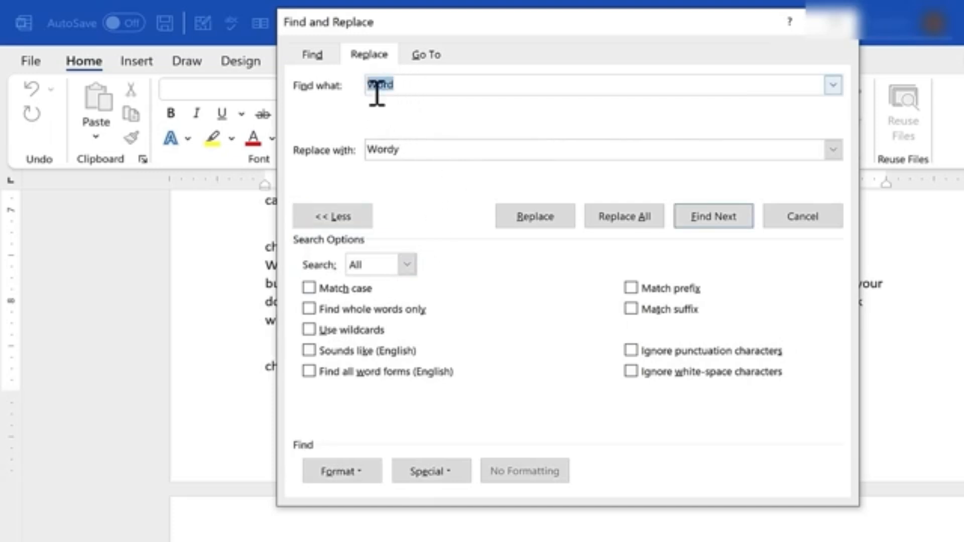
left_click(310, 288)
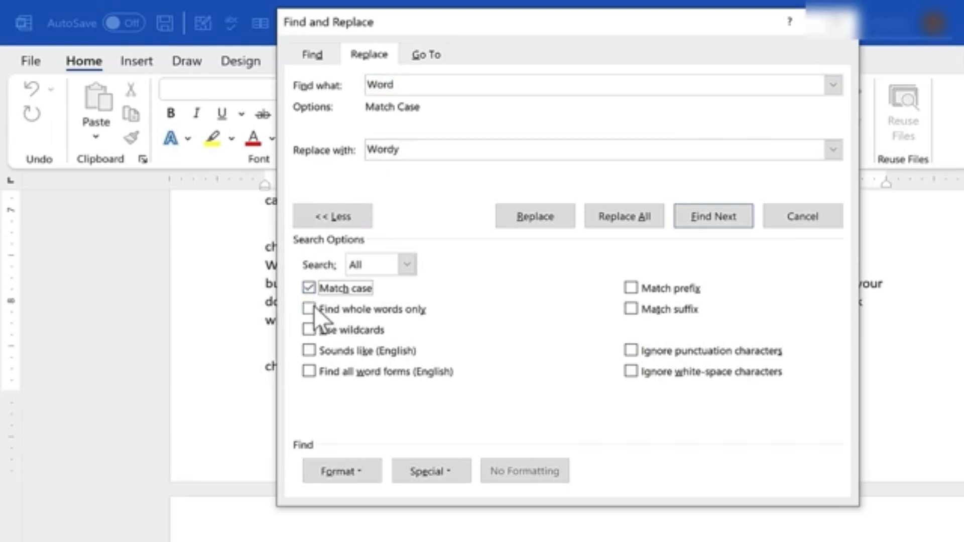
left_click(314, 306)
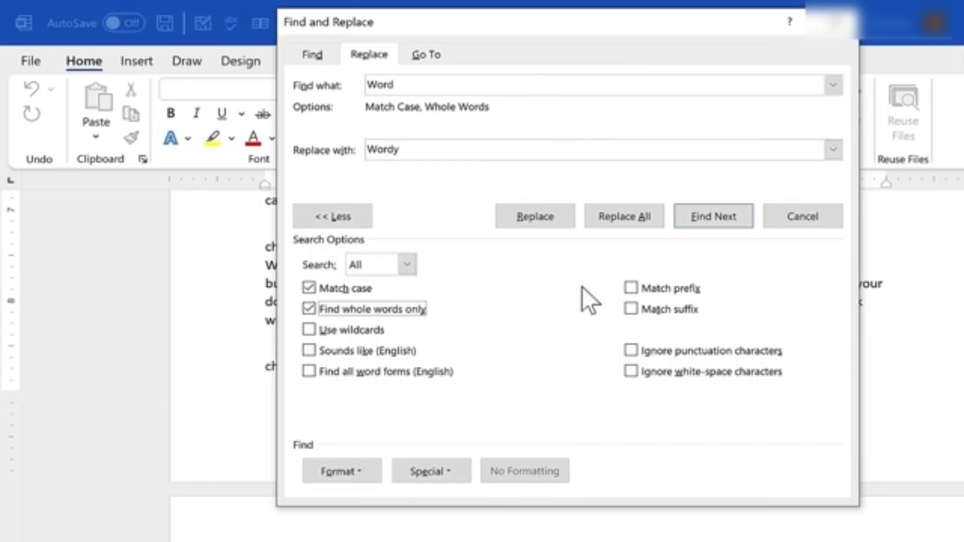
left_click(640, 221)
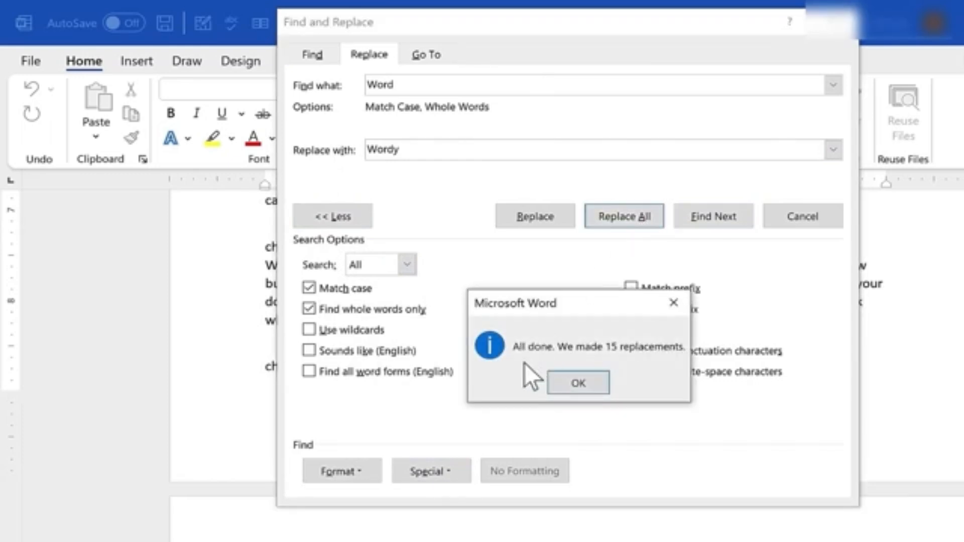
left_click(583, 383)
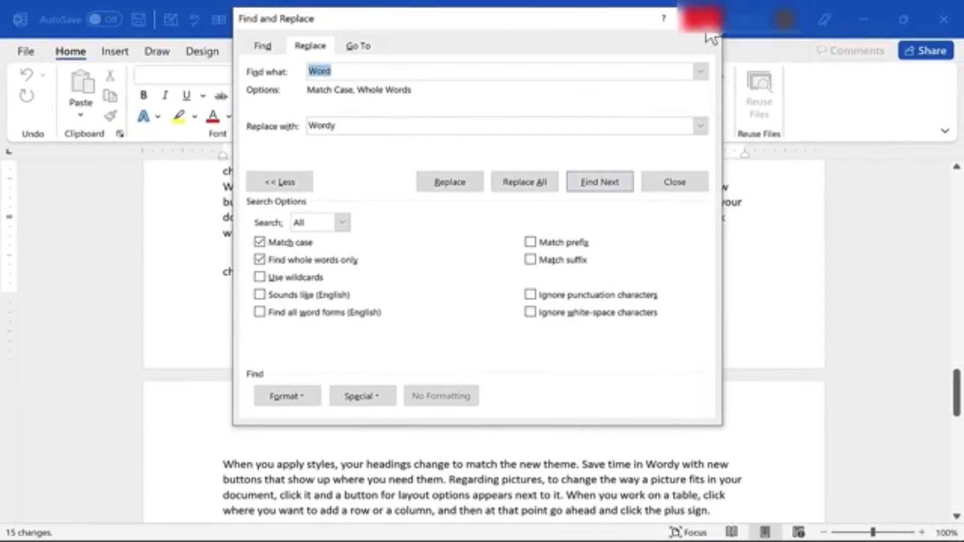
left_click(705, 26)
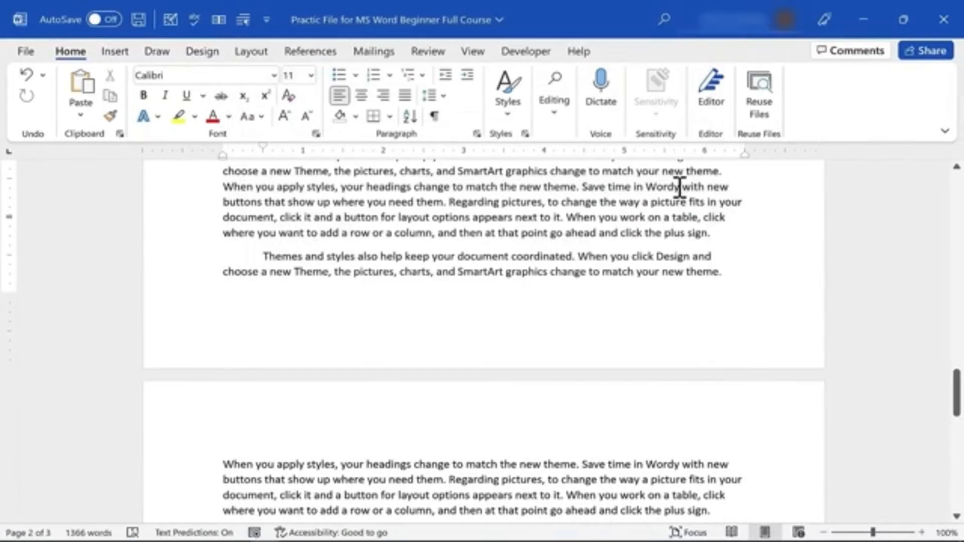
- Set the font size of the page 2 paragraph beginning "Reading is easier, too" to 14
scroll(679, 188, "down", 1)
left_click(656, 431)
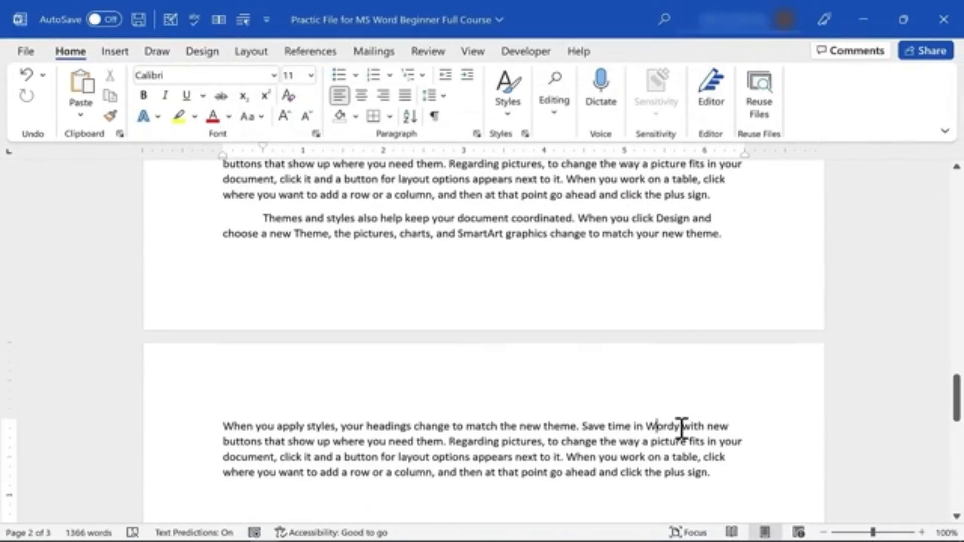
scroll(680, 429, "up", 9)
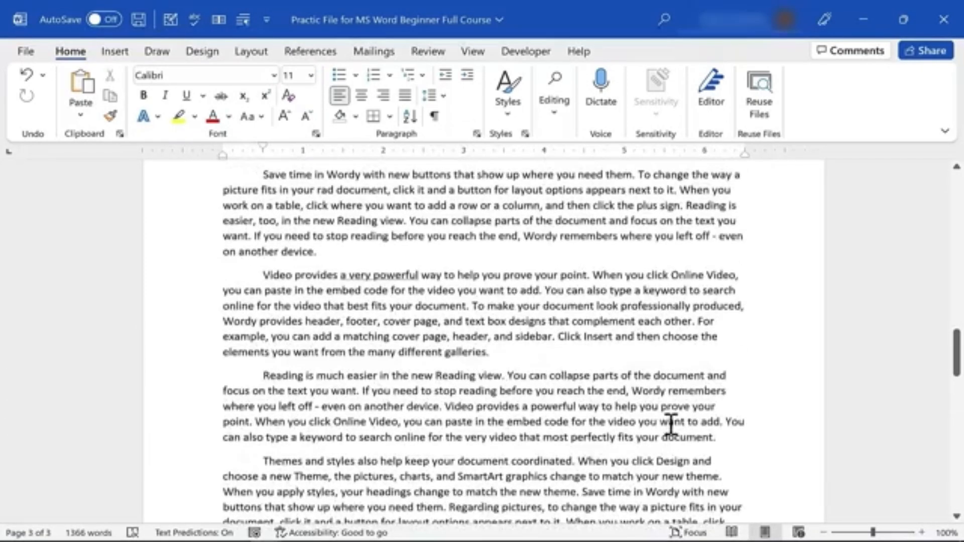
scroll(671, 424, "up", 15)
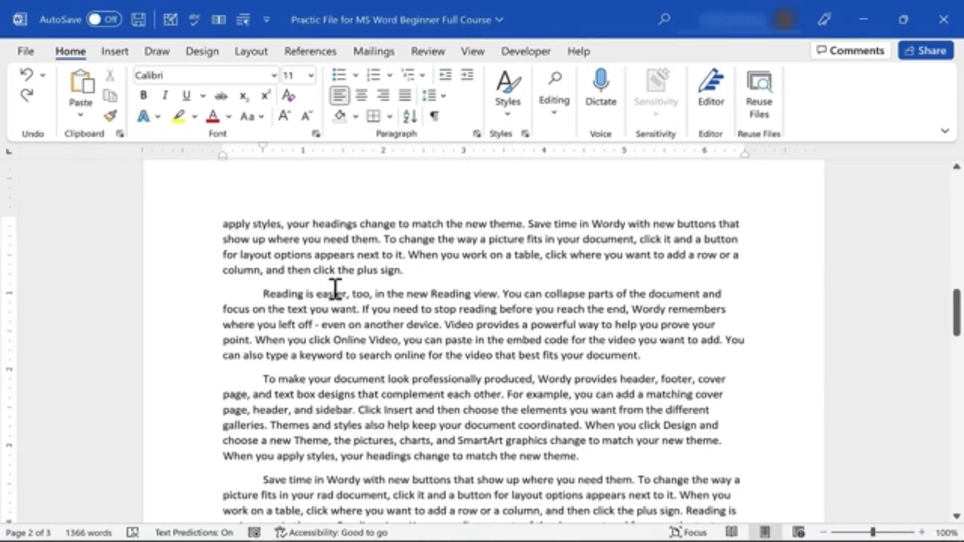
triple_click(278, 291)
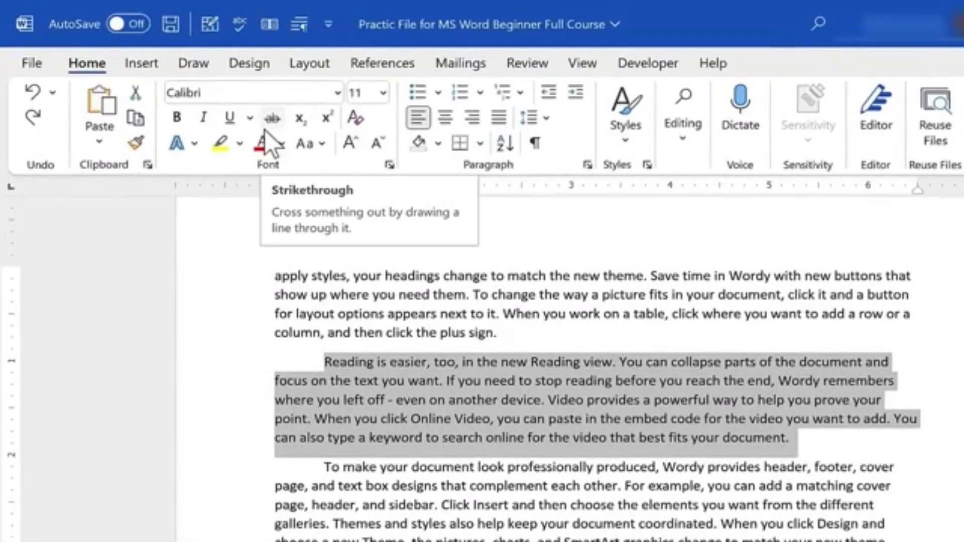
left_click(384, 94)
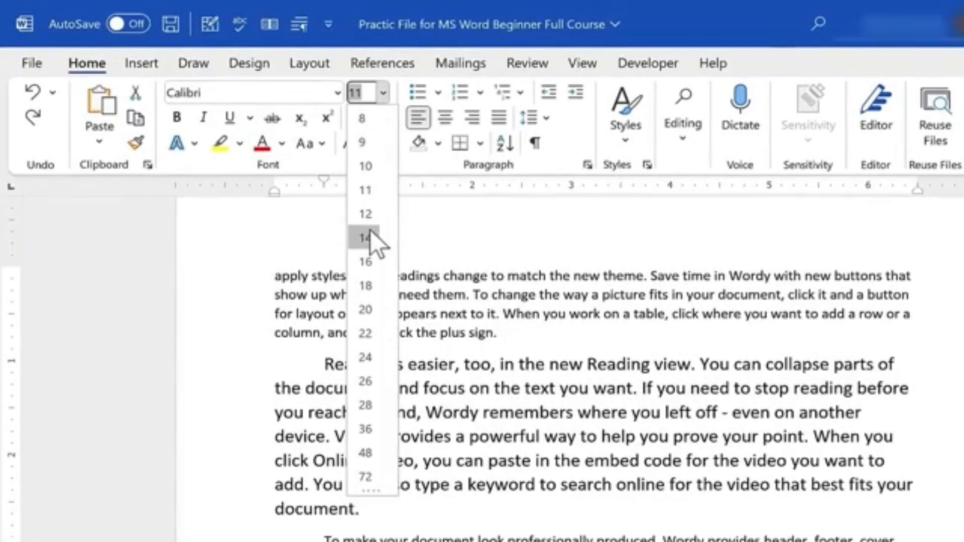
left_click(370, 232)
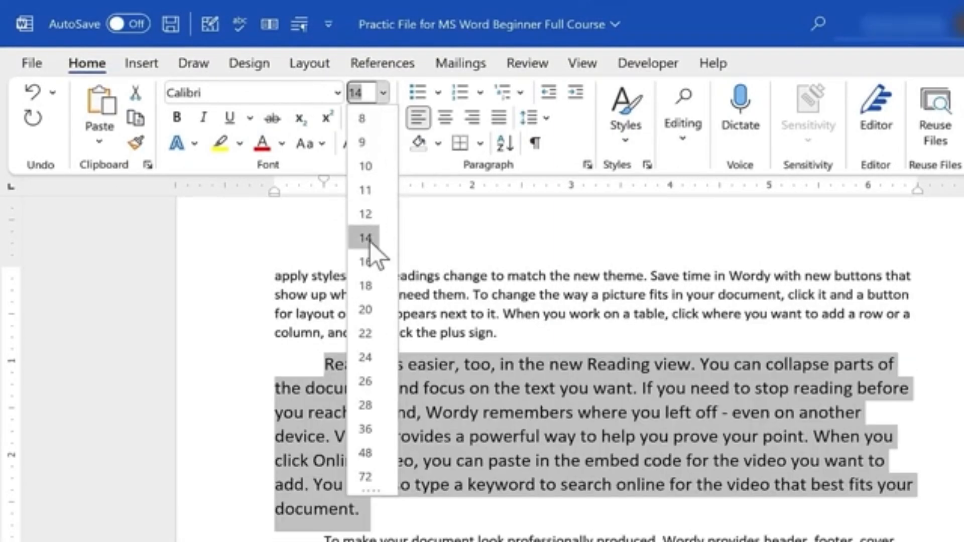
left_click(369, 241)
- Try a custom font size of 77 on the selected paragraph and undo both of its font size changes
left_click(370, 92)
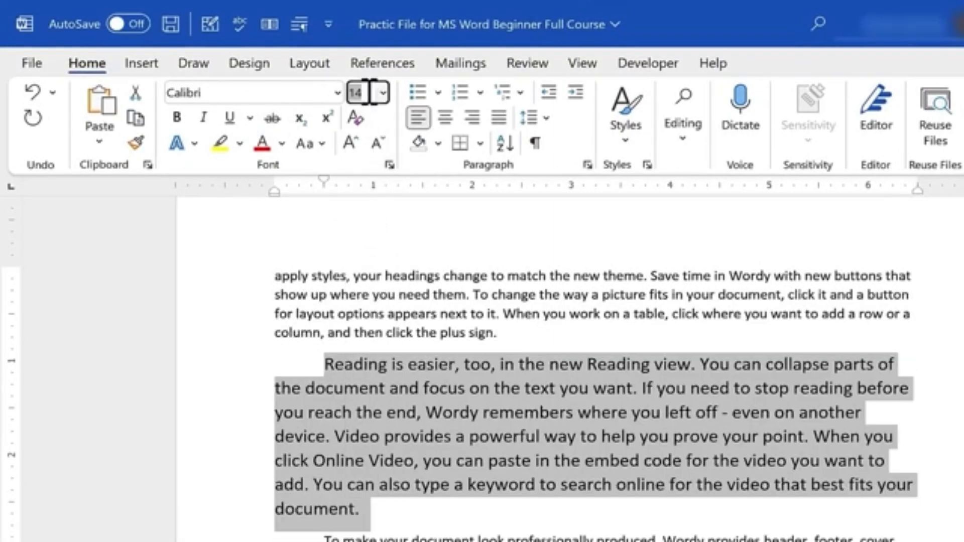
type("77")
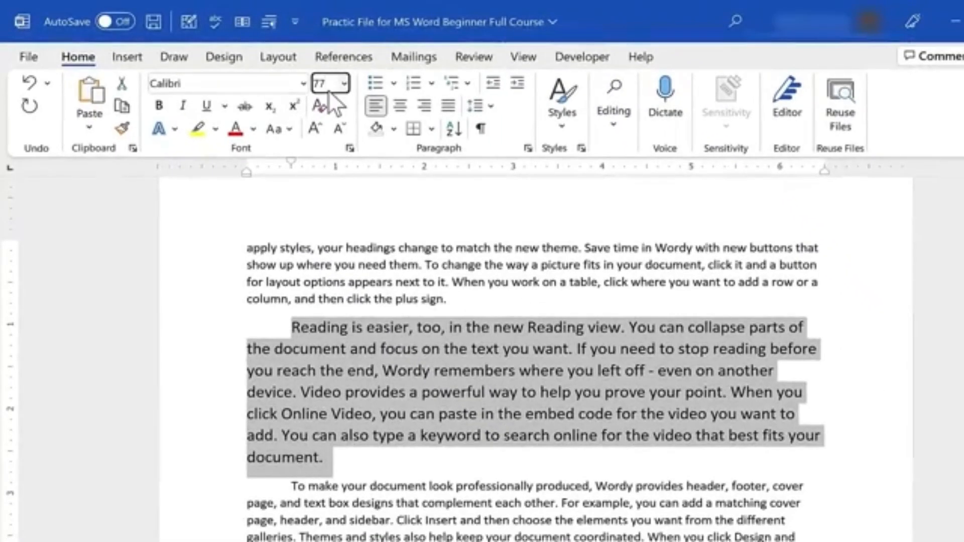
key("Return")
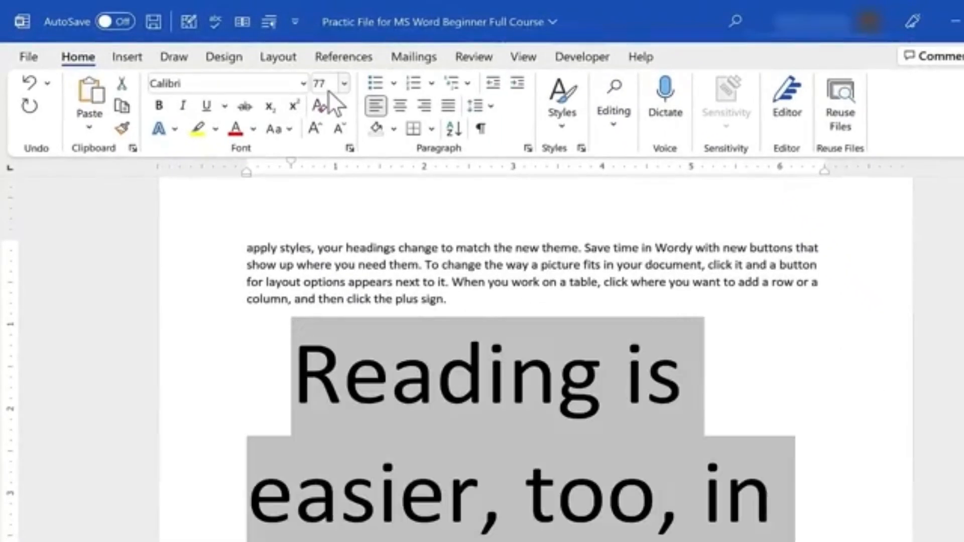
key("ctrl+z")
key("ctrl+z")
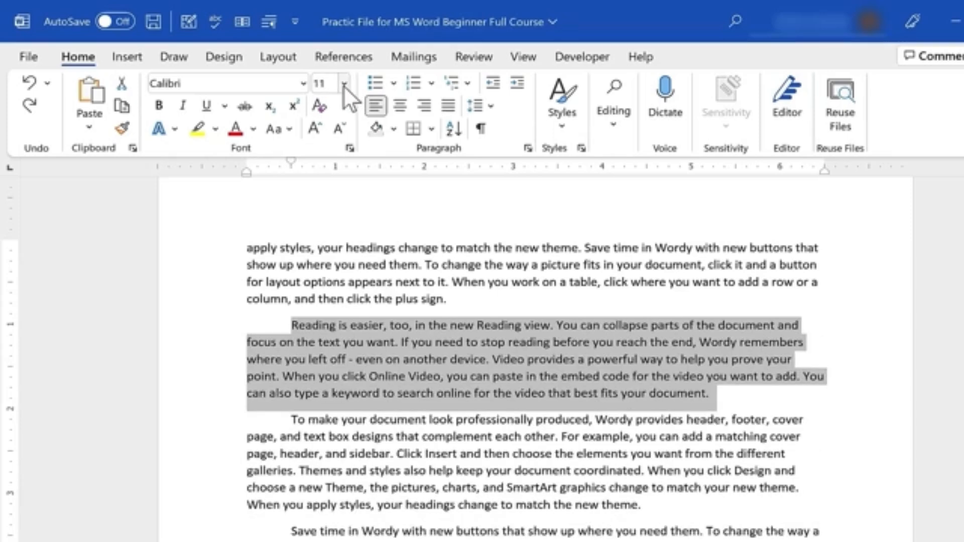
left_click(305, 84)
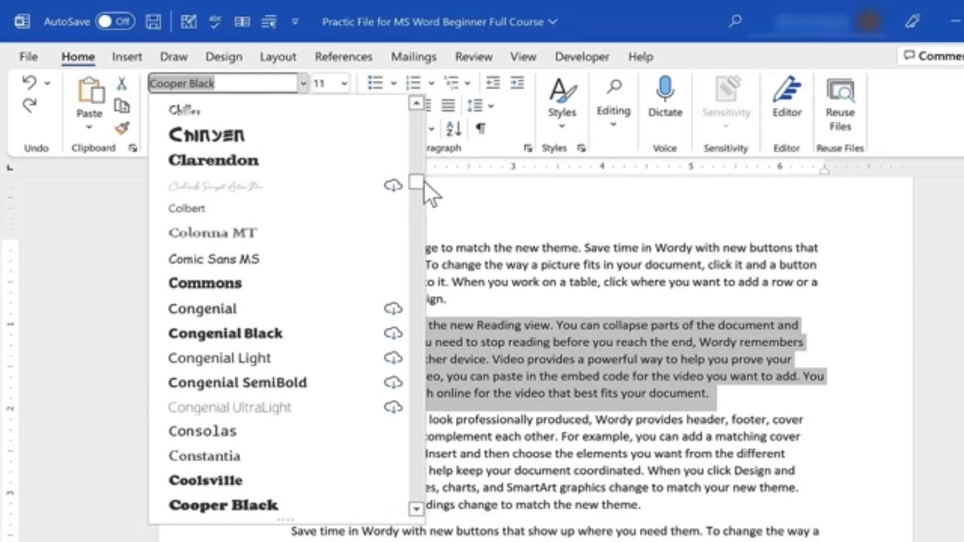
left_click_drag(423, 180, 408, 135)
key("Escape")
- Set the selected "Reading is easier, too" paragraph's font color to the theme orange and make it bold and italic
left_click(254, 131)
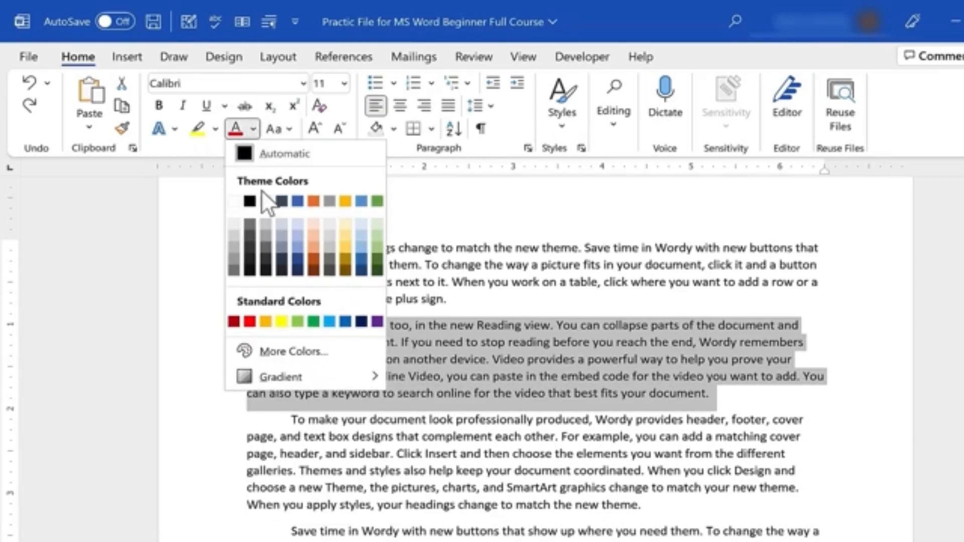
left_click(297, 202)
left_click(253, 129)
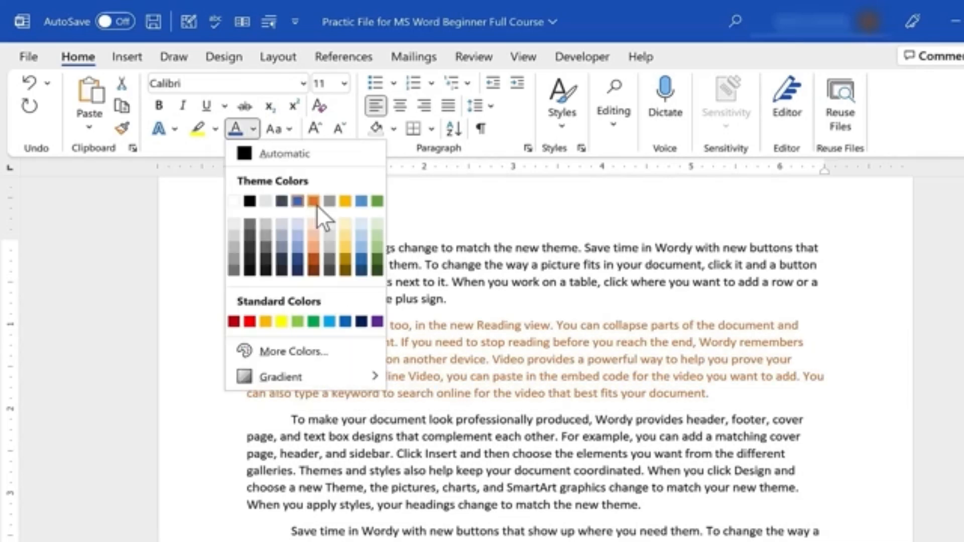
left_click(316, 203)
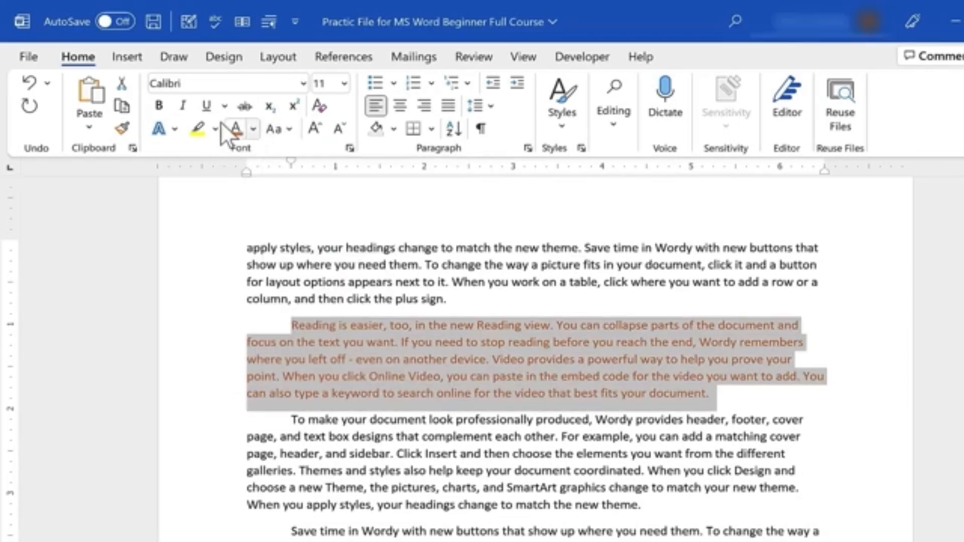
left_click(160, 105)
left_click(182, 105)
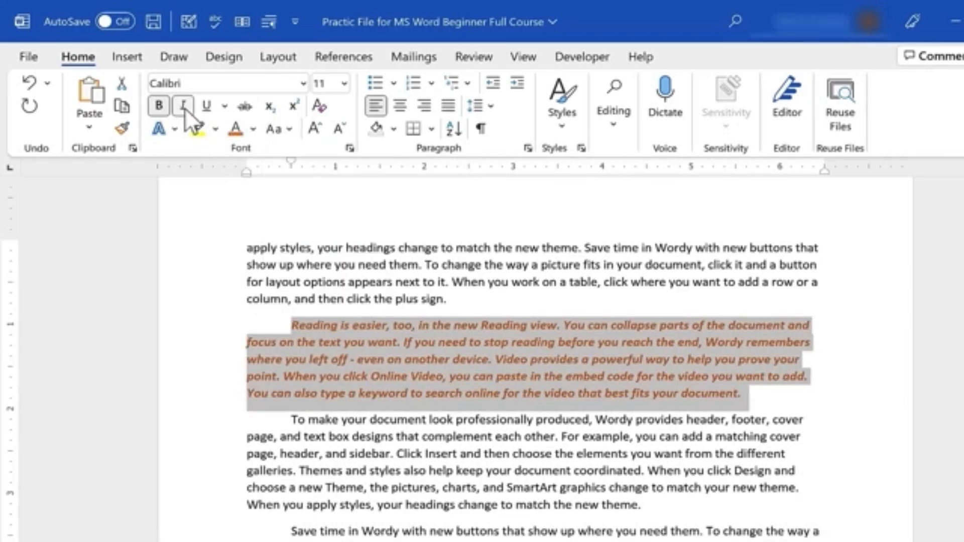
- Try underline and strikethrough on the selected paragraph, removing each one again
left_click(206, 106)
left_click(207, 112)
left_click(245, 109)
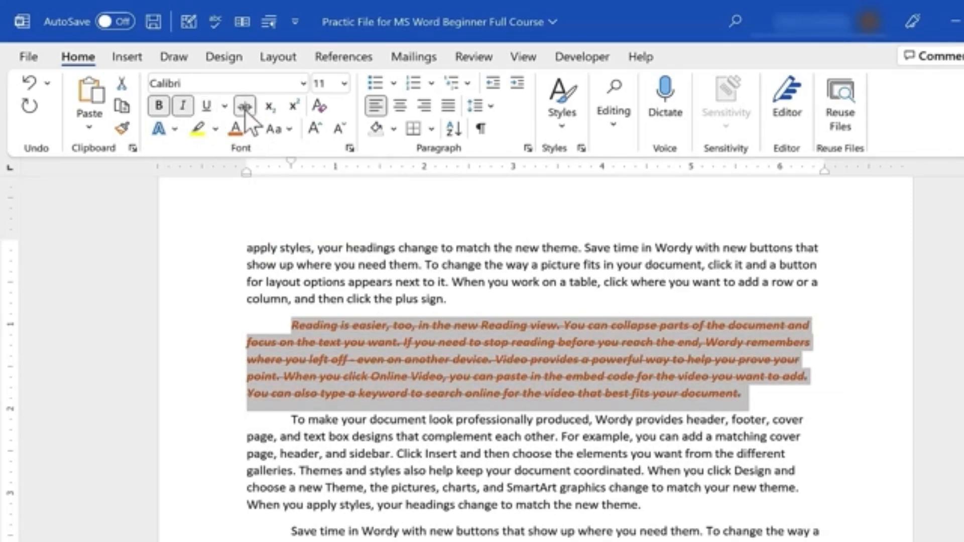
left_click(245, 109)
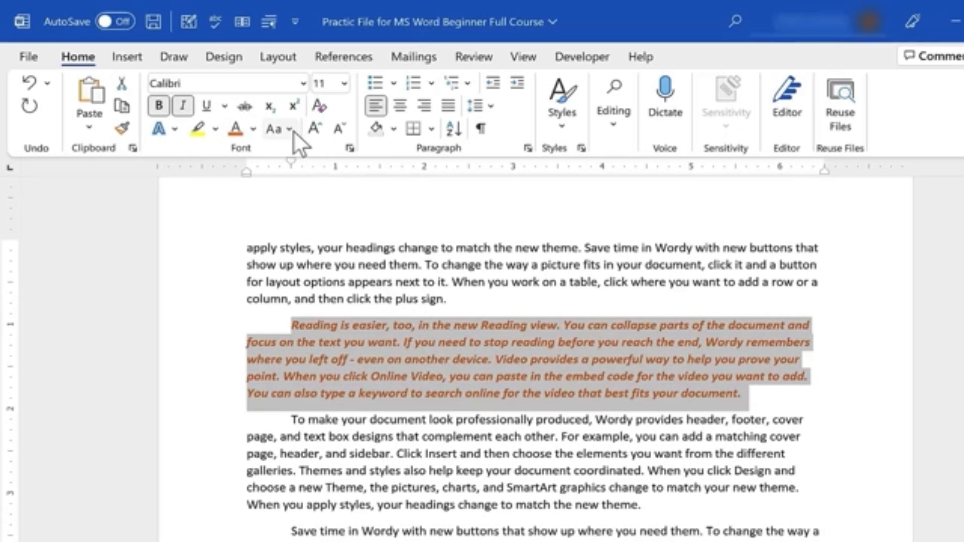
- Try UPPERCASE and Capitalize Each Word on the selected paragraph and settle on Sentence case
left_click(293, 130)
left_click(327, 199)
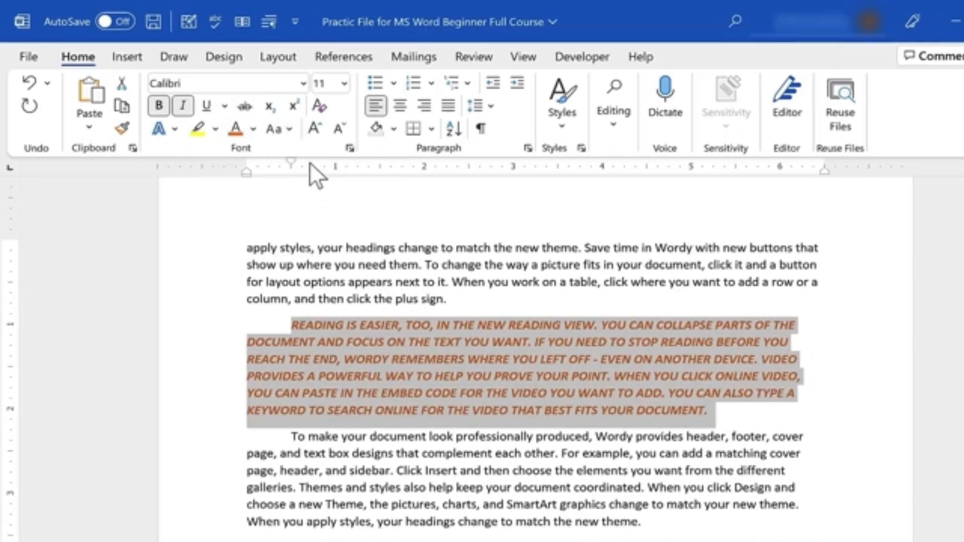
left_click(294, 131)
left_click(327, 224)
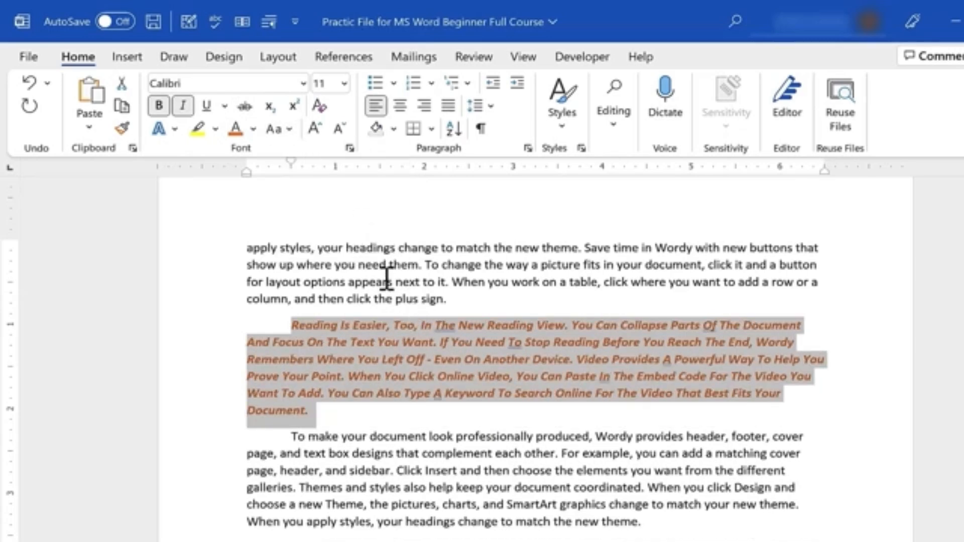
left_click(287, 129)
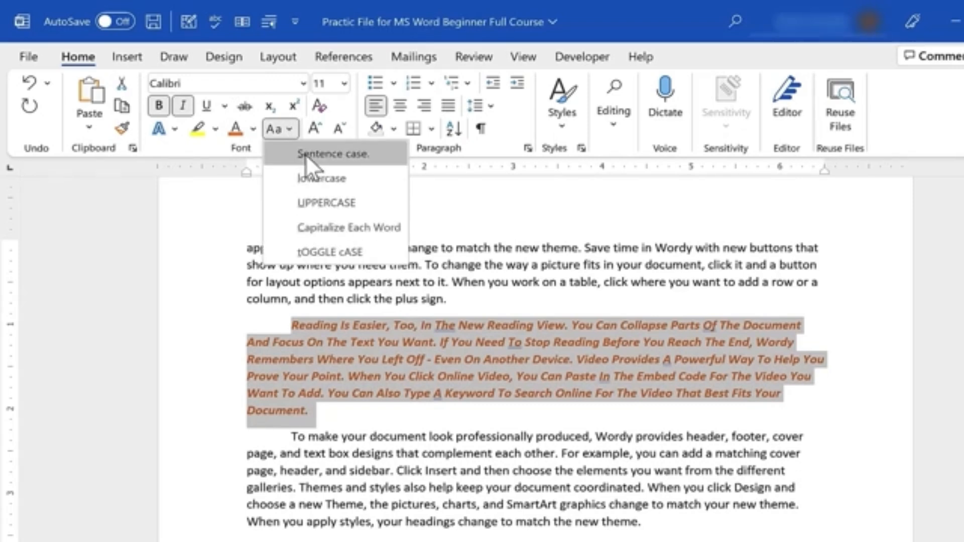
left_click(305, 155)
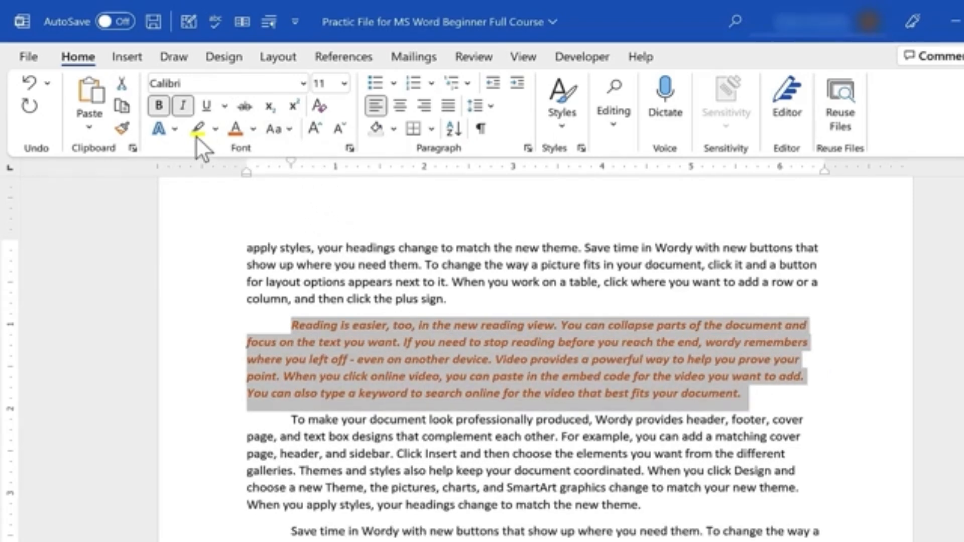
- Try increasing the selected paragraph's font size to 14, reduce it back to 11, and deselect the paragraph
left_click(314, 129)
left_click(314, 129)
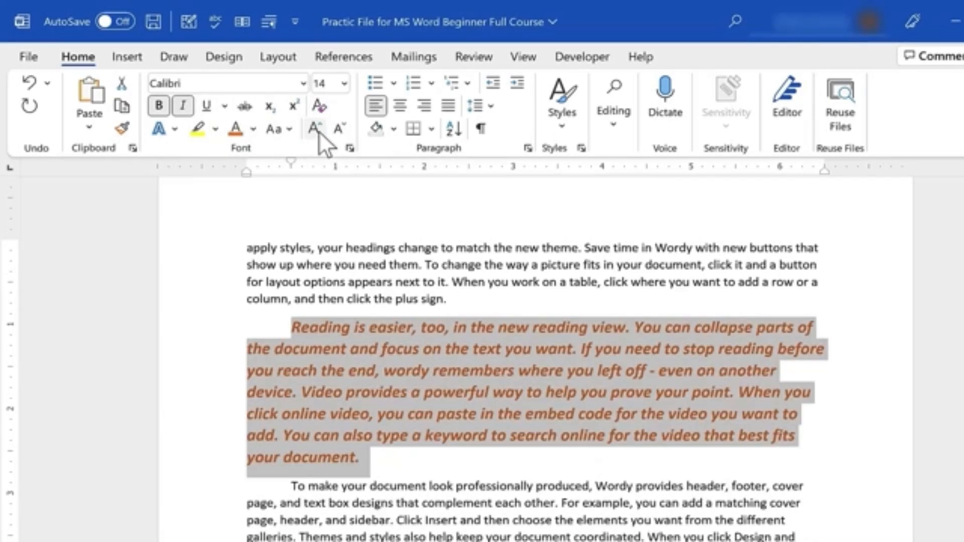
left_click(343, 134)
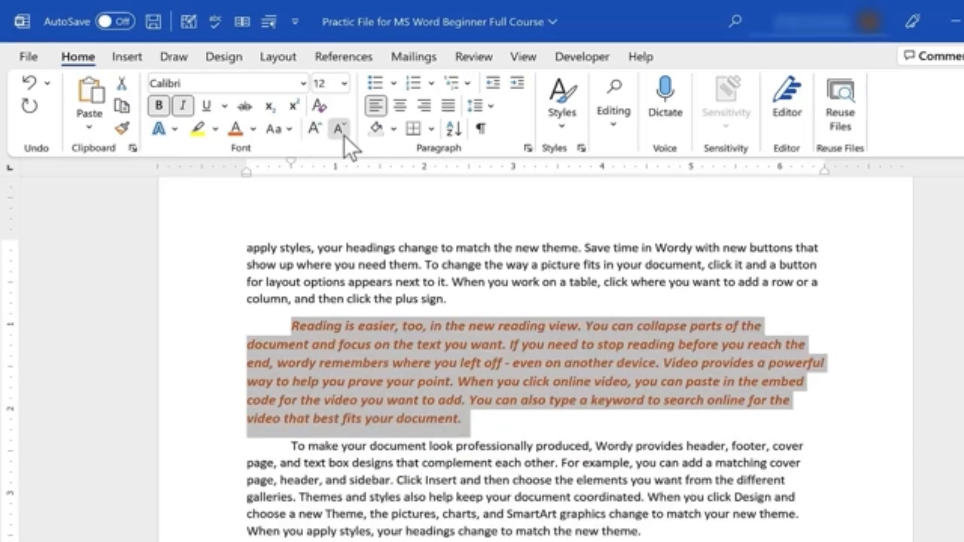
left_click(343, 135)
left_click(330, 436)
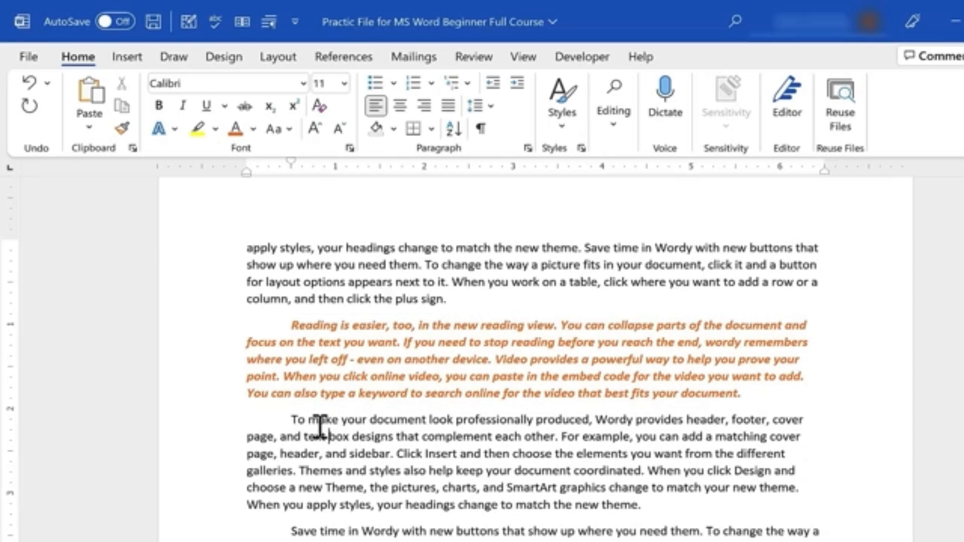
- Open the Font dialog for the page 2 paragraph beginning "To make your document look professionally produced" and browse the available fonts
triple_click(323, 421)
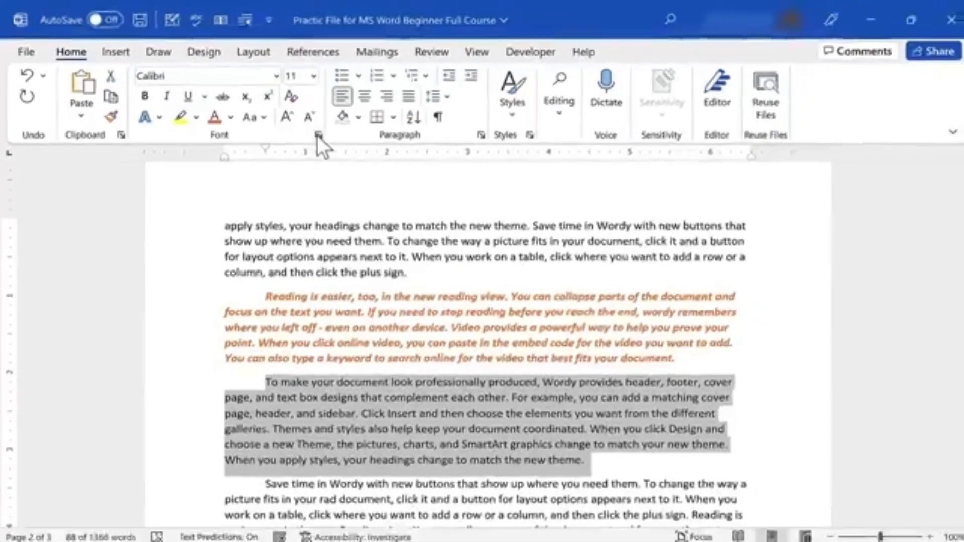
left_click(350, 148)
left_click_drag(723, 77, 667, 76)
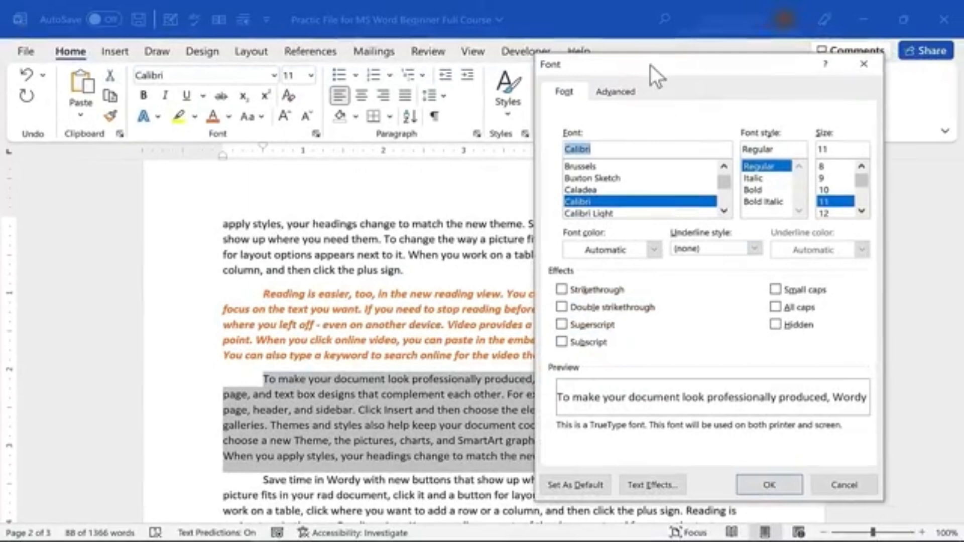
left_click_drag(723, 181, 733, 203)
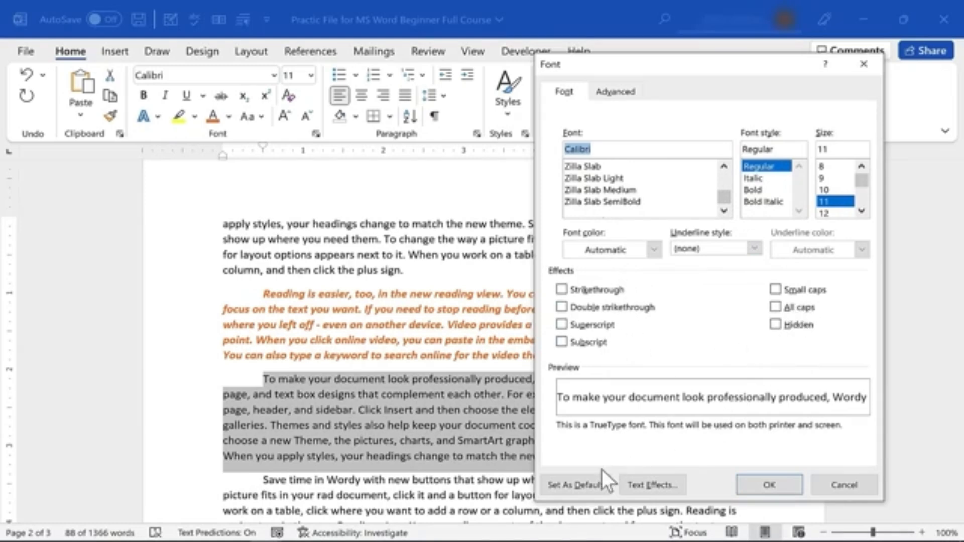
- Examine the Text Fill and Text Outline effects and the advanced character spacing options for the selected paragraph
left_click(656, 484)
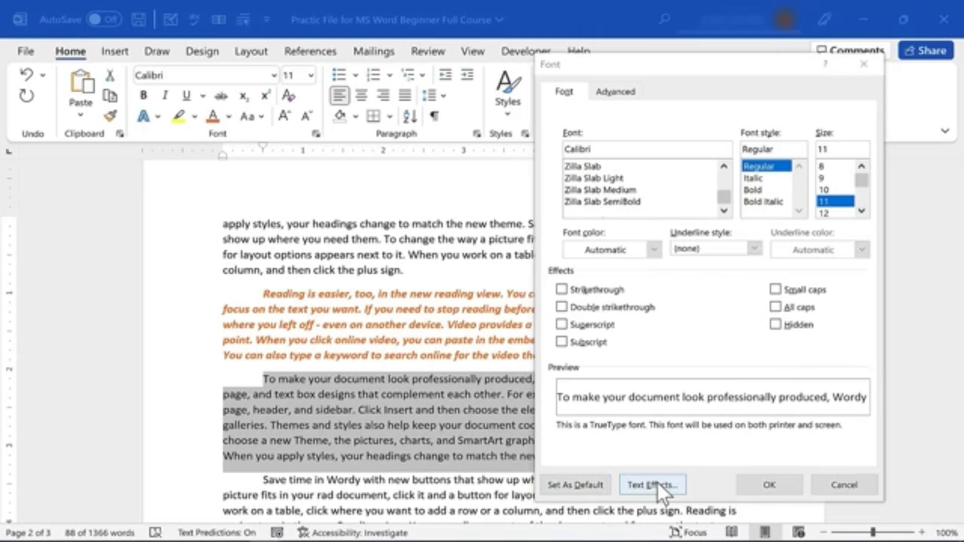
left_click(593, 187)
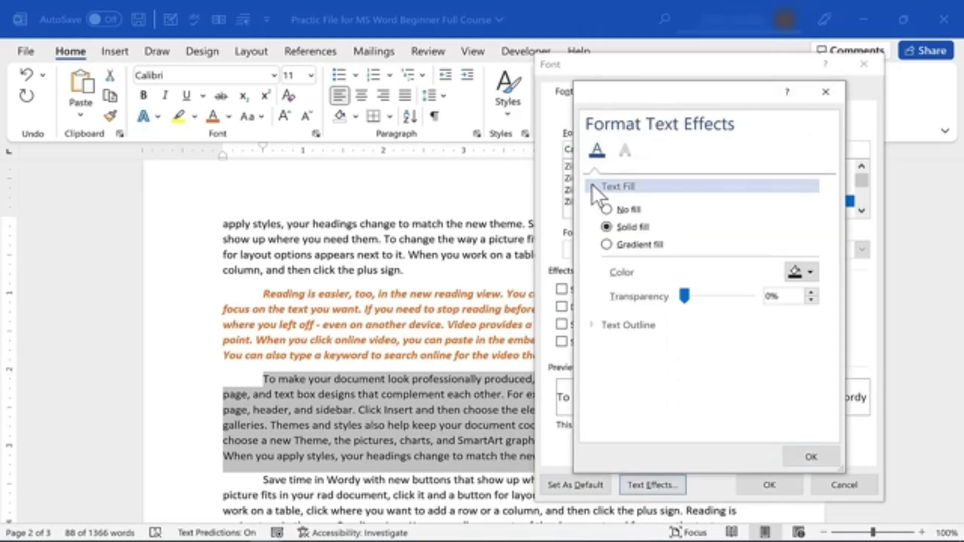
left_click(592, 185)
left_click(592, 205)
left_click(592, 205)
left_click(811, 456)
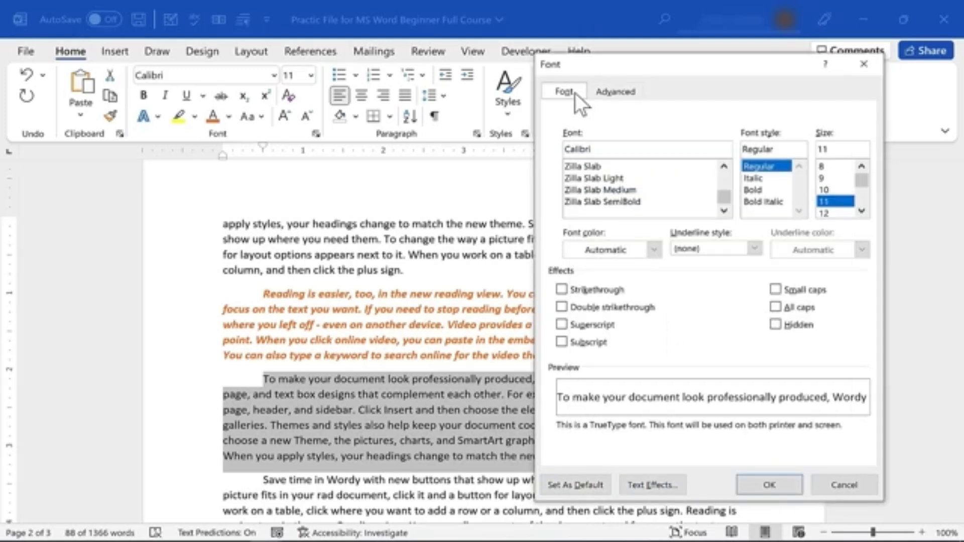
left_click(622, 91)
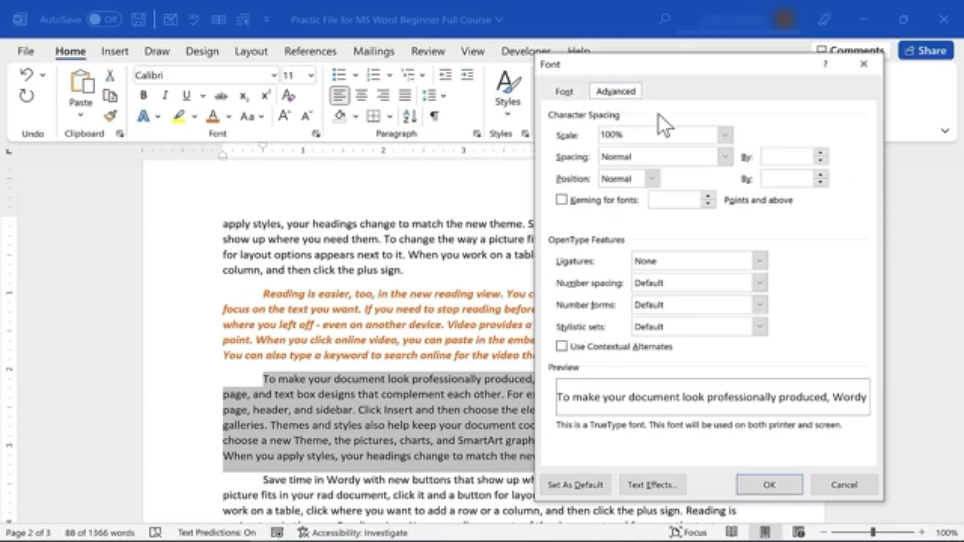
- Format the selected paragraph as Bold Italic, size 9, with expanded character spacing and double strikethrough, and deselect it
left_click(564, 91)
left_click(764, 202)
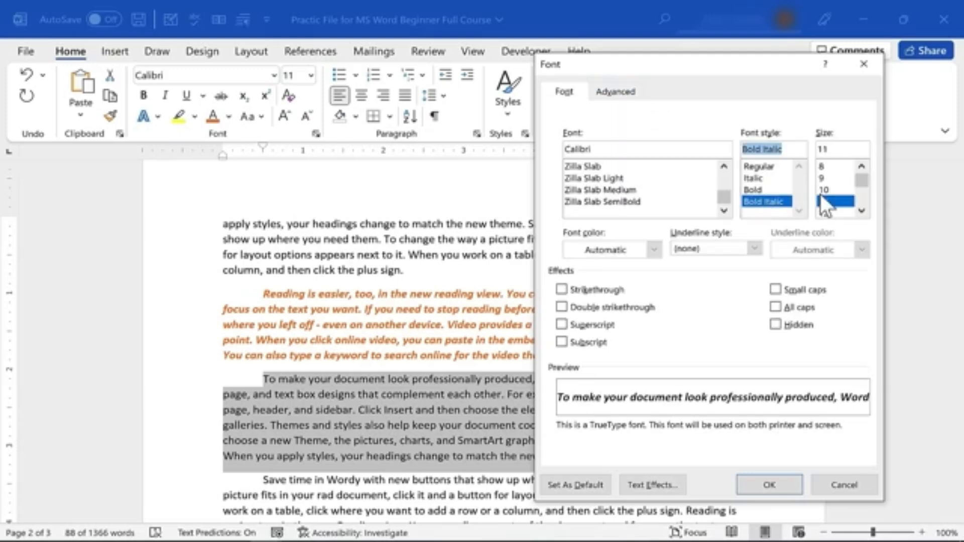
left_click(821, 179)
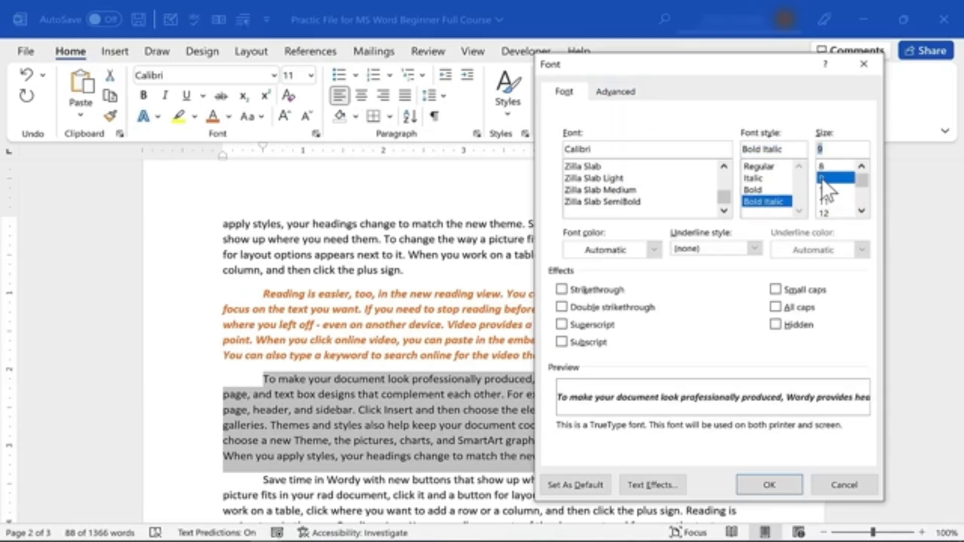
left_click(617, 90)
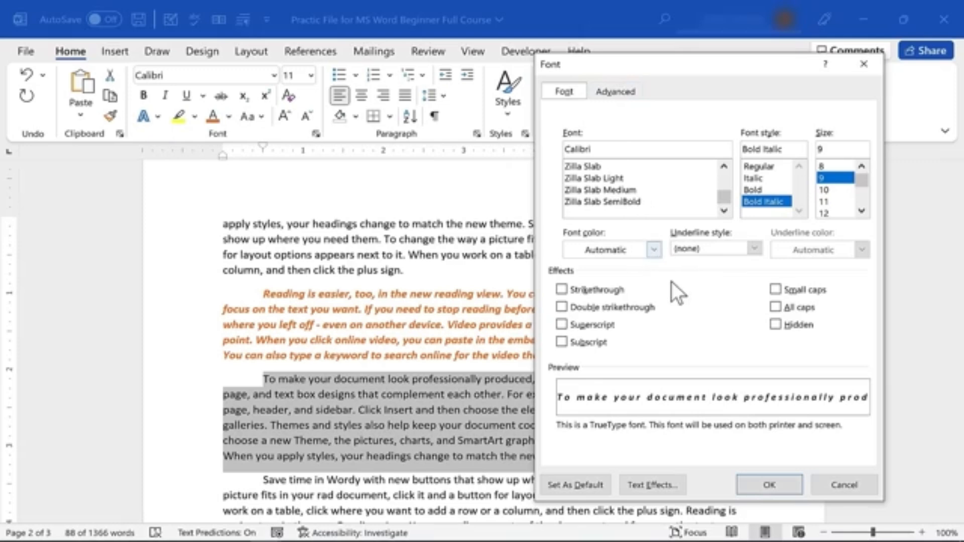
left_click(612, 307)
left_click(770, 484)
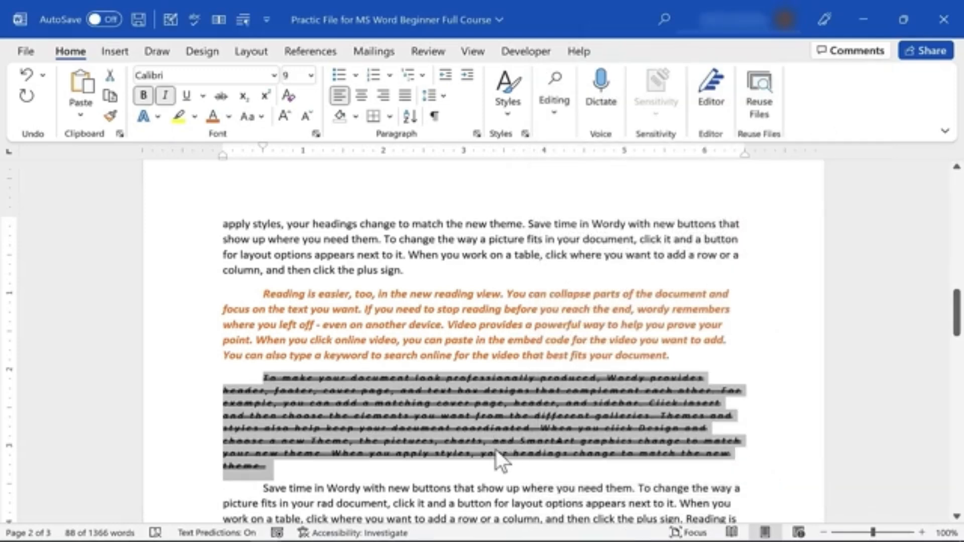
left_click(500, 469)
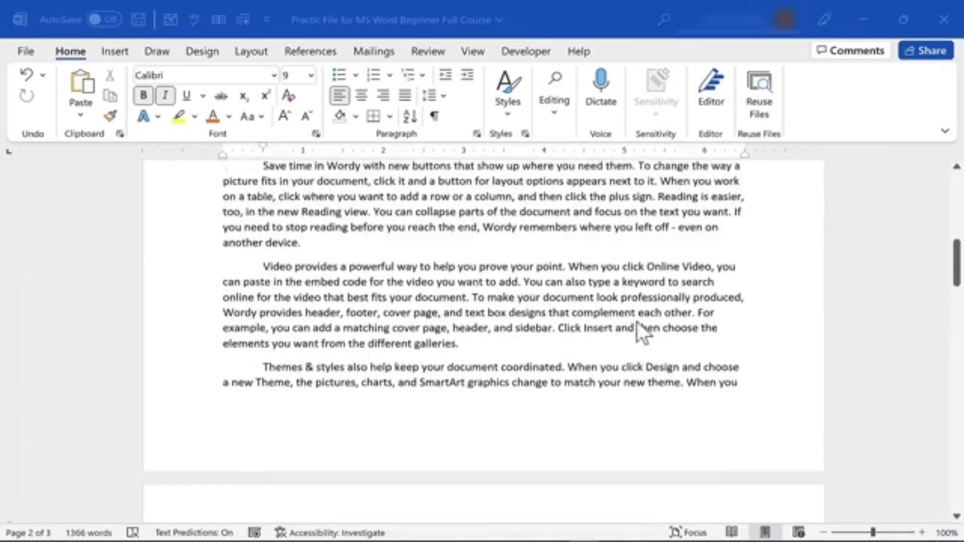
- Return to the document's first page and try hiding the ruler, turning it back on again
scroll(637, 321, "up", 5)
scroll(637, 321, "up", 8)
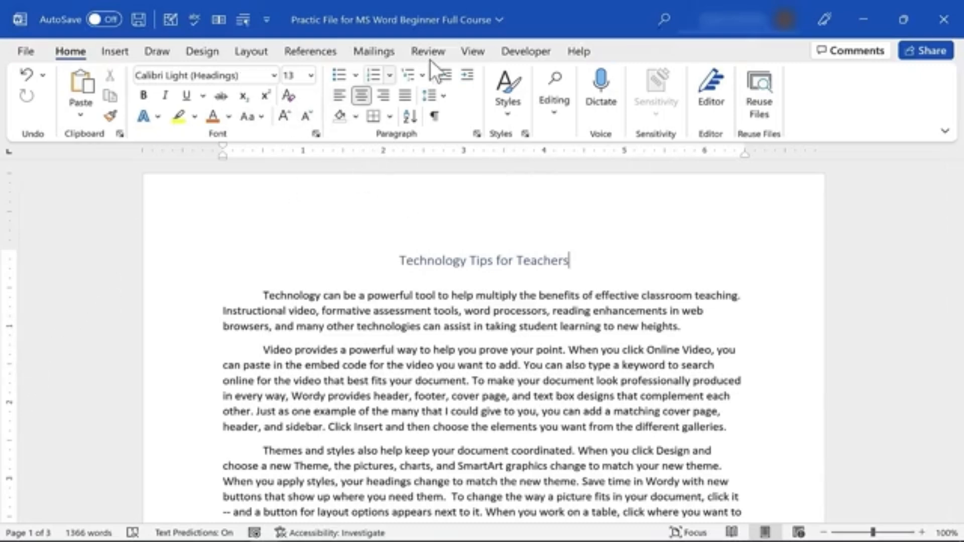
left_click(475, 53)
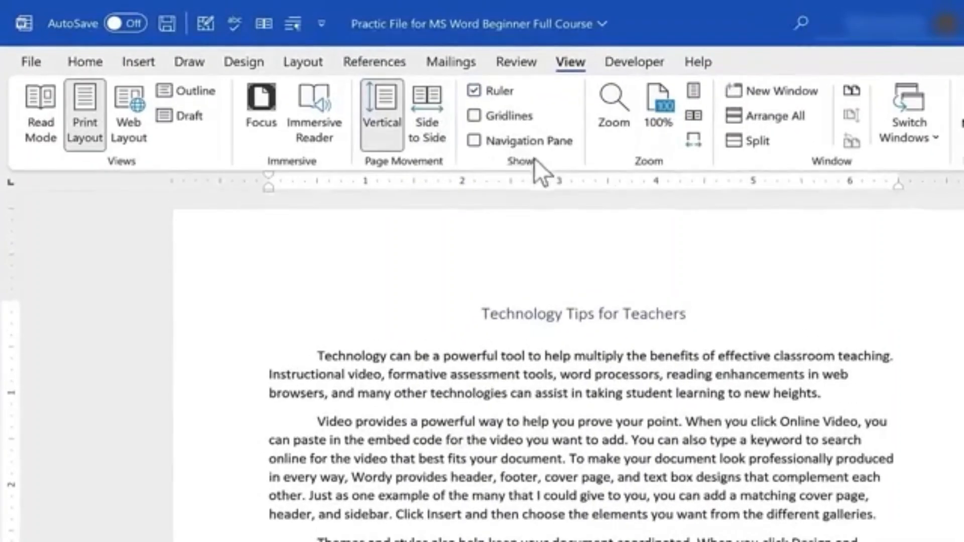
left_click(475, 93)
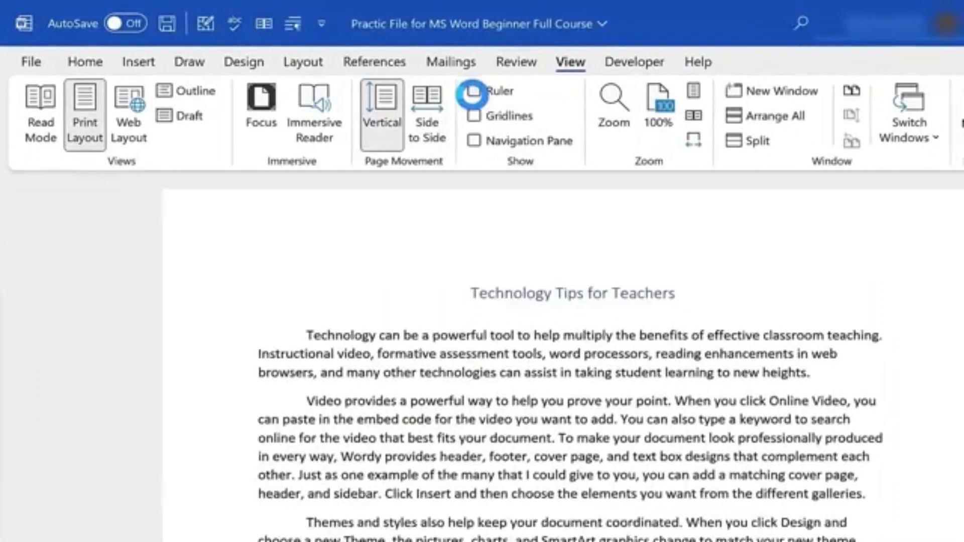
left_click(476, 93)
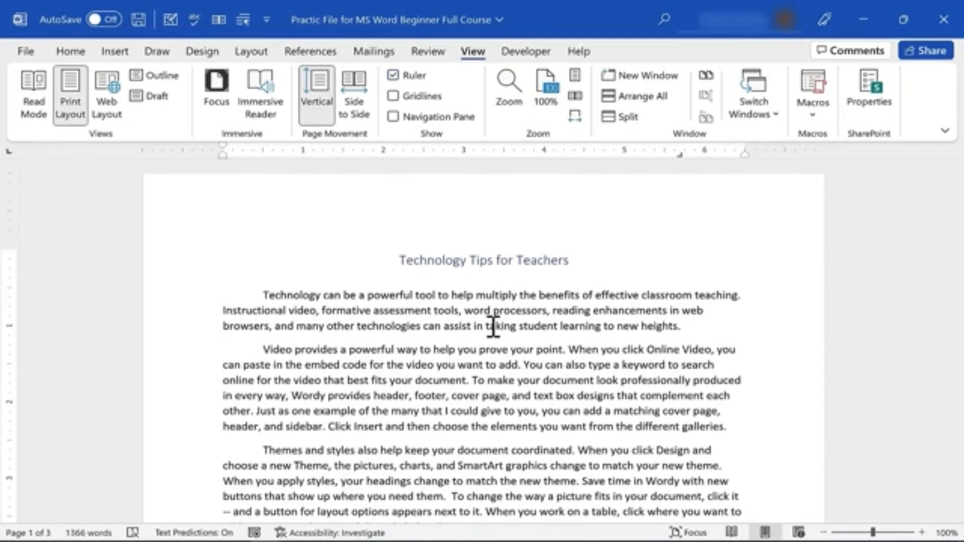
- Select the whole document, cycle through the tab types back to Left Tab, add left stops at about 1.5 and 2.1 inches, and remove the one near 2.4
key("ctrl+a")
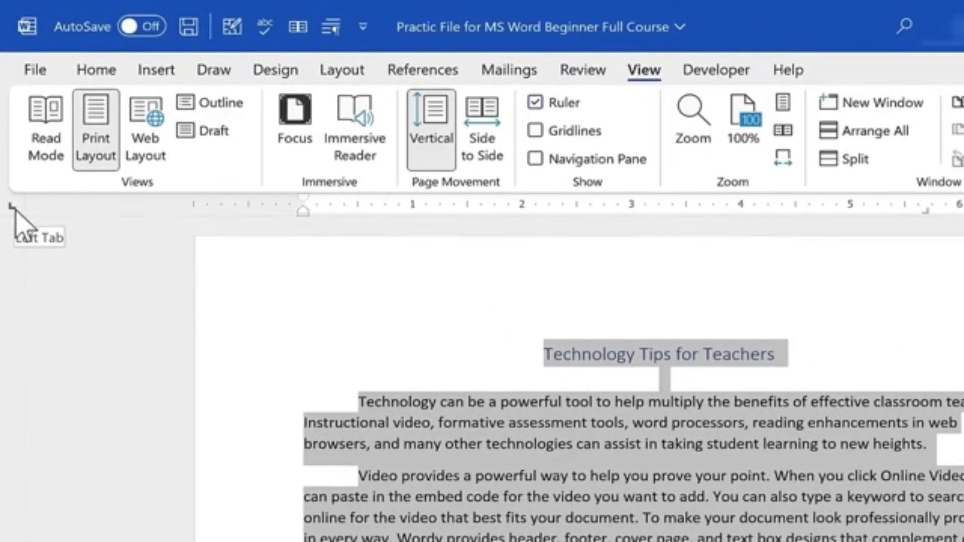
left_click(13, 207)
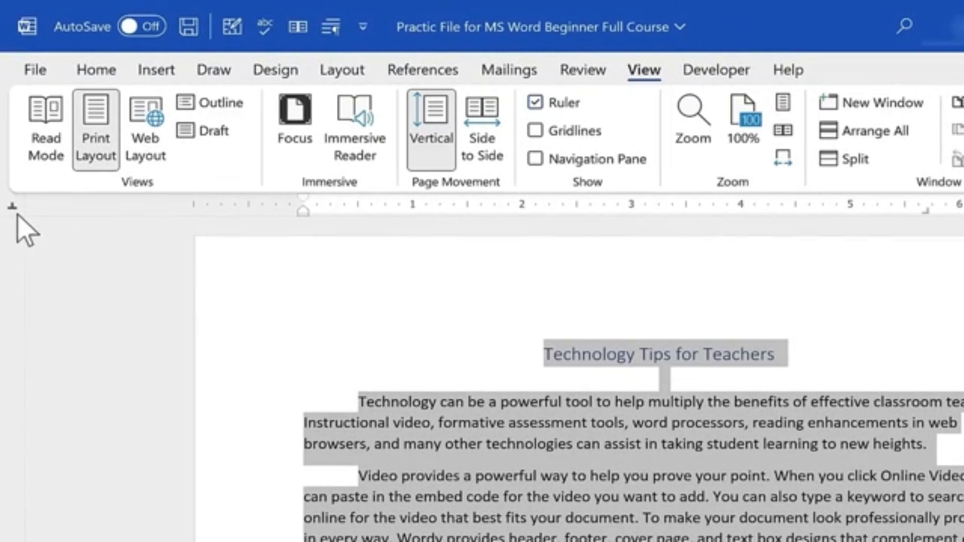
left_click(14, 209)
left_click(15, 209)
left_click(12, 208)
left_click(12, 208)
left_click(16, 203)
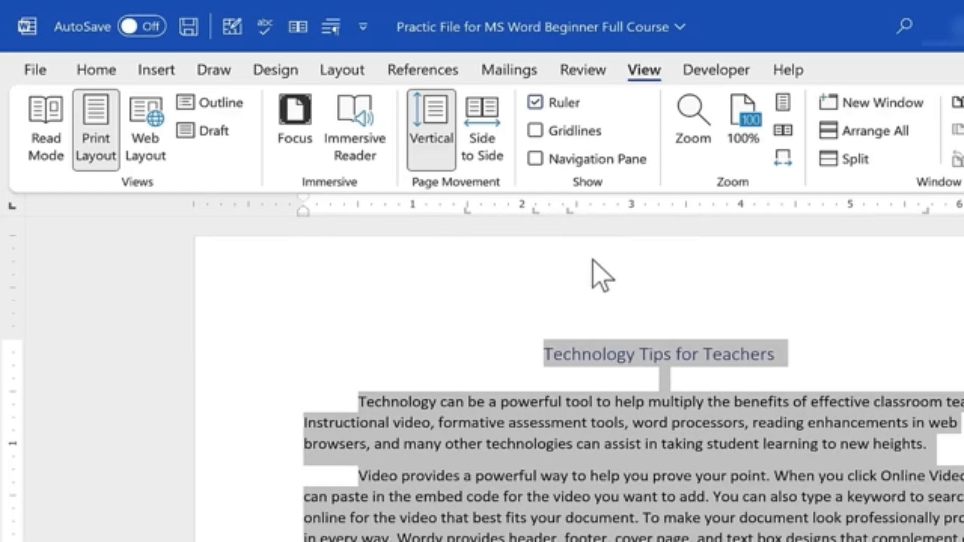
mouse_move(568, 212)
left_mouse_down()
mouse_move(558, 211)
mouse_move(570, 211)
left_mouse_up()
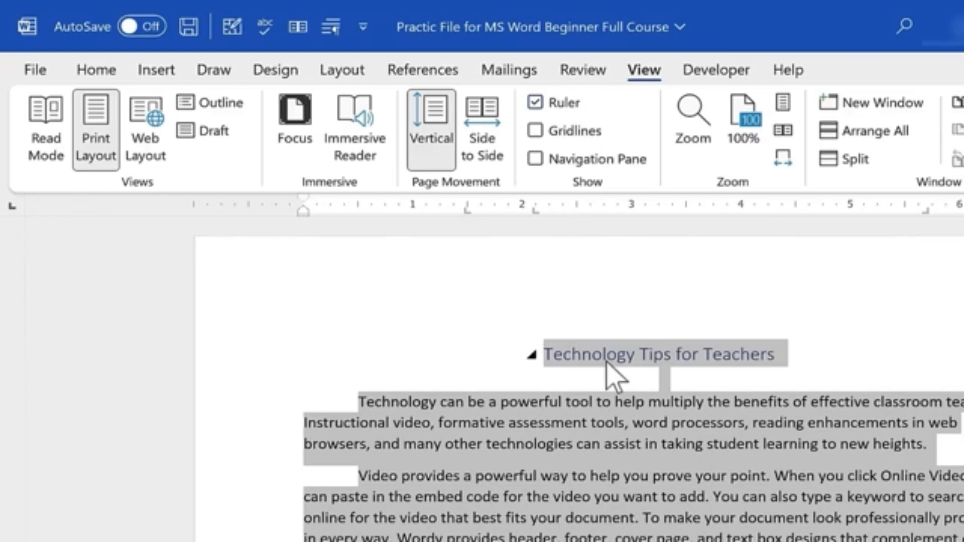
- Add a center tab stop at about 3.25 inches and right tab stops at about 5.1 and 5.3 inches, and deselect the text
left_click(12, 206)
left_click(659, 210)
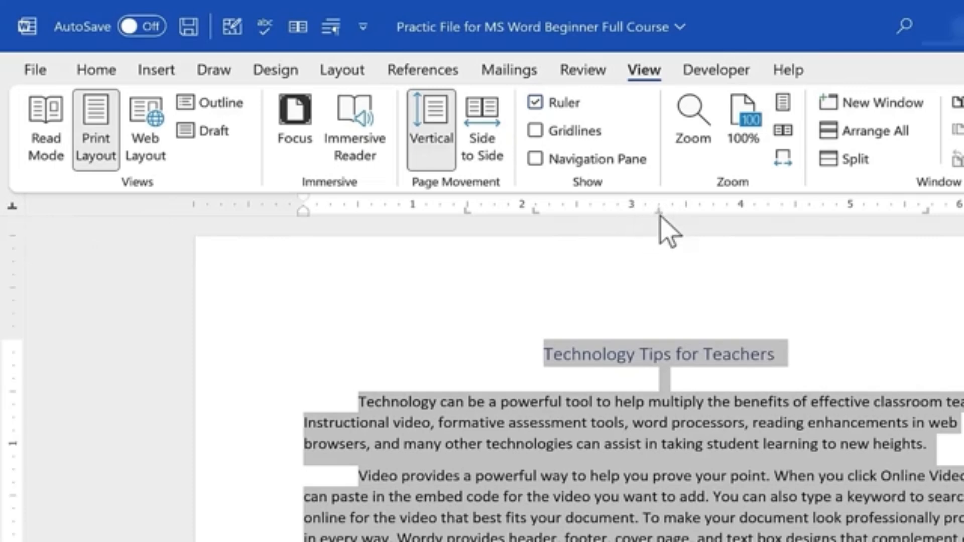
left_click(13, 209)
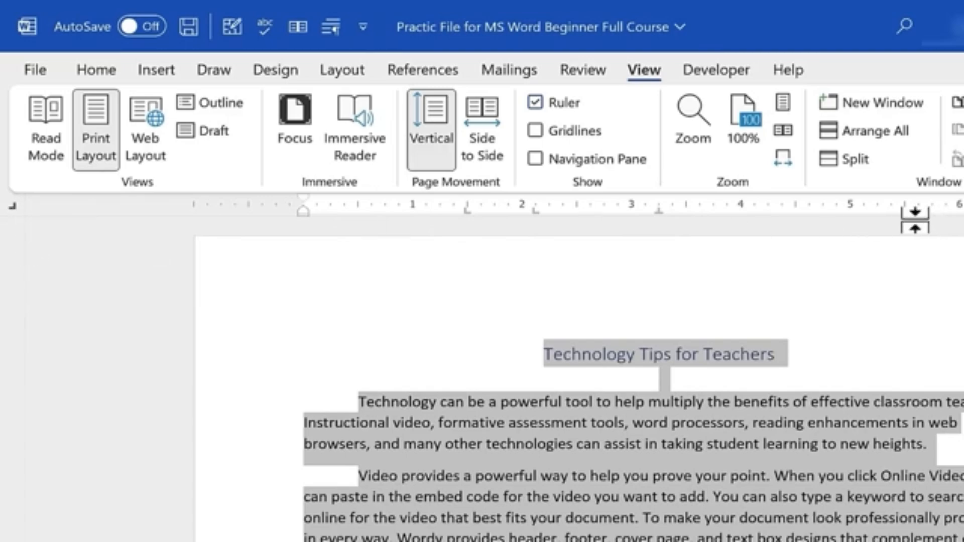
left_click(856, 210)
left_click(884, 210)
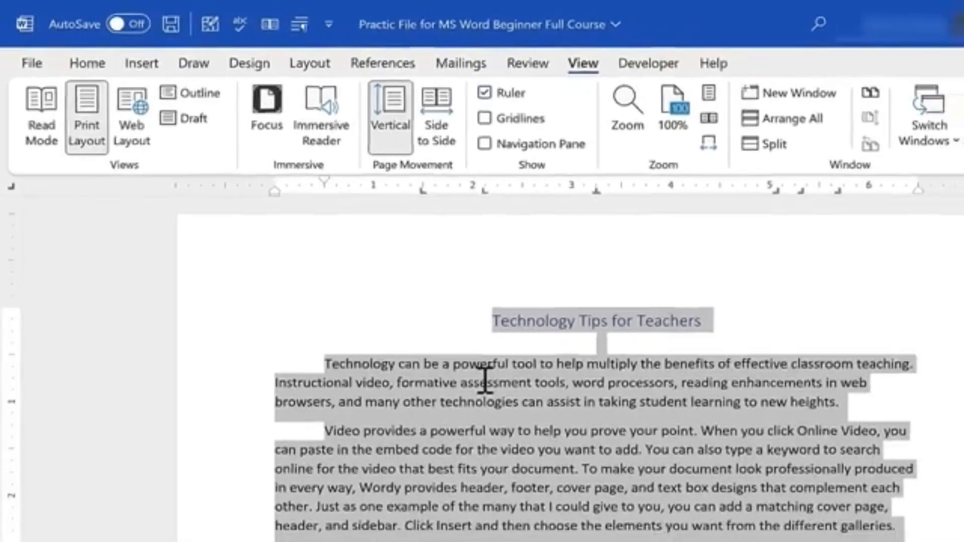
left_click(529, 422)
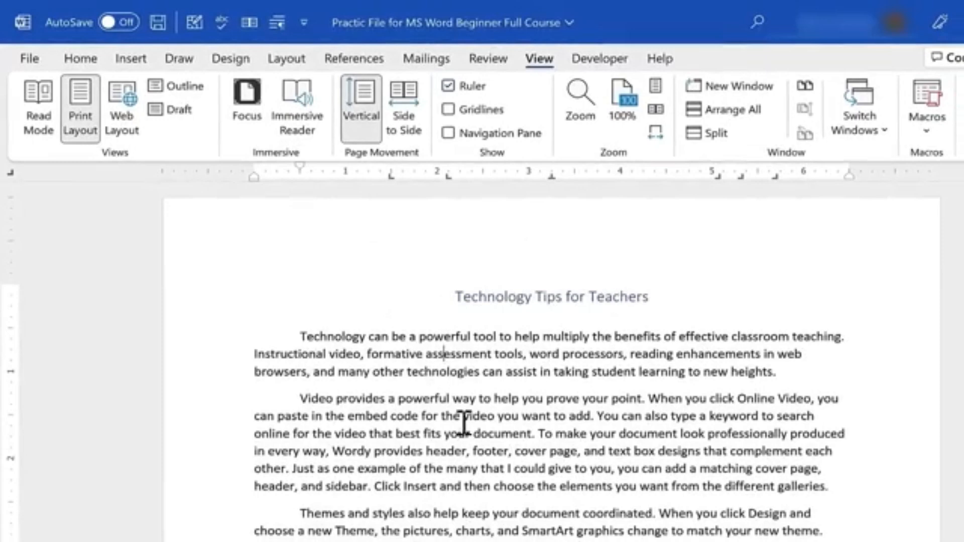
- Test the tab stops by moving the start of the "Video provides" paragraph across three of them, and delete the inserted tabs
left_click(308, 371)
left_click(301, 399)
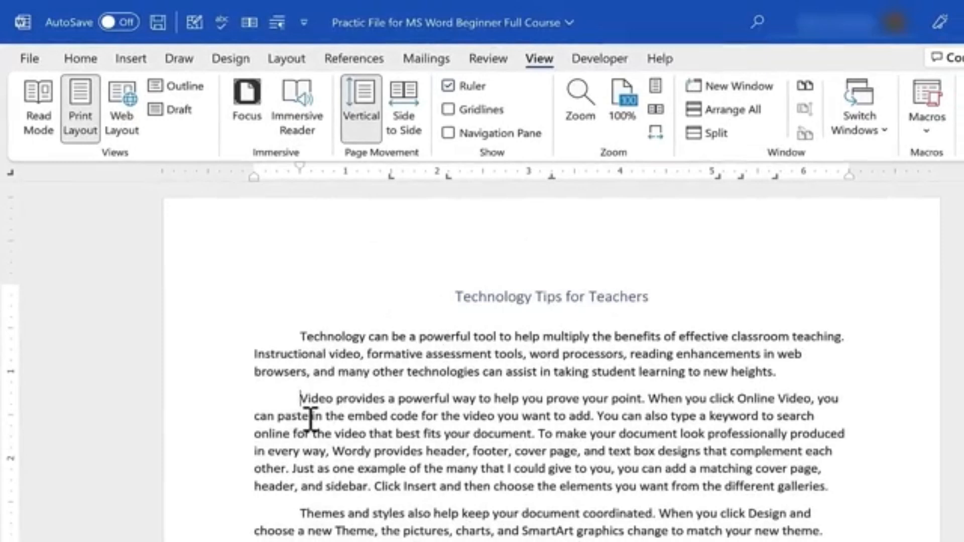
key("Tab")
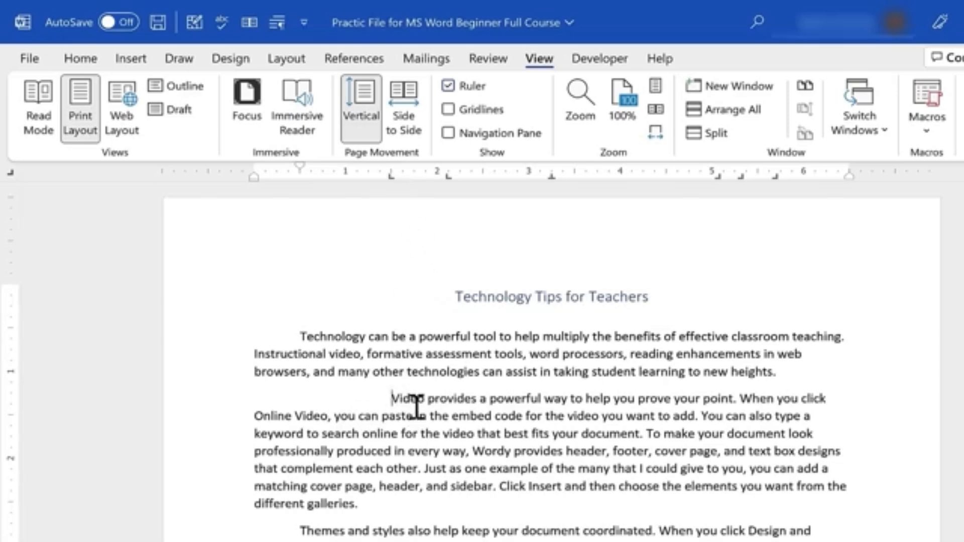
key("Tab")
key("Tab")
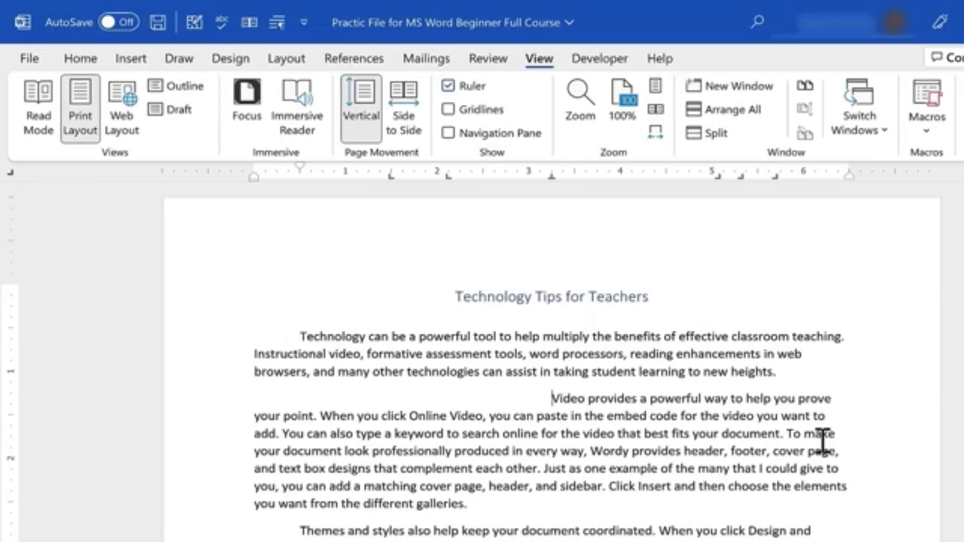
key("BackSpace")
key("BackSpace")
key("BackSpace")
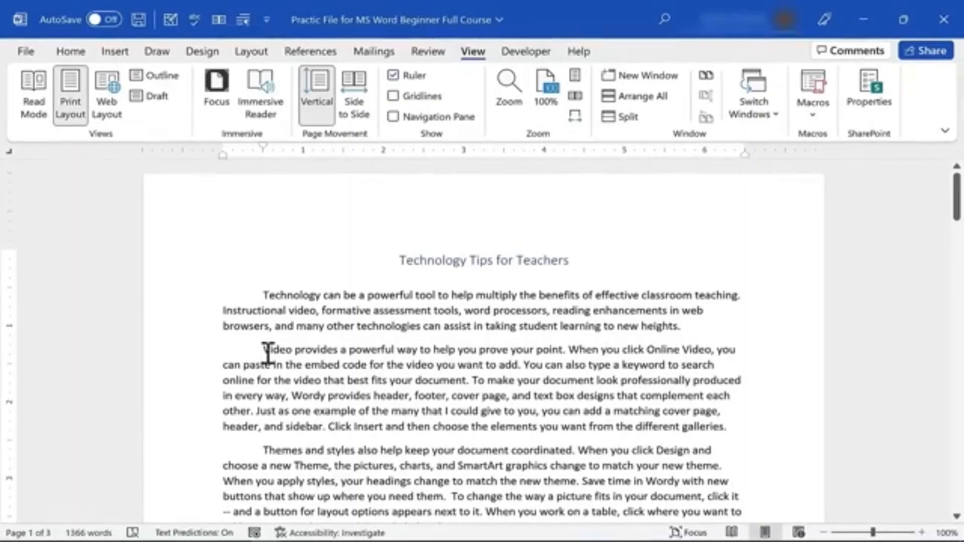
- Try center and right alignment and a one-level indent on the "Video provides" paragraph, restoring left alignment and the original indent
left_click_drag(268, 354, 762, 435)
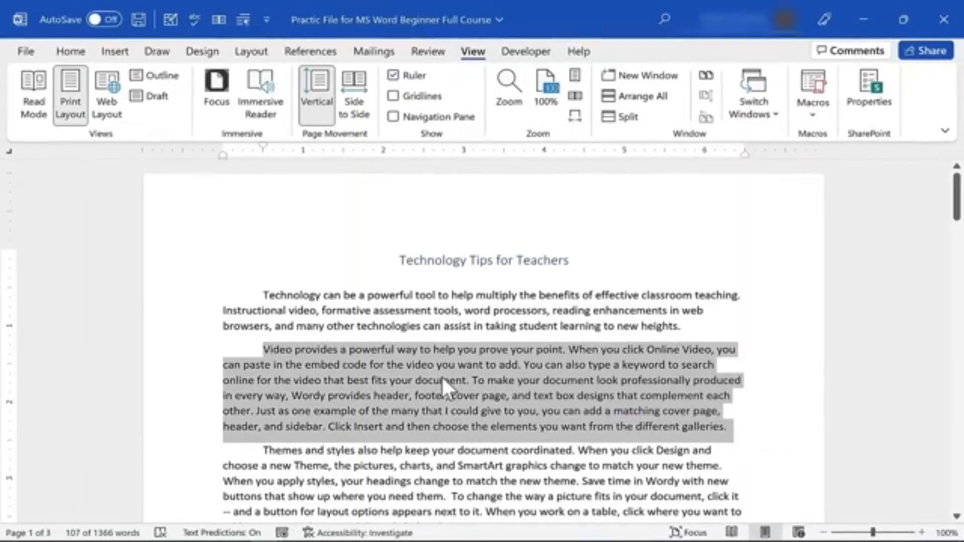
left_click(75, 50)
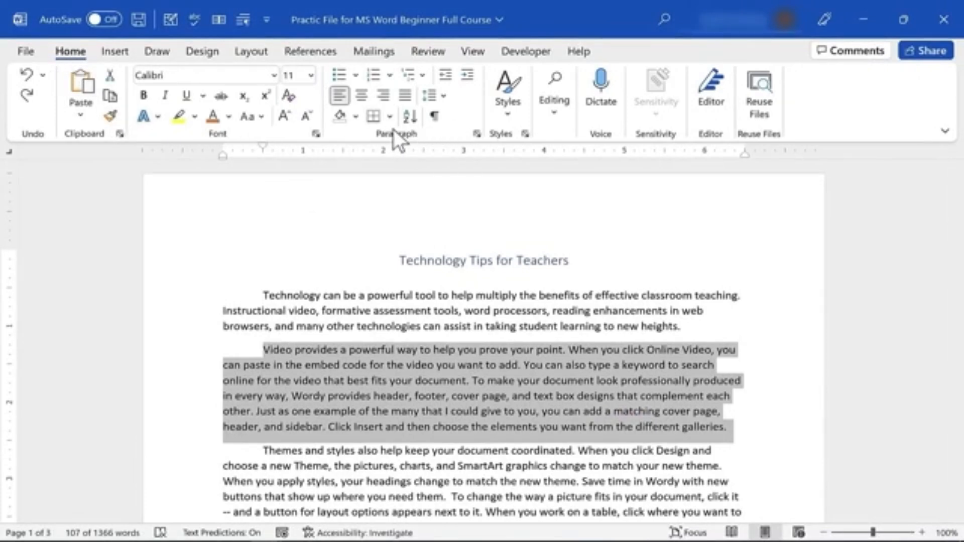
left_click(361, 96)
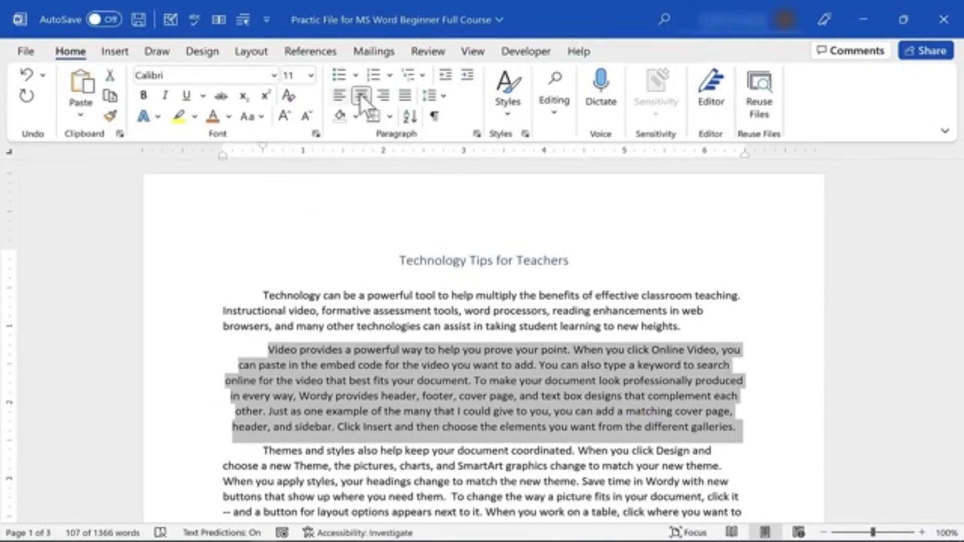
left_click(383, 95)
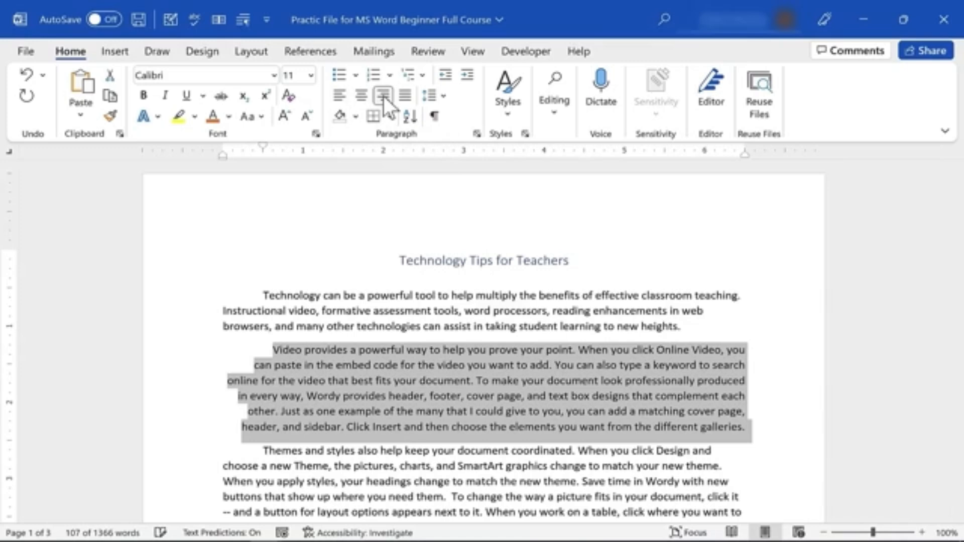
left_click(339, 95)
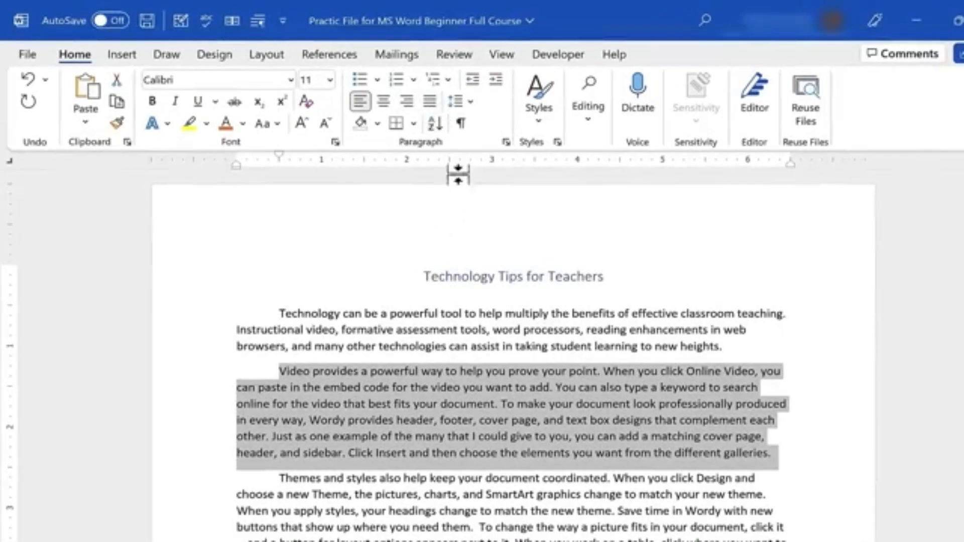
left_click(501, 81)
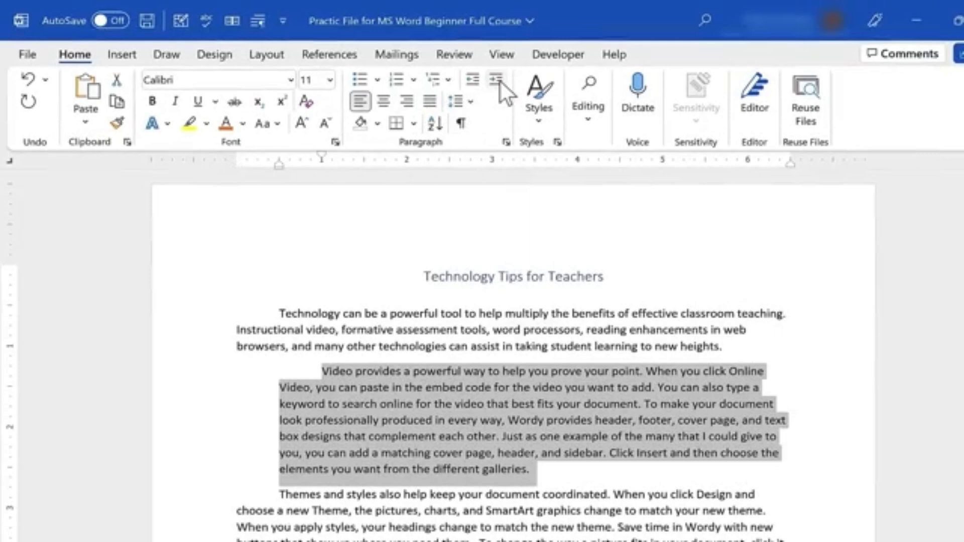
left_click(477, 80)
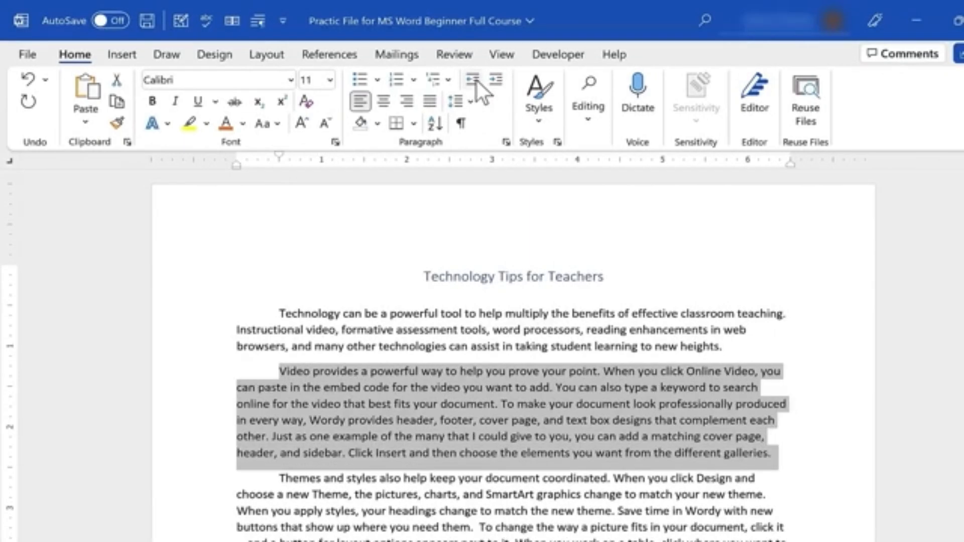
- Try outside borders around the "Video provides" paragraph and undo them
left_click(415, 123)
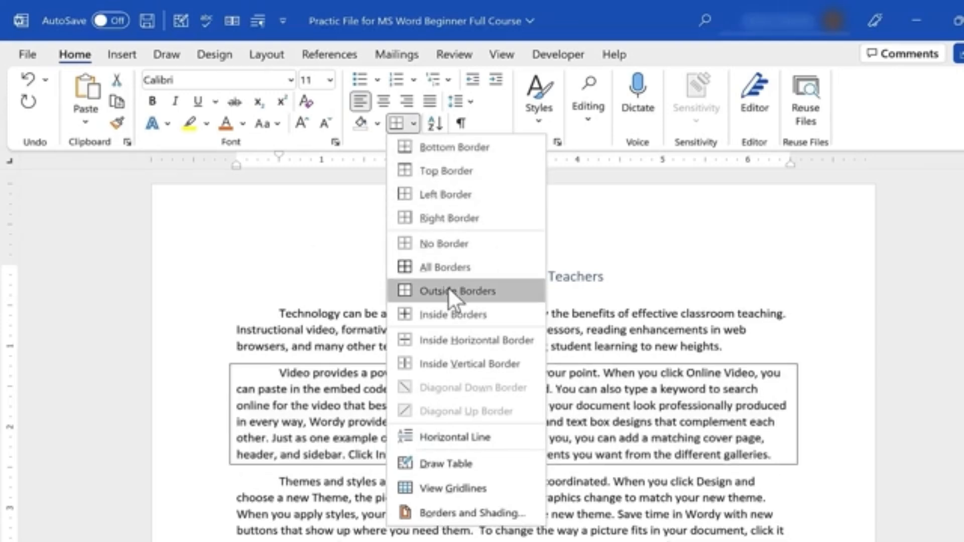
left_click(449, 290)
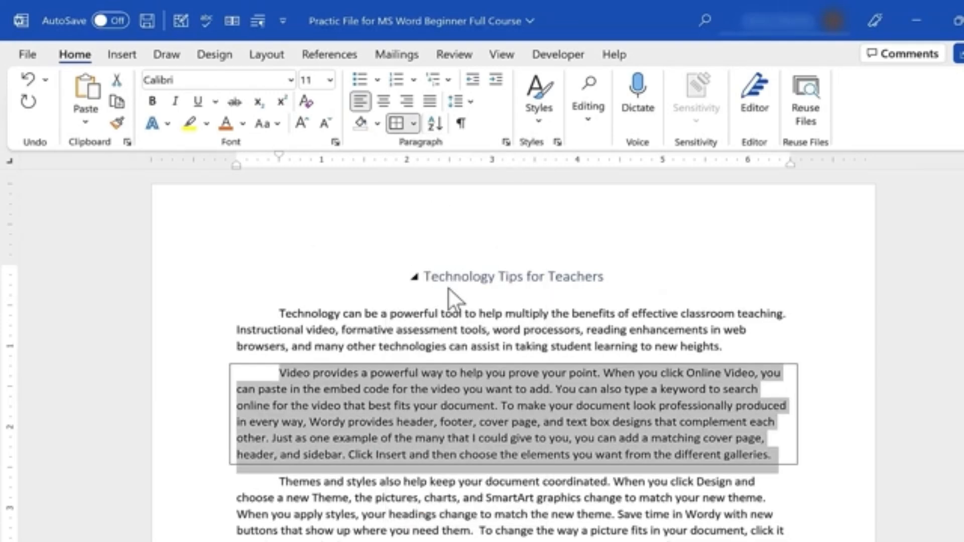
left_click(792, 455)
key("ctrl+z")
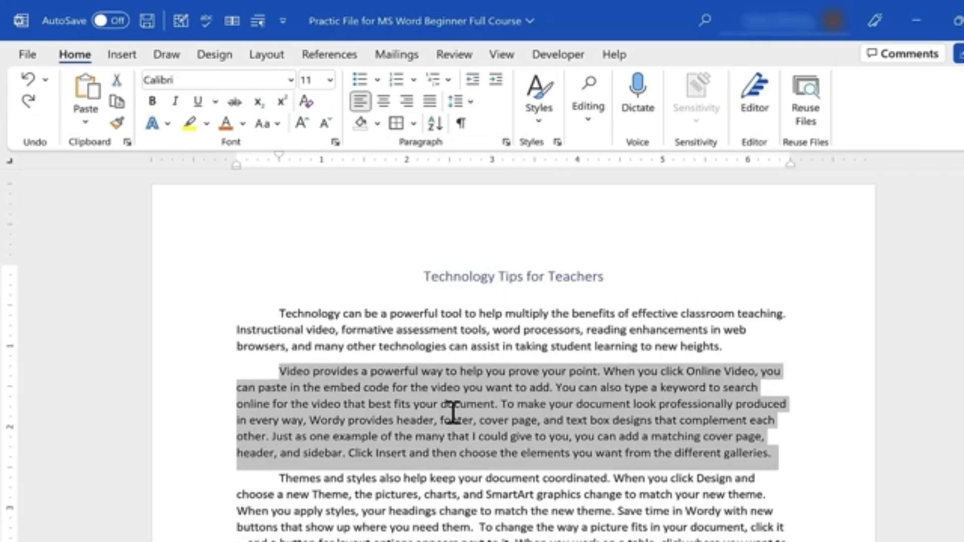
- Try light blue shading behind the "Video provides" paragraph and undo it
left_click(377, 123)
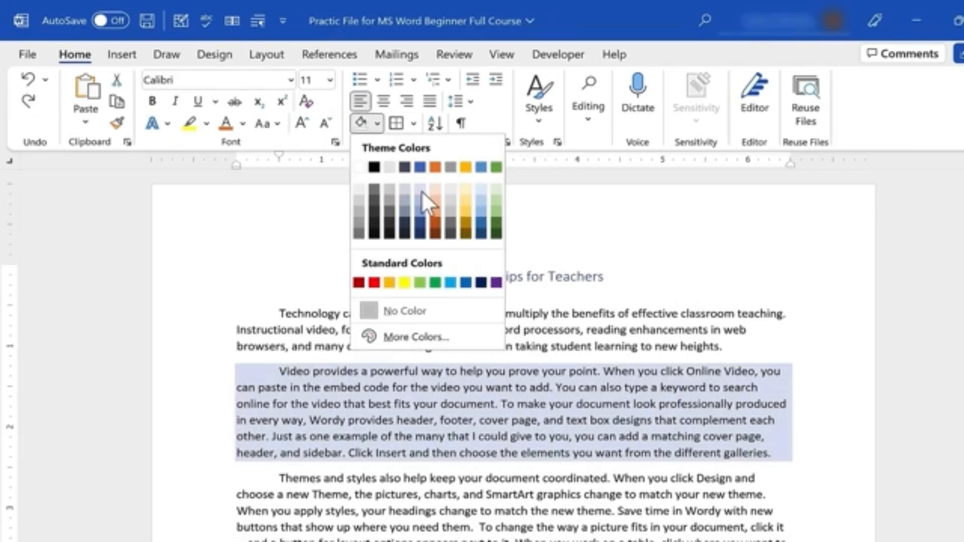
left_click(420, 191)
left_click(791, 327)
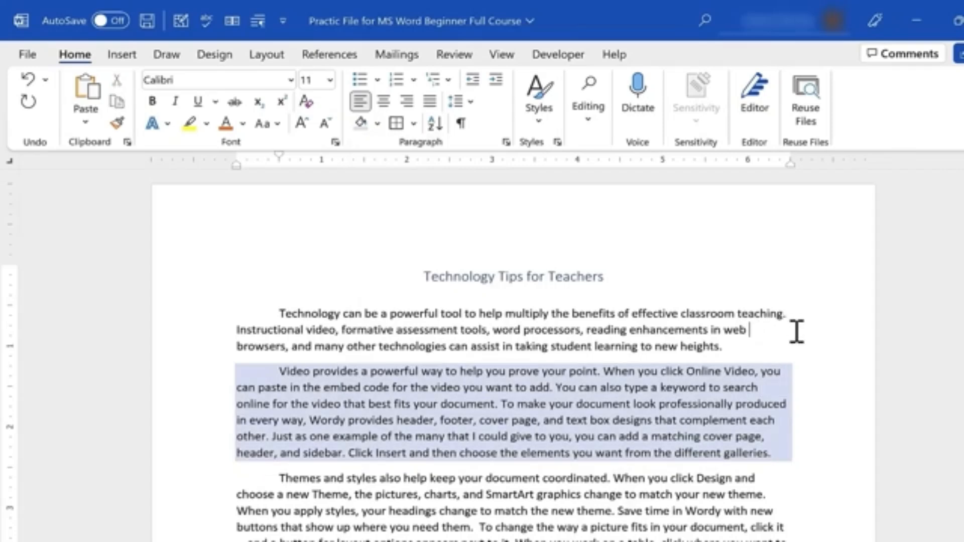
key("ctrl+z")
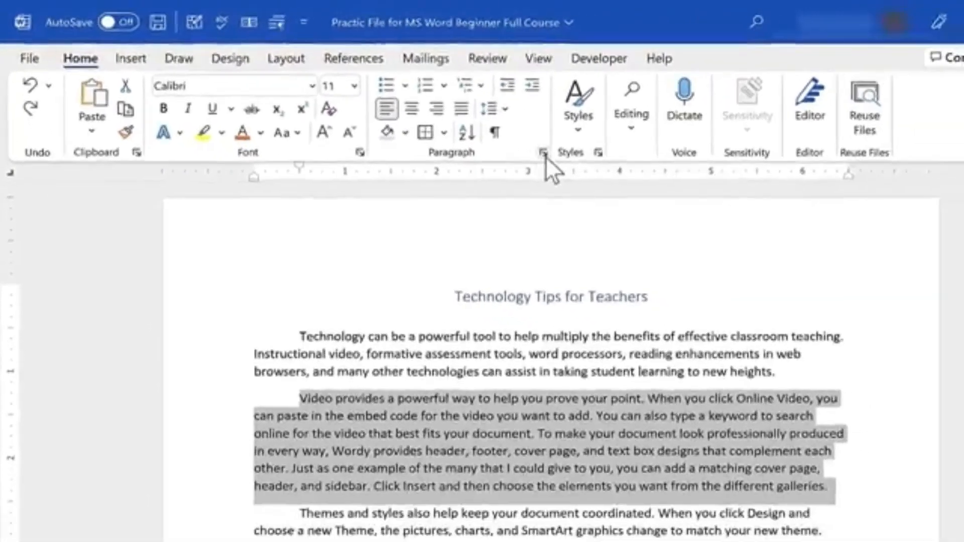
- Set the line spacing of the "Video provides" paragraph to Double in the paragraph settings, and deselect it
left_click(636, 178)
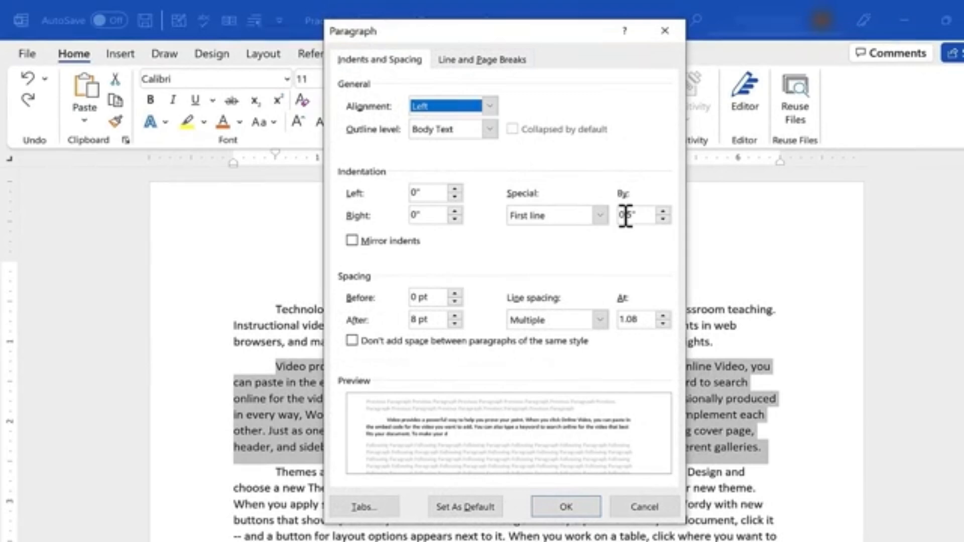
left_click_drag(542, 34, 792, 46)
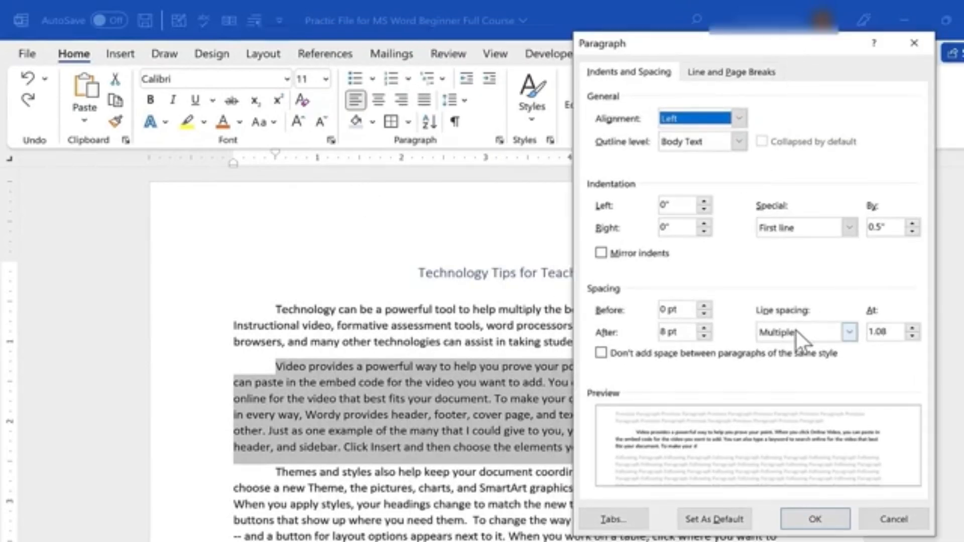
left_click(850, 332)
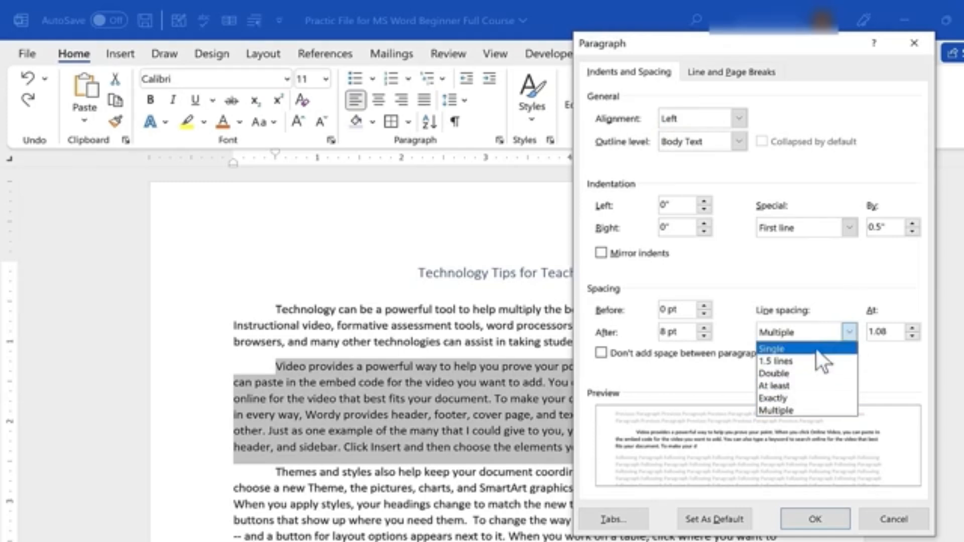
left_click(802, 372)
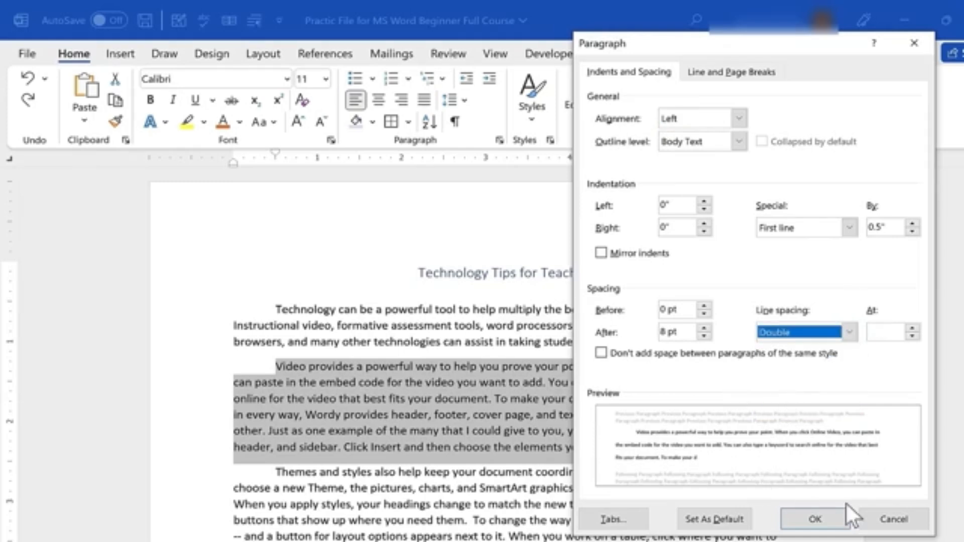
left_click(825, 517)
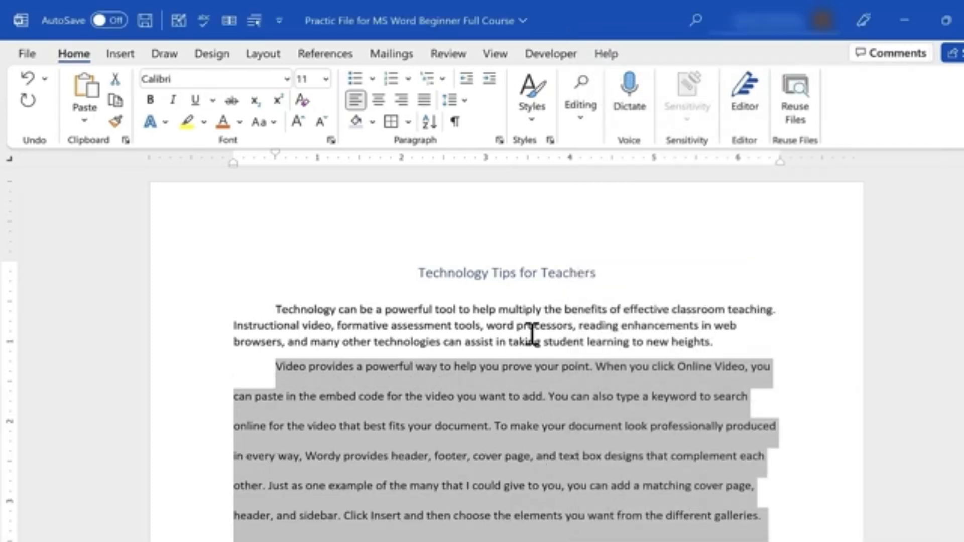
left_click(494, 339)
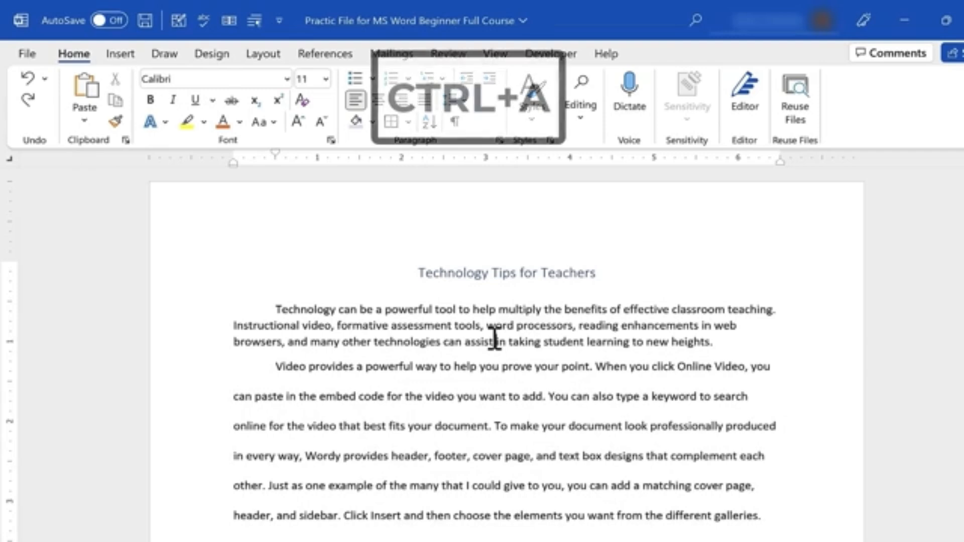
- Apply Double line spacing to the whole document and look through the pages
key("ctrl+a")
left_click(499, 140)
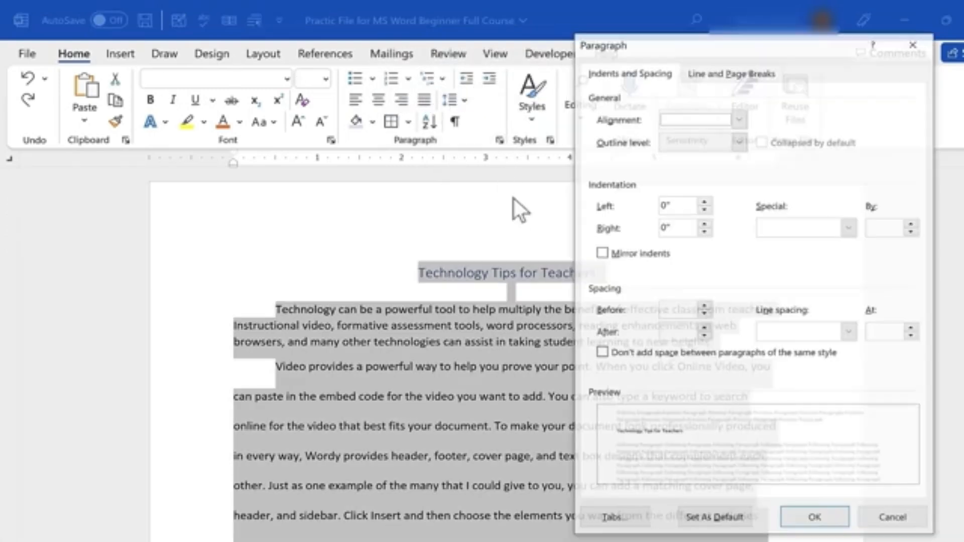
left_click(850, 331)
left_click(799, 373)
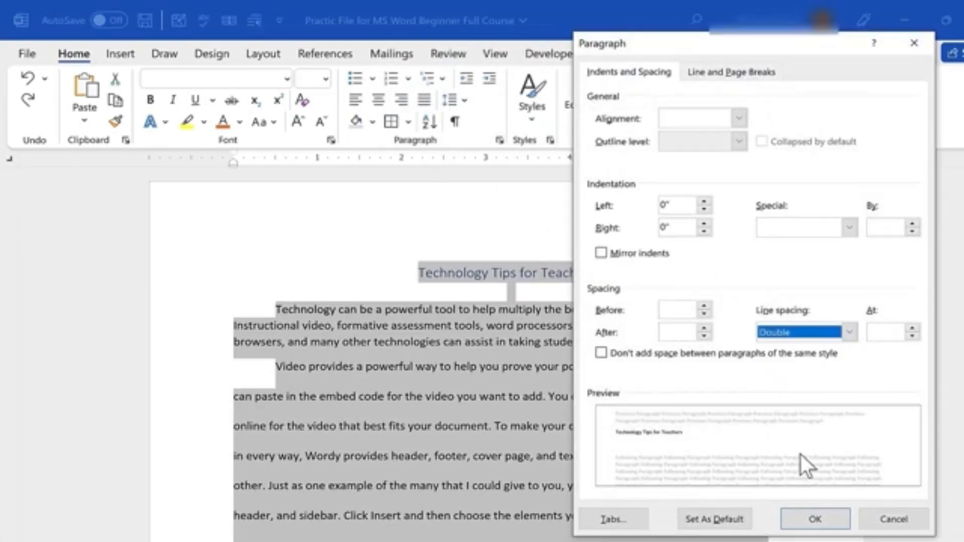
left_click(815, 519)
scroll(655, 439, "down", 1)
scroll(647, 452, "down", 15)
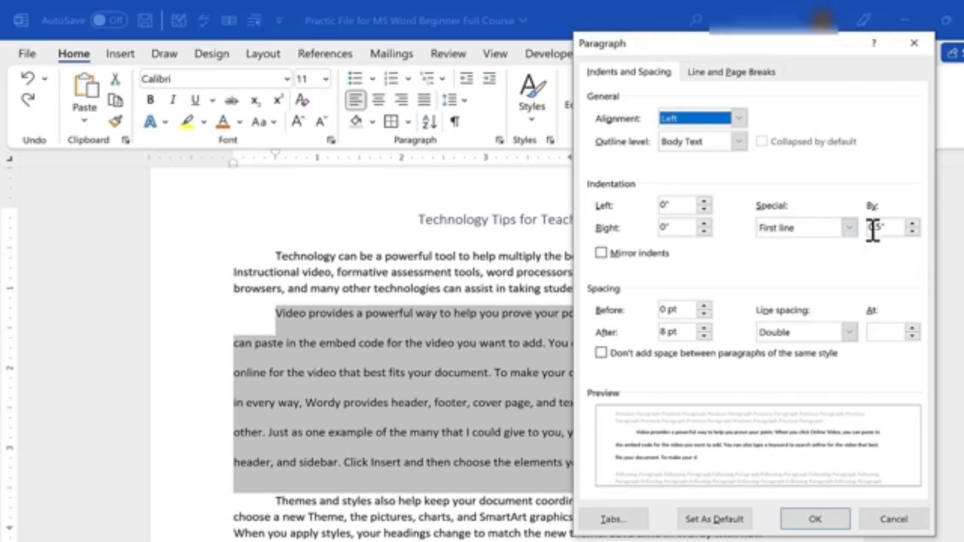
- Try a 0.4" first-line indent on the "Video provides" paragraph, return it to 0.5", and set the spacing after to 6 pt
left_click(914, 231)
left_click(914, 232)
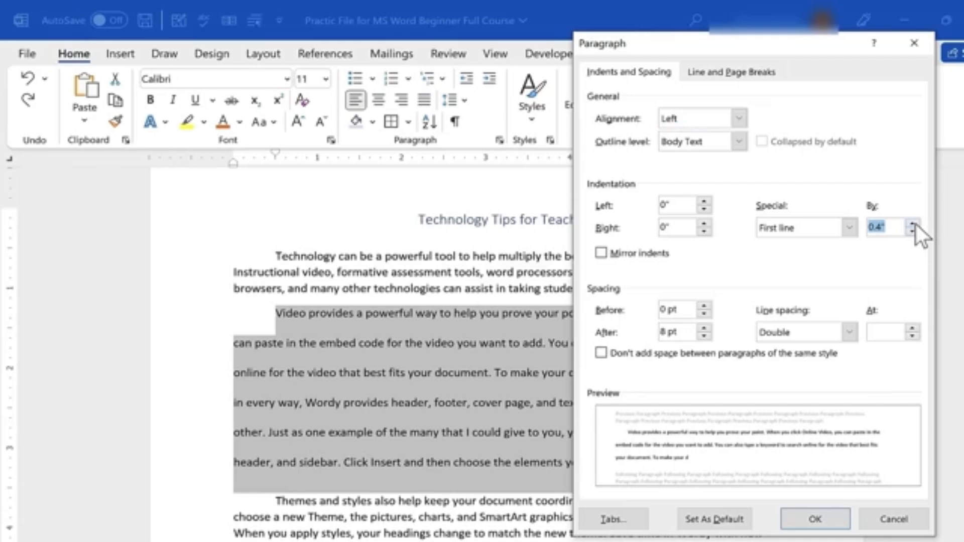
left_click(914, 224)
key("shift+Tab")
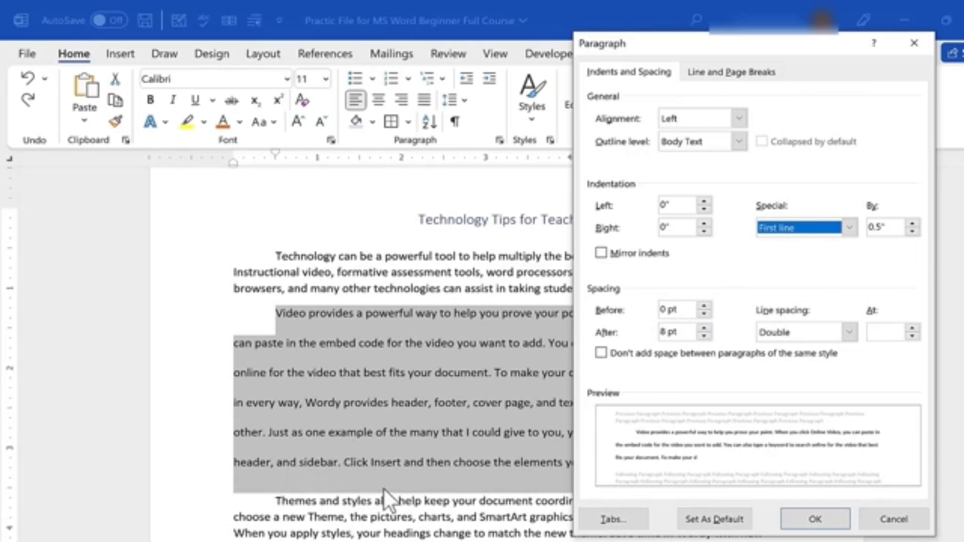
left_click(705, 335)
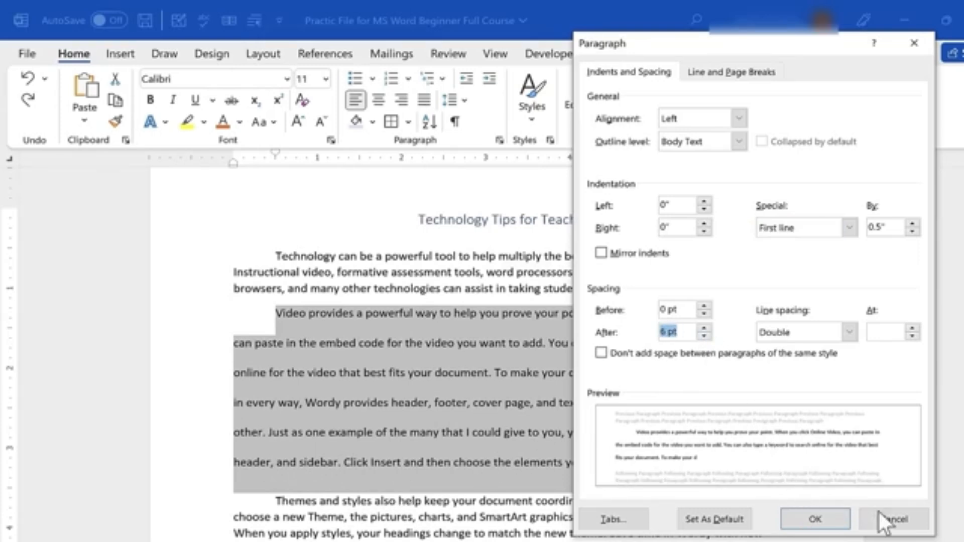
left_click(814, 519)
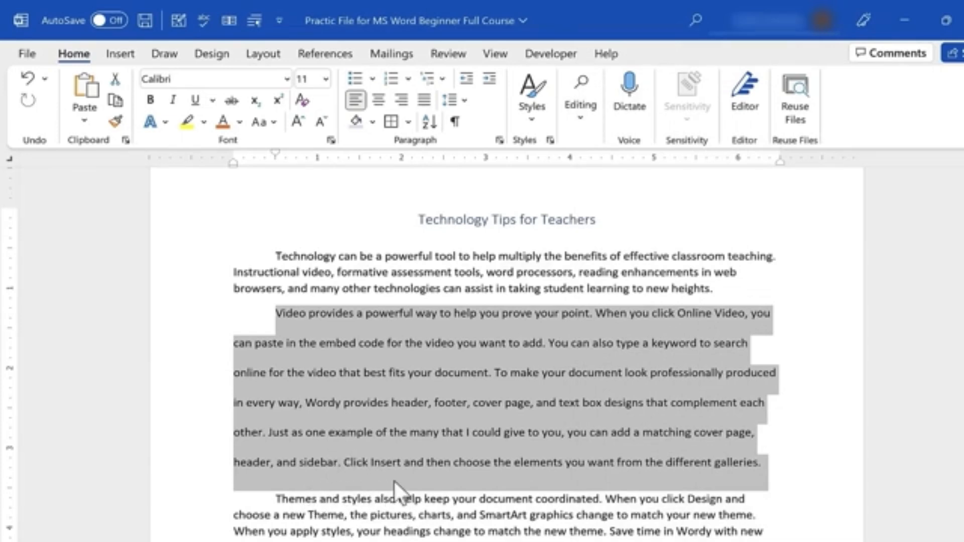
- Open the full paragraph settings for the selected "Video provides" paragraph
left_click(501, 140)
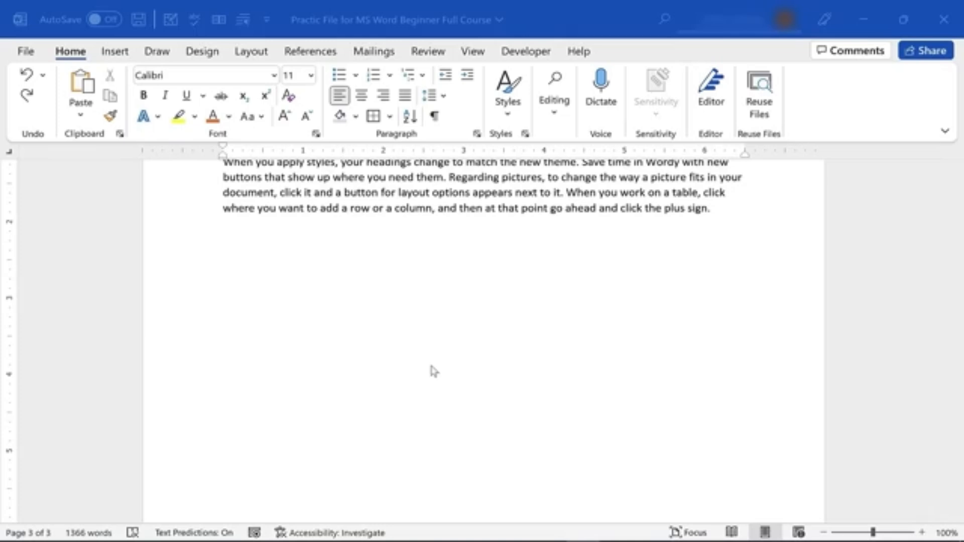
- Place the cursor on the blank line below the last paragraph on page 3
scroll(429, 359, "up", 7)
scroll(429, 360, "down", 6)
scroll(428, 360, "down", 1)
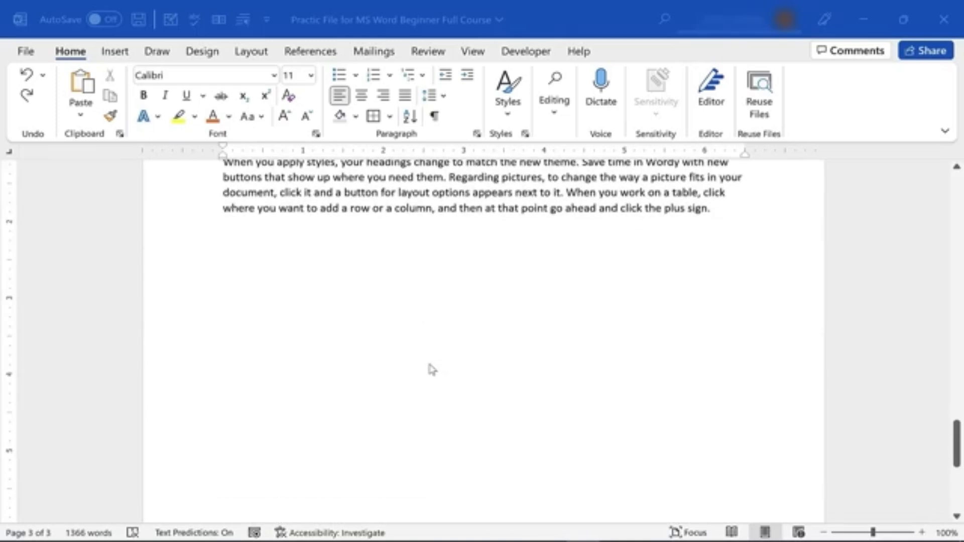
left_click(362, 265)
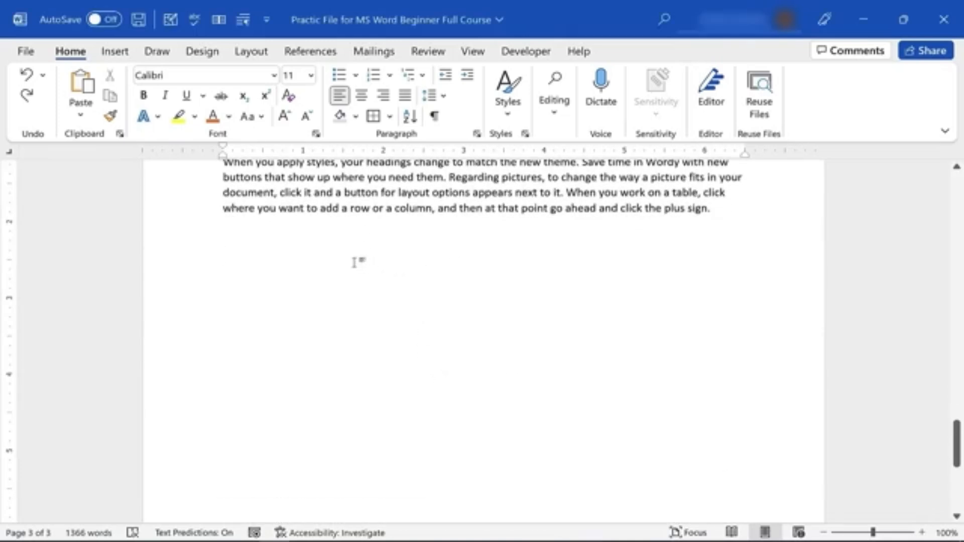
- Browse the built-in Quick Tables, try inserting the Calendar 2 table below the last paragraph, and undo it
left_click(122, 51)
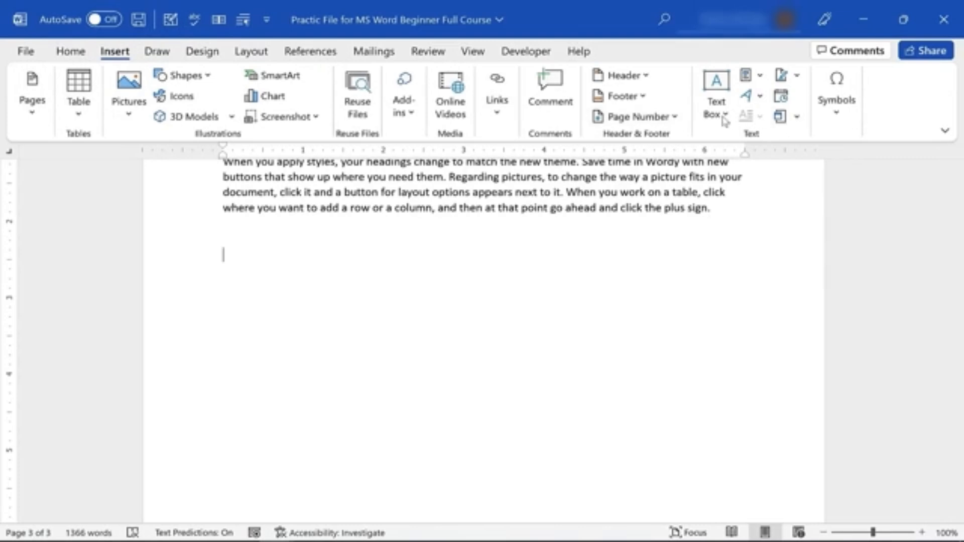
left_click(76, 104)
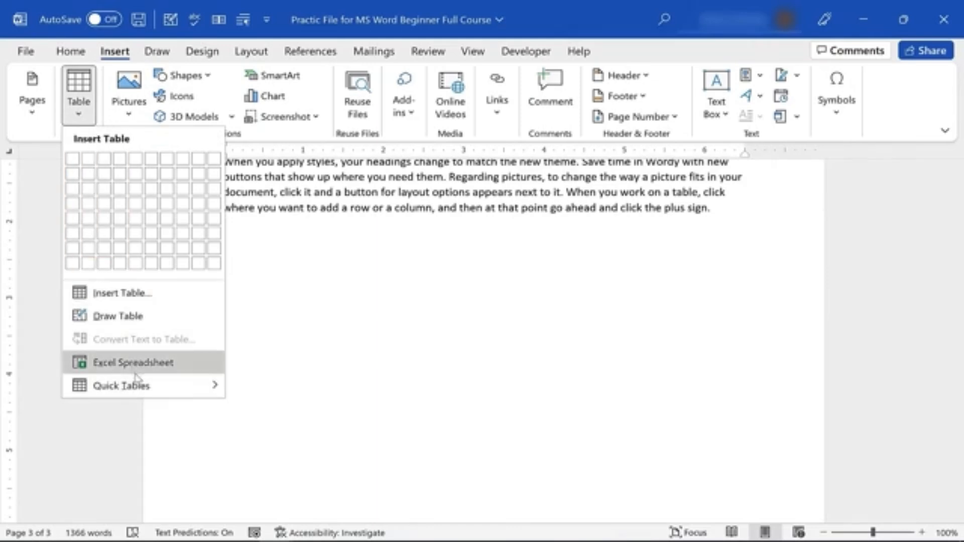
mouse_move(136, 390)
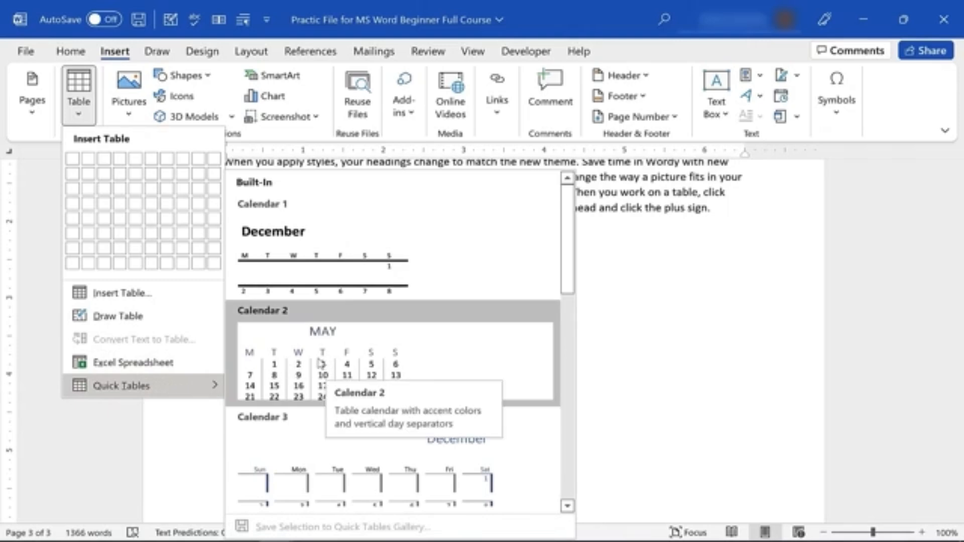
scroll(322, 351, "down", 10)
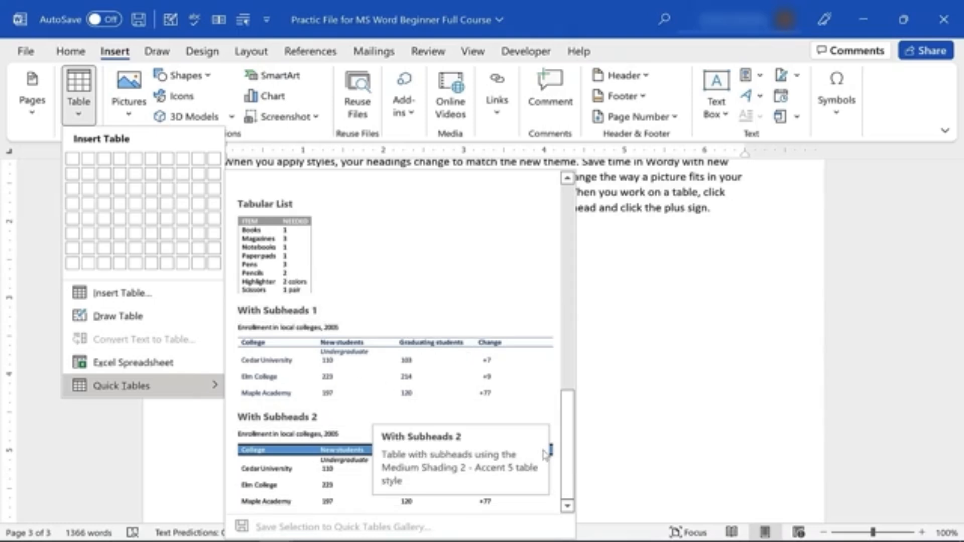
left_click_drag(566, 437, 508, 177)
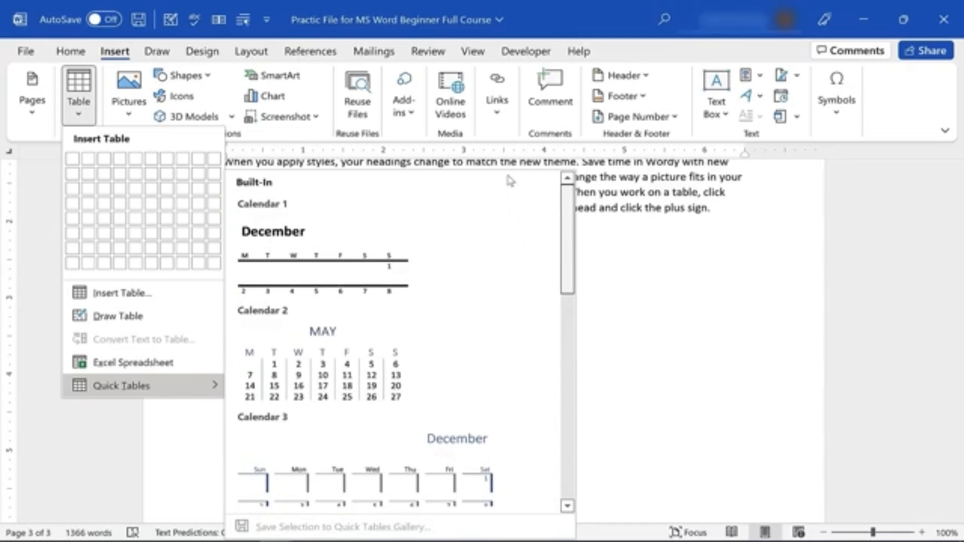
left_click(330, 380)
key("ctrl+z")
- Try inserting a table with 5 columns, 2 rows and automatic fixed column width through the Insert Table settings, and undo it
left_click(115, 51)
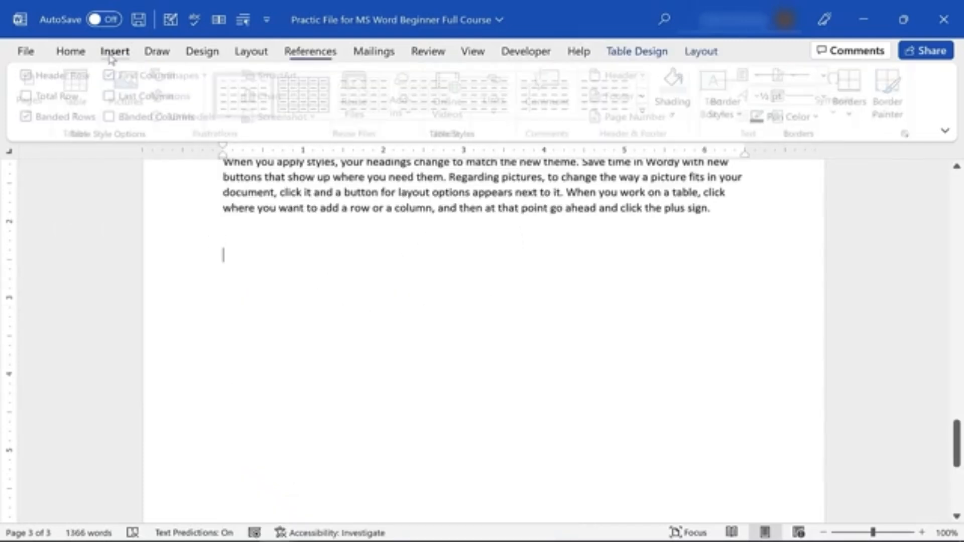
left_click(79, 93)
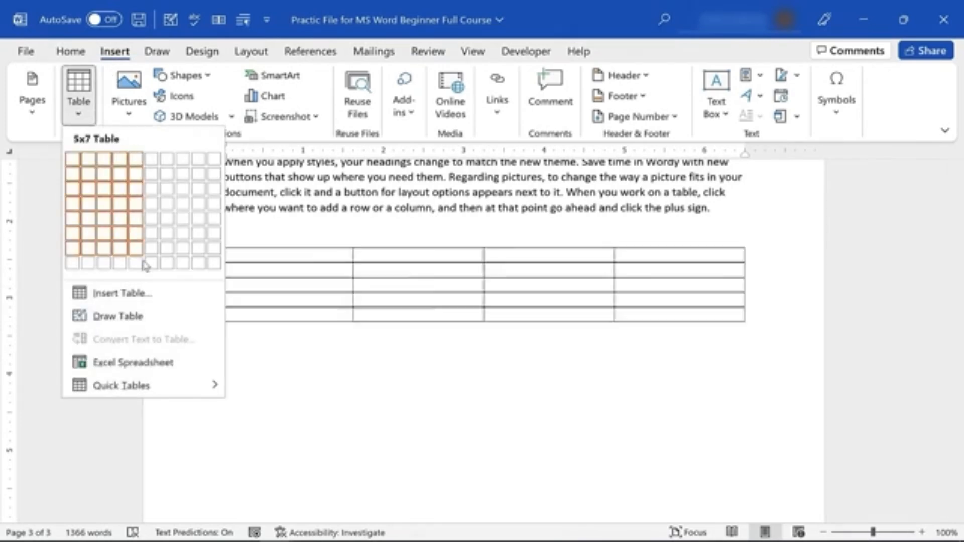
left_click(122, 293)
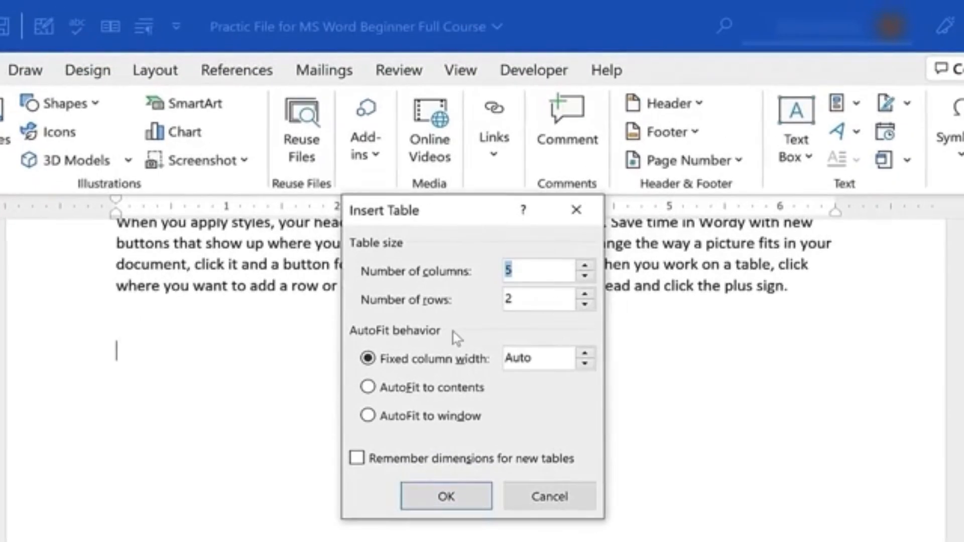
left_click(449, 496)
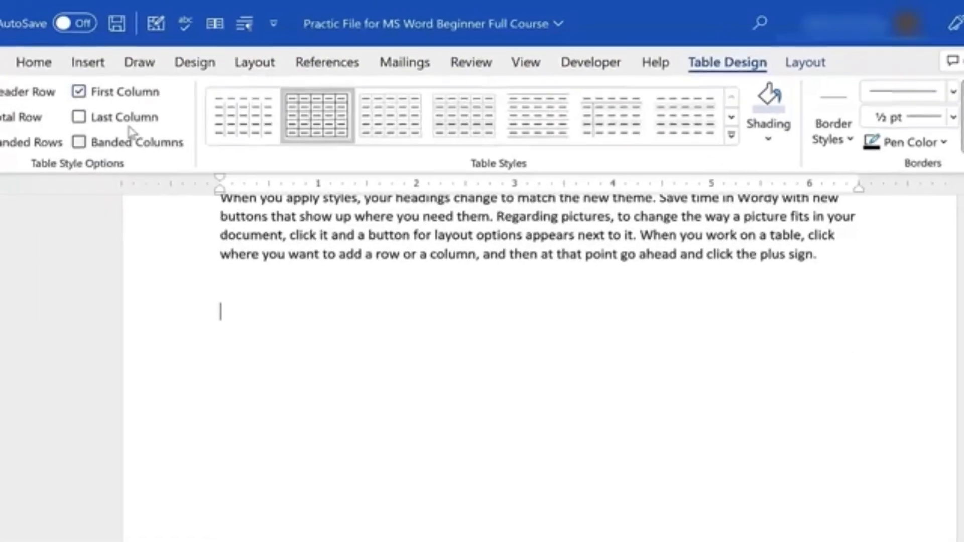
- Preview a 6x4 table below the last paragraph using the table size grid
left_click(88, 62)
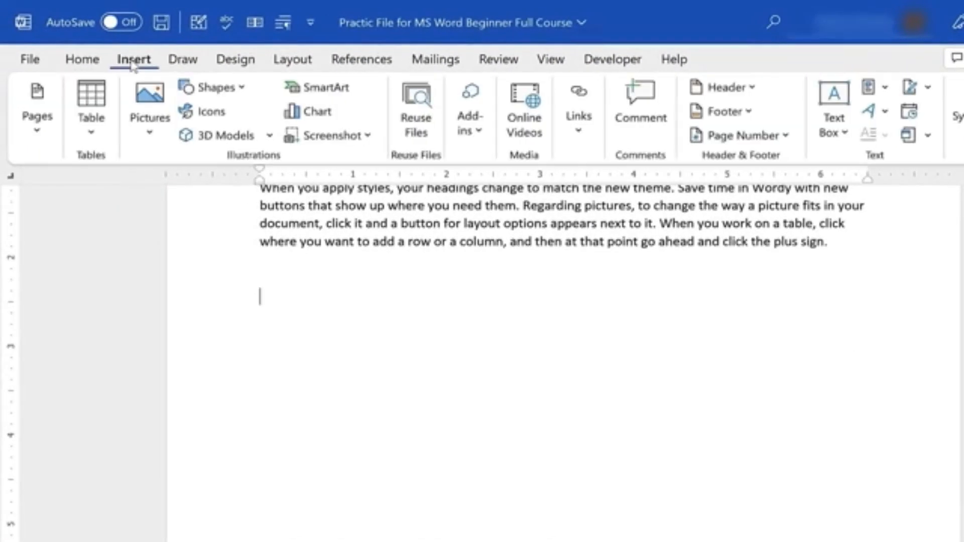
left_click(80, 133)
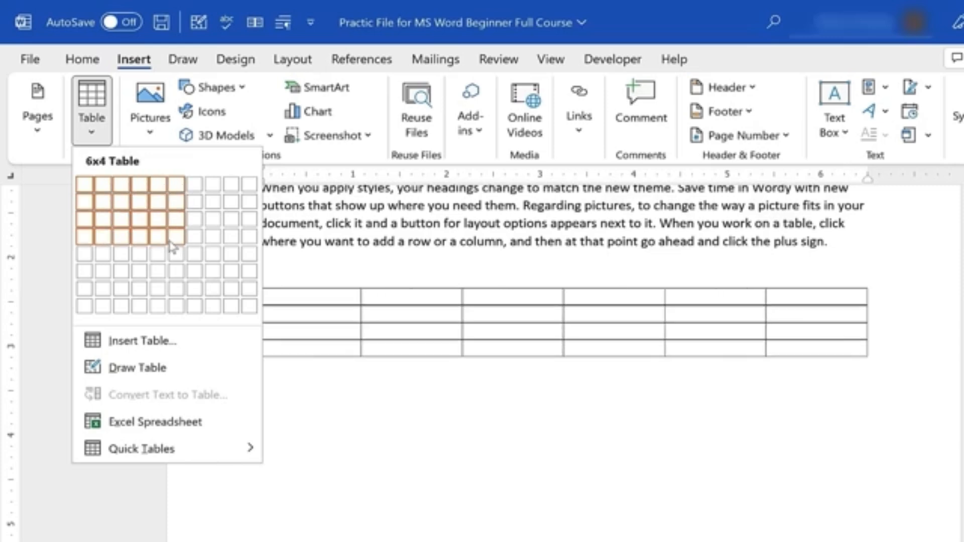
- Insert a table with three columns and four rows, and enter the headings Name, Address and Phone Number in its first row
left_click(123, 236)
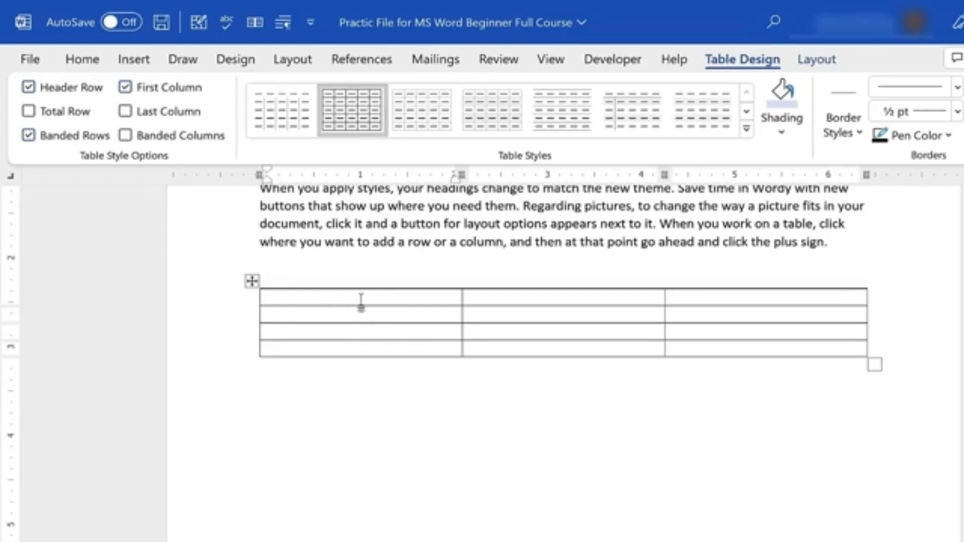
type("Name")
key("Tab")
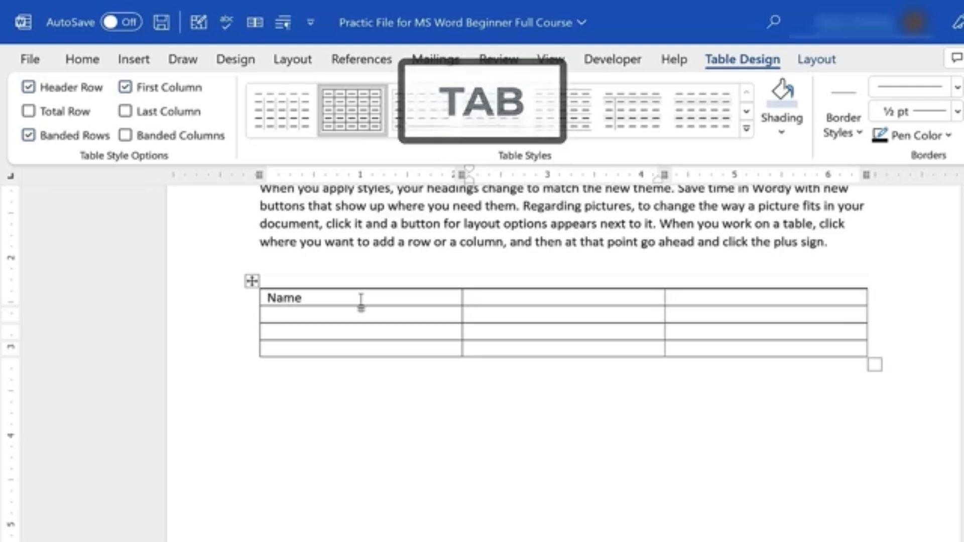
type("Address")
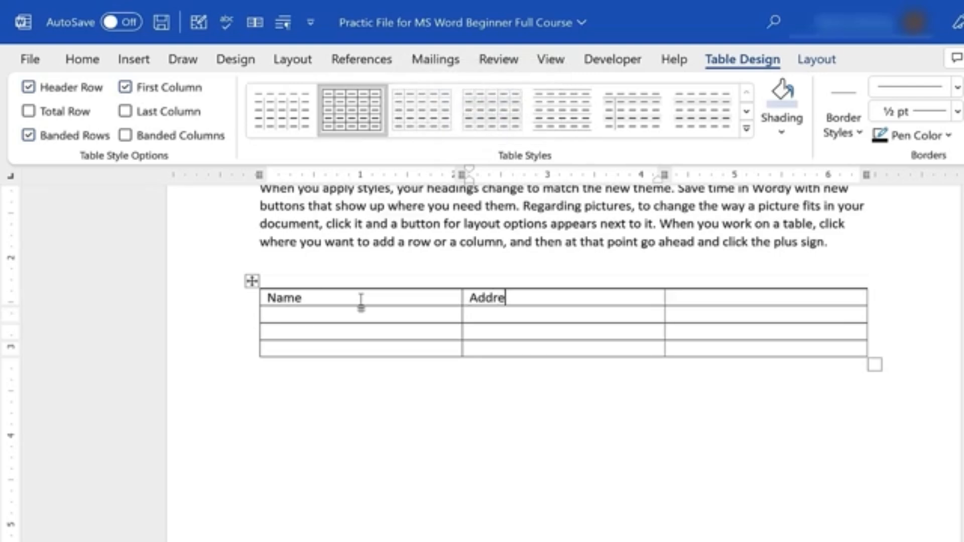
key("Tab")
type("Phone Numbe")
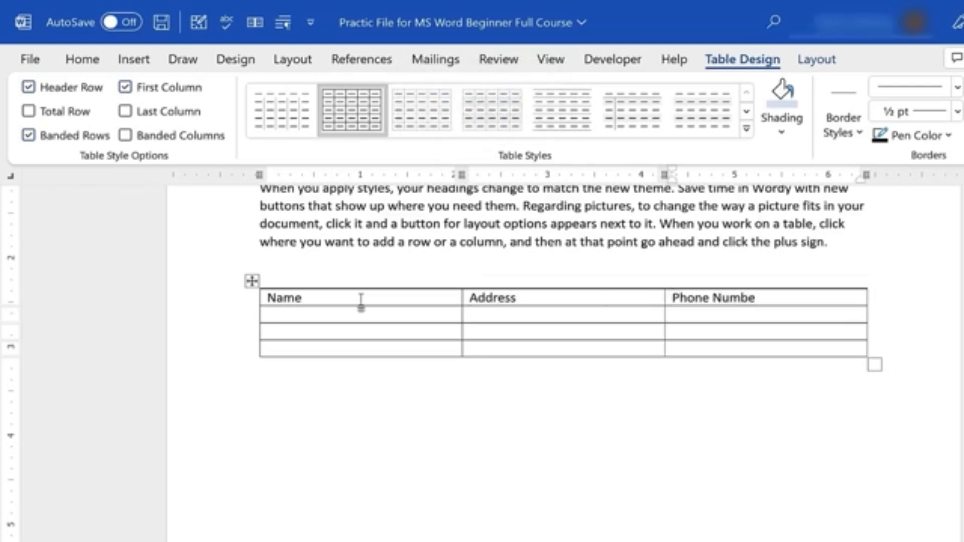
type("r")
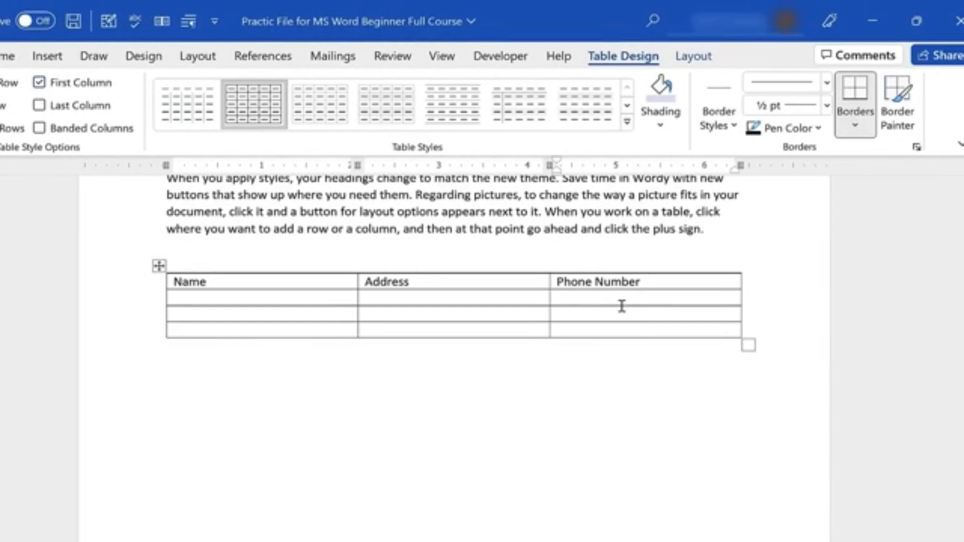
- Insert a column to the right of Phone Number and give it the heading Email
right_click(723, 282)
left_click(691, 283)
right_click(696, 282)
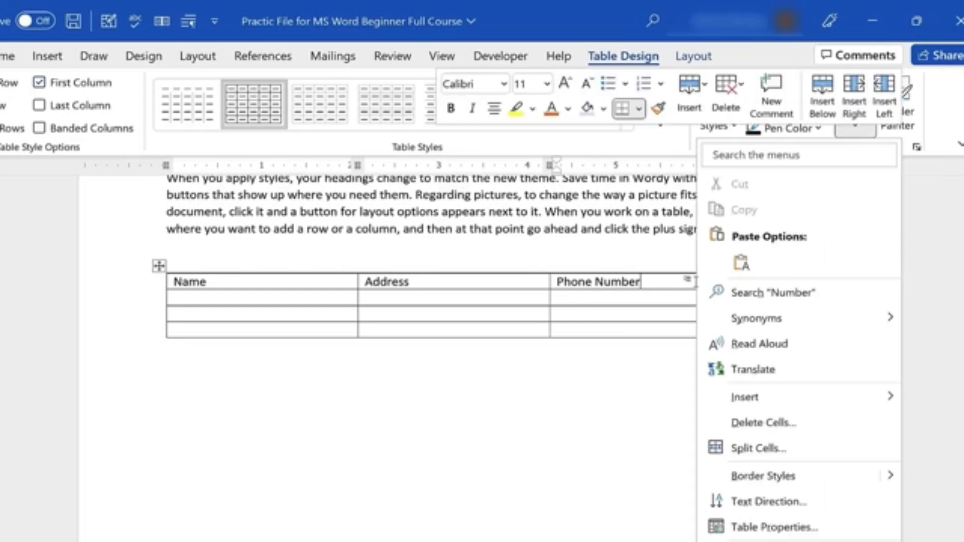
mouse_move(795, 398)
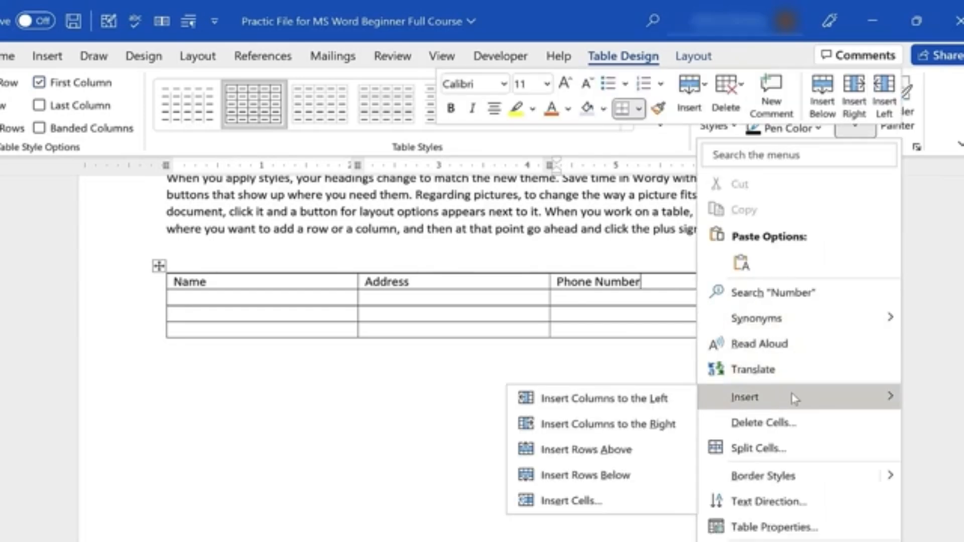
left_click(648, 426)
left_click(653, 285)
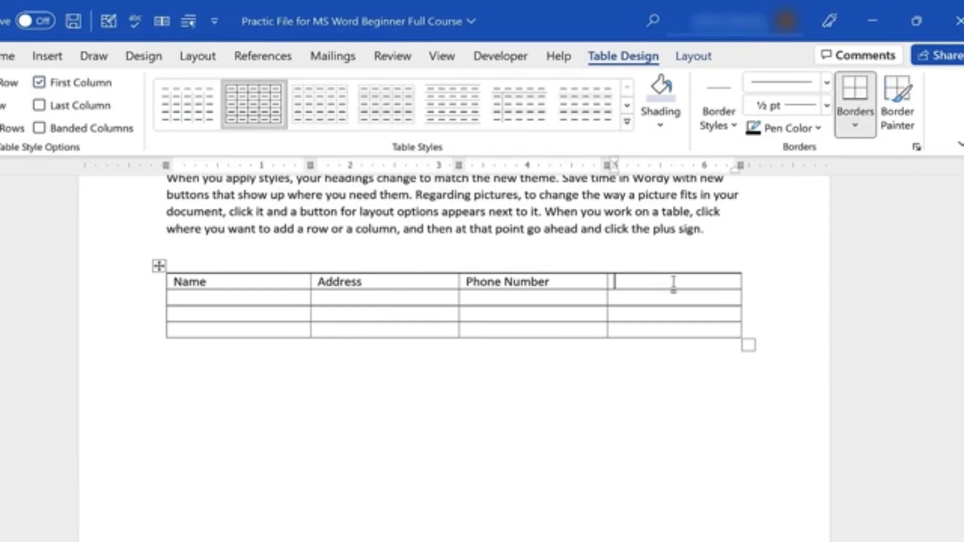
type("Email")
- Fill the table's last row with the placeholder texts "Asljfaslfks", "Asdfjlkasj;", "Alsjdf;as" and "Asldfasjl;"
left_click(269, 326)
type("asljfaslfks")
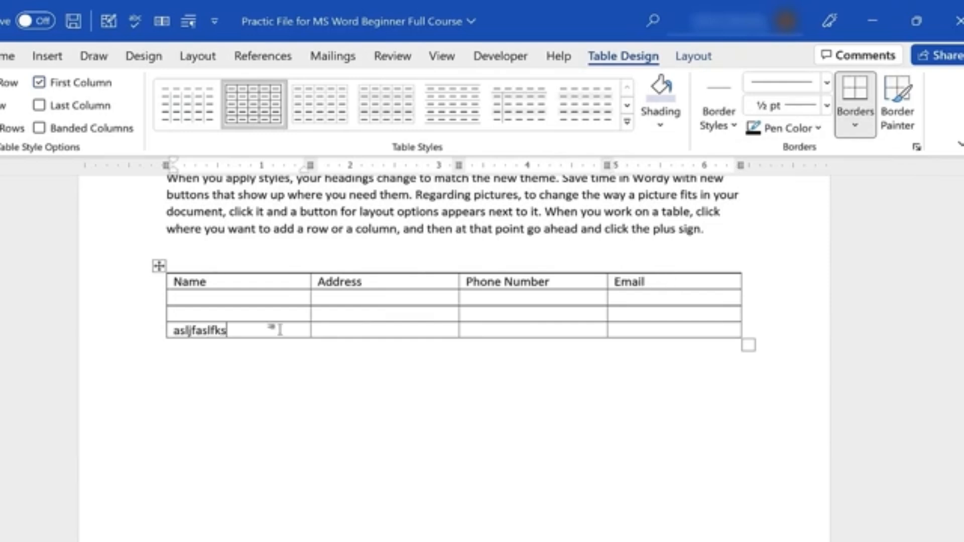
key("Tab")
type("asdfjlkasj;")
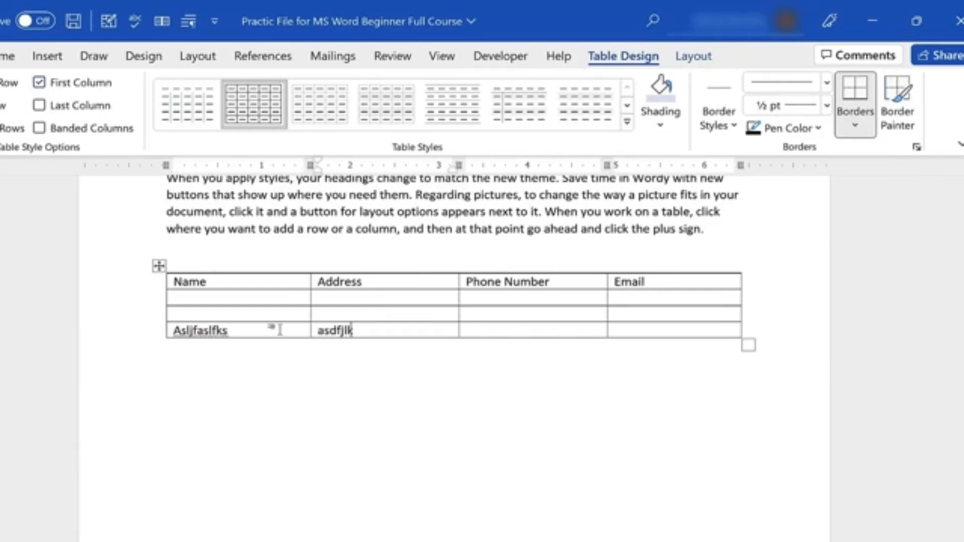
key("Tab")
type("alsjdf;as")
key("Tab")
type("asldfasjl;")
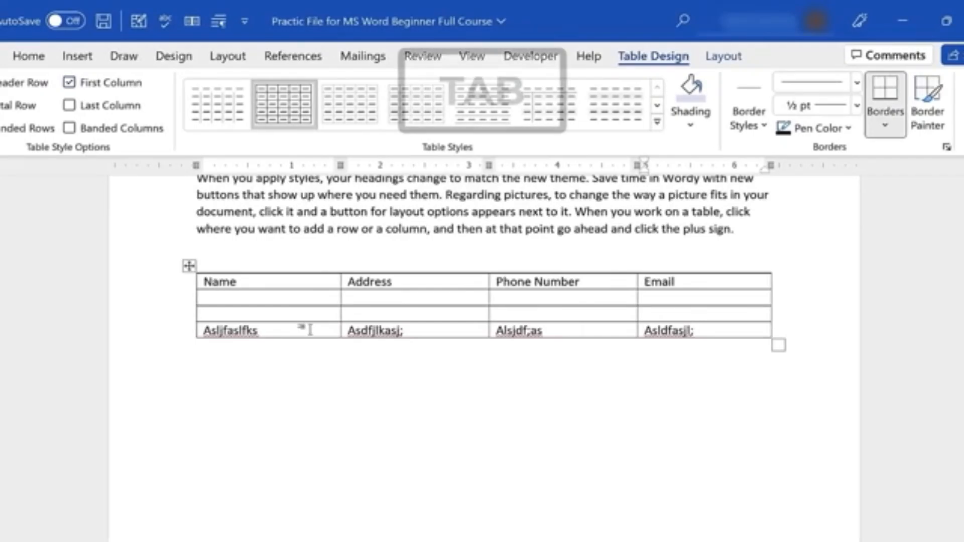
- Add a row at the table's end containing "Lajksd", "A;lskjfklja", "Jalksdf;a" and "Alsd;fk", followed by another empty row
key("Tab")
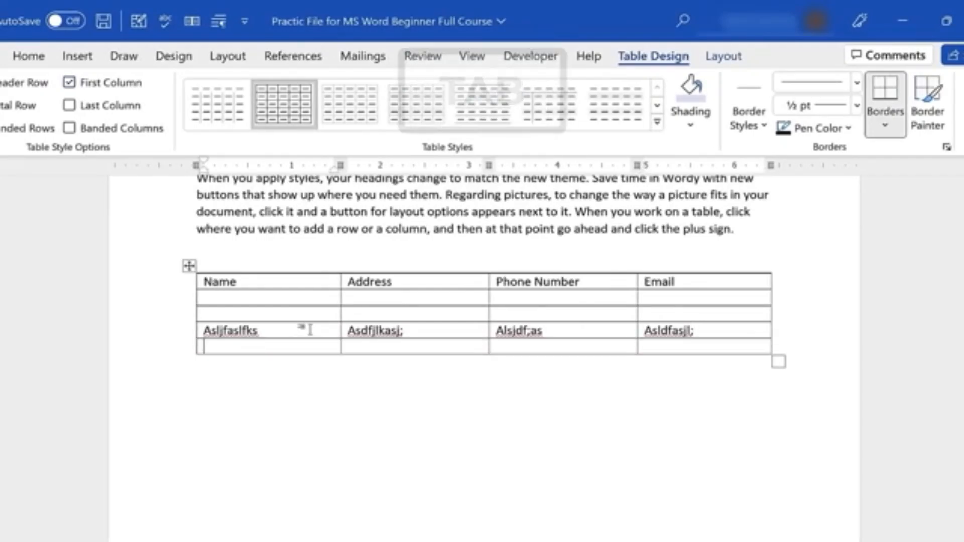
type("Lajksd")
key("Tab")
type("A;lskjfklja")
key("Tab")
type("Jalksdf;a")
key("Tab")
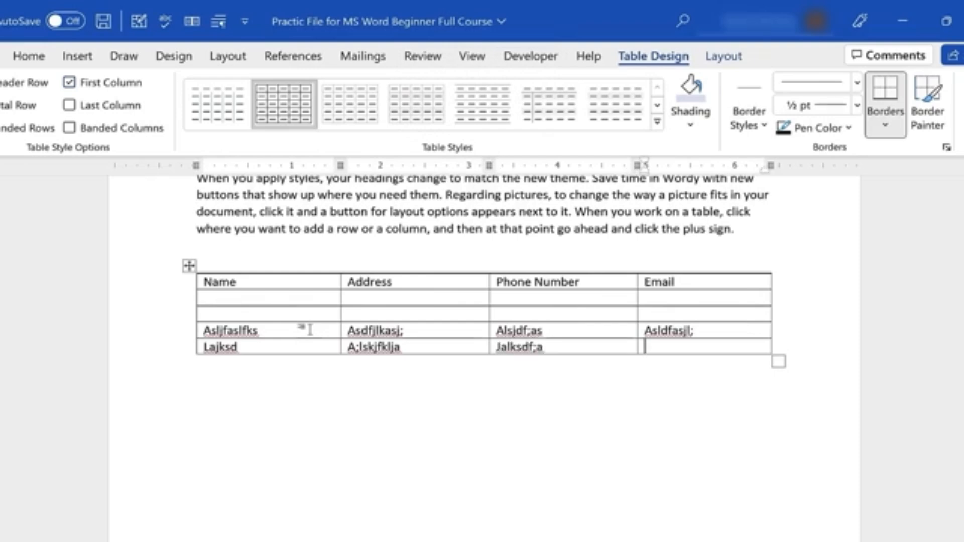
type("Alsd;fk")
key("Tab")
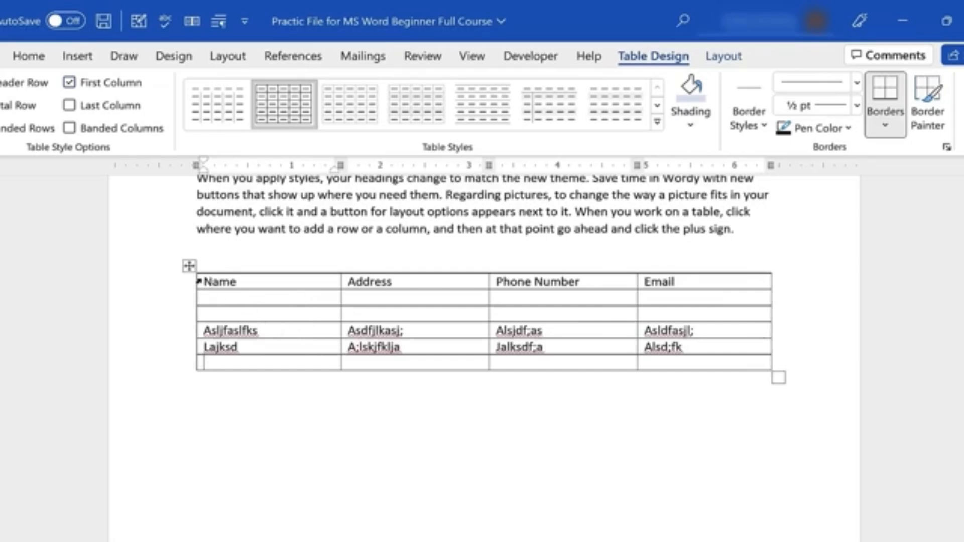
- Shade the table's heading row with the orange theme color
left_click_drag(198, 280, 708, 282)
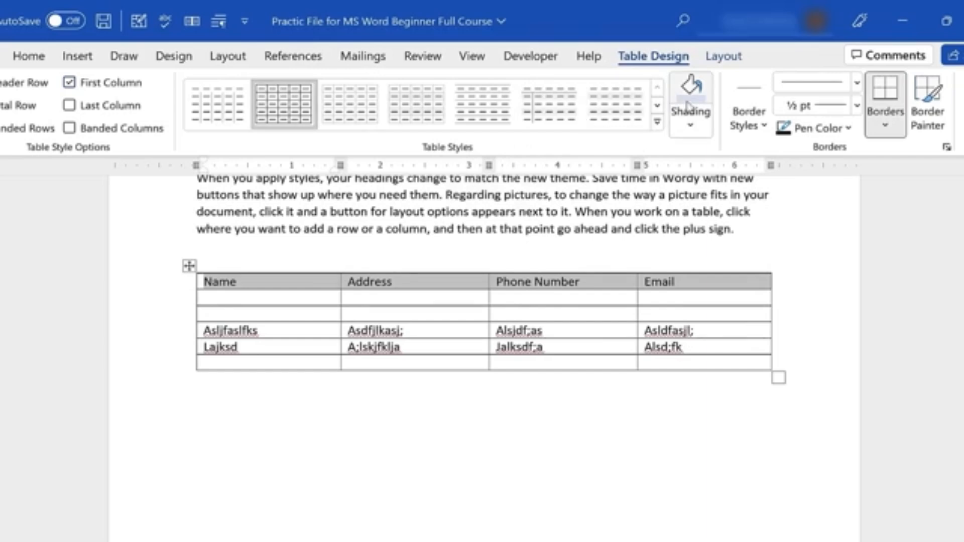
left_click(691, 118)
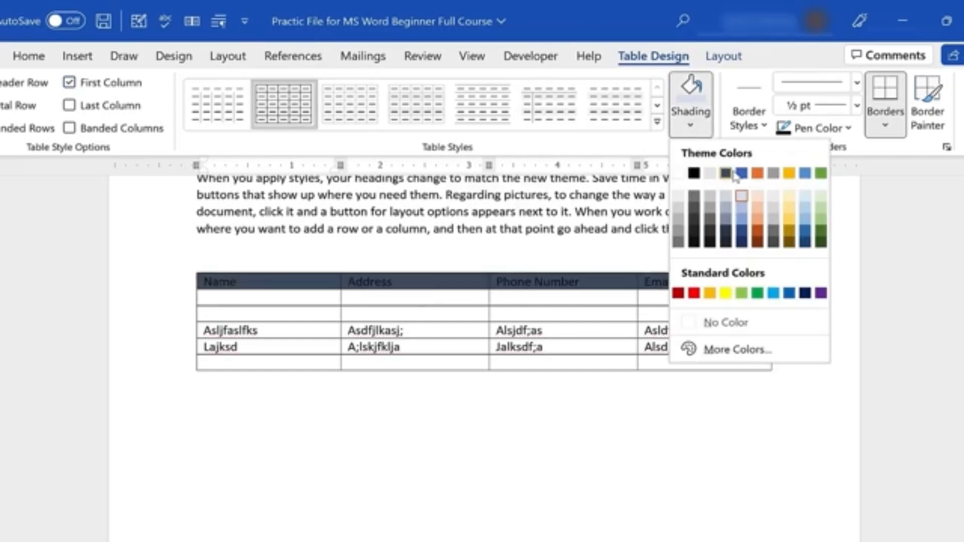
left_click(759, 174)
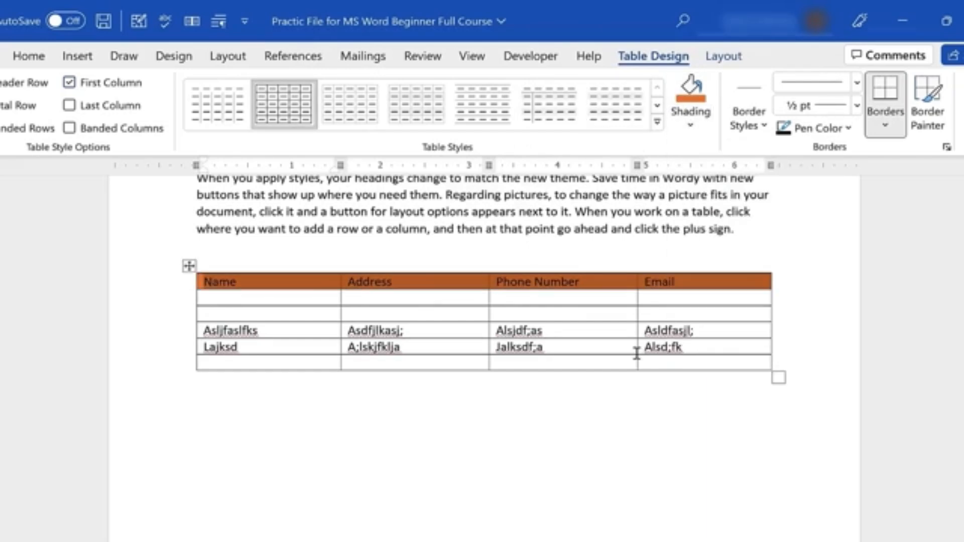
- Make the heading row's text bold and center it in the cells
left_click(29, 57)
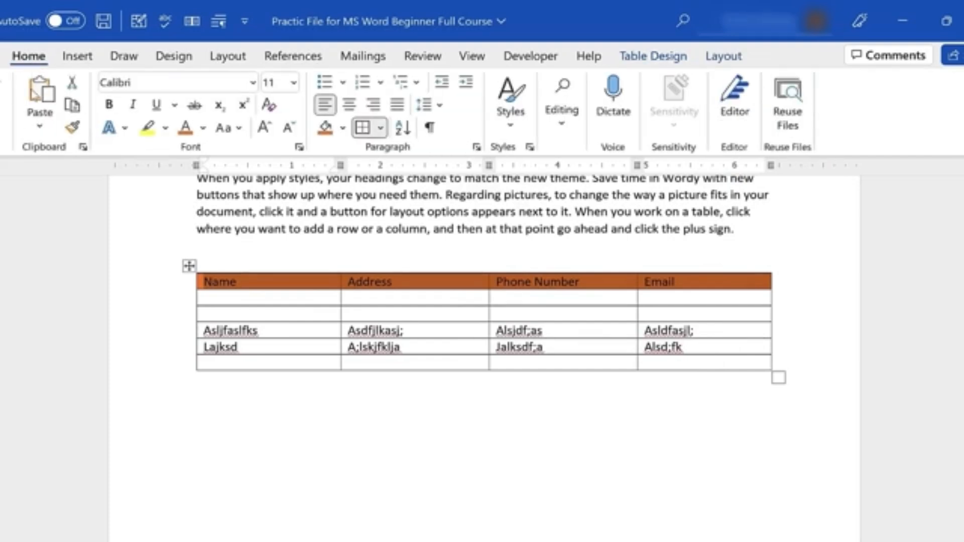
left_click(109, 105)
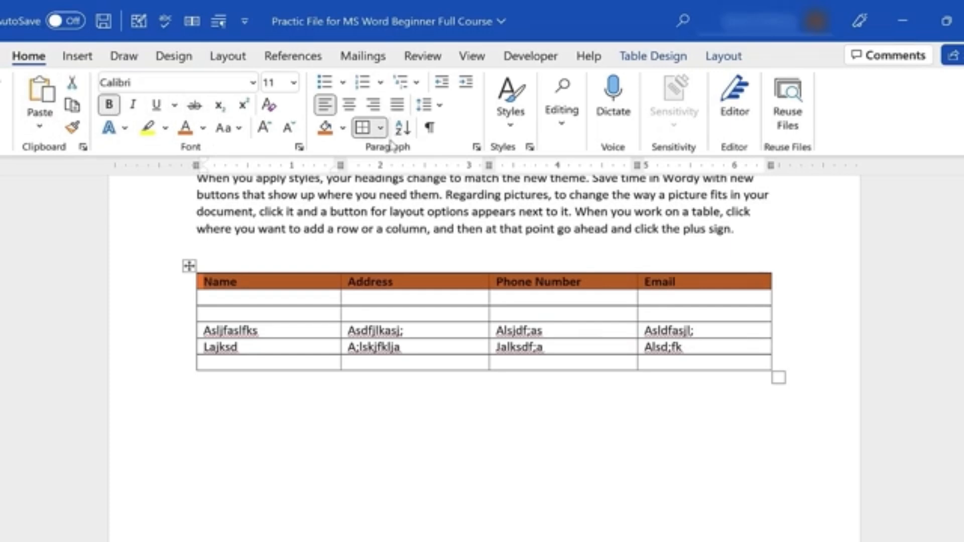
left_click(350, 105)
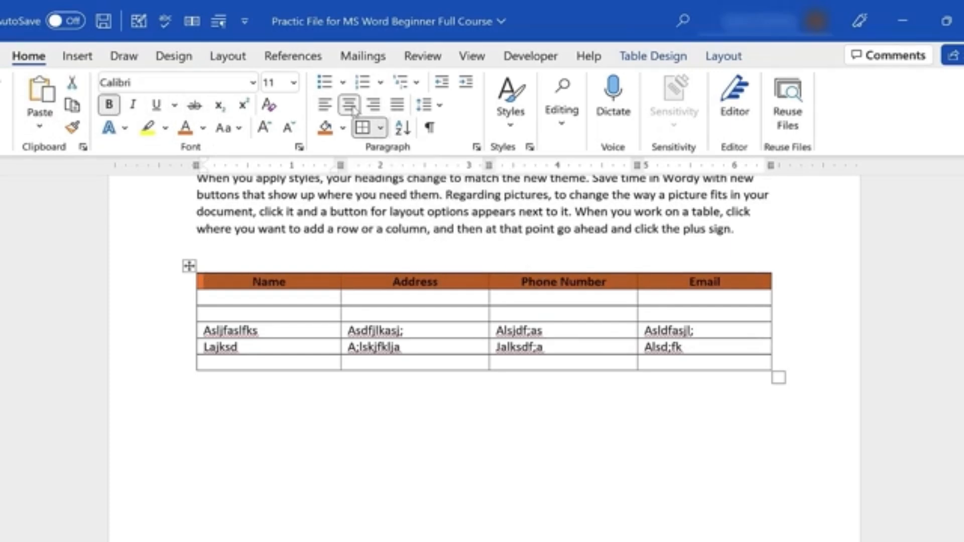
left_click(599, 388)
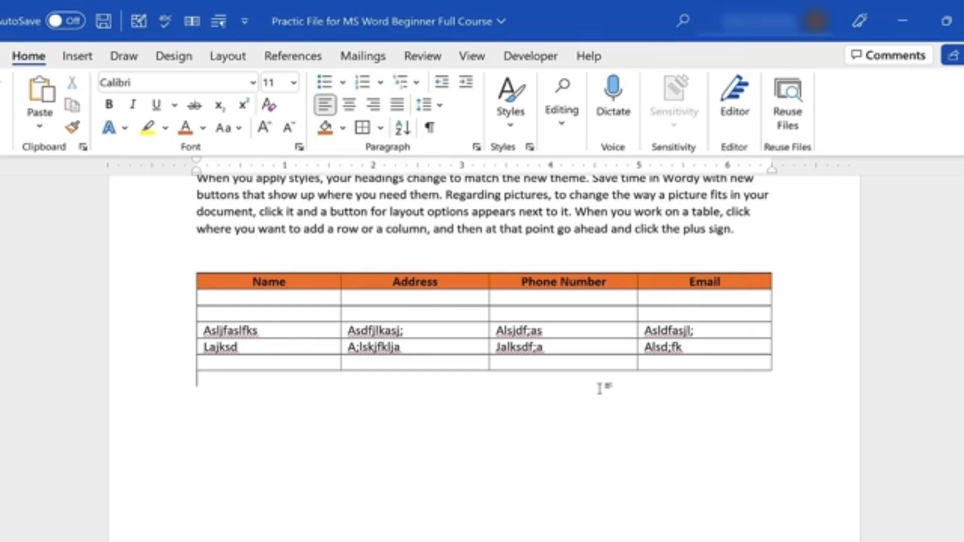
- Apply the green Grid Table 4 style to the whole table
left_click_drag(277, 278, 692, 362)
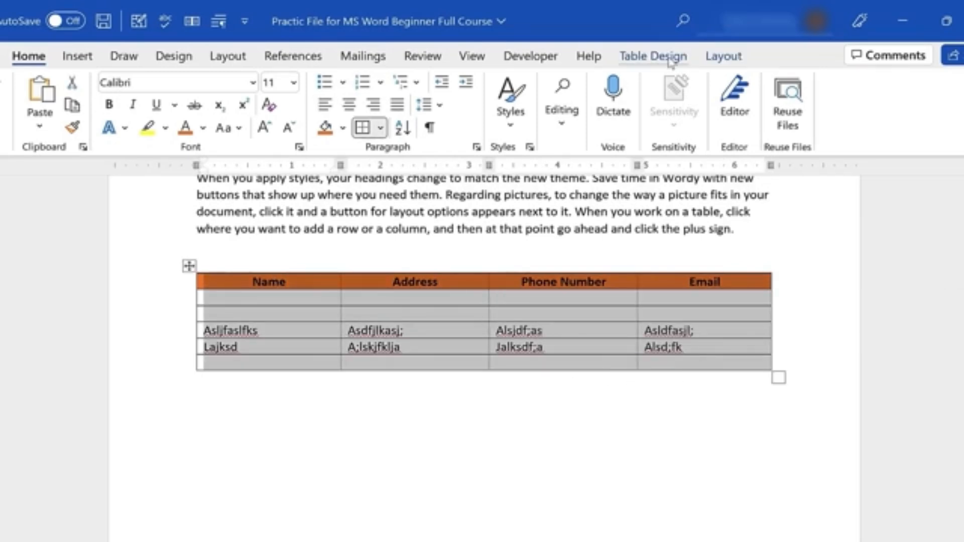
left_click(652, 56)
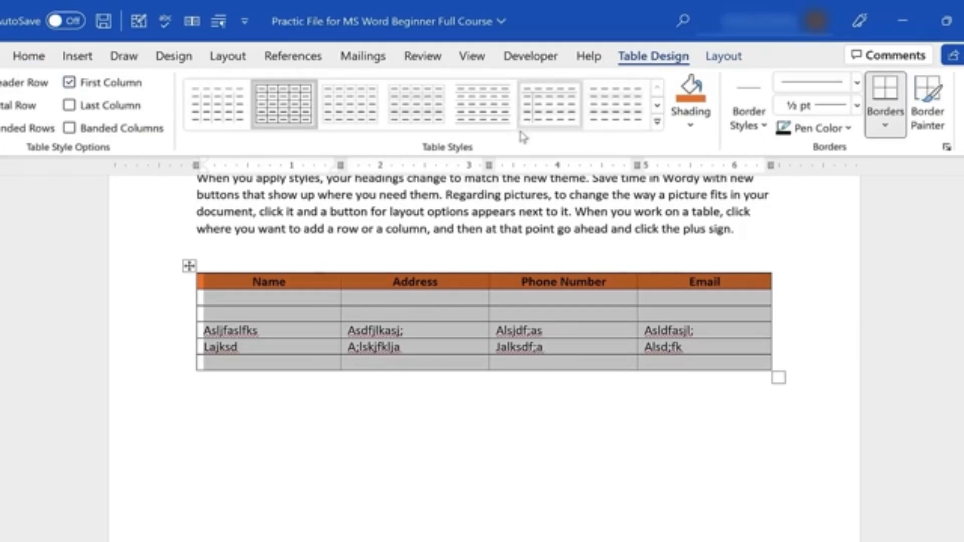
left_click(657, 125)
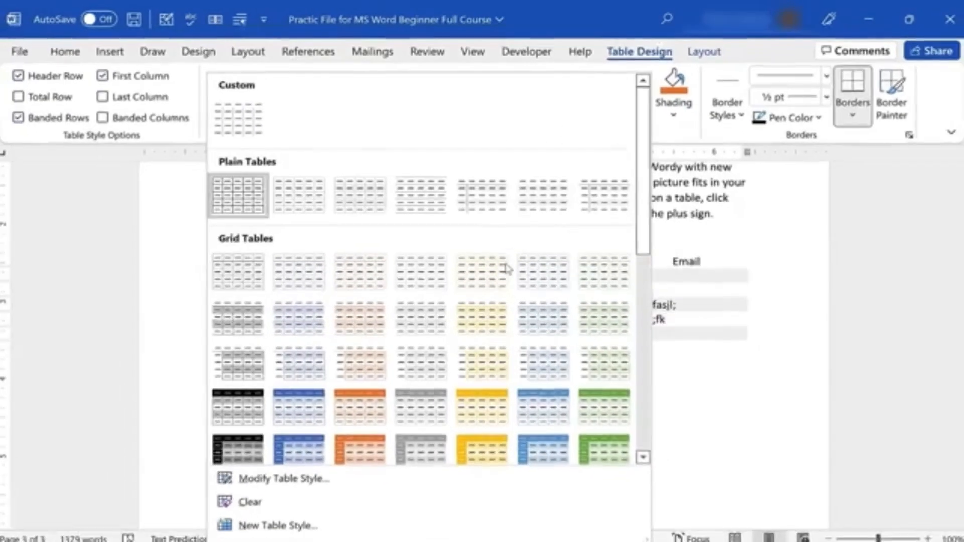
scroll(507, 269, "down", 3)
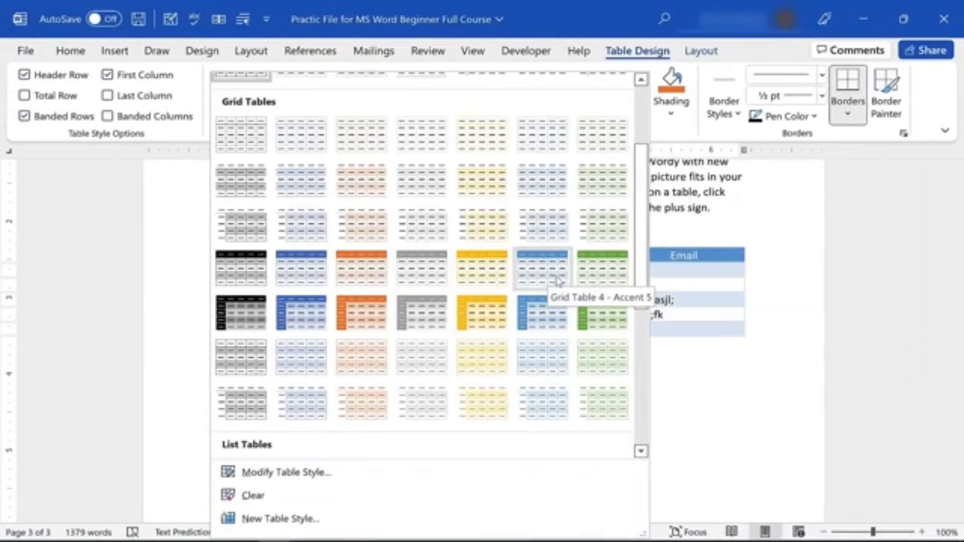
left_click(601, 279)
left_click(435, 396)
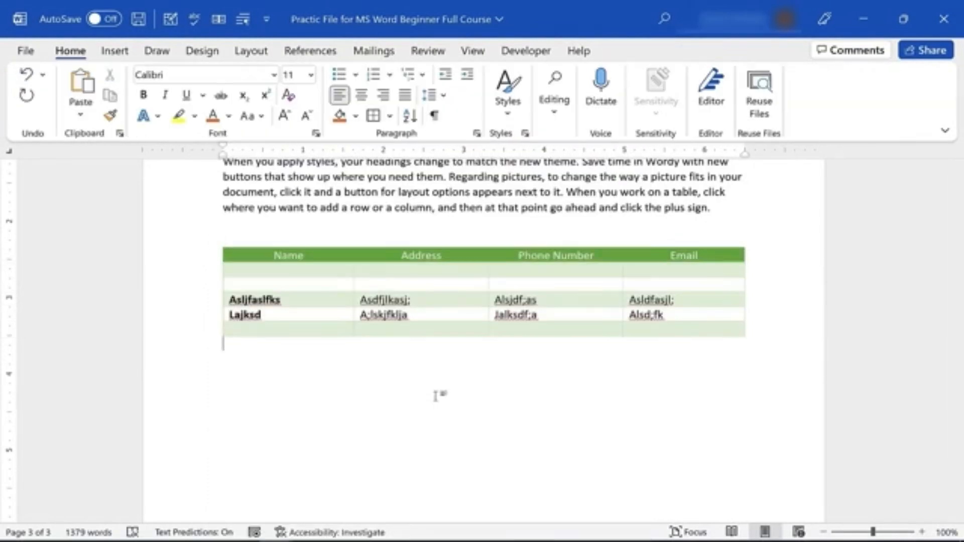
- Convert the whole table to regular text, separating the columns with tabs
left_click_drag(312, 263, 662, 335)
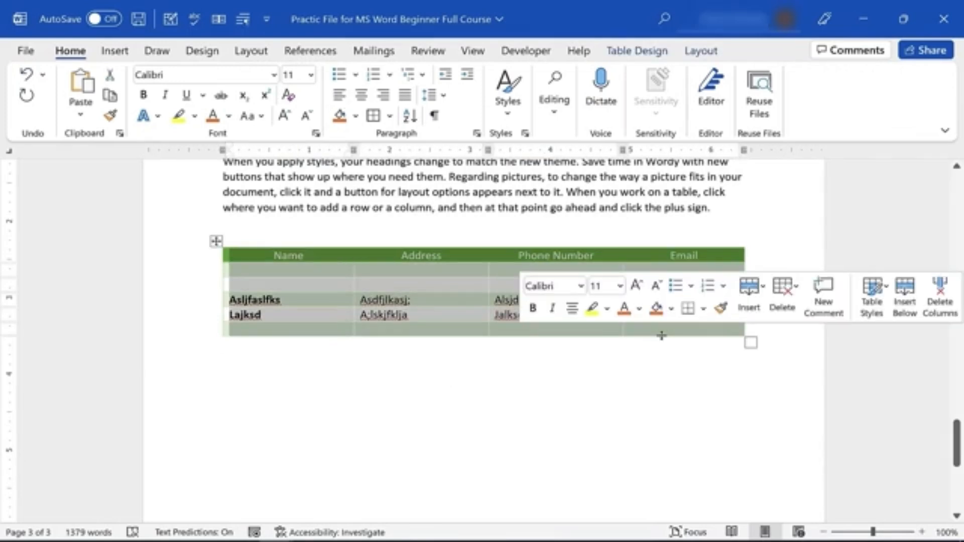
left_click(615, 408)
left_click_drag(279, 255, 664, 331)
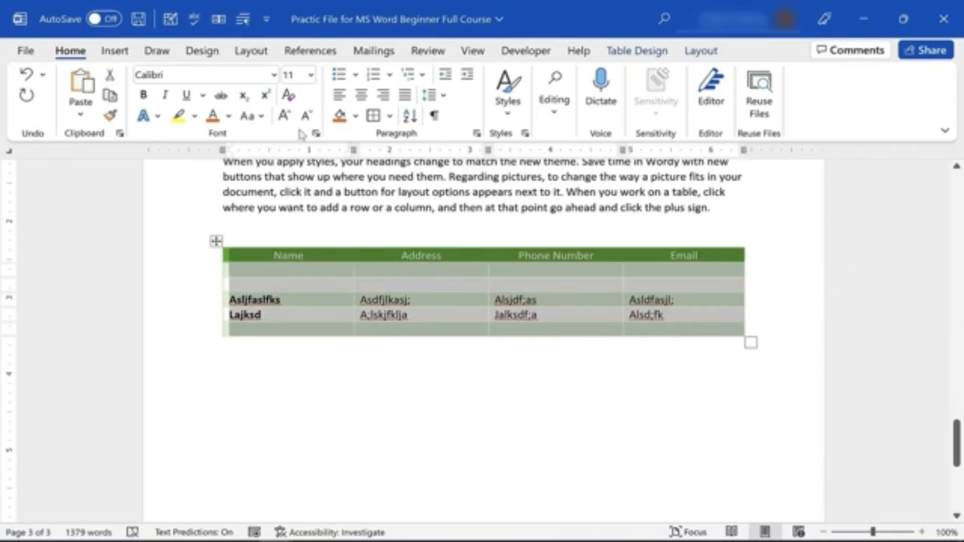
left_click(702, 52)
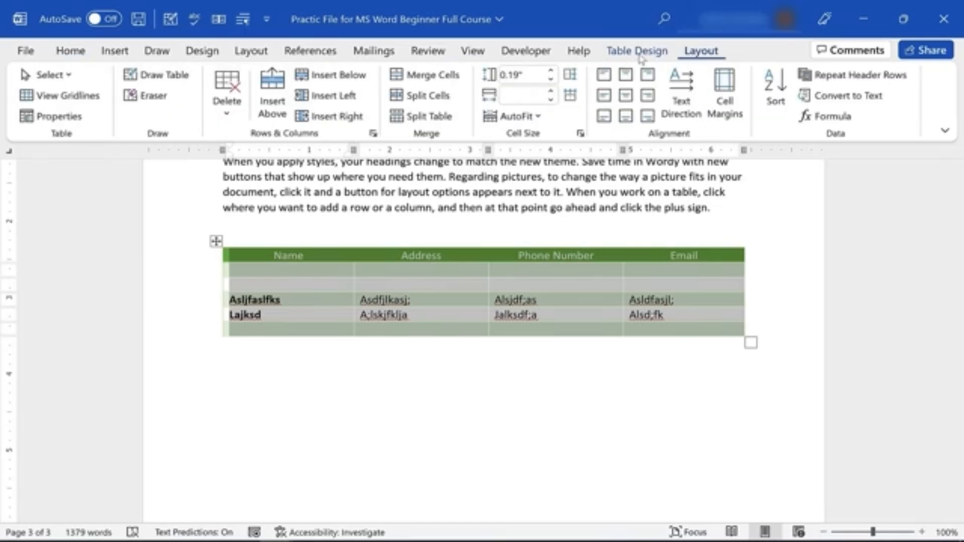
left_click(256, 55)
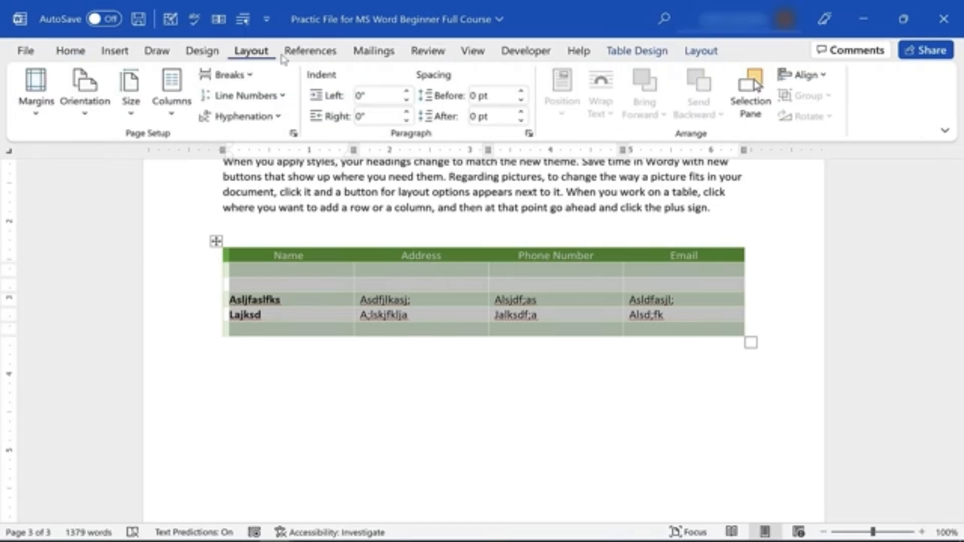
left_click(713, 52)
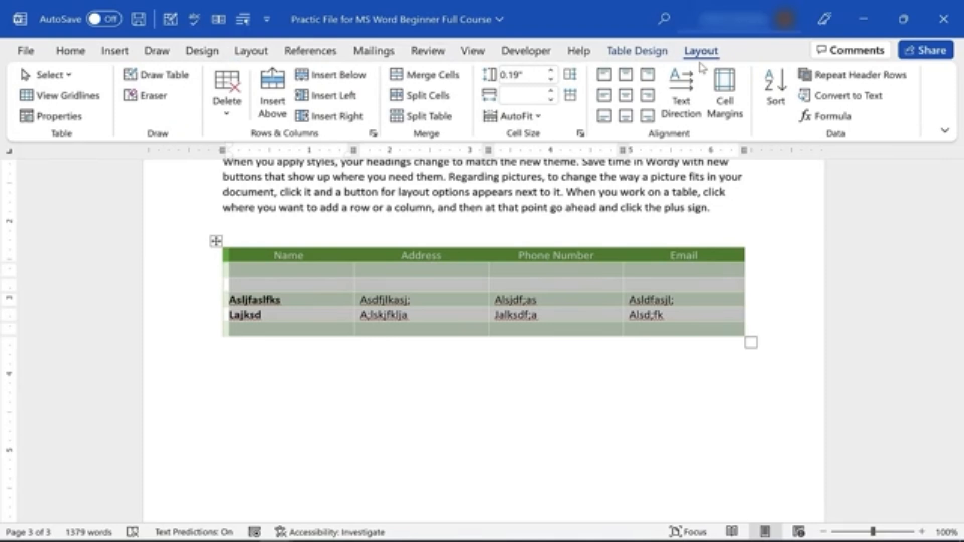
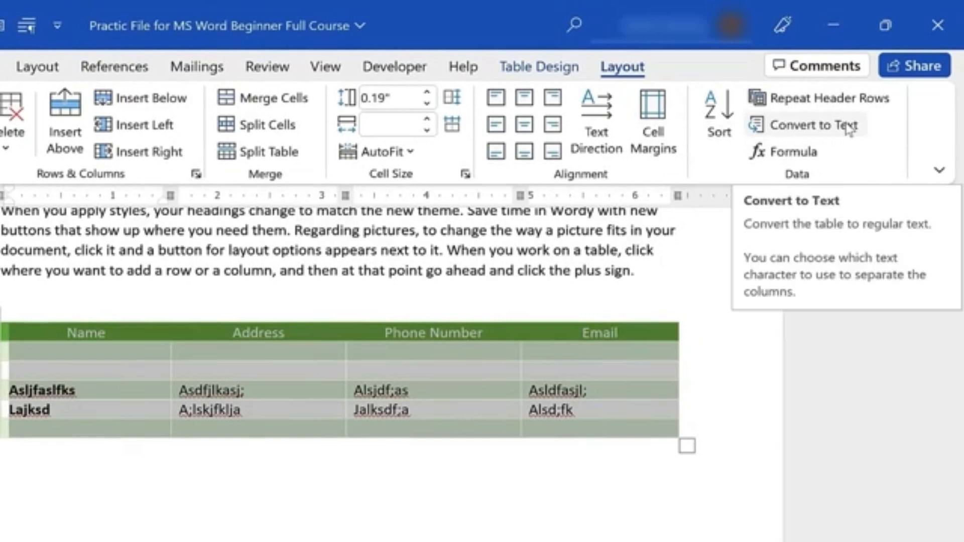
left_click(848, 129)
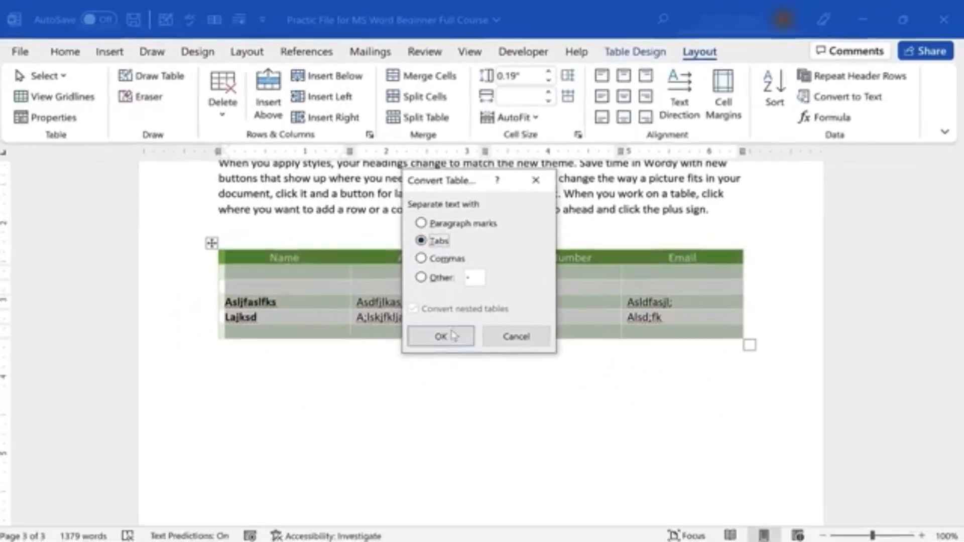
left_click(452, 336)
left_click(751, 392)
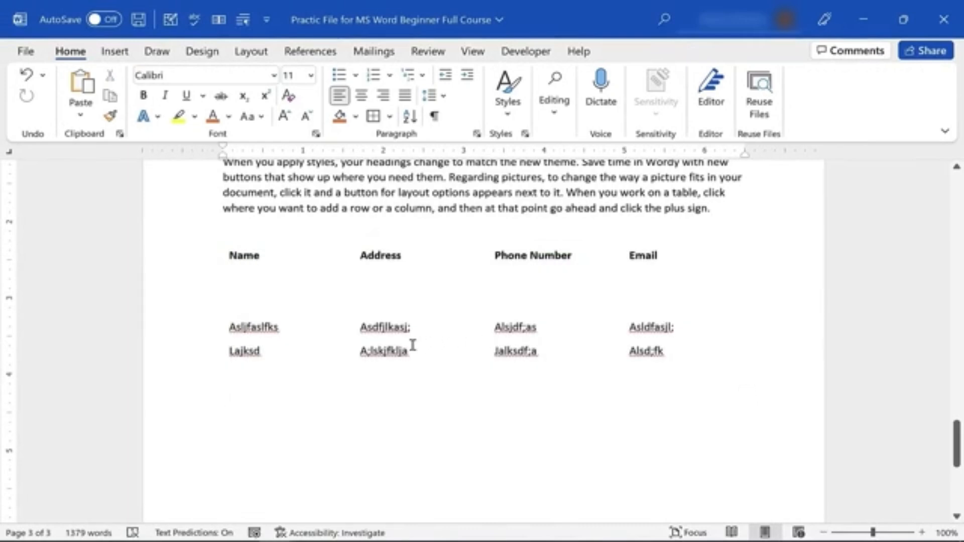
- Convert the tab-separated contact text into a four-column table, separating the text at tabs
left_click_drag(226, 255, 688, 354)
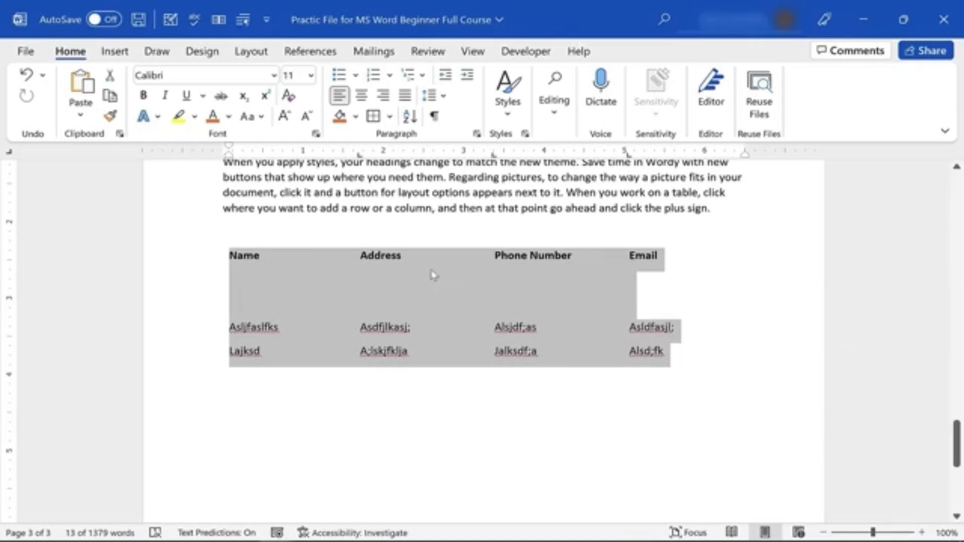
left_click(114, 52)
left_click(79, 103)
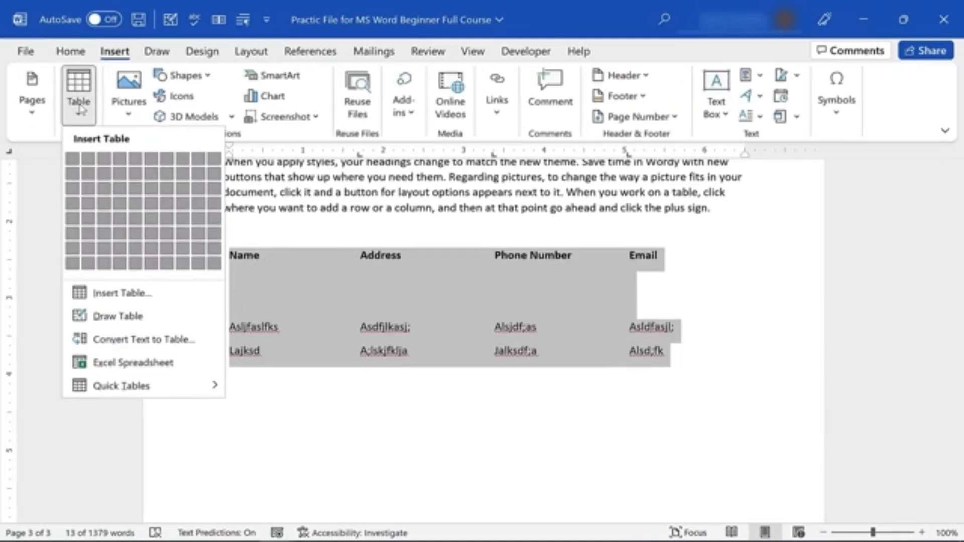
left_click(108, 342)
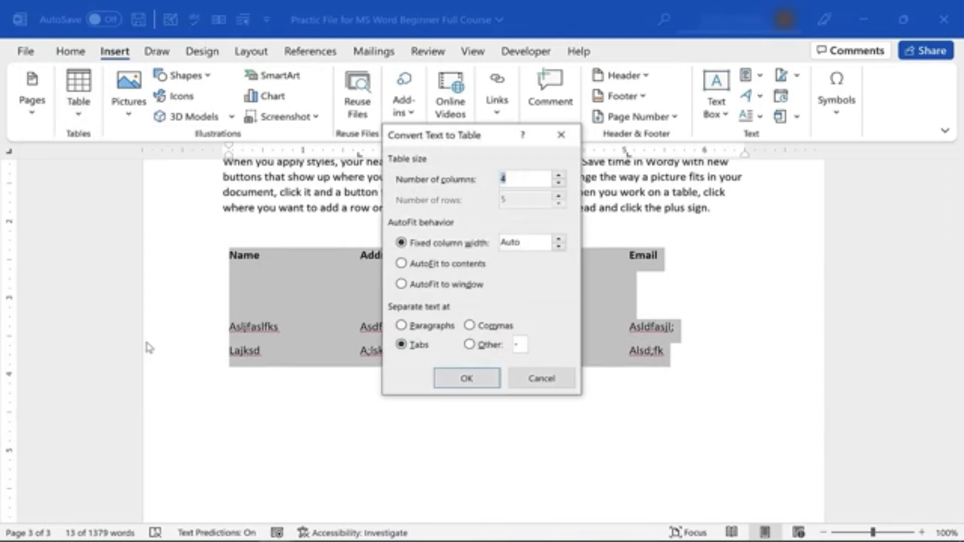
left_click(458, 377)
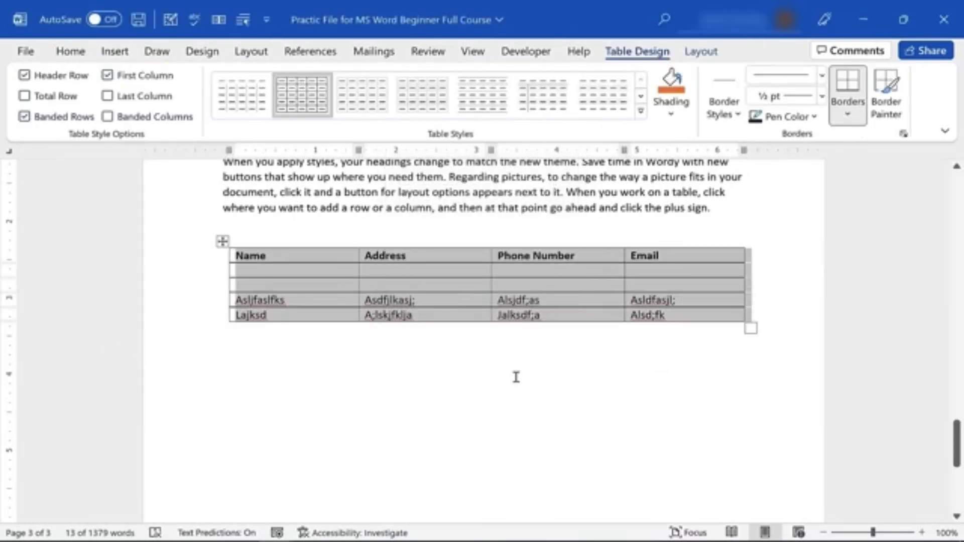
left_click(482, 432)
- Convert the last "Themes and styles" paragraph above the contact table into a table
scroll(474, 422, "up", 3)
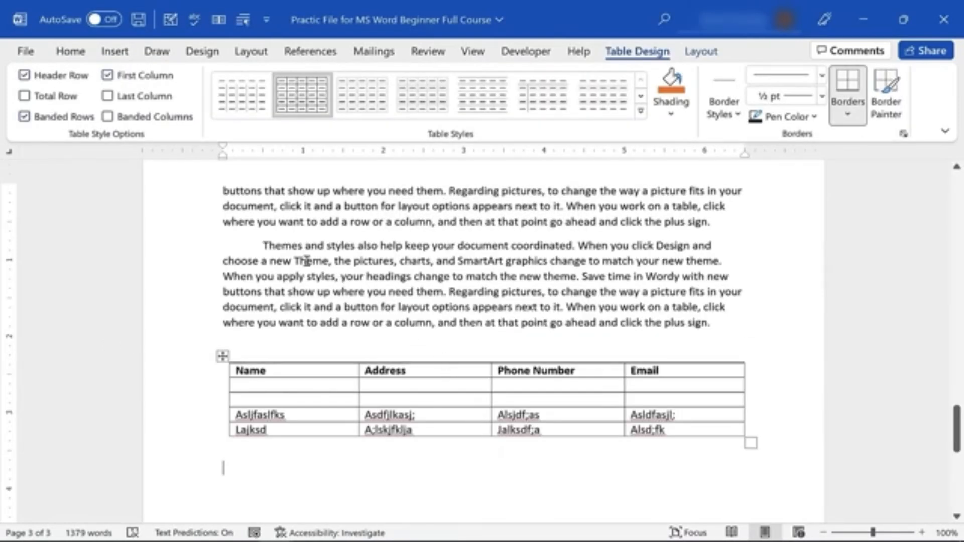
left_click_drag(296, 248, 723, 333)
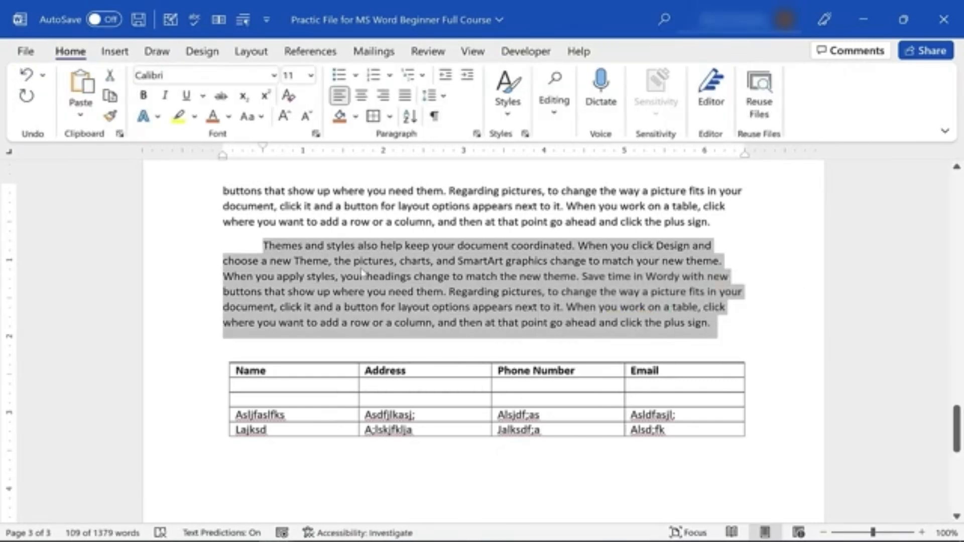
left_click(120, 56)
left_click(79, 101)
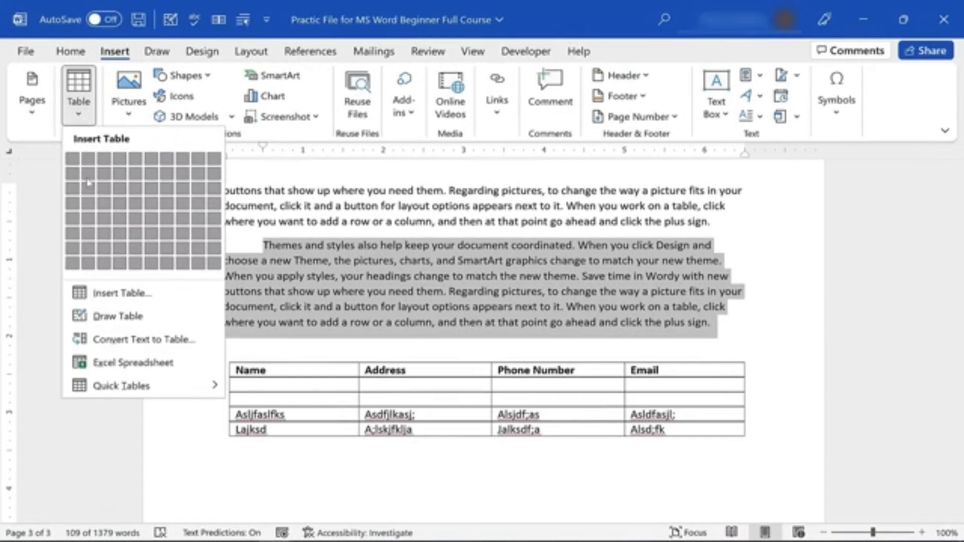
left_click(120, 340)
left_click(470, 381)
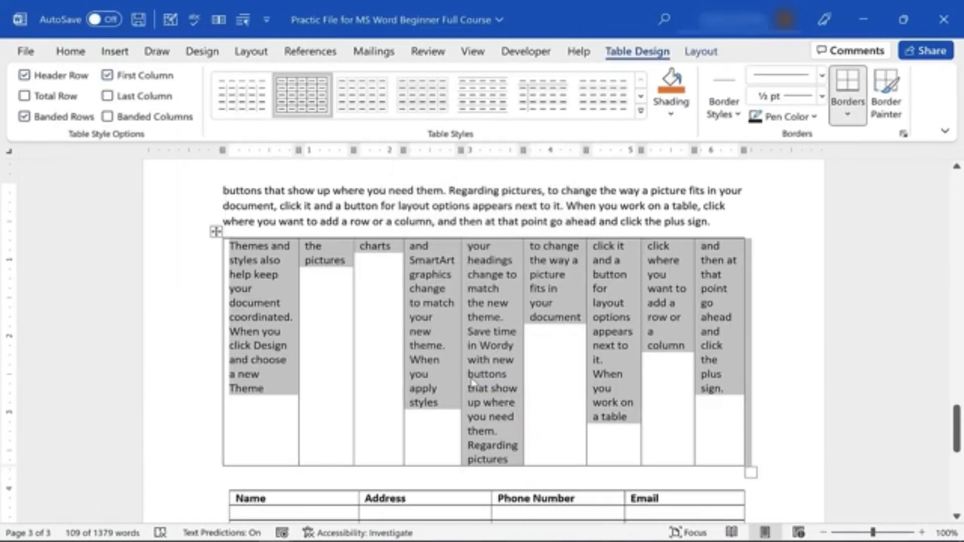
- Undo the paragraph and contact text conversions, back to the contact table in its green table style
key("ctrl+z")
key("ctrl+z")
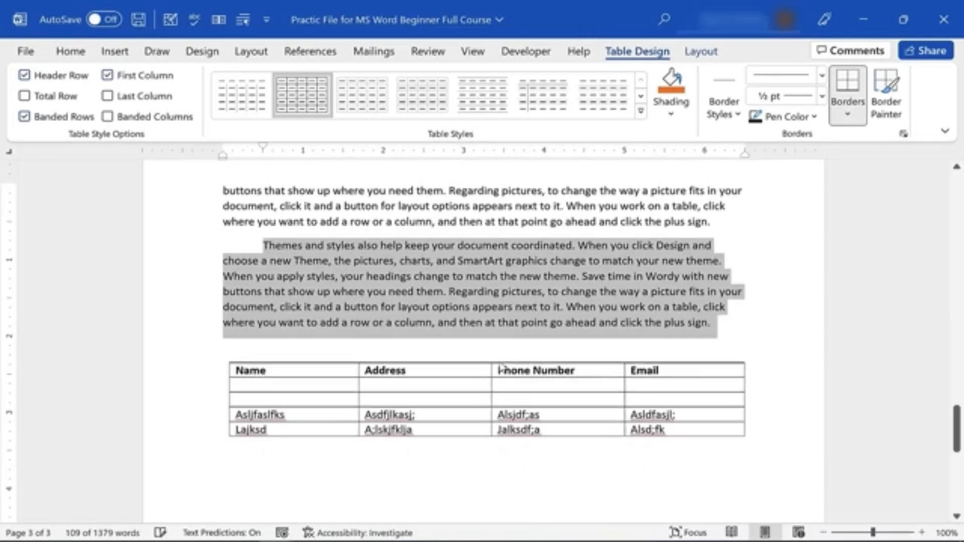
key("ctrl+z")
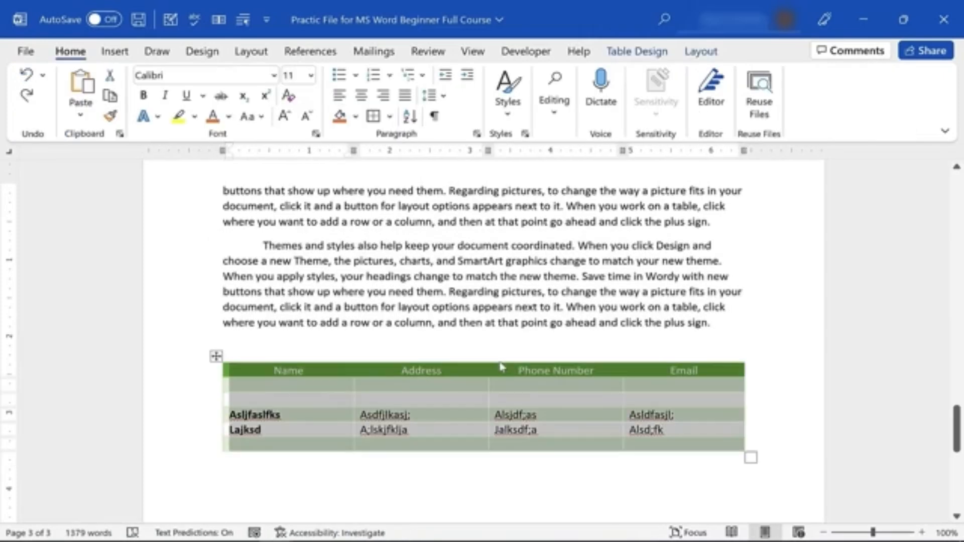
key("ctrl+z")
key("ctrl+z")
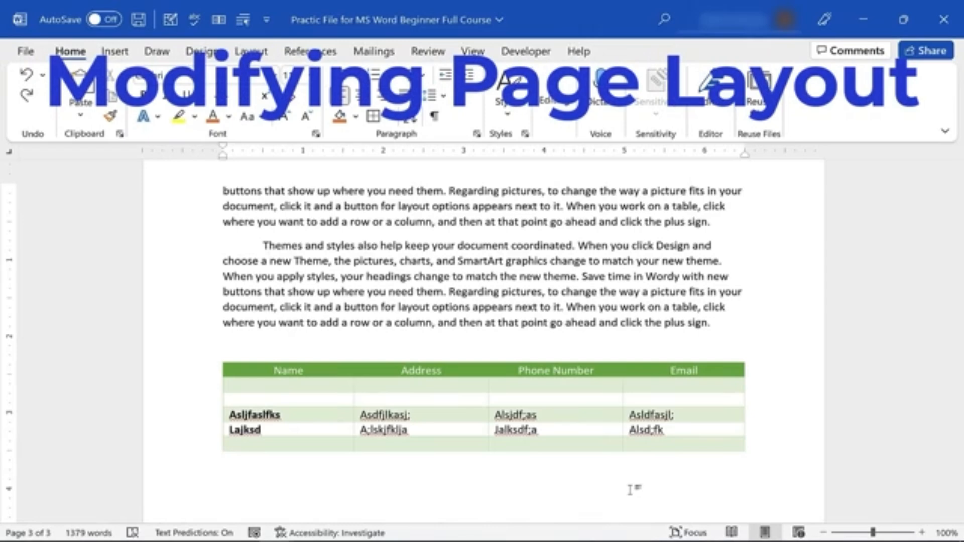
- Change the document's page orientation to landscape and look over the pages
scroll(586, 371, "up", 3)
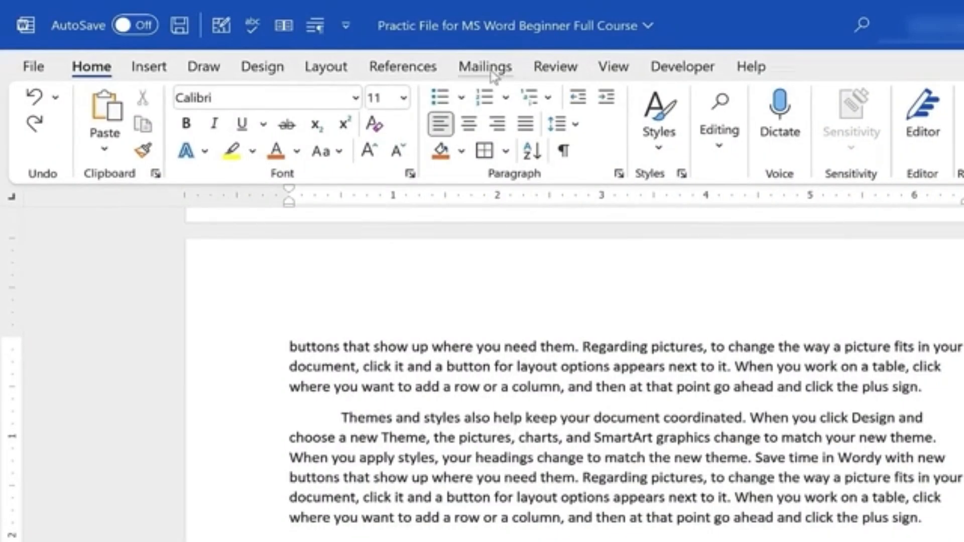
left_click(322, 70)
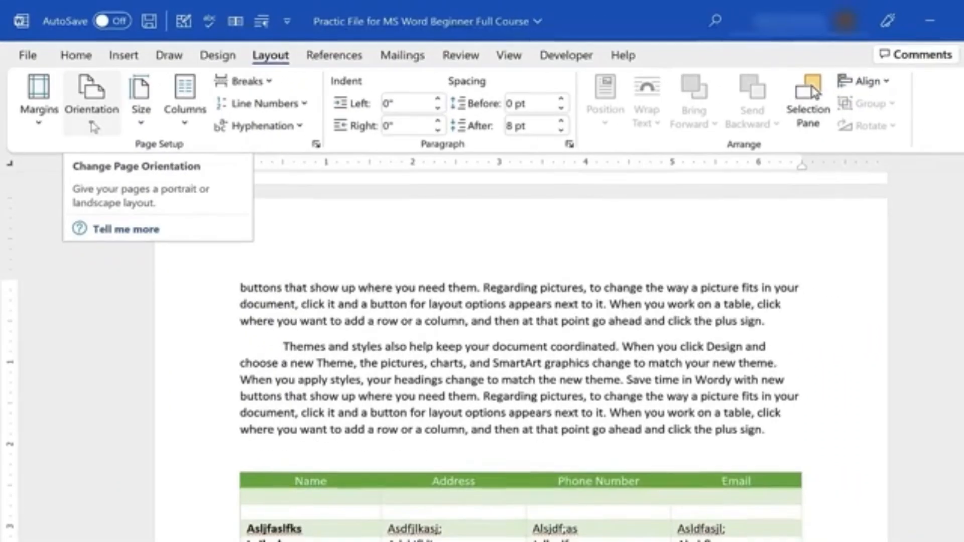
left_click(94, 127)
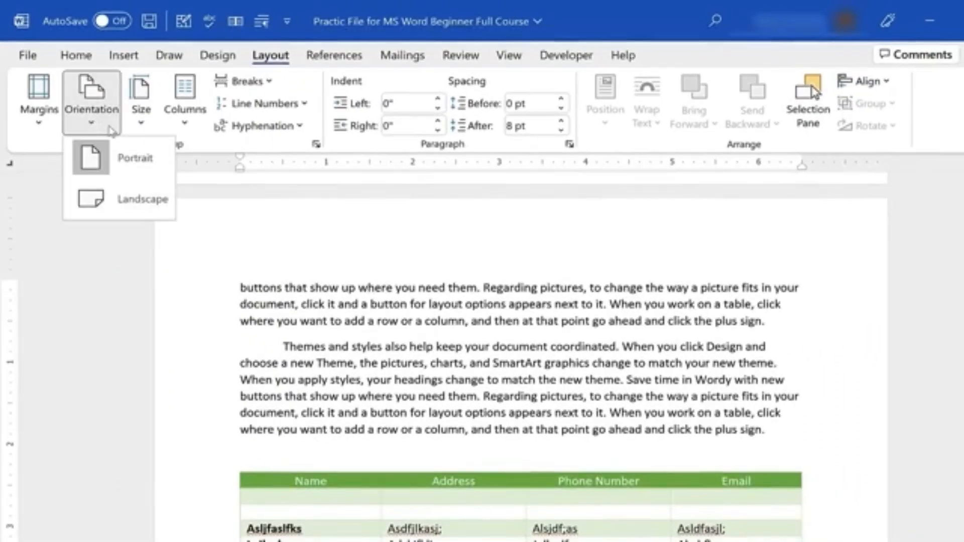
left_click(107, 200)
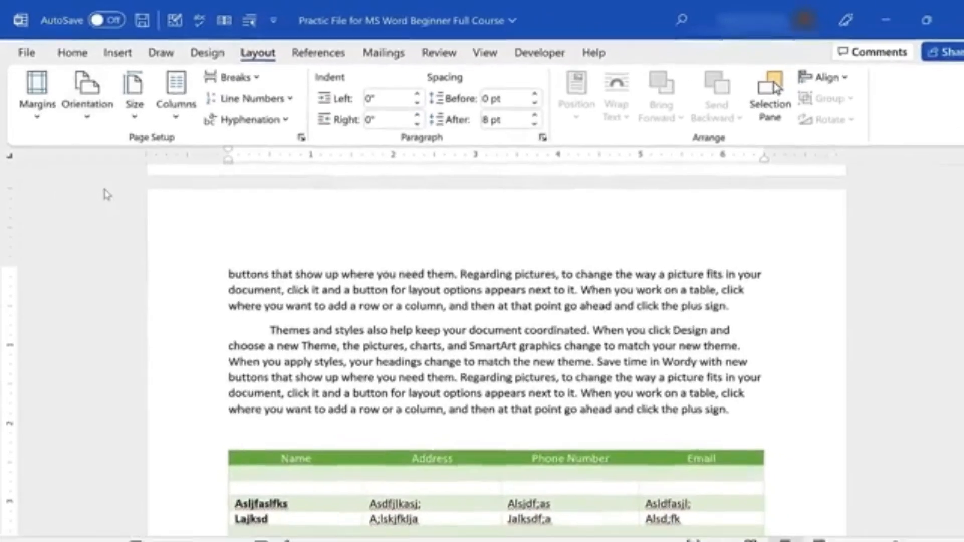
scroll(796, 460, "up", 5)
scroll(783, 462, "down", 3)
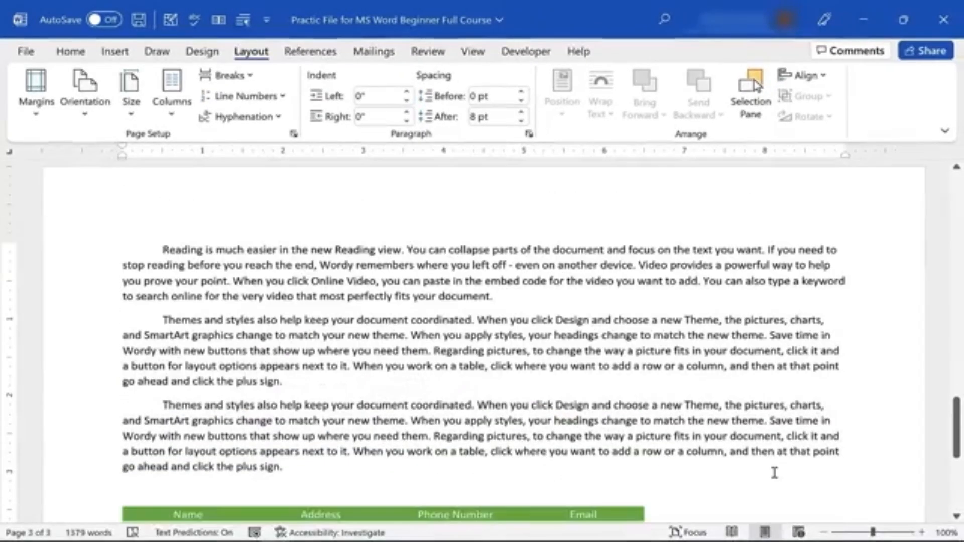
- Set the document's page orientation back to portrait
scroll(772, 467, "down", 4)
left_click(85, 93)
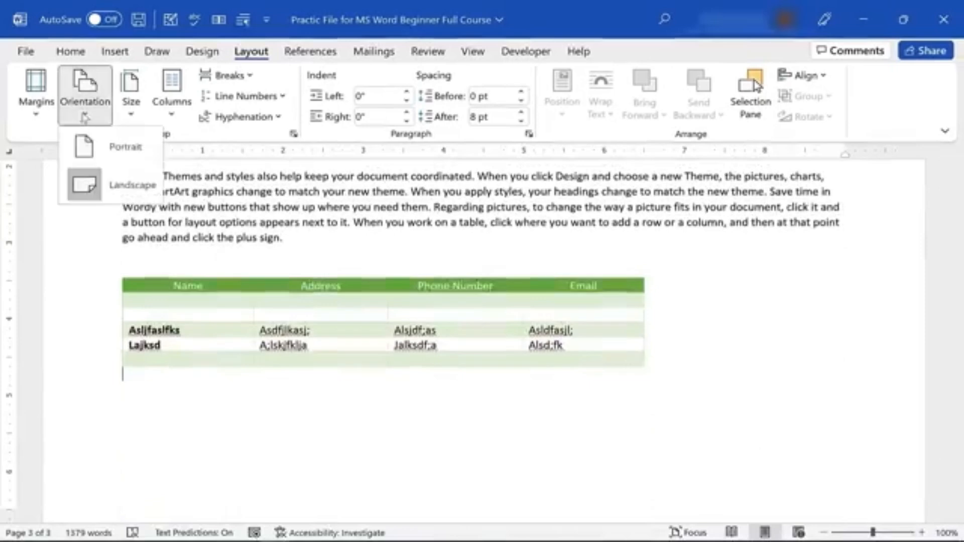
left_click(115, 148)
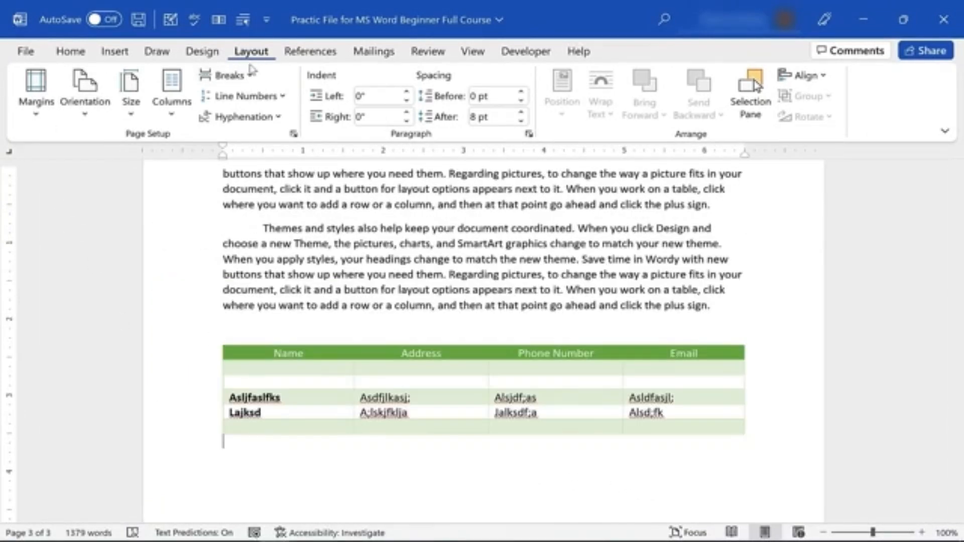
- Try the Legal 8.5" x 14" paper size on the document and undo the change
left_click(134, 116)
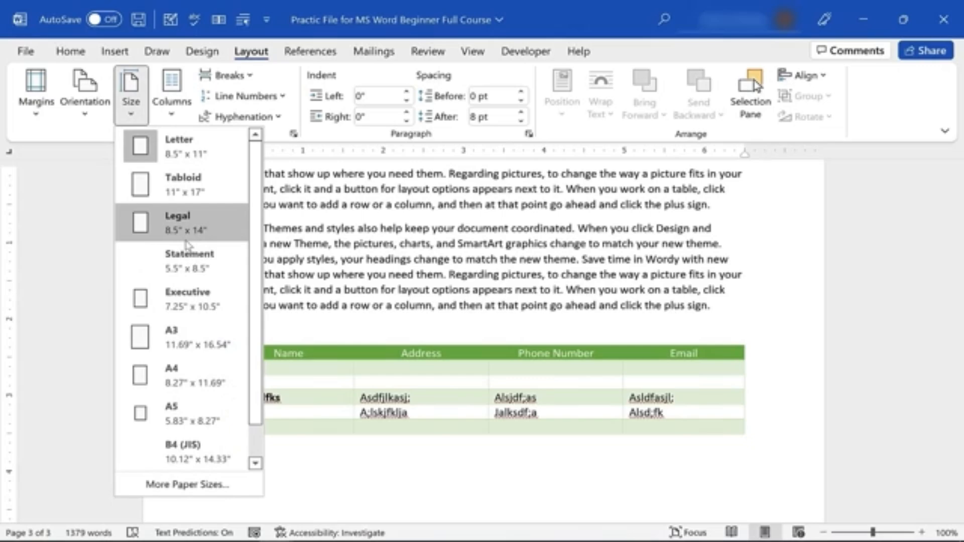
left_click(186, 239)
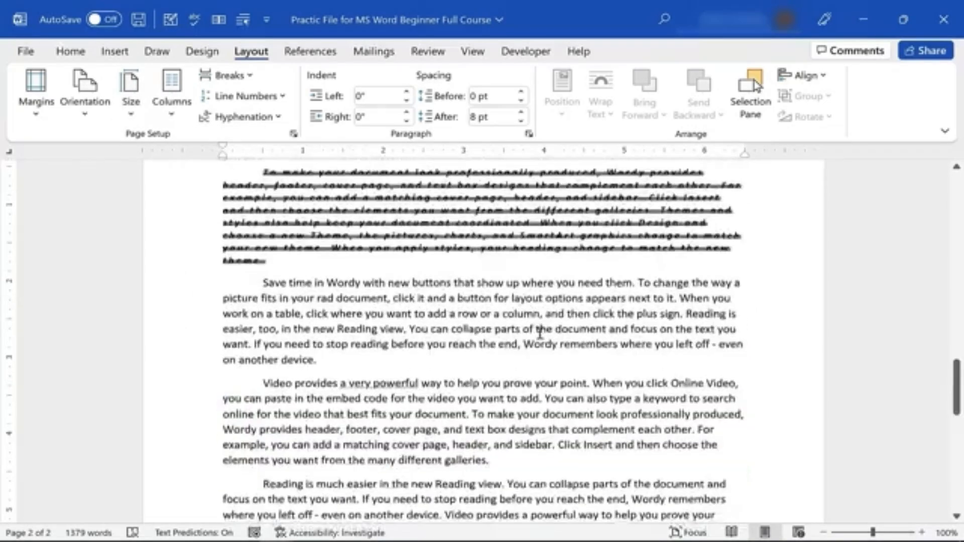
scroll(530, 342, "down", 3)
scroll(512, 349, "up", 6)
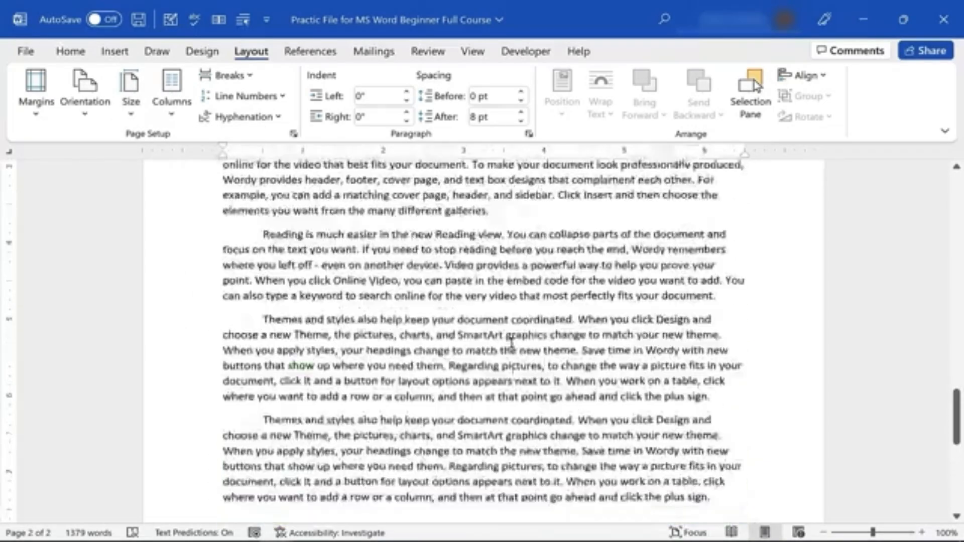
key("ctrl+z")
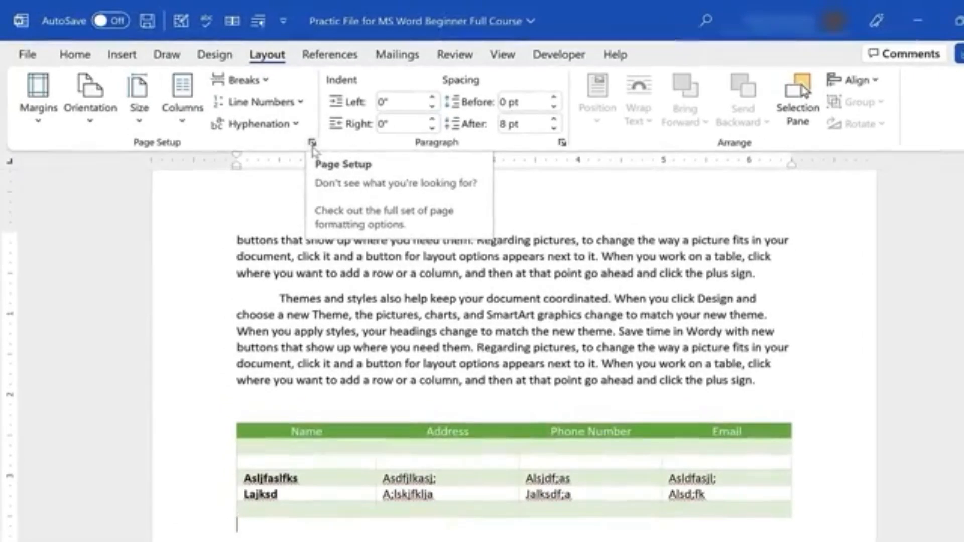
- Set the left page margin to 0.5" in the Page Setup settings
left_click(312, 143)
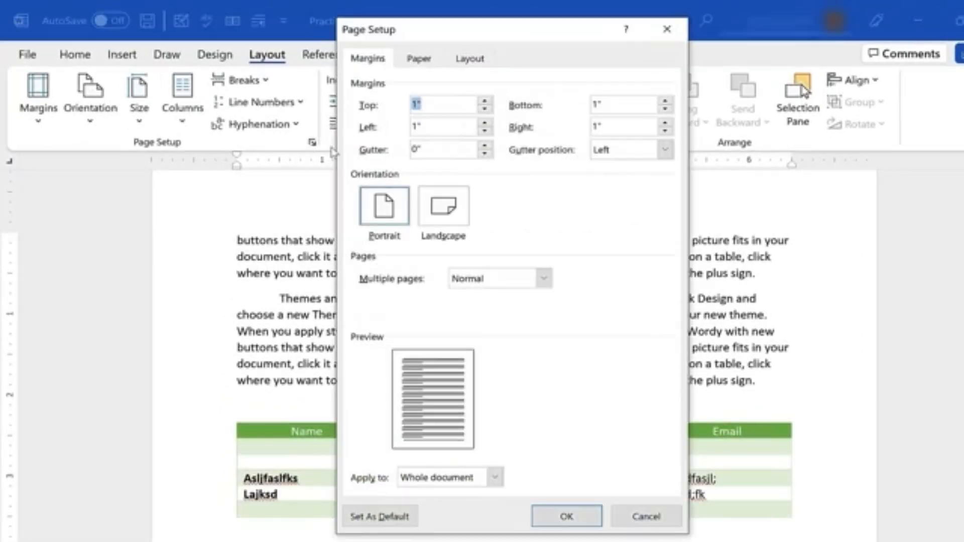
left_click(368, 59)
left_click(484, 131)
left_click(485, 131)
left_click(484, 131)
left_click(485, 131)
left_click(484, 131)
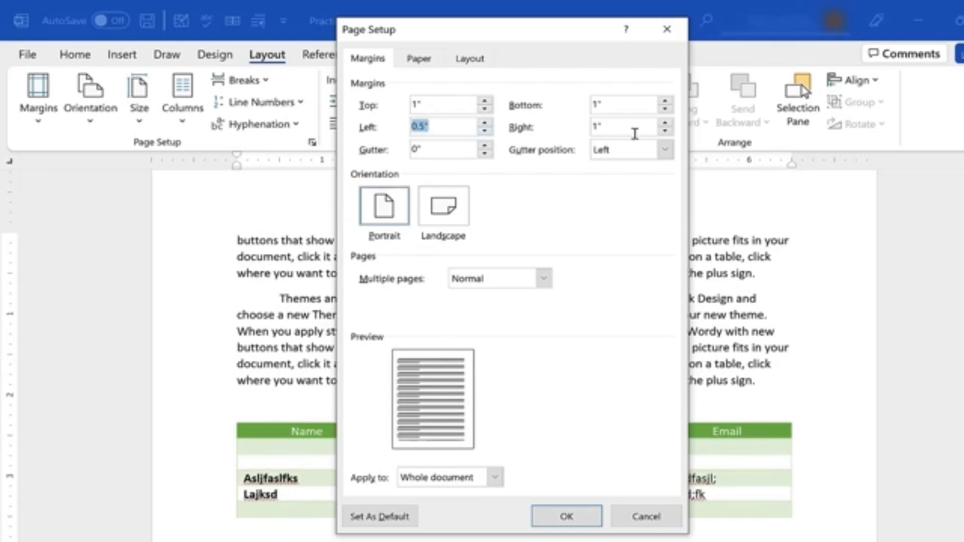
- Set the right page margin to 0.5" and apply the page setup to the whole document
left_click(666, 132)
left_click(665, 132)
left_click(666, 131)
left_click(665, 131)
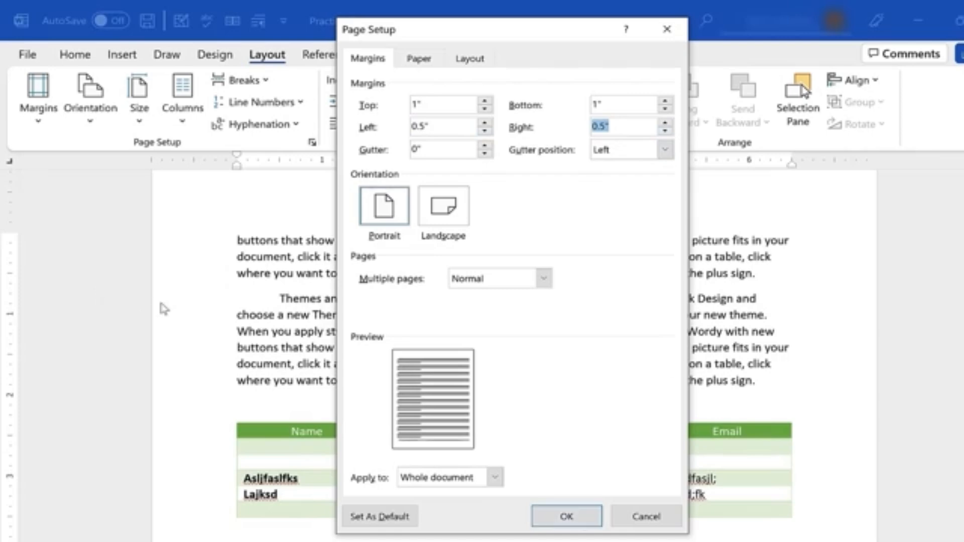
left_click(583, 518)
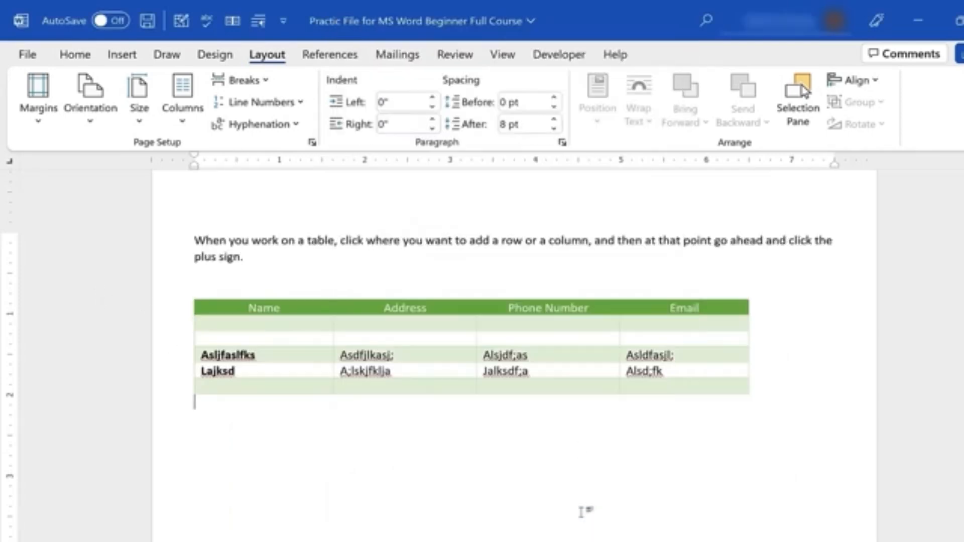
- Review the margin, paper and layout settings in Page Setup and leave without changing anything
left_click(312, 143)
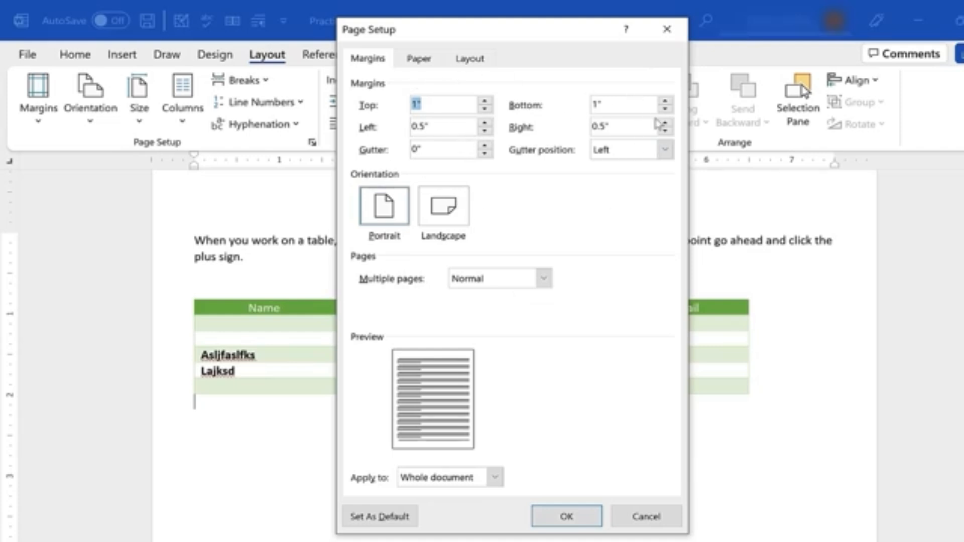
left_click(420, 59)
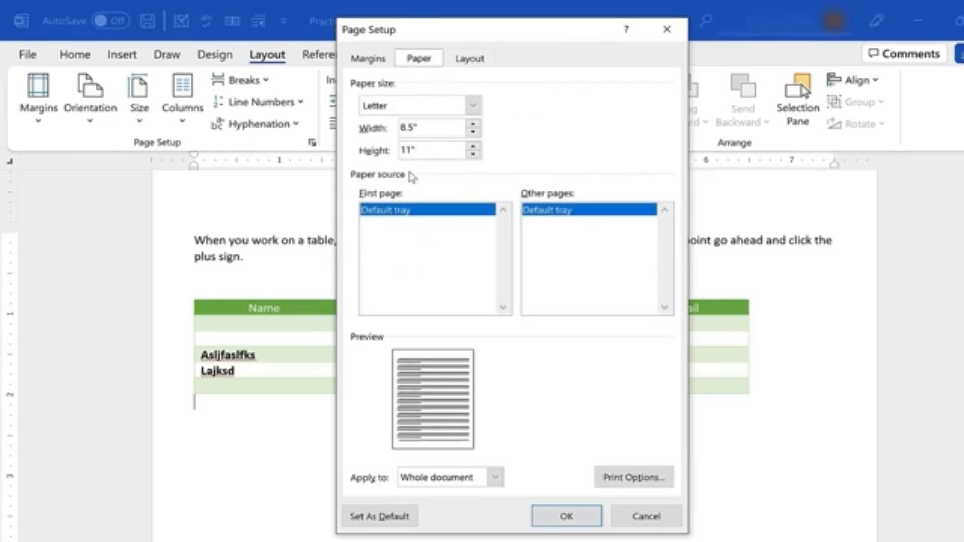
left_click(470, 59)
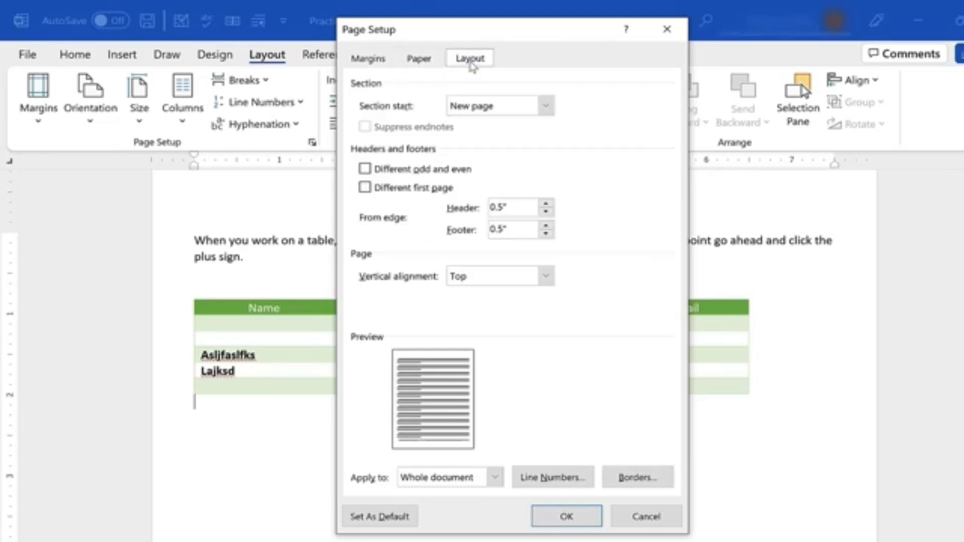
left_click(368, 59)
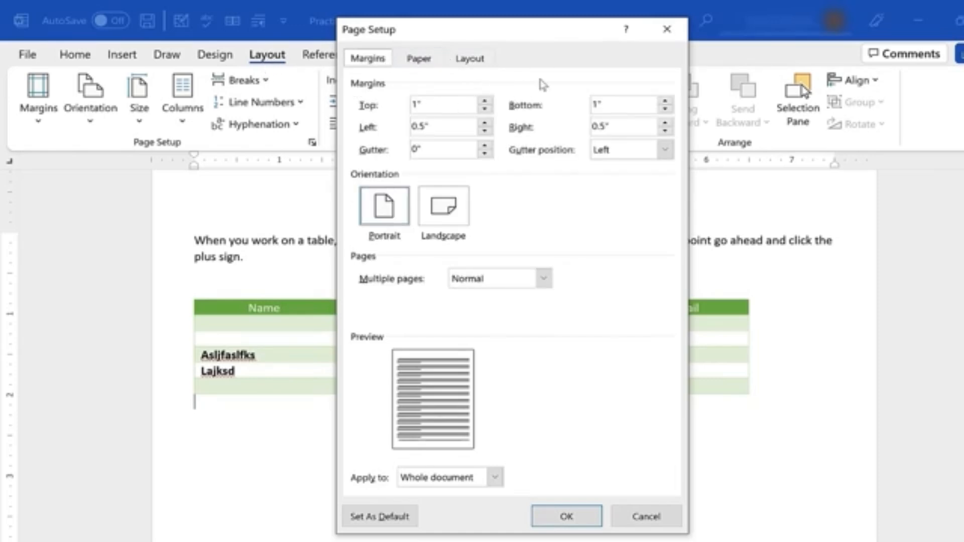
left_click(649, 520)
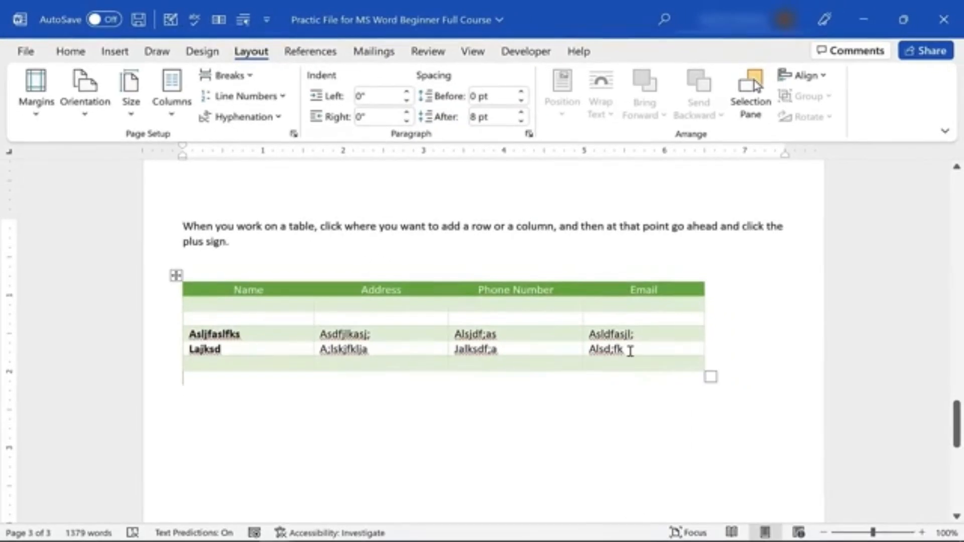
- Insert page numbers at the bottom of the page using the centred Plain Number 2 style
scroll(482, 332, "down", 6)
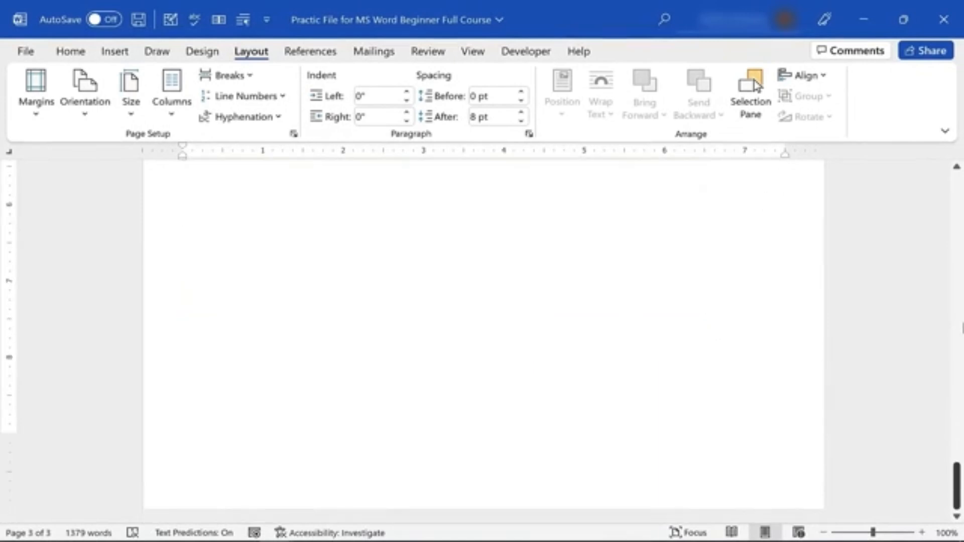
scroll(897, 281, "up", 8)
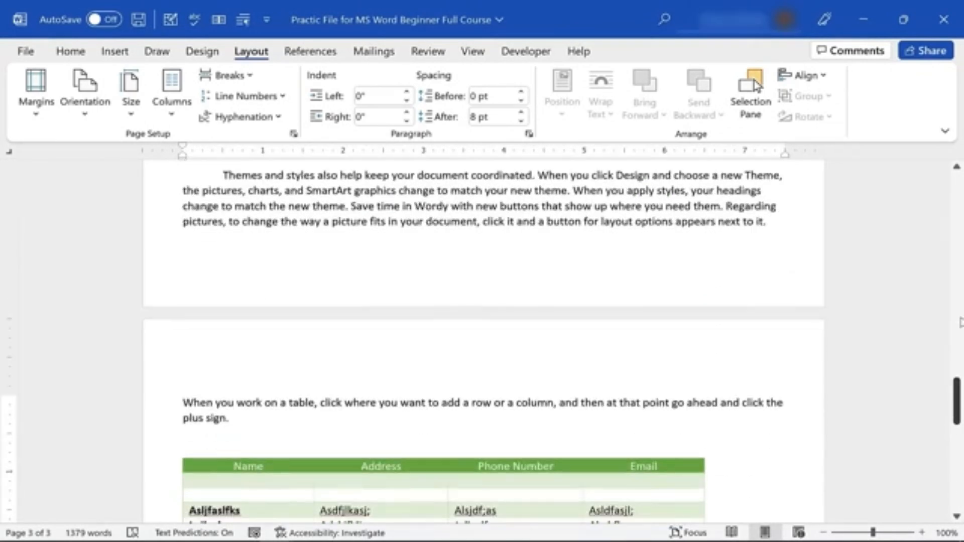
scroll(546, 211, "up", 12)
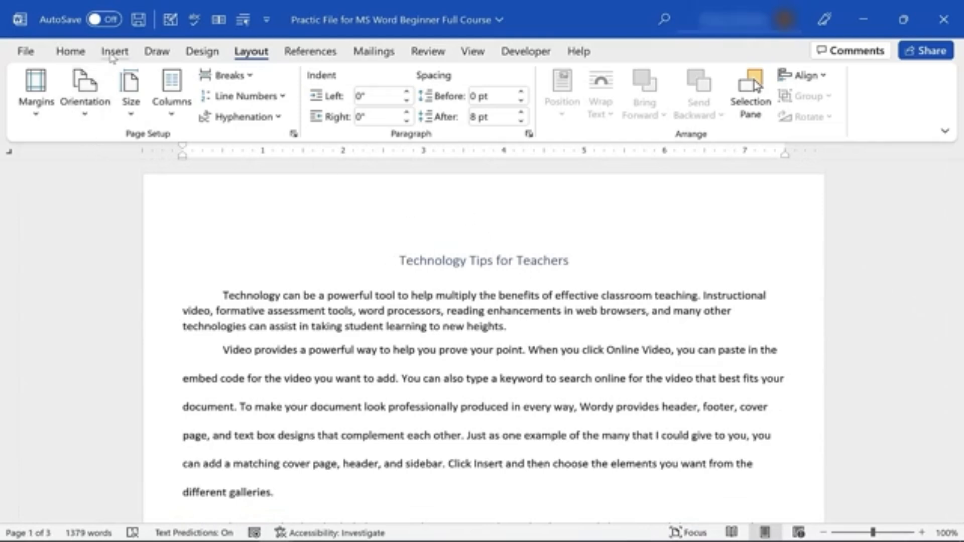
left_click(113, 52)
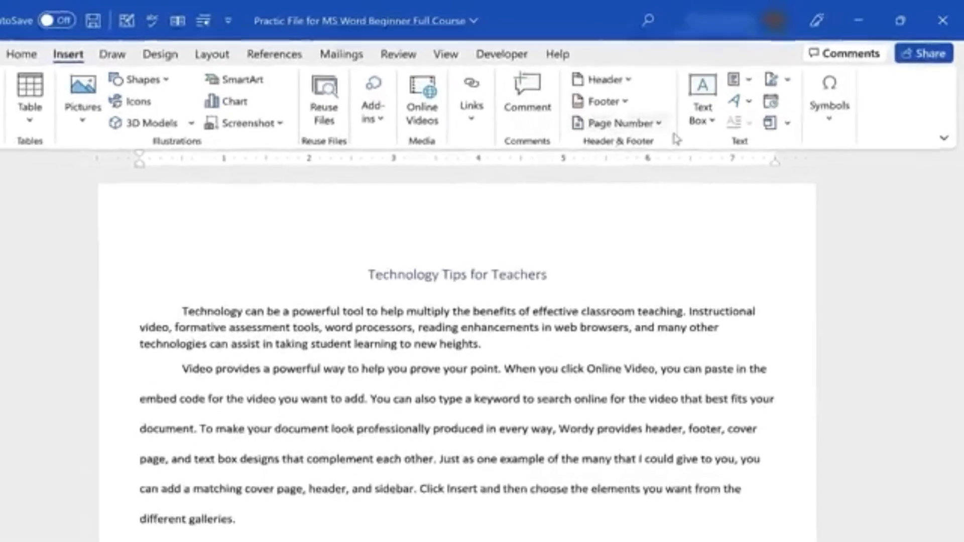
left_click(654, 124)
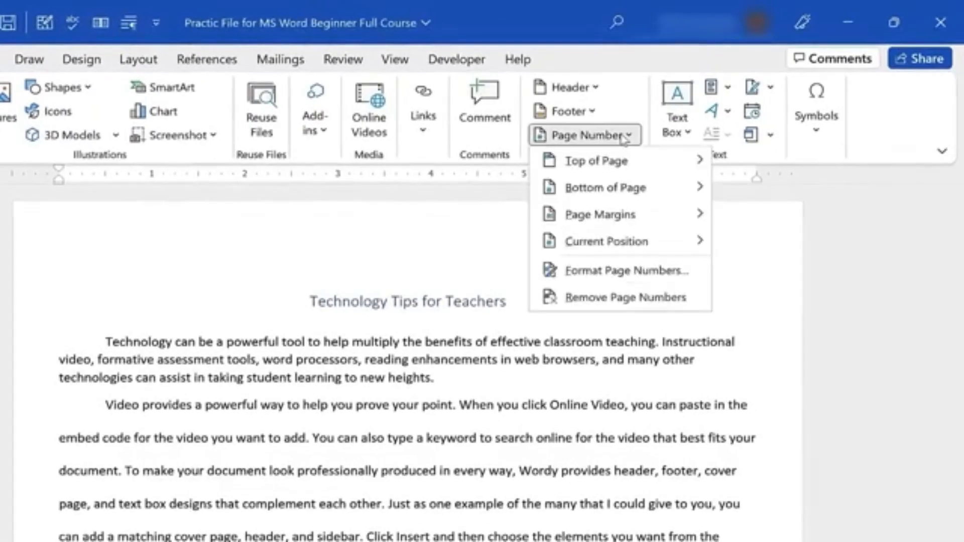
mouse_move(631, 165)
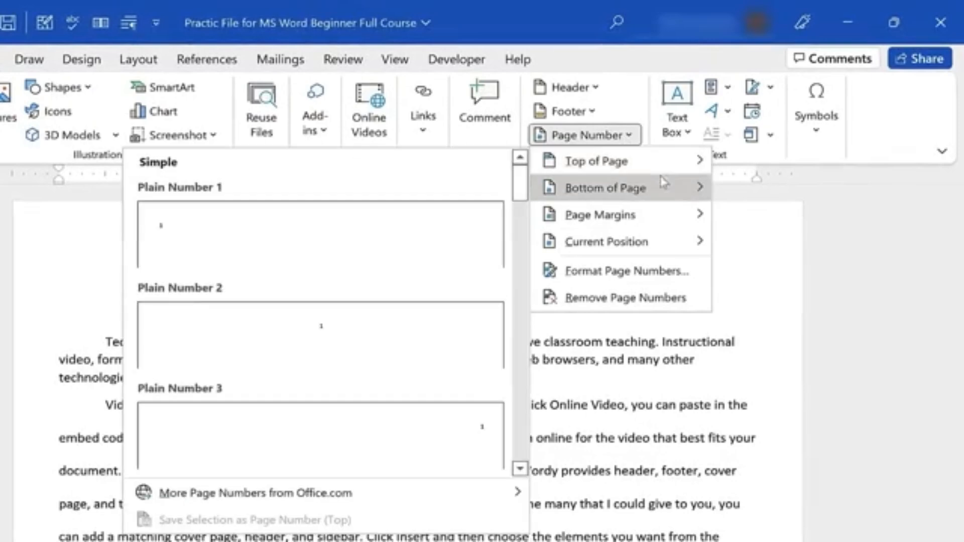
mouse_move(662, 229)
mouse_move(661, 195)
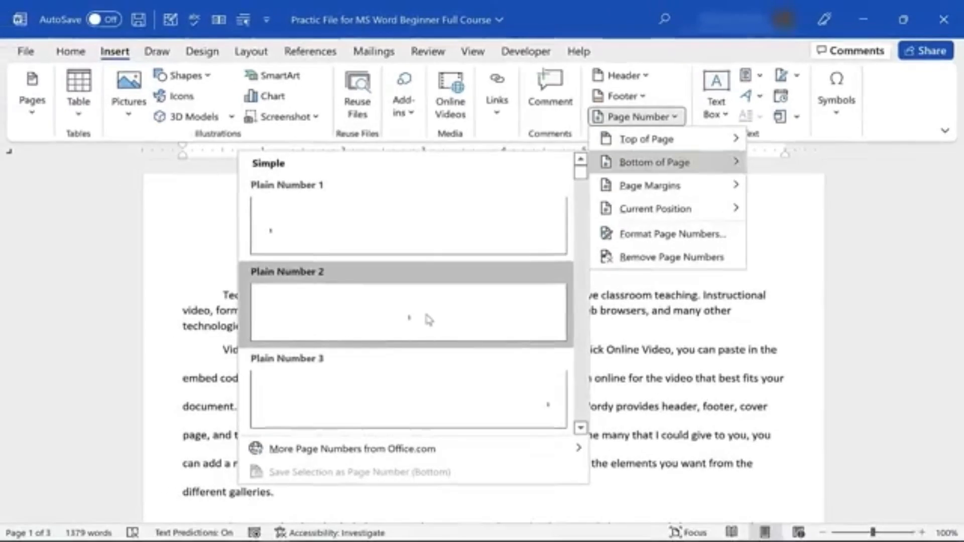
left_click(341, 367)
- Check the page 1 footer and turn on Different First Page for the document's headers and footers
scroll(664, 379, "up", 10)
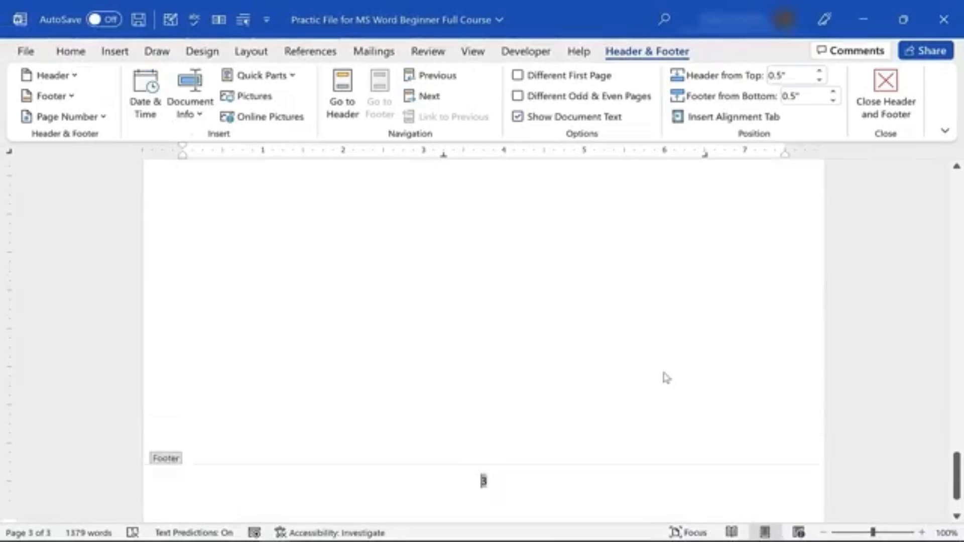
scroll(676, 366, "up", 5)
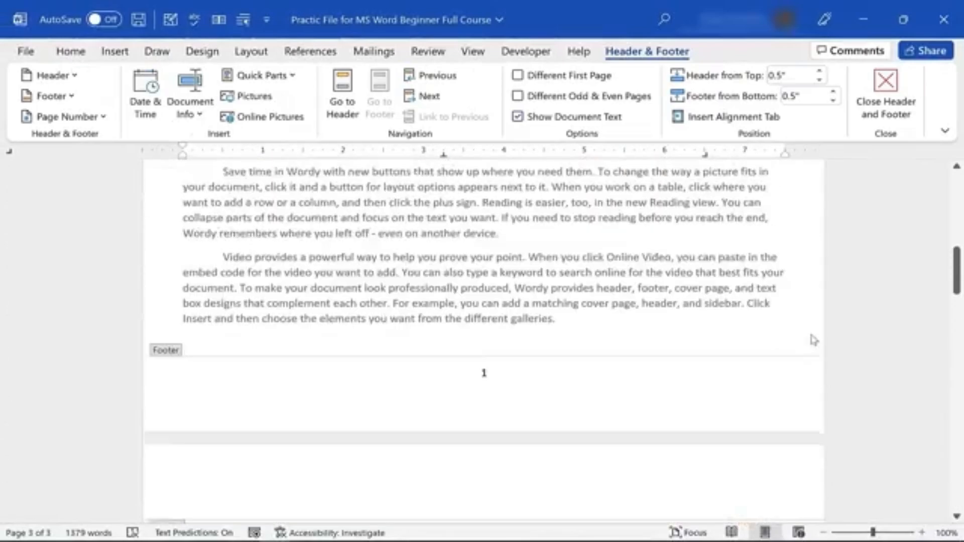
mouse_move(956, 274)
left_mouse_down()
mouse_move(958, 244)
mouse_move(958, 272)
left_mouse_up()
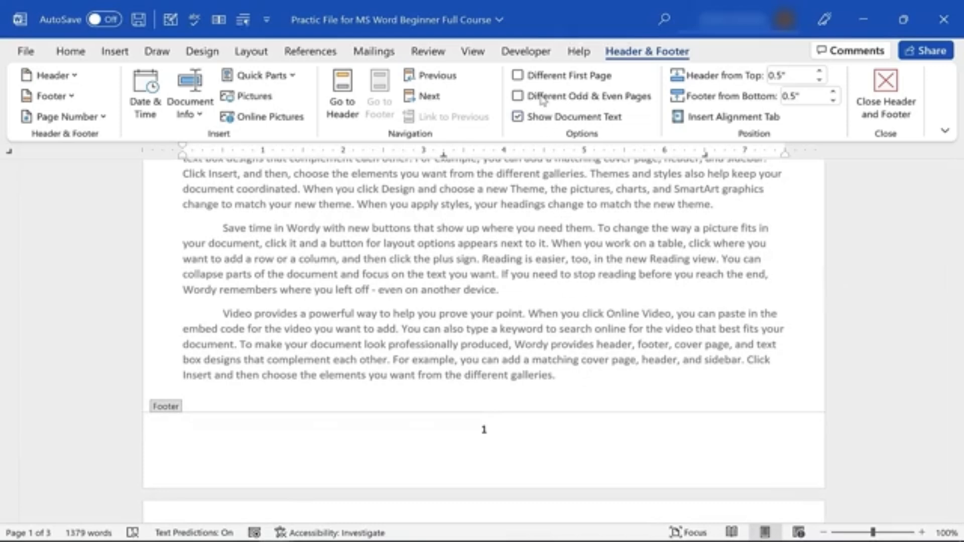
left_click(517, 75)
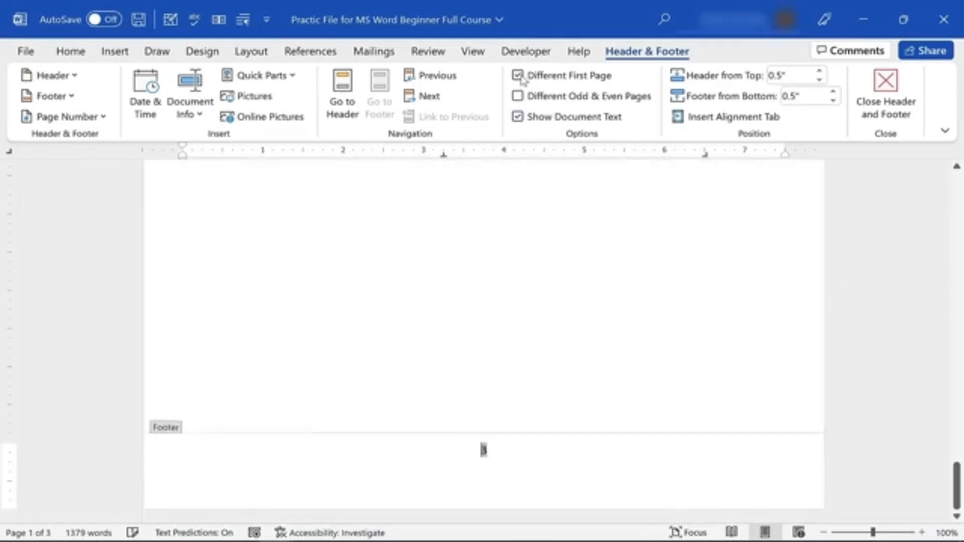
scroll(928, 229, "down", 5)
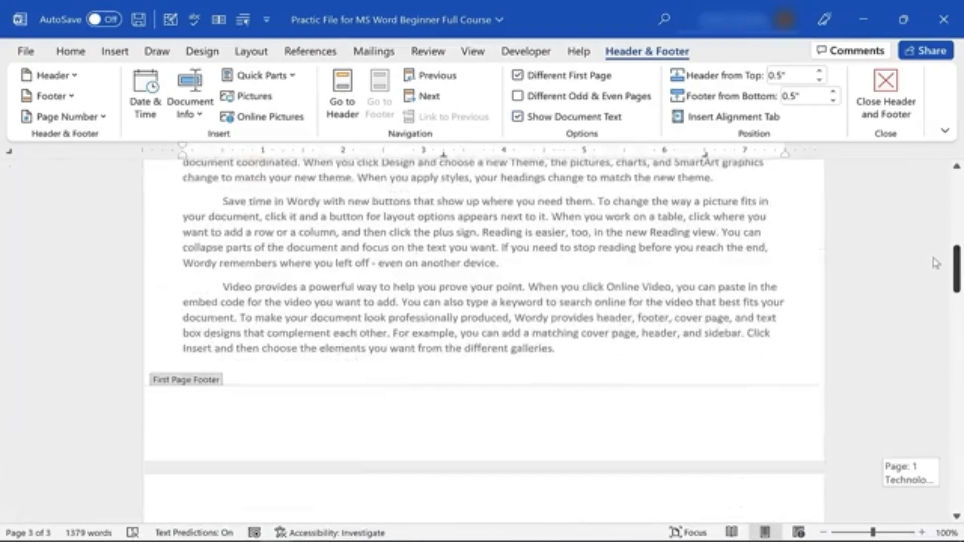
- Enter "Sensitive Information" in the first page header and finish header and footer editing
left_click(342, 91)
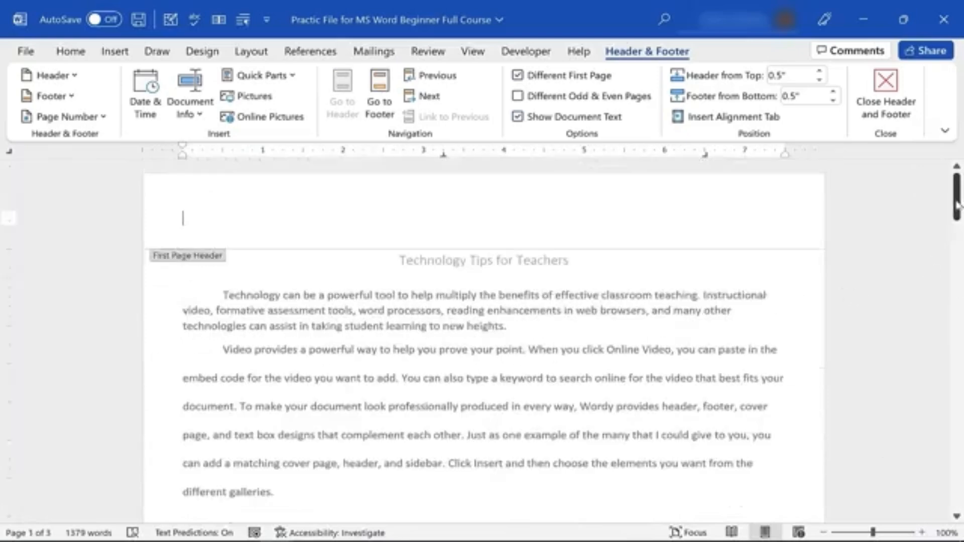
left_click_drag(957, 186, 951, 150)
type("Sens")
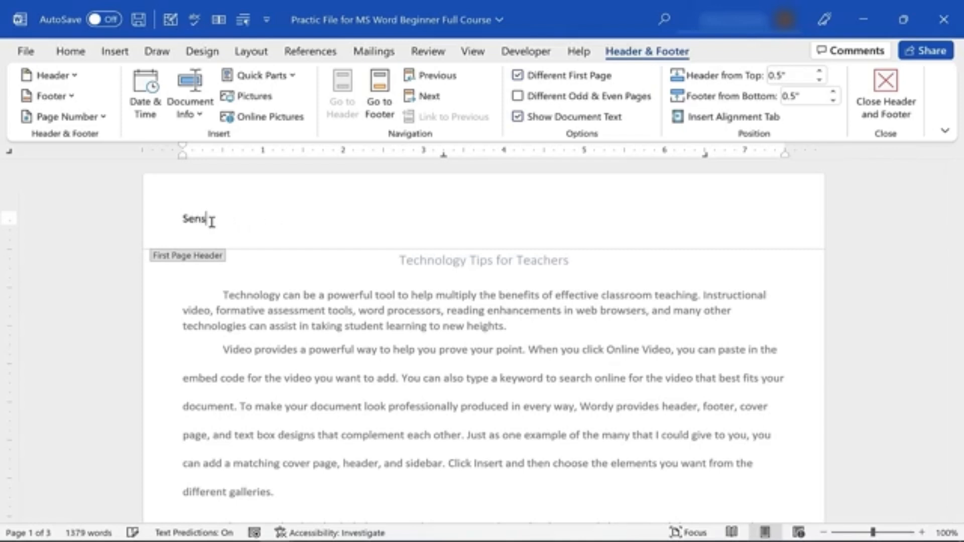
type("itive Information")
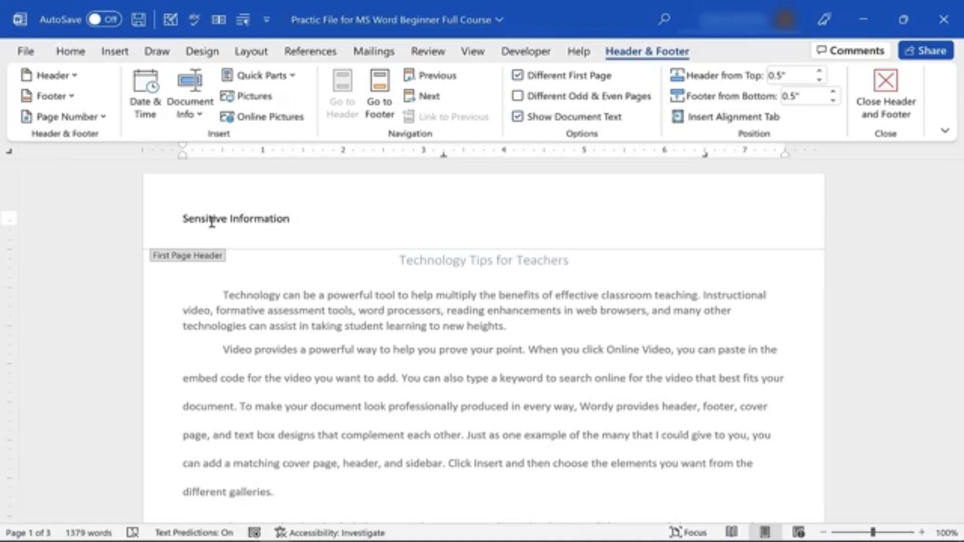
left_click(893, 85)
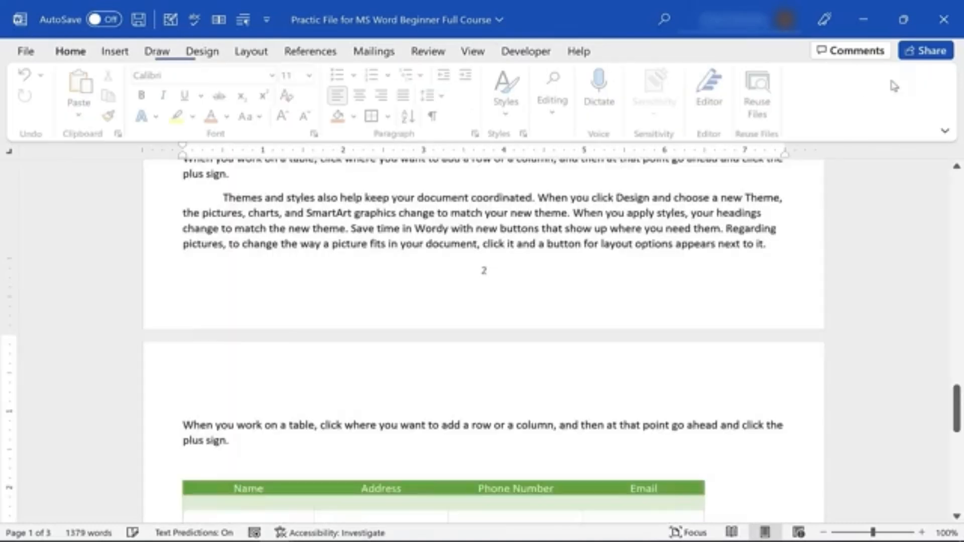
scroll(611, 319, "up", 10)
left_click_drag(956, 296, 956, 198)
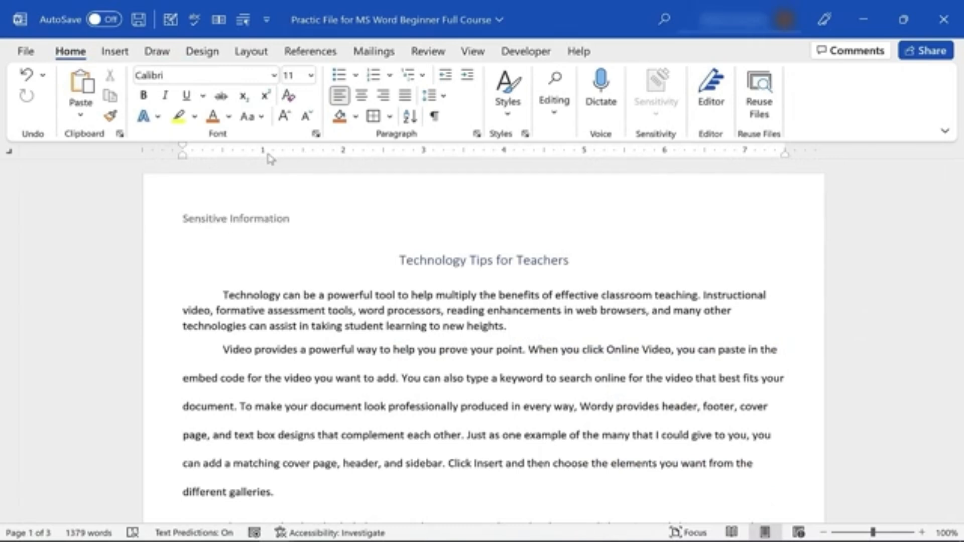
- Look through the built-in header and footer designs without inserting any
left_click(115, 53)
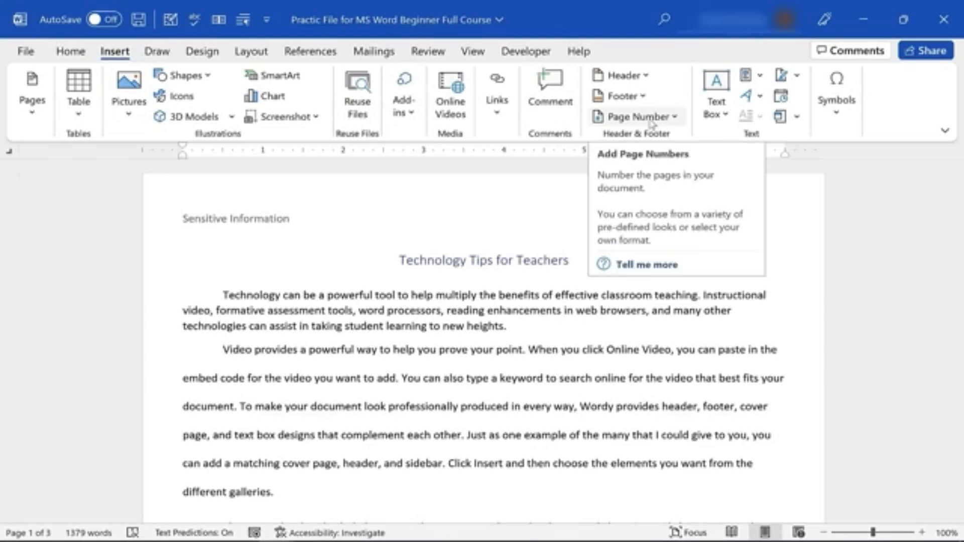
left_click(644, 78)
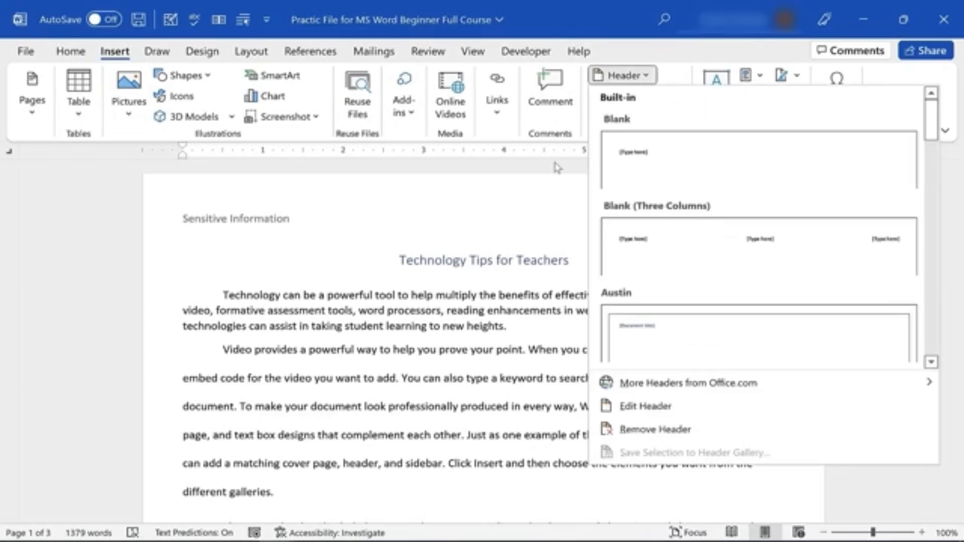
left_click(571, 174)
left_click(622, 95)
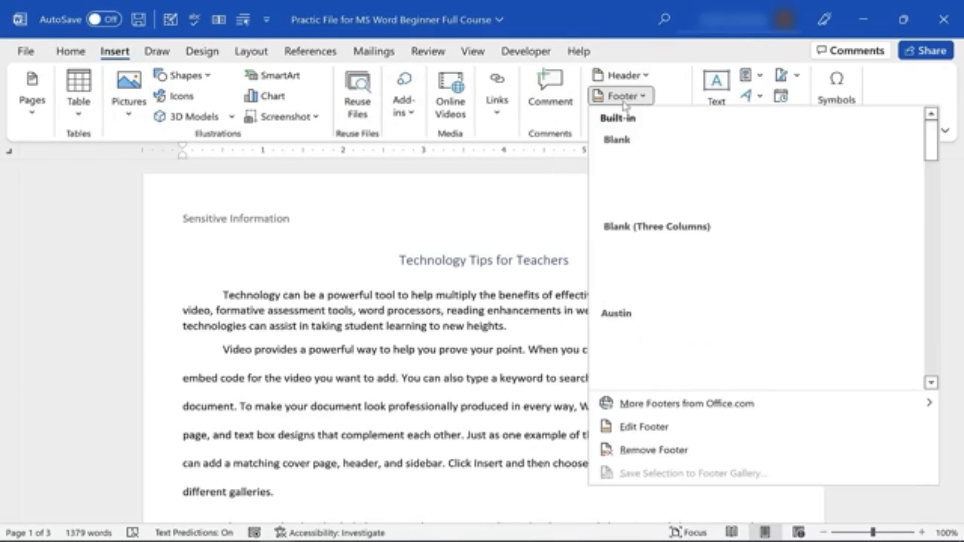
left_click(506, 178)
- Open the page header for editing, review the Document Info options and leave it without adding anything
left_click(632, 82)
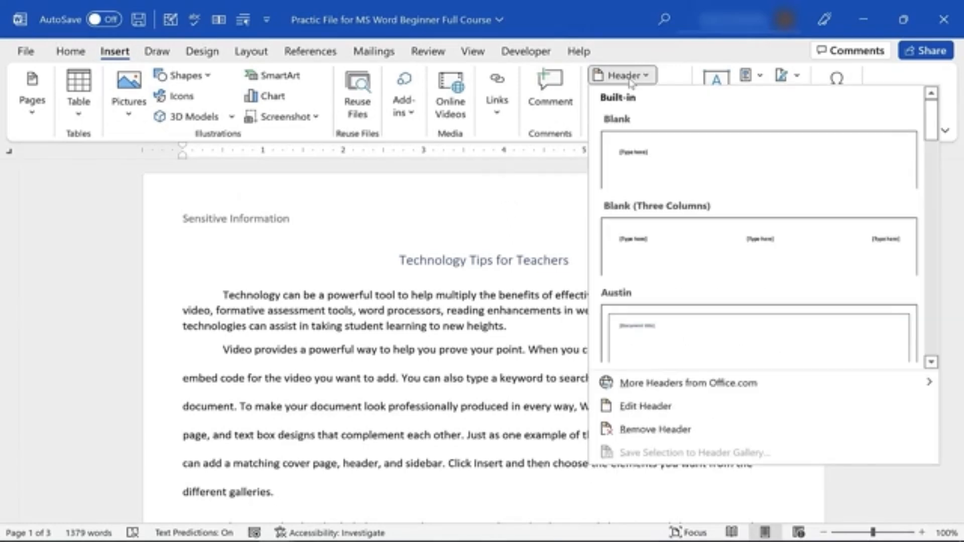
left_click(619, 404)
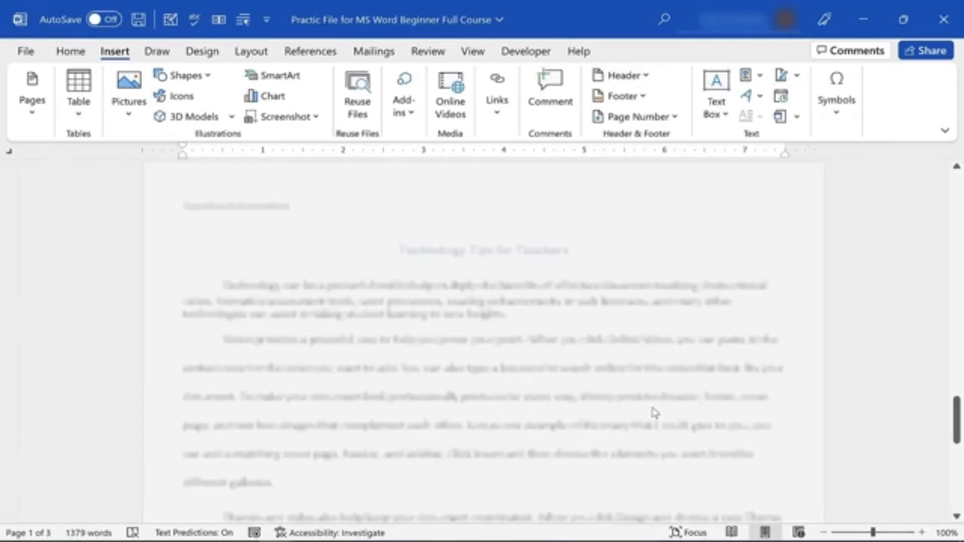
scroll(321, 284, "up", 2)
scroll(377, 247, "down", 1)
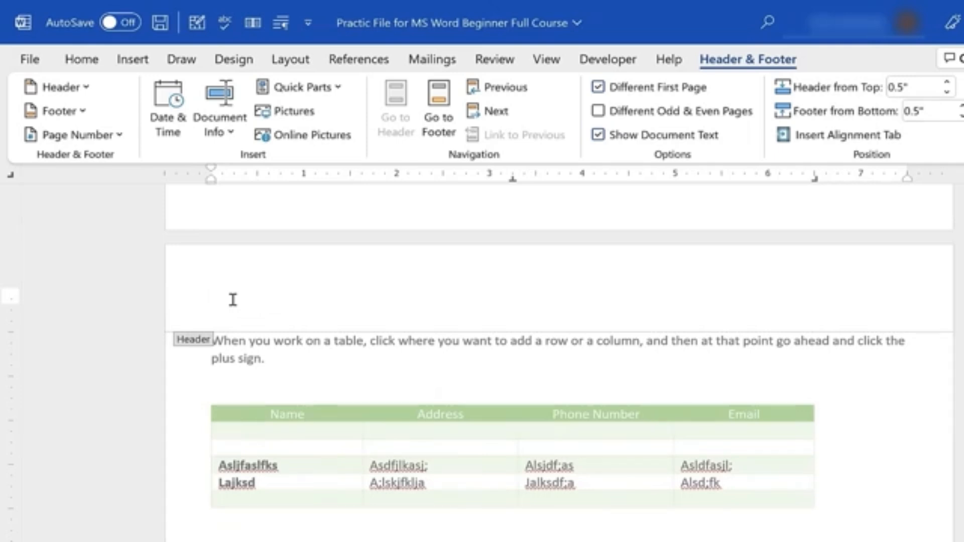
left_click(221, 131)
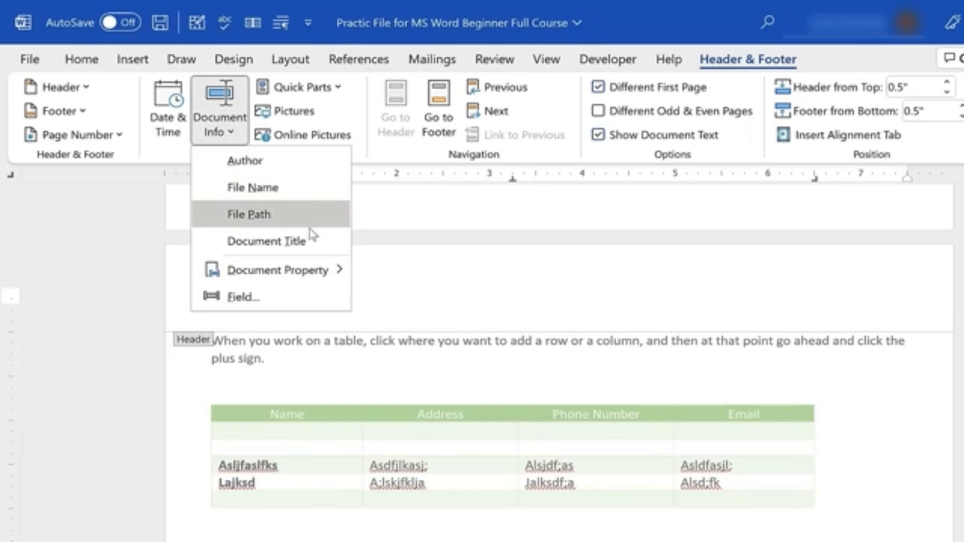
left_click(475, 297)
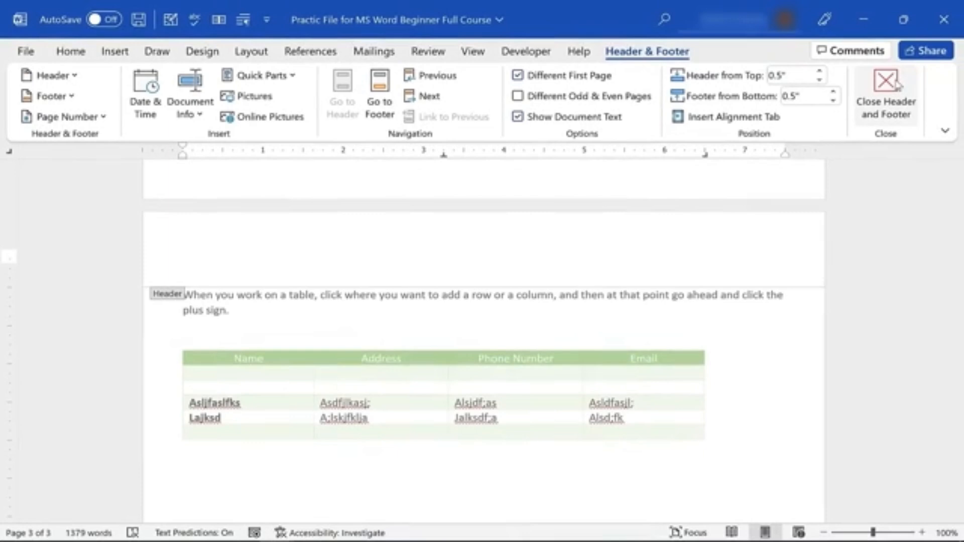
left_click(897, 82)
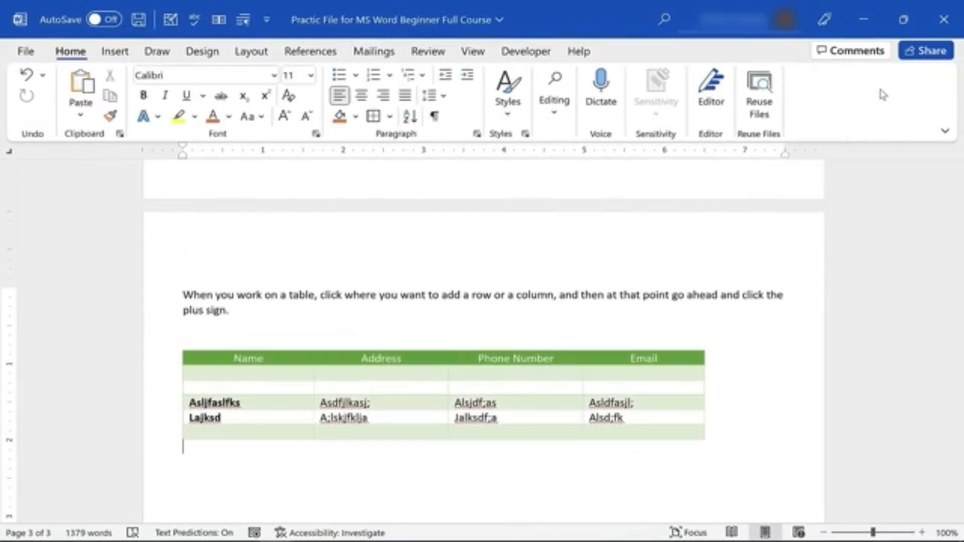
- Add the line "Chapter 1:" between the Technology Tips for Teachers title and the first body paragraph
left_click_drag(958, 402, 957, 406)
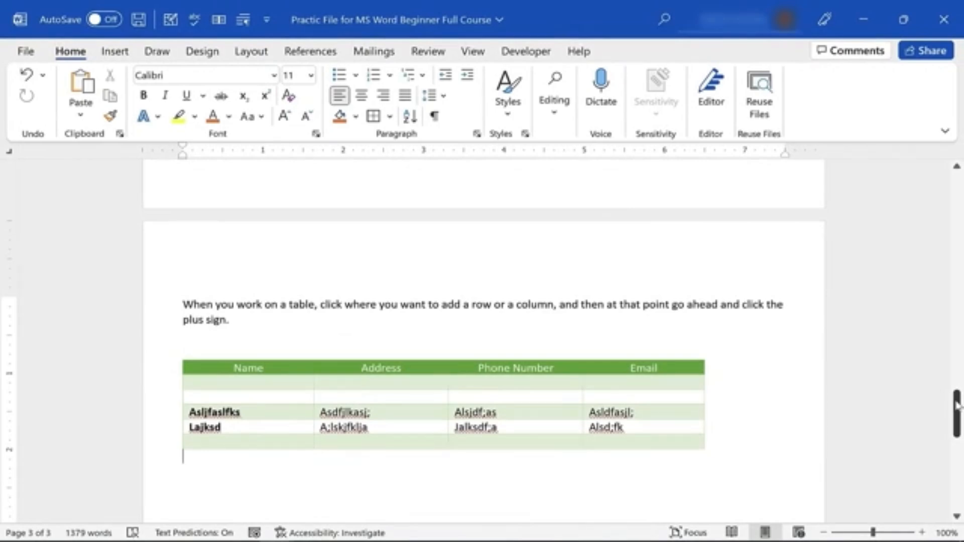
left_click_drag(957, 405, 921, 200)
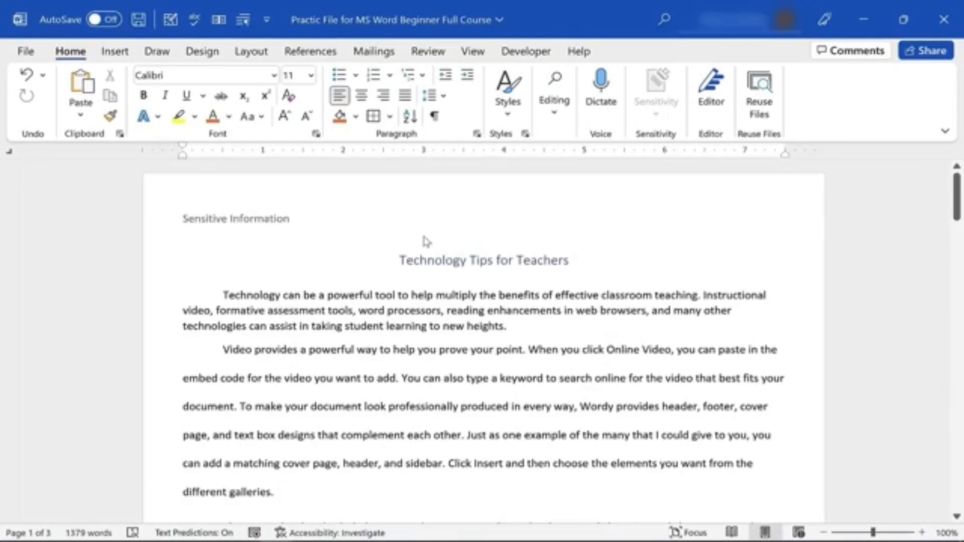
left_click(219, 288)
left_click(238, 292)
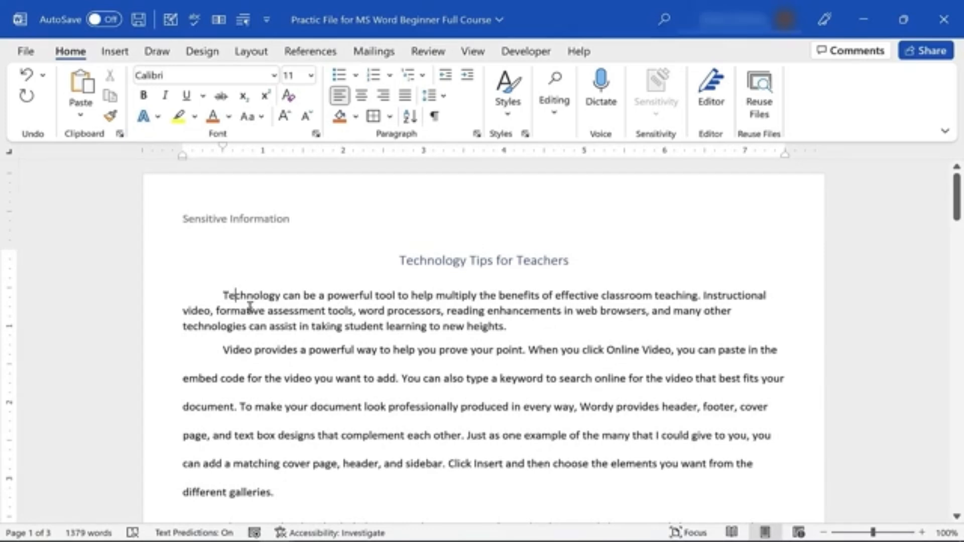
key("Return")
key("Return")
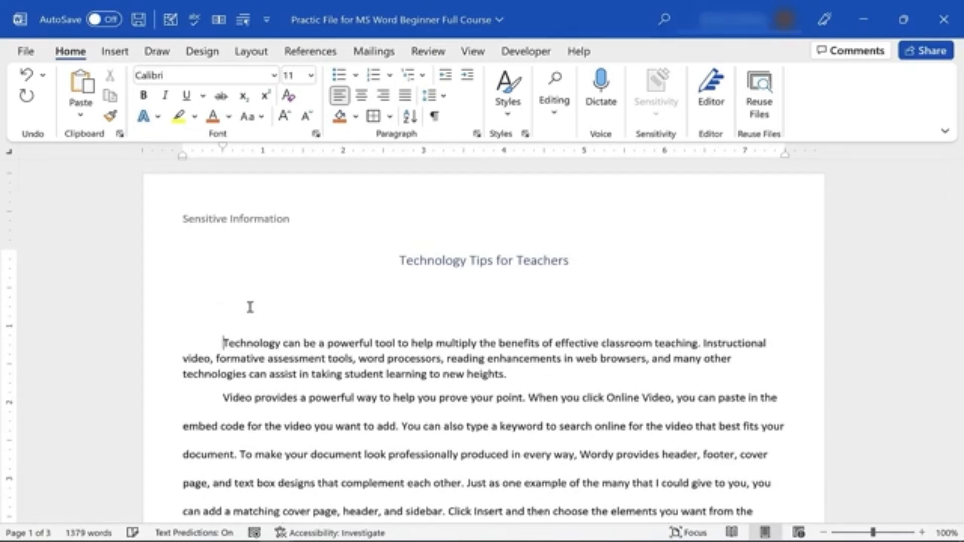
key("BackSpace")
key("BackSpace")
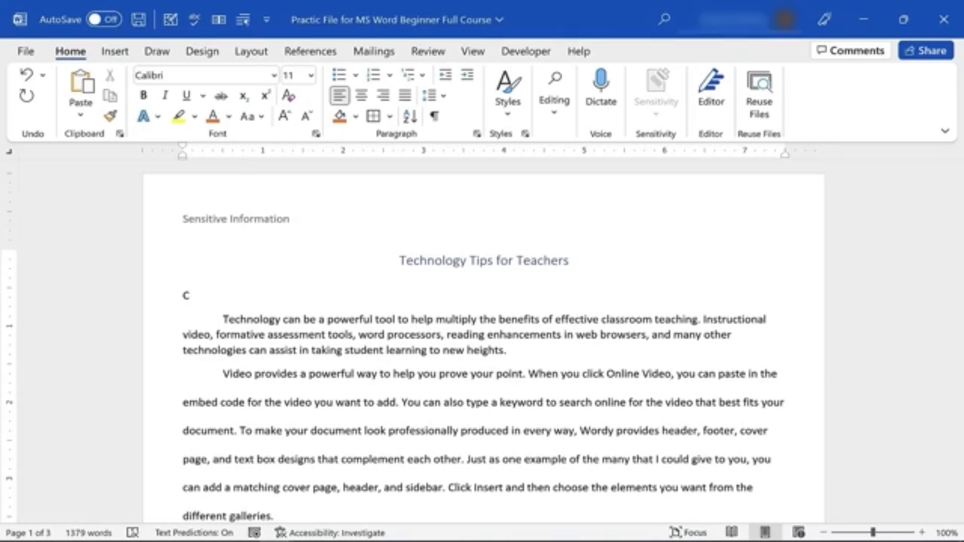
type("Chapter 1:")
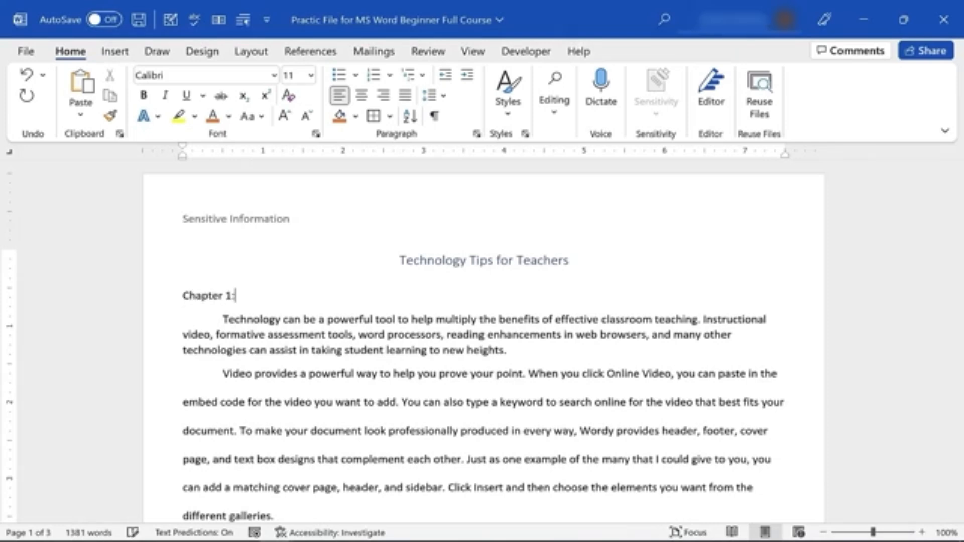
- Make the "Chapter 1:" line under the document title bold
left_click_drag(240, 297, 176, 300)
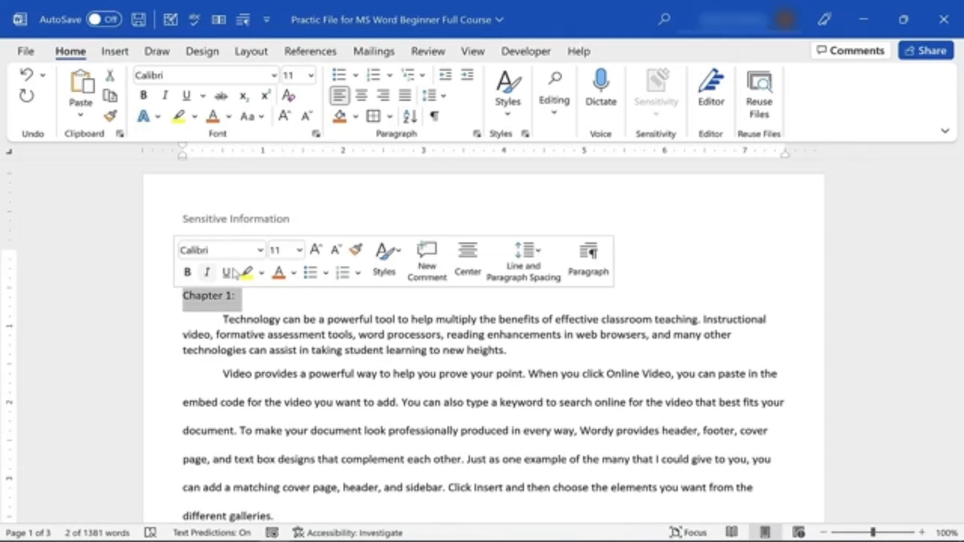
left_click(188, 273)
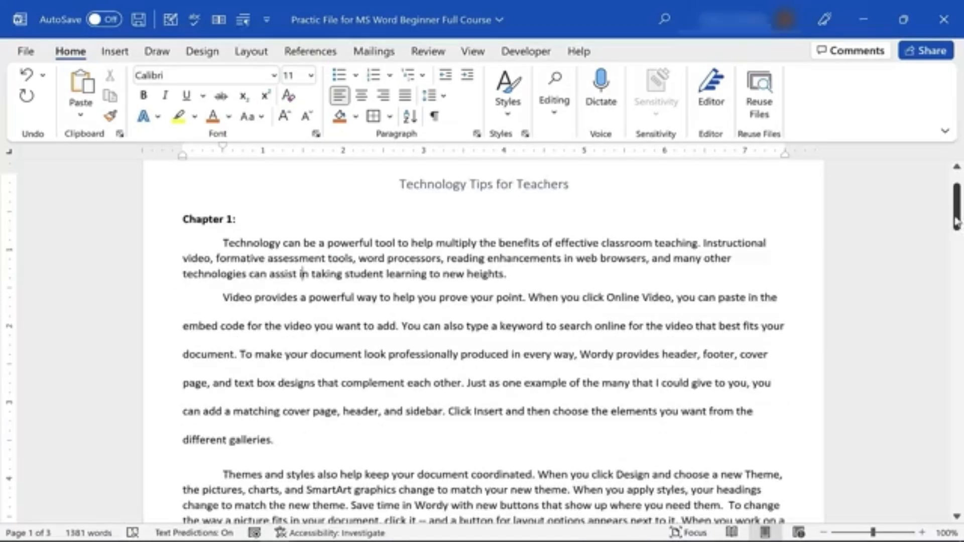
left_click_drag(957, 220, 930, 354)
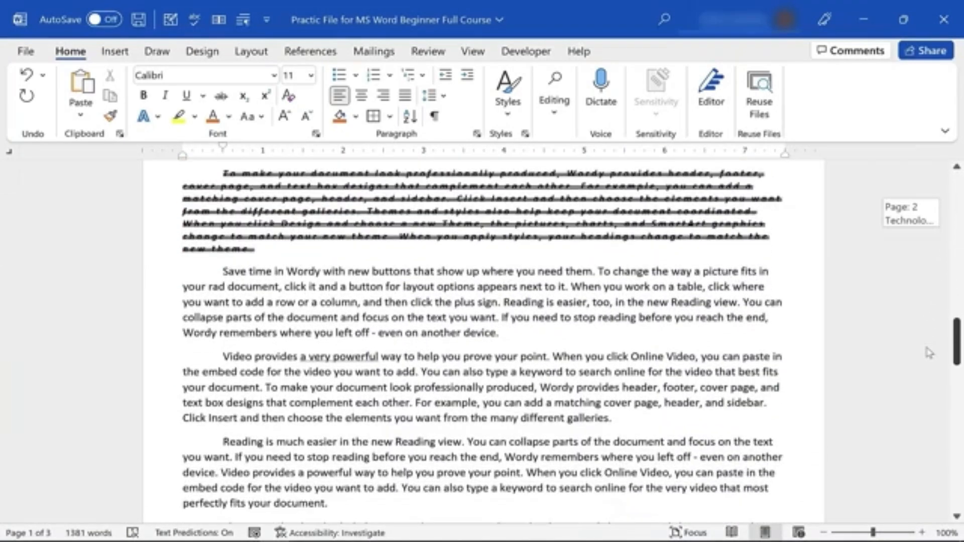
left_click(515, 337)
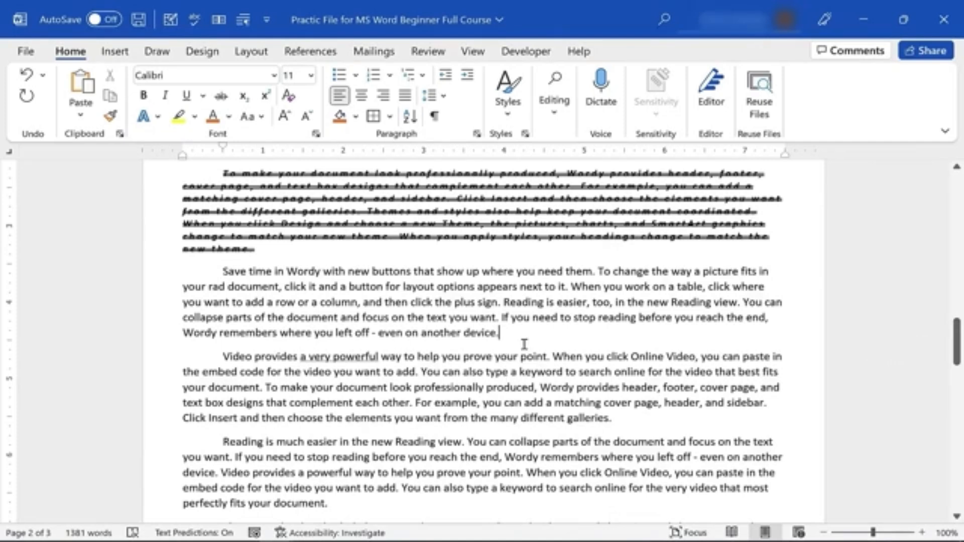
key("Return")
key("Return")
key("Return")
key("Return")
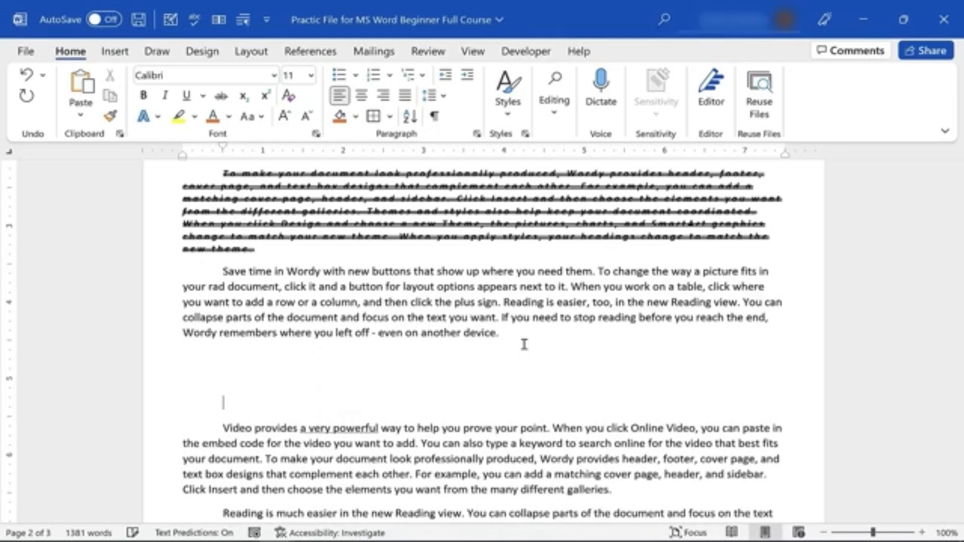
key("Return")
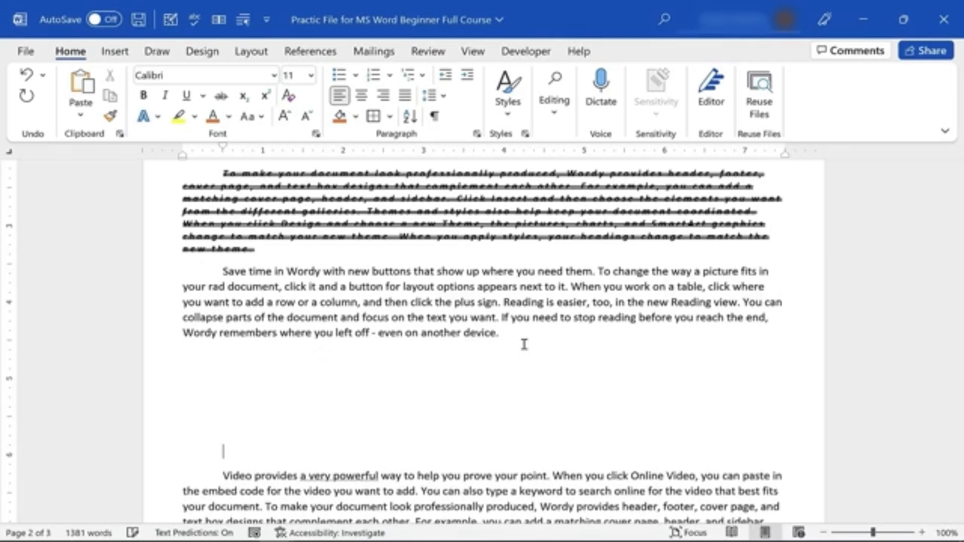
key("BackSpace")
key("BackSpace")
key("BackSpace")
key("BackSpace")
key("BackSpace")
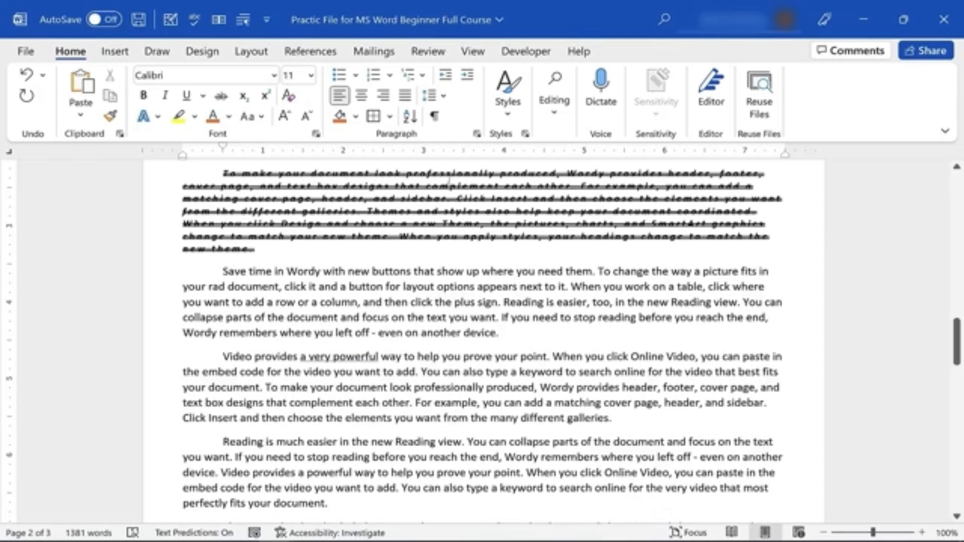
- Insert a page break after the paragraph ending "even on another device."
left_click(247, 52)
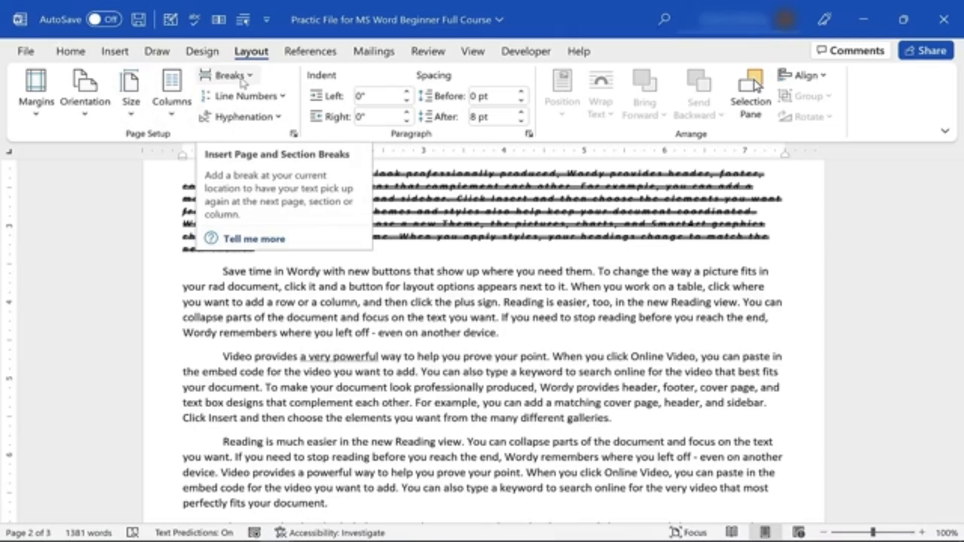
left_click(242, 79)
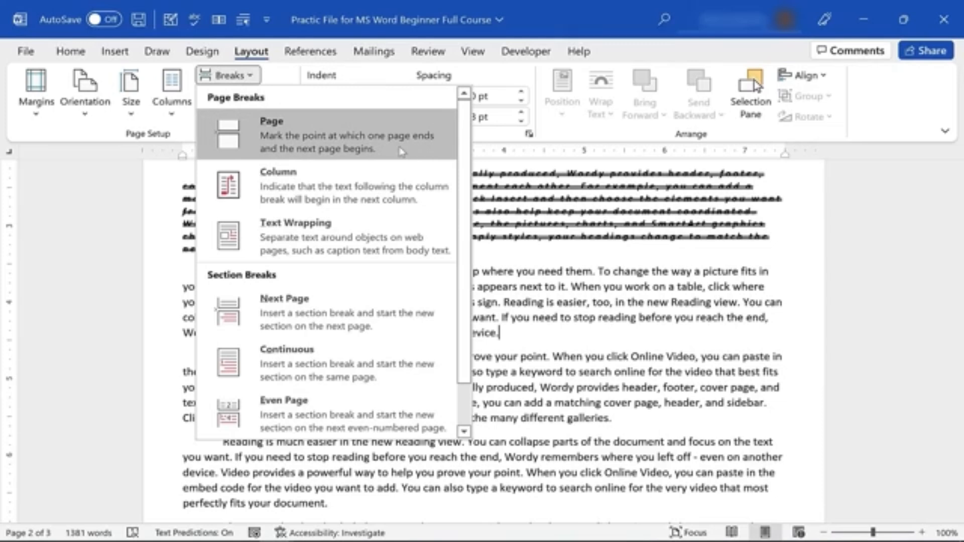
left_click(401, 152)
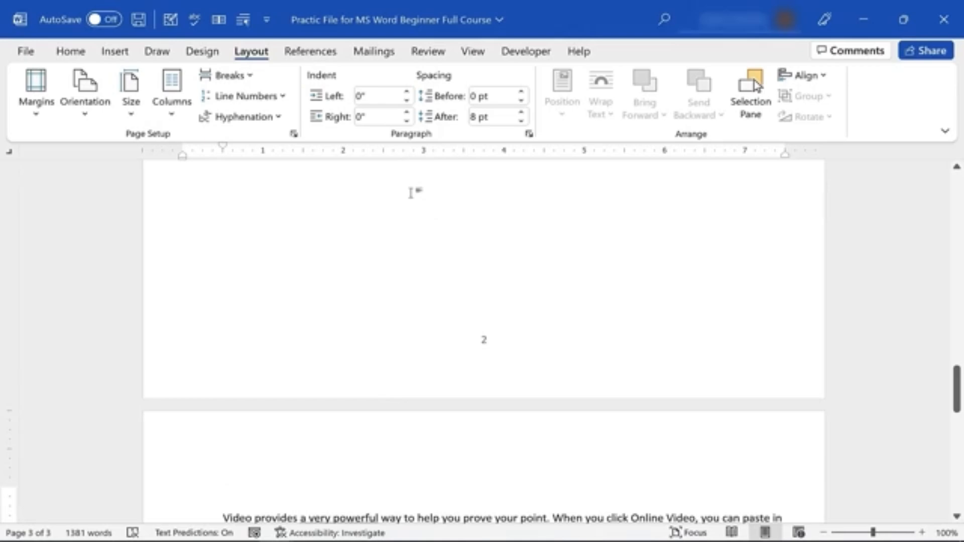
- Add a bold, unindented "Chapter 2:" line at the start of the new page, above the "Video provides" paragraph
left_click_drag(956, 390, 958, 427)
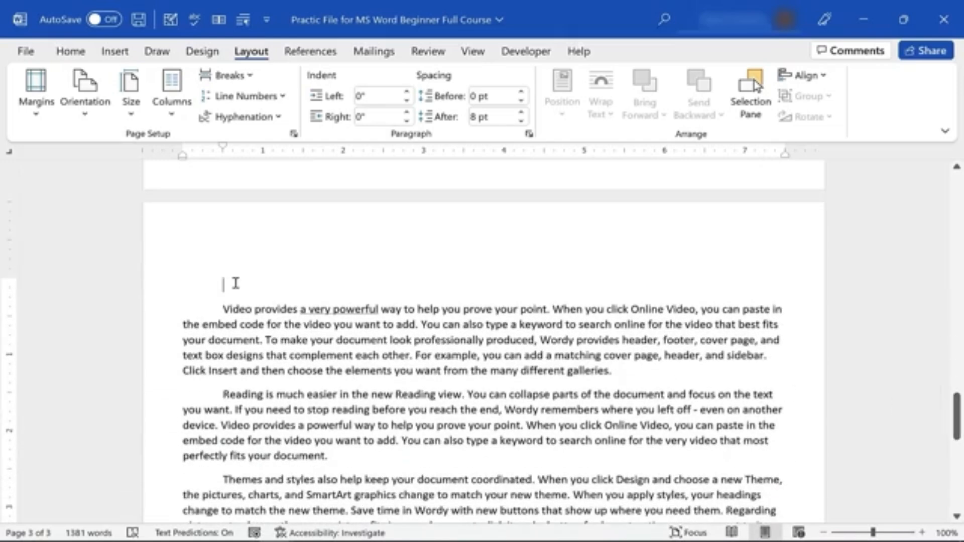
type("Clip")
type("ter 2:")
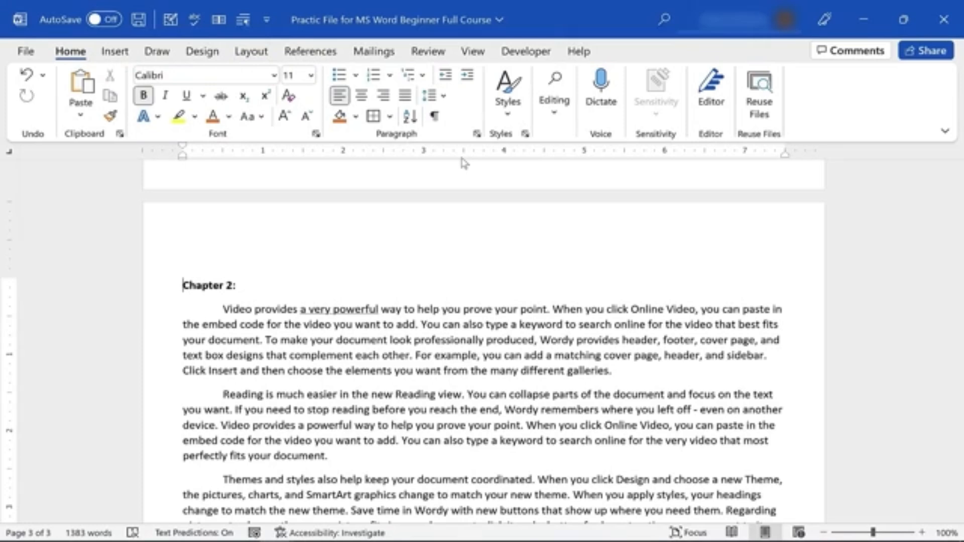
- Insert the built-in Facet cover page and select its document title placeholder
left_click(111, 55)
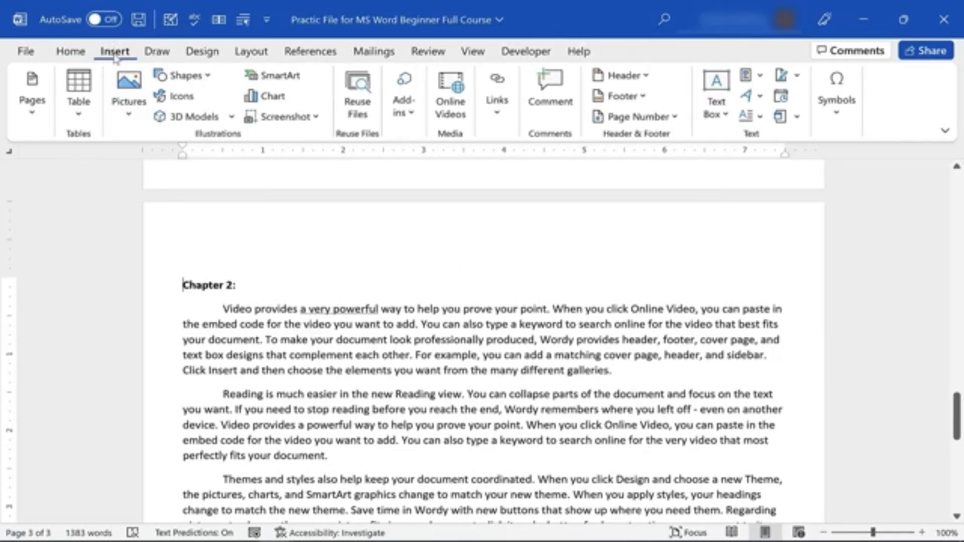
left_click(31, 114)
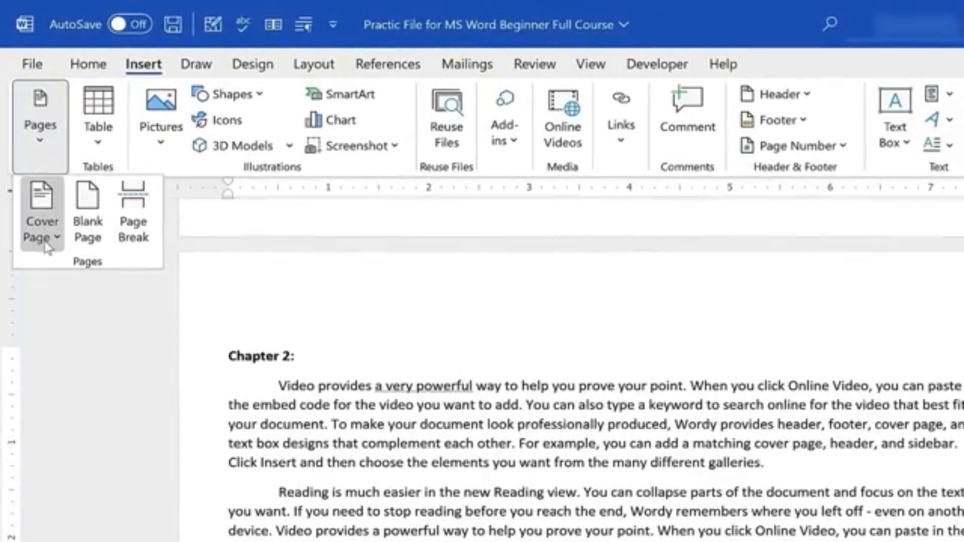
left_click(45, 247)
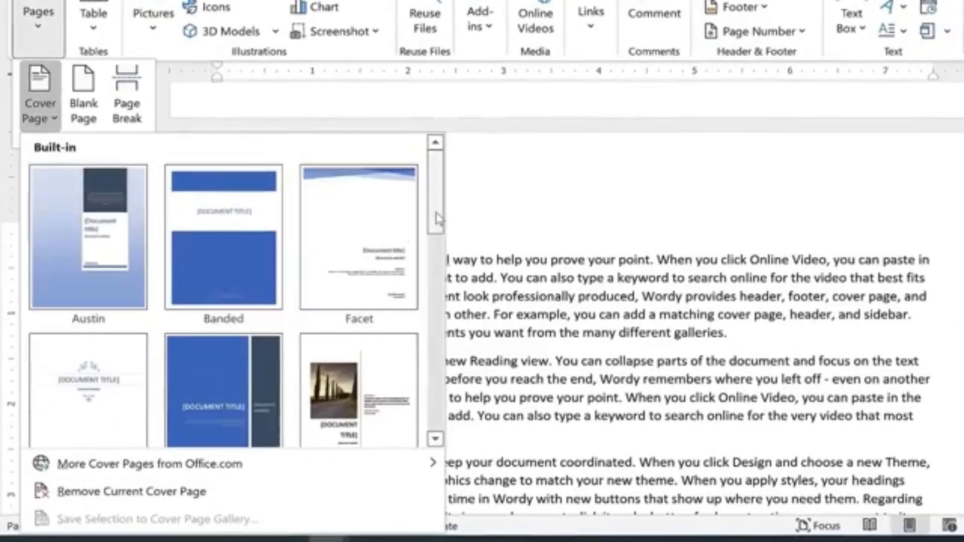
scroll(412, 239, "down", 5)
scroll(410, 216, "up", 5)
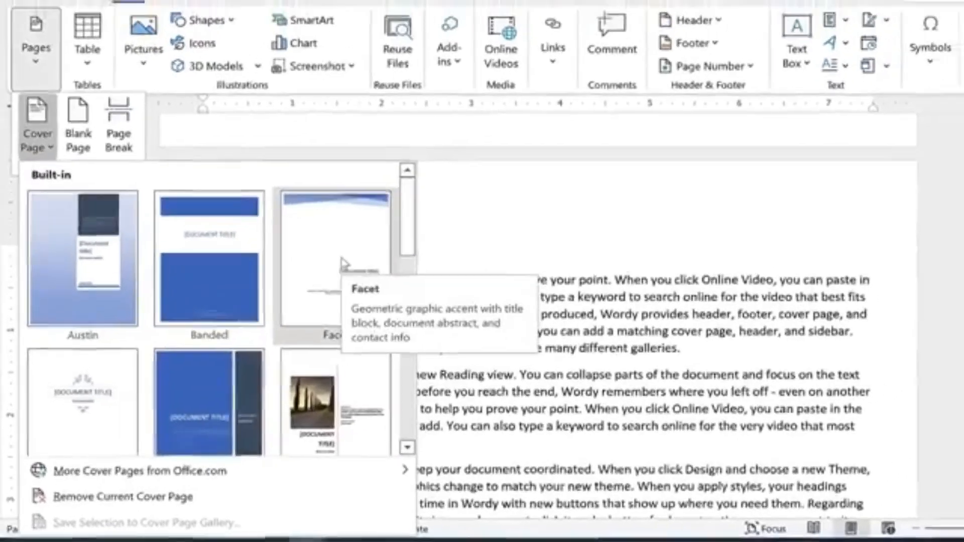
left_click(365, 241)
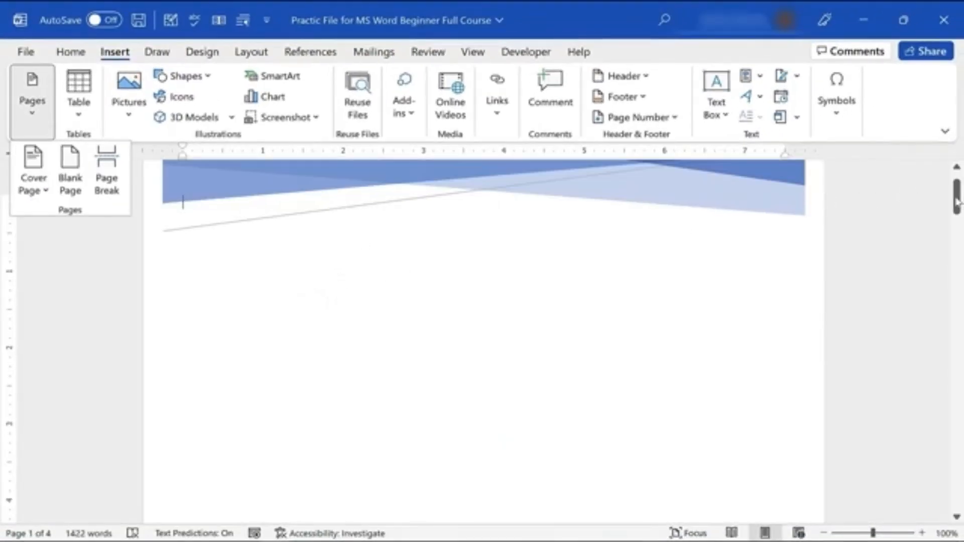
left_click_drag(956, 202, 956, 236)
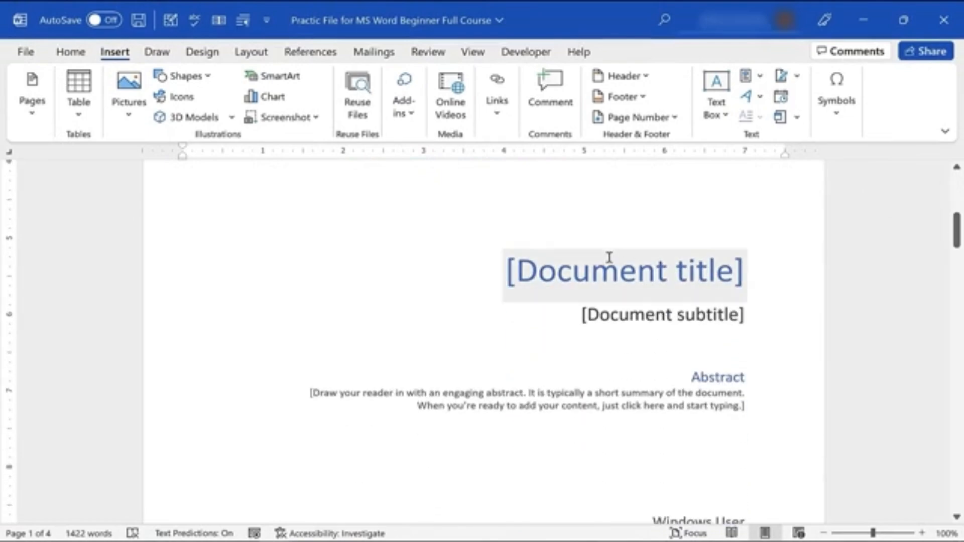
left_click(679, 266)
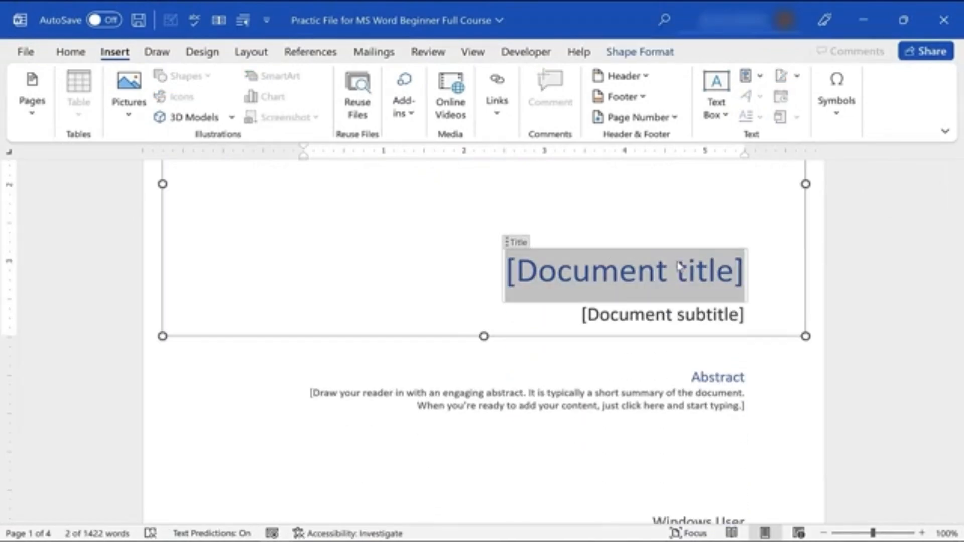
- Examine the page layout tools and the paragraph spacing settings for the Technology Tips for Teachers title
left_click_drag(955, 236, 960, 281)
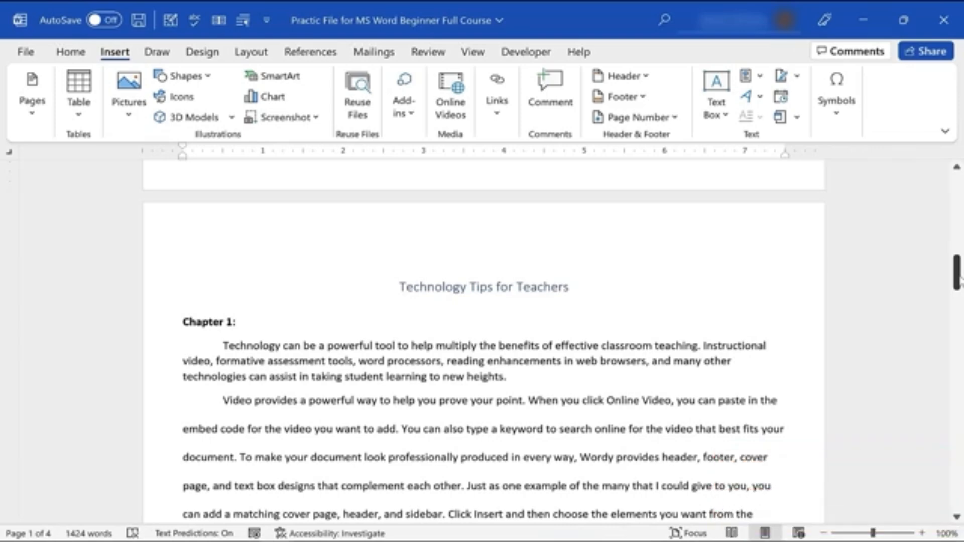
left_click(244, 54)
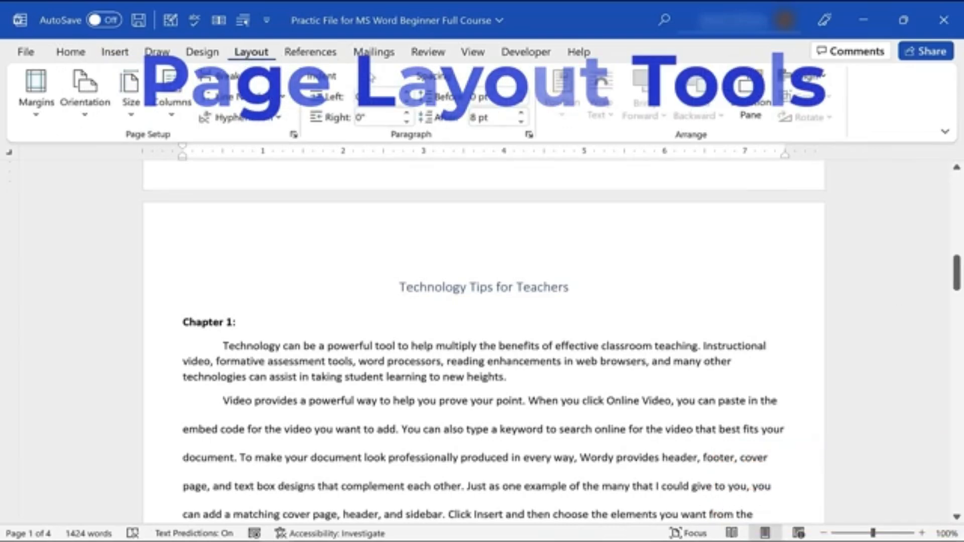
left_click(567, 282)
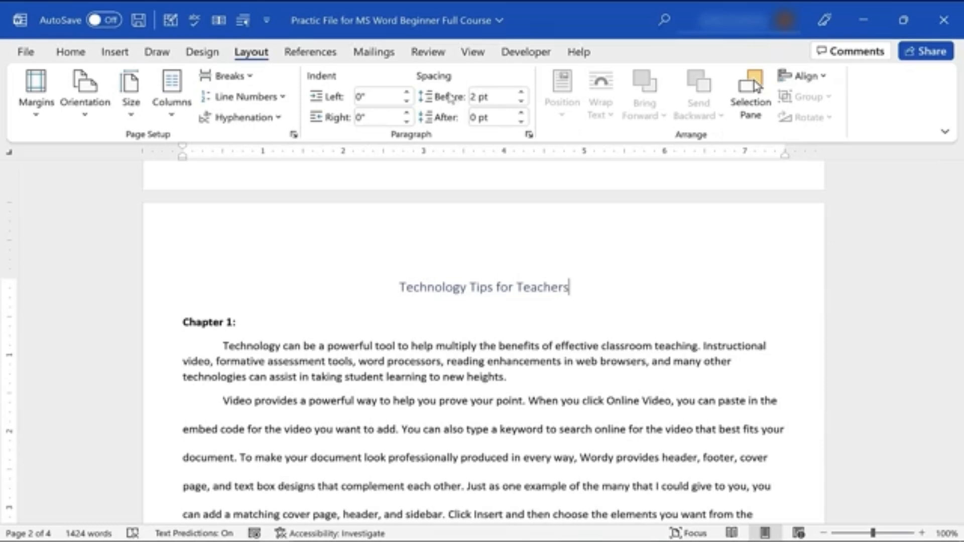
- Run the Editor check on the document and open its spelling corrections
left_click(423, 54)
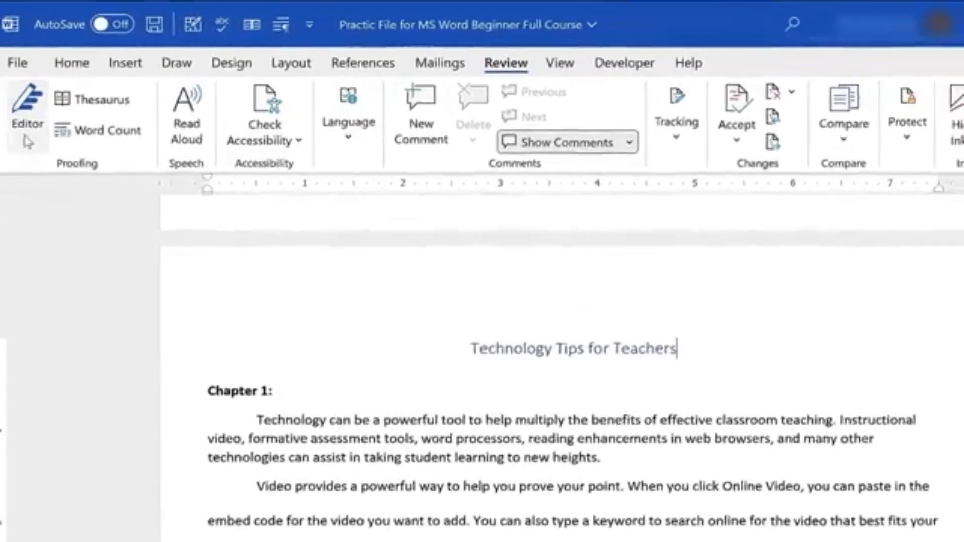
left_click(40, 142)
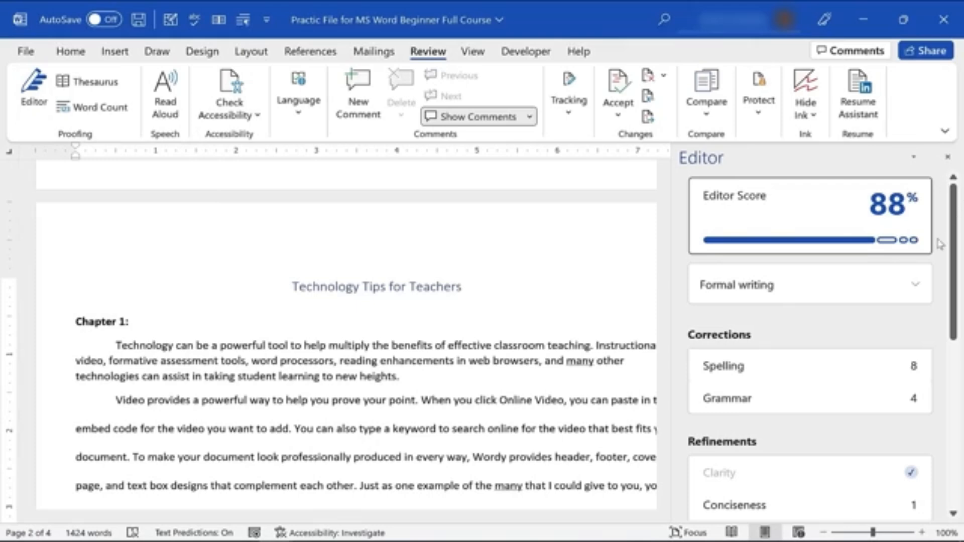
mouse_move(863, 219)
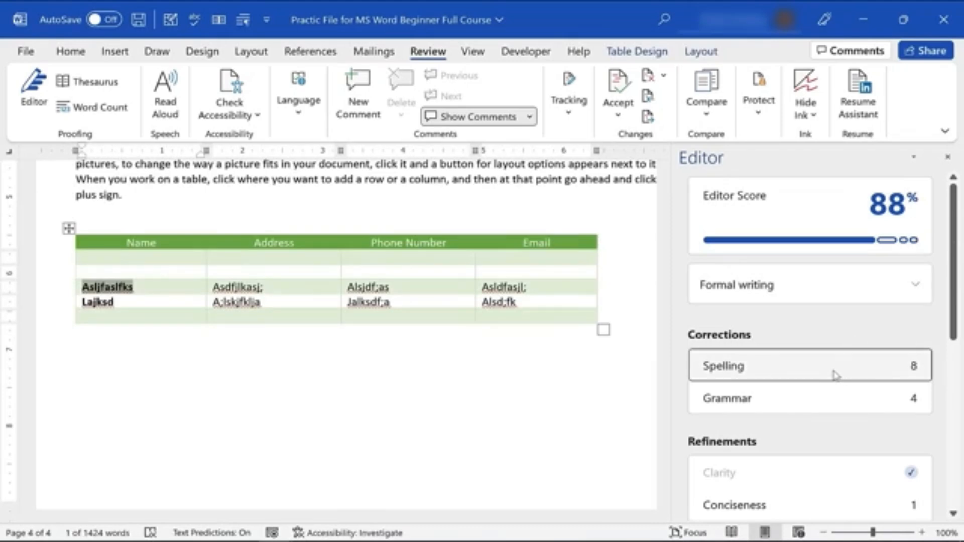
left_click(836, 375)
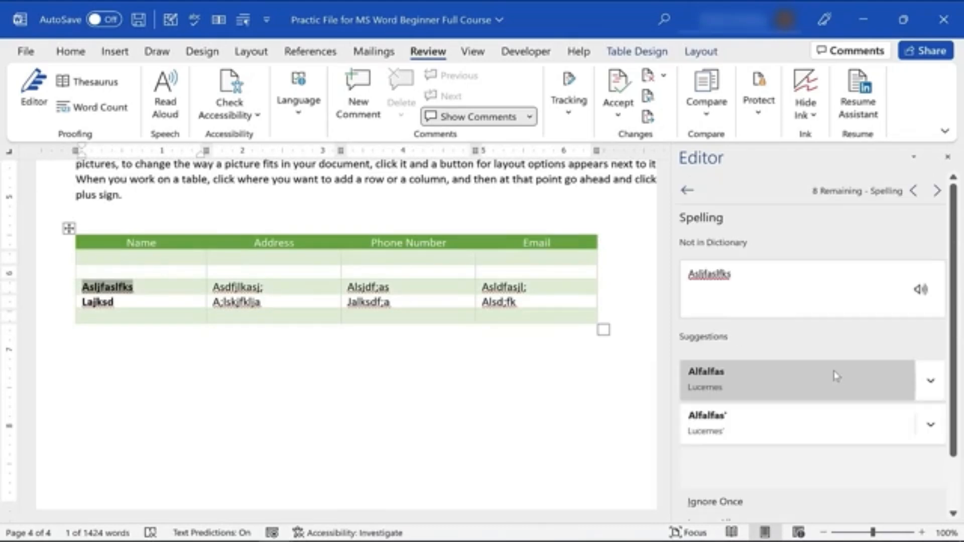
- Review the options for the suggestion "Alfalfas" and the ignore and dictionary choices for the misspelled word
double_click(723, 277)
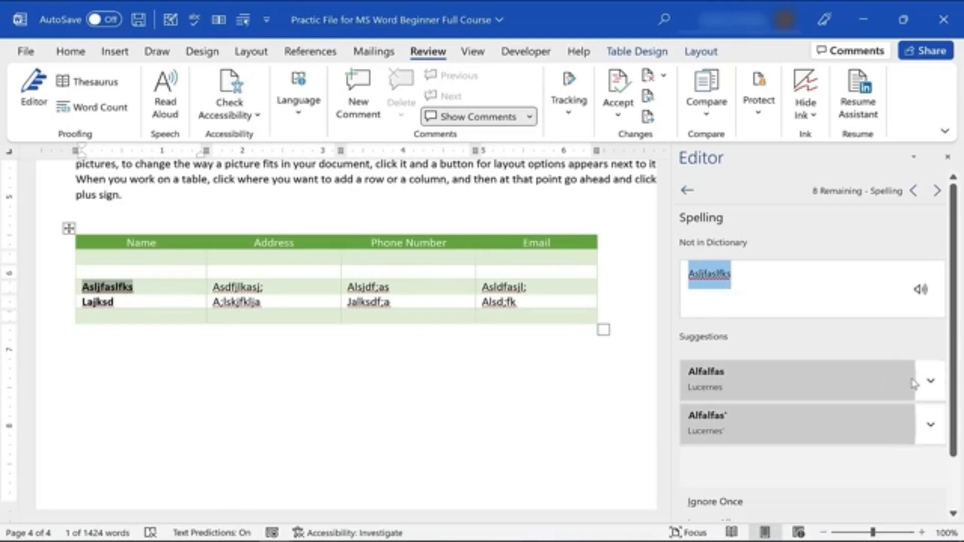
left_click(931, 381)
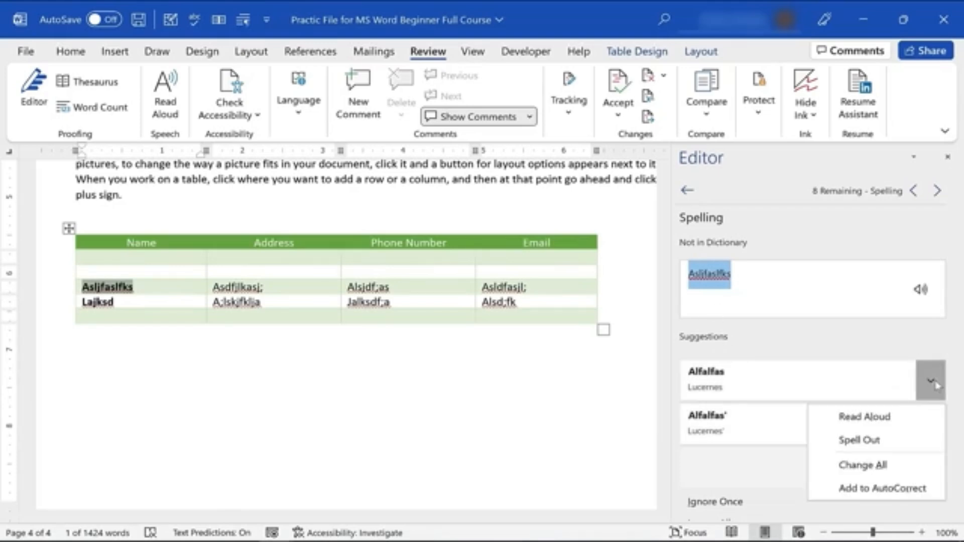
left_click(871, 424)
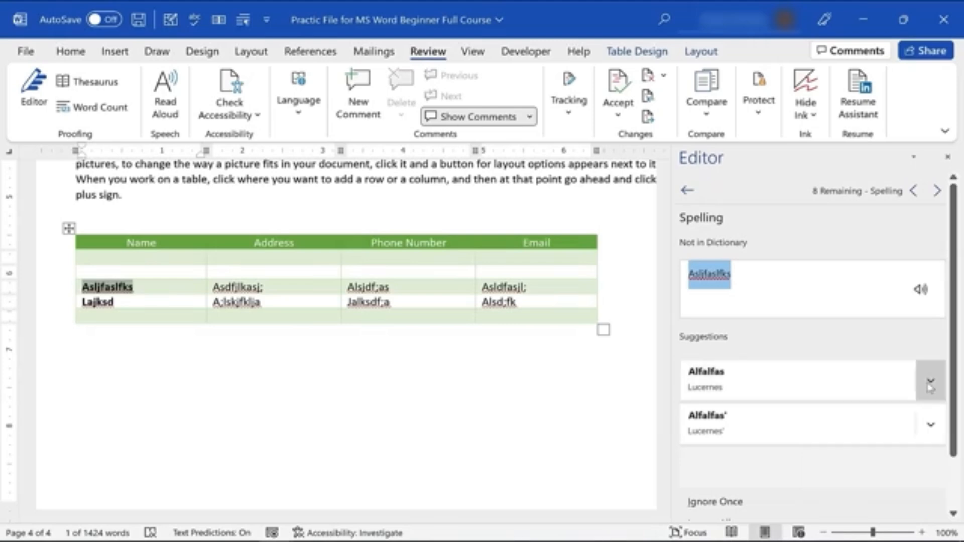
left_click(930, 384)
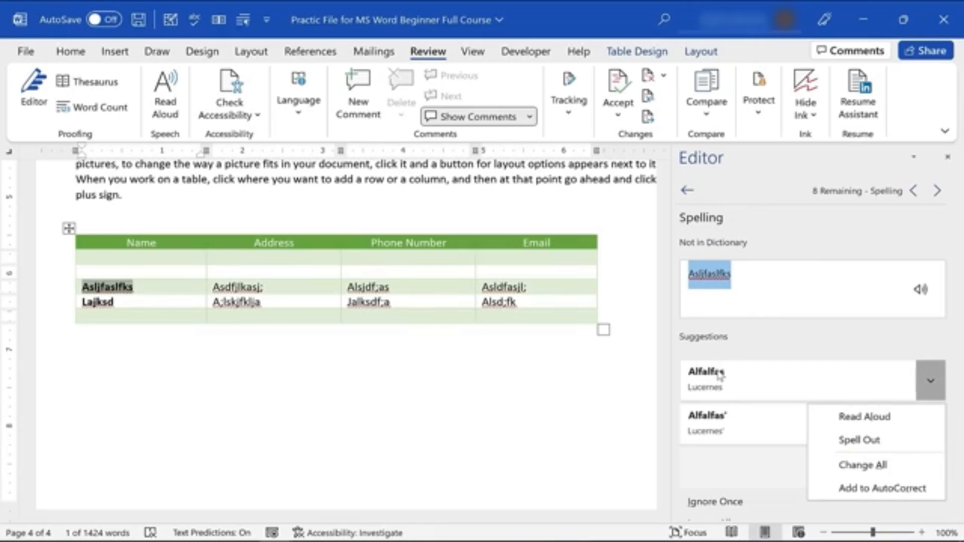
left_click(954, 319)
scroll(953, 321, "down", 2)
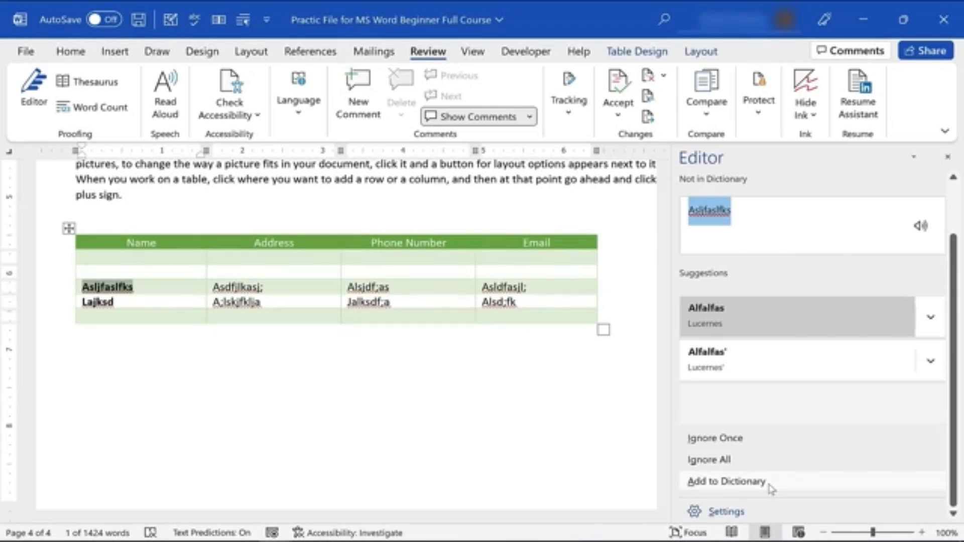
- Correct the first three misspelled table entries with the suggestions Alfalfas, Sandfleas and Alasdair
left_click(799, 316)
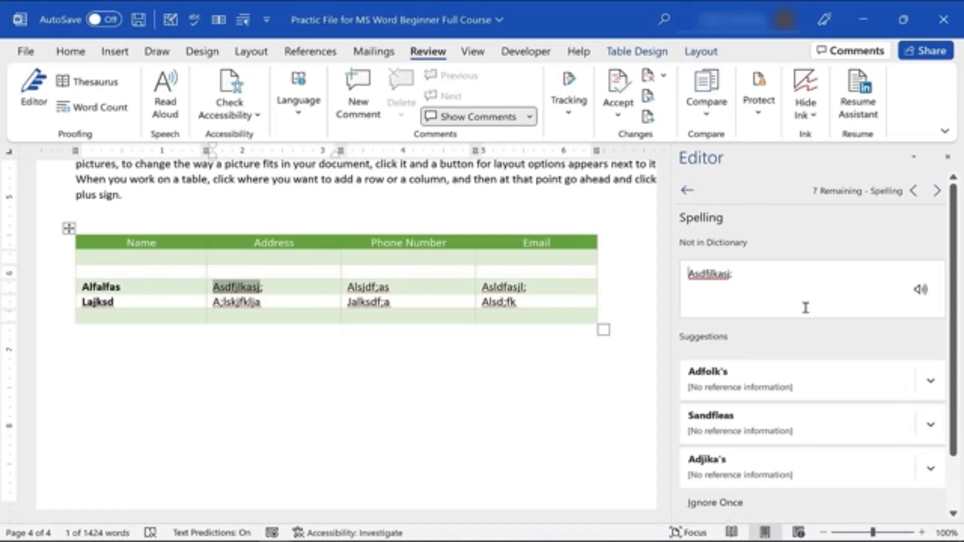
left_click(748, 423)
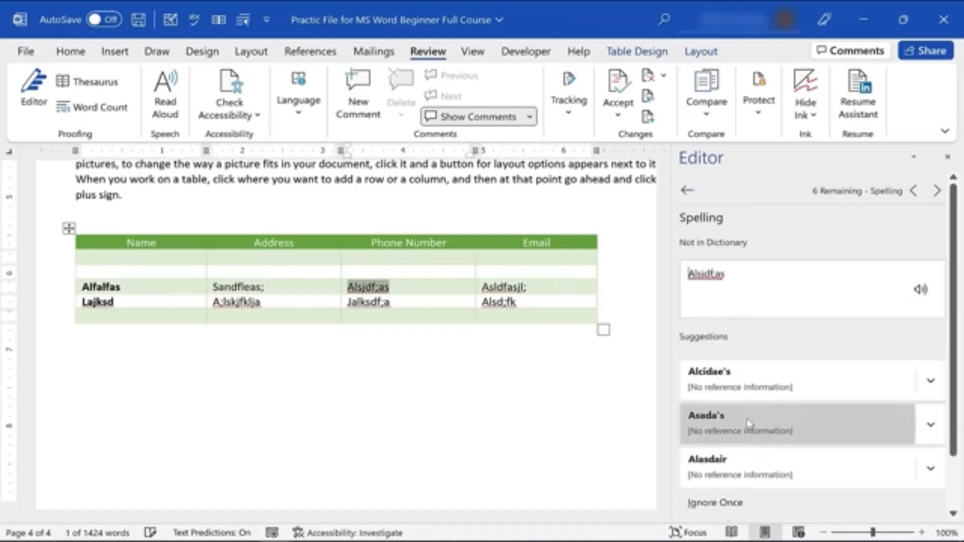
left_click(745, 465)
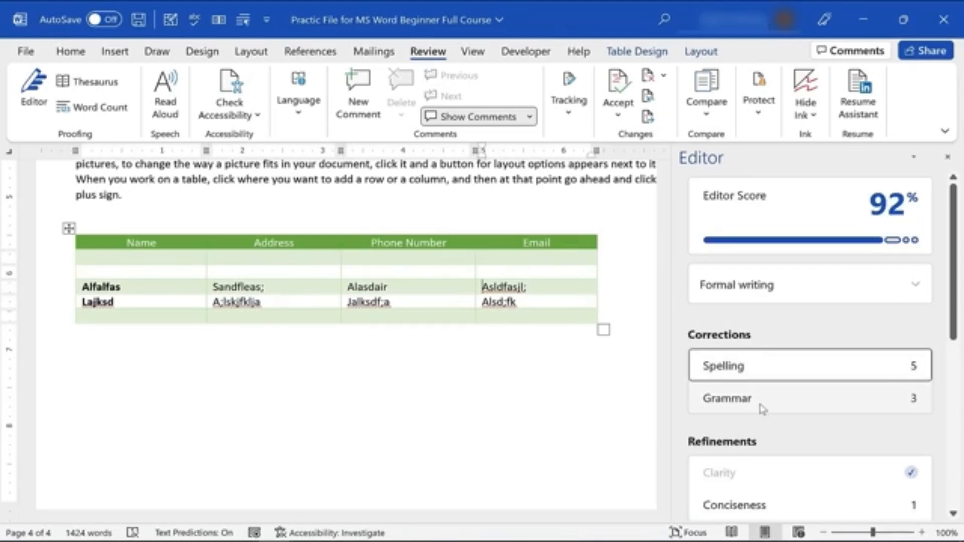
- Accept the grammar suggestions that add a space after the semicolon in the Address, Phone Number and Email entries of the Lajksd row
left_click(760, 408)
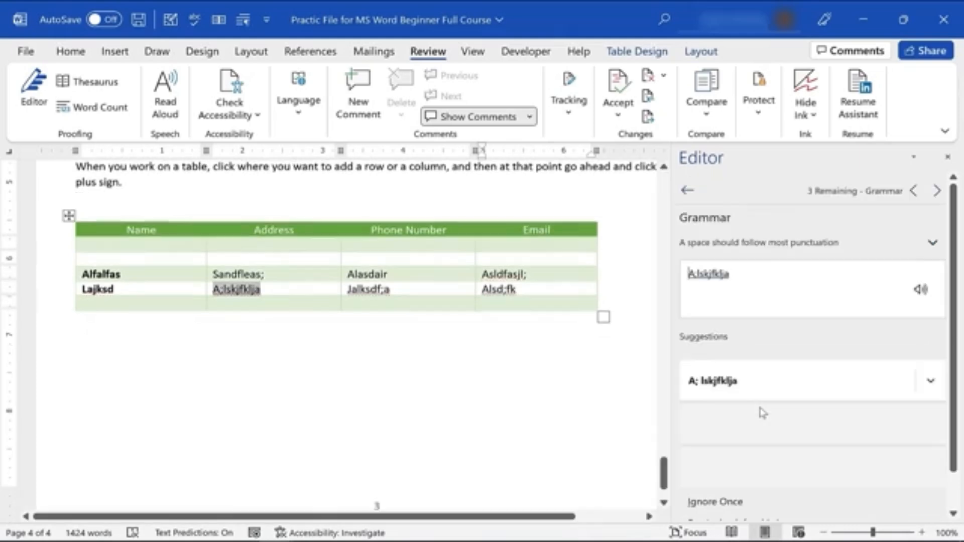
left_click(763, 394)
left_click(771, 347)
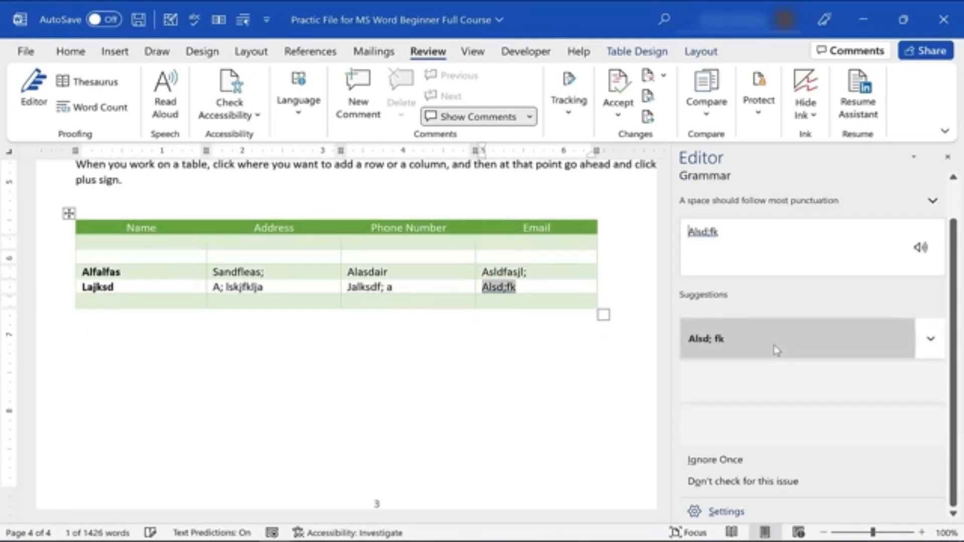
left_click(766, 352)
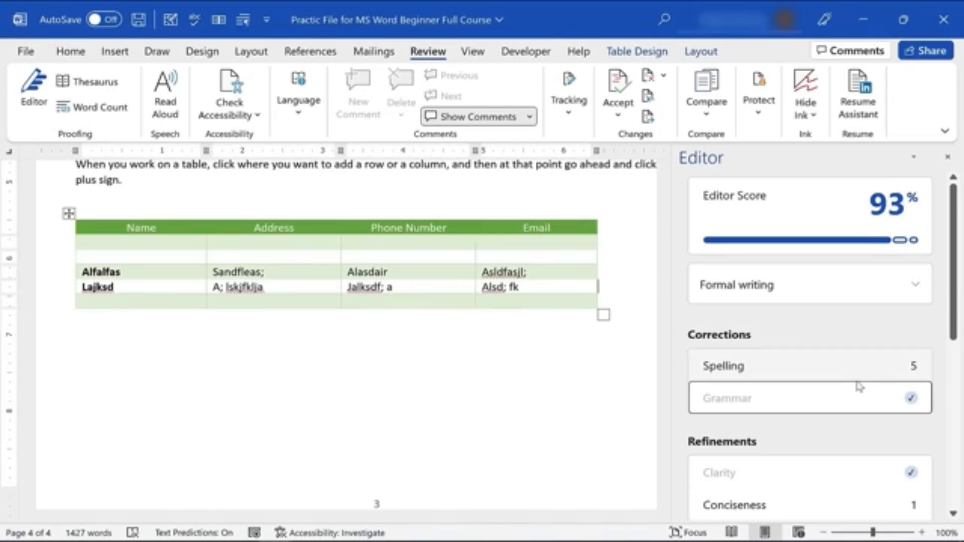
scroll(947, 323, "down", 3)
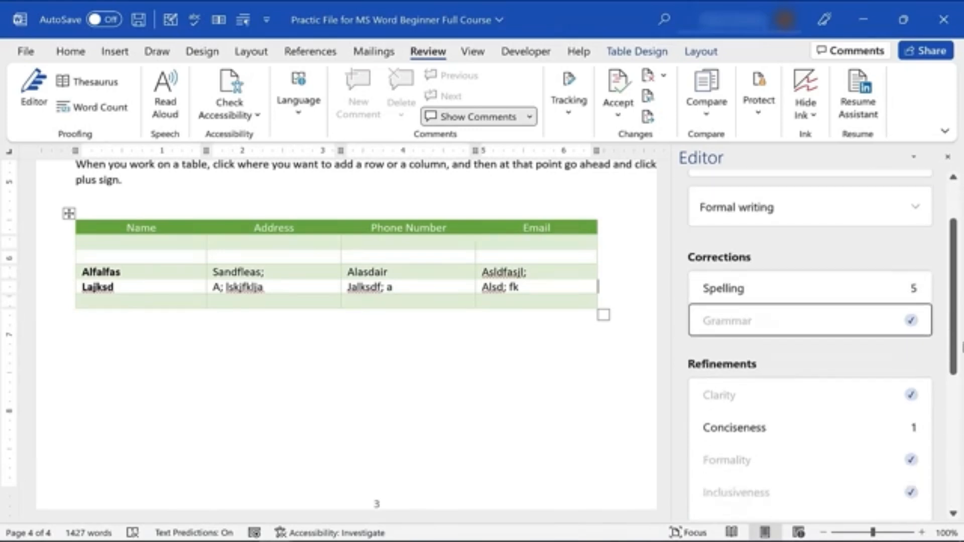
- Review the Editor's Conciseness suggestion for "almost universally" and its Vocabulary suggestion for "a very powerful"
scroll(776, 359, "down", 4)
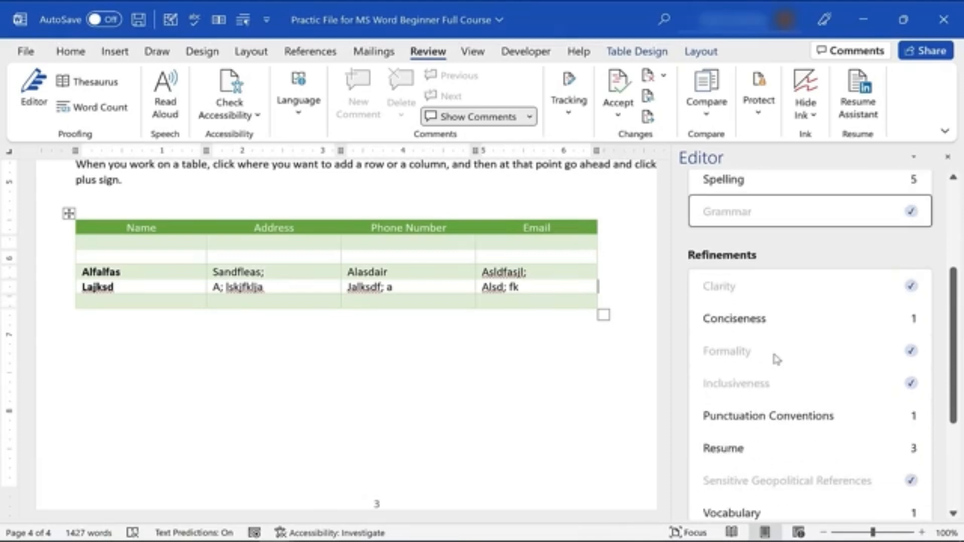
left_click(753, 324)
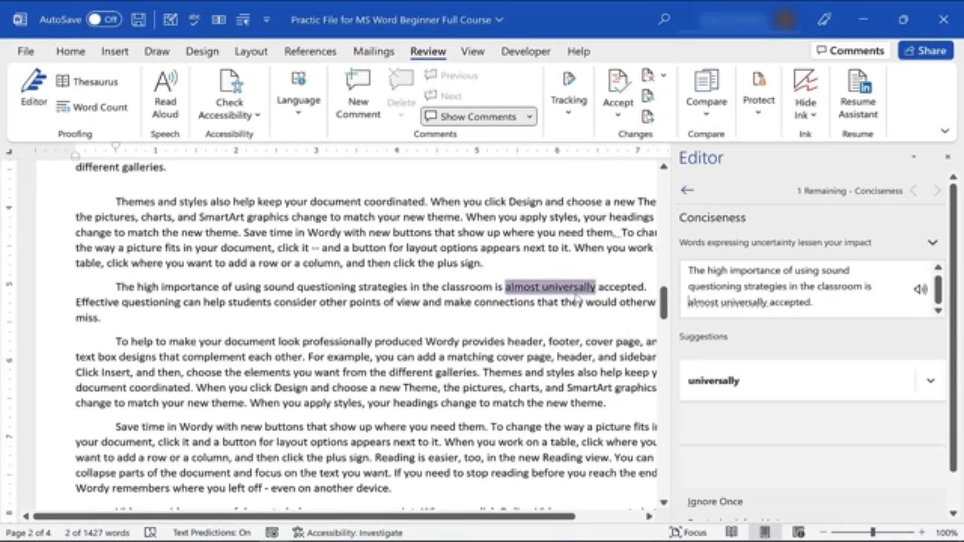
left_click(691, 192)
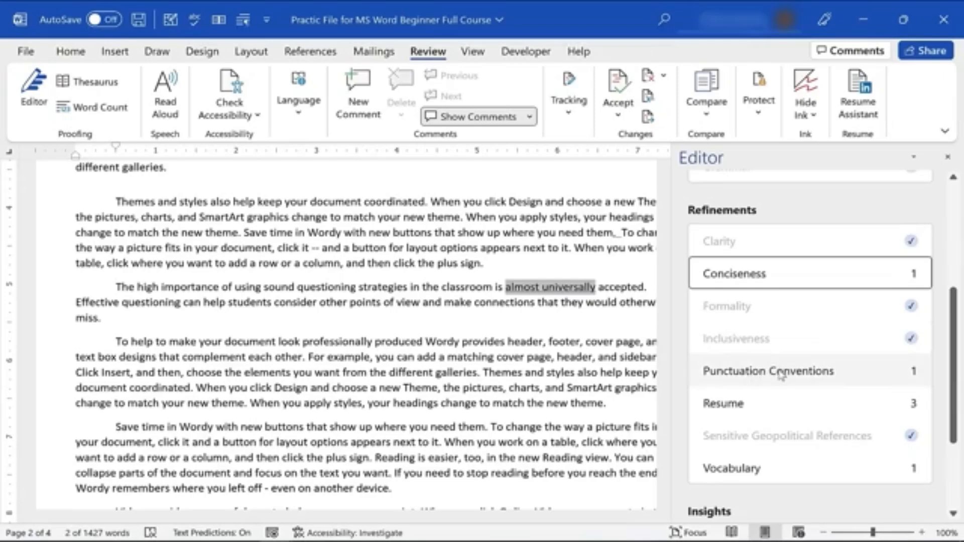
left_click(743, 468)
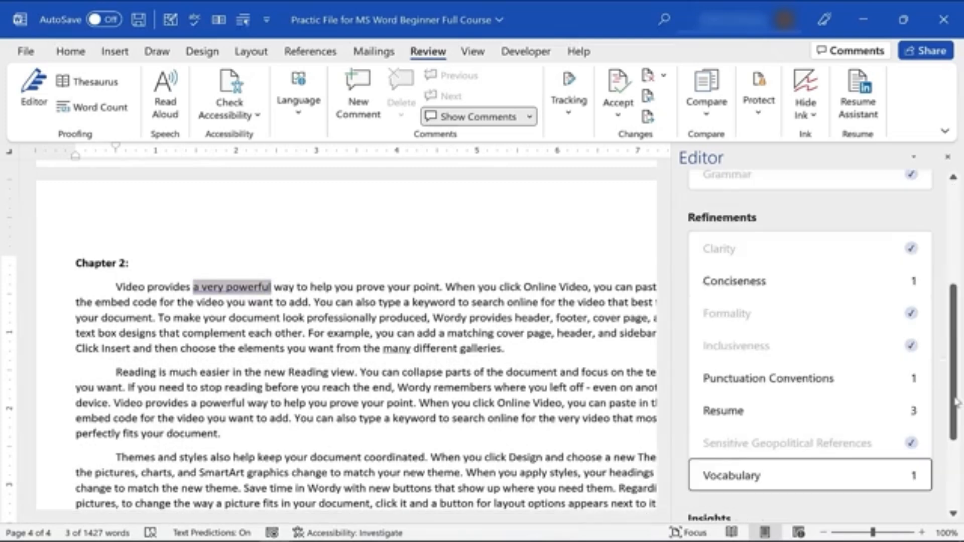
- Calculate the document stats from the Editor's insights, examine the readability statistics and close them
left_click_drag(958, 402, 958, 470)
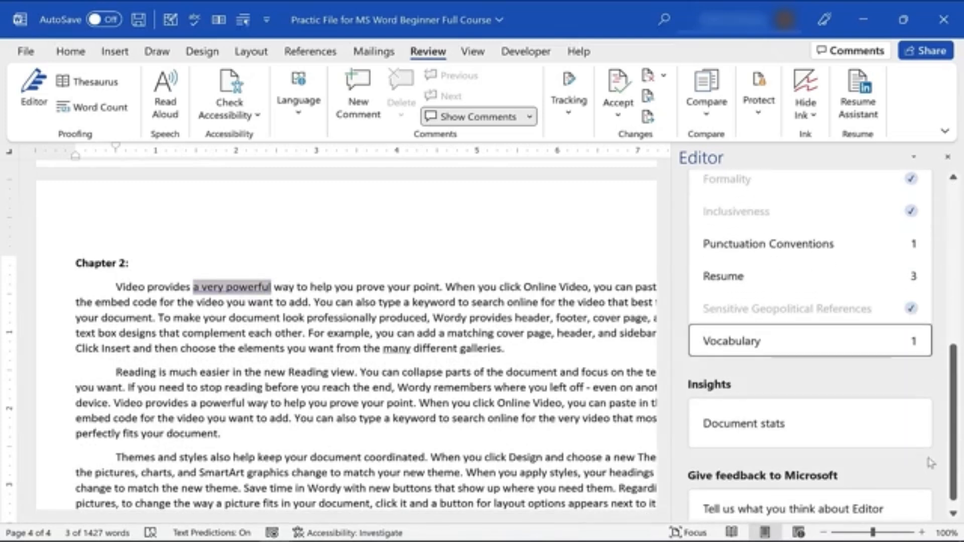
left_click(767, 428)
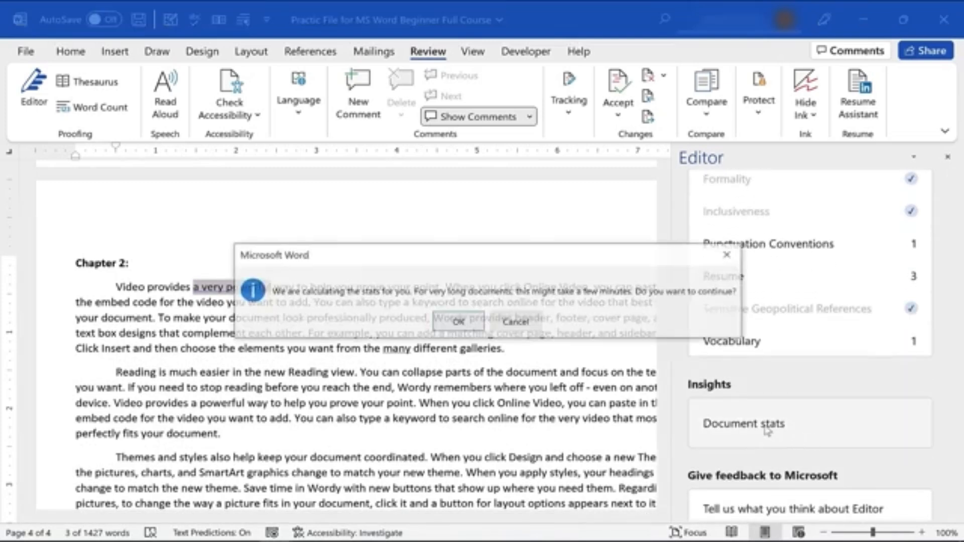
left_click(461, 320)
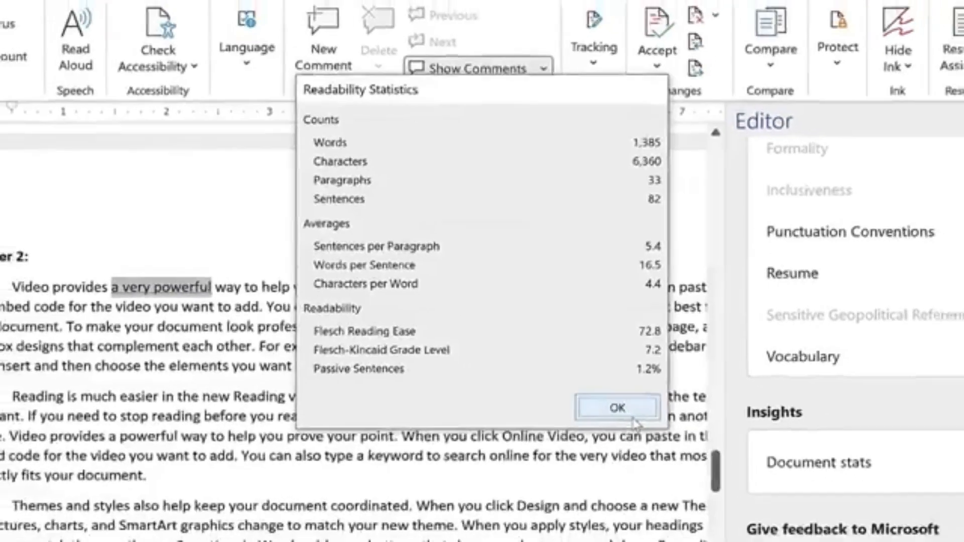
left_click(637, 424)
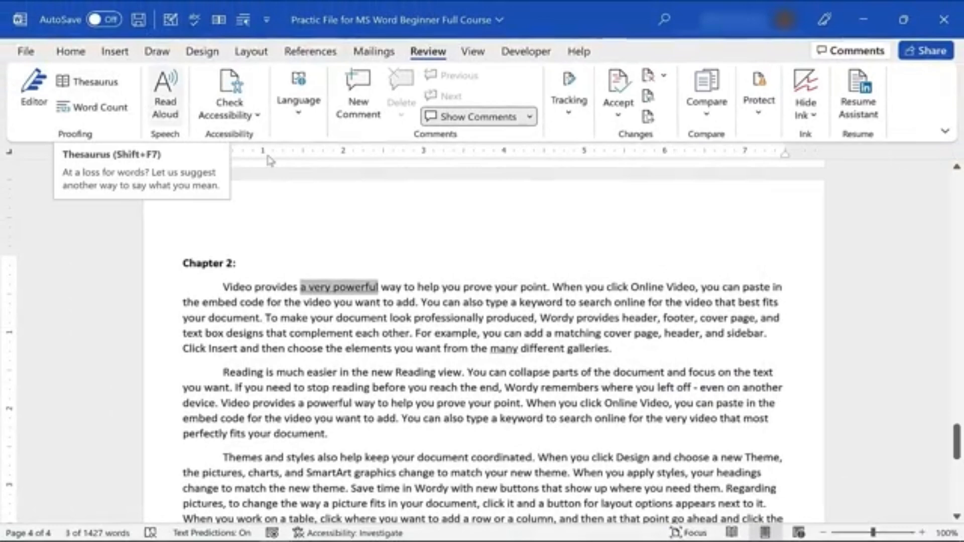
- Replace "provides" before "header, footer" in the first Chapter 2 paragraph with the Thesaurus synonym "offers", and close the Thesaurus
left_click(86, 82)
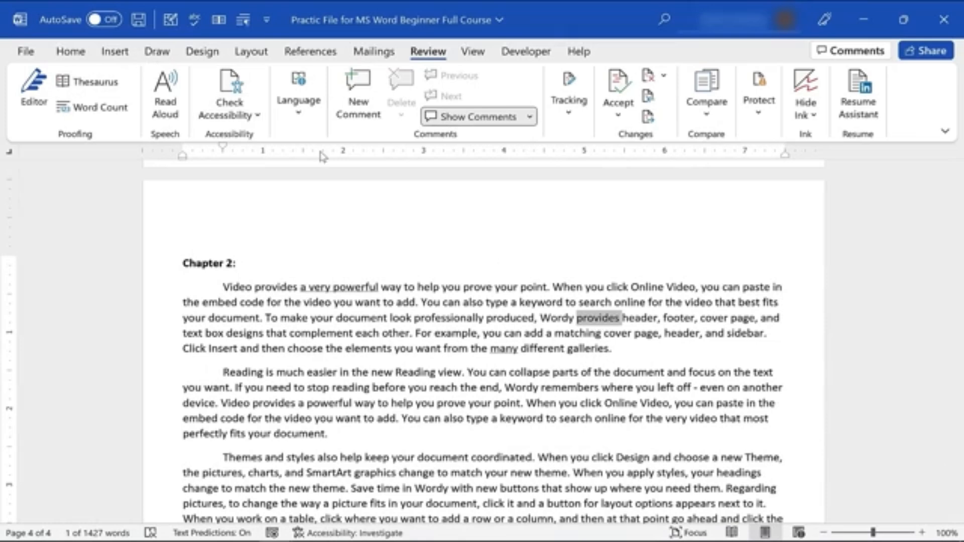
left_click(86, 82)
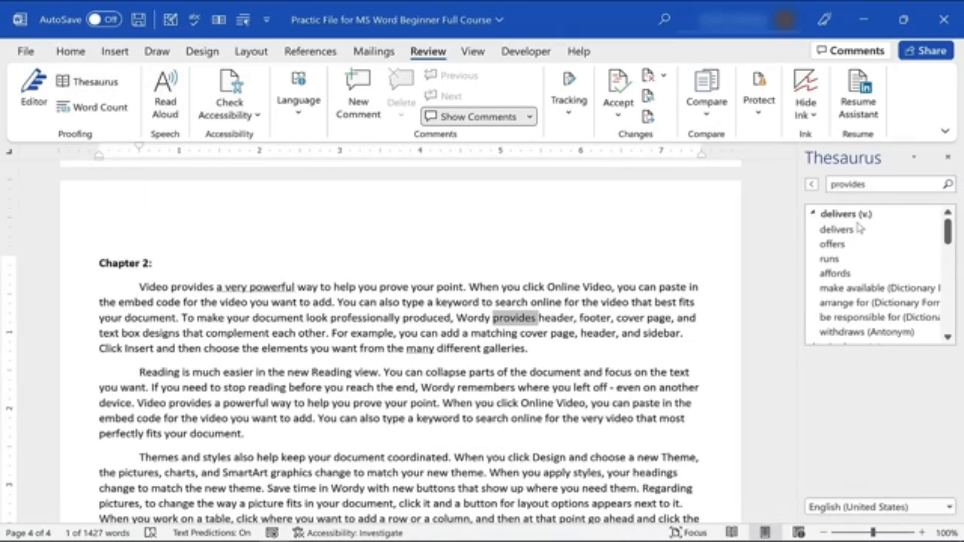
left_click(935, 246)
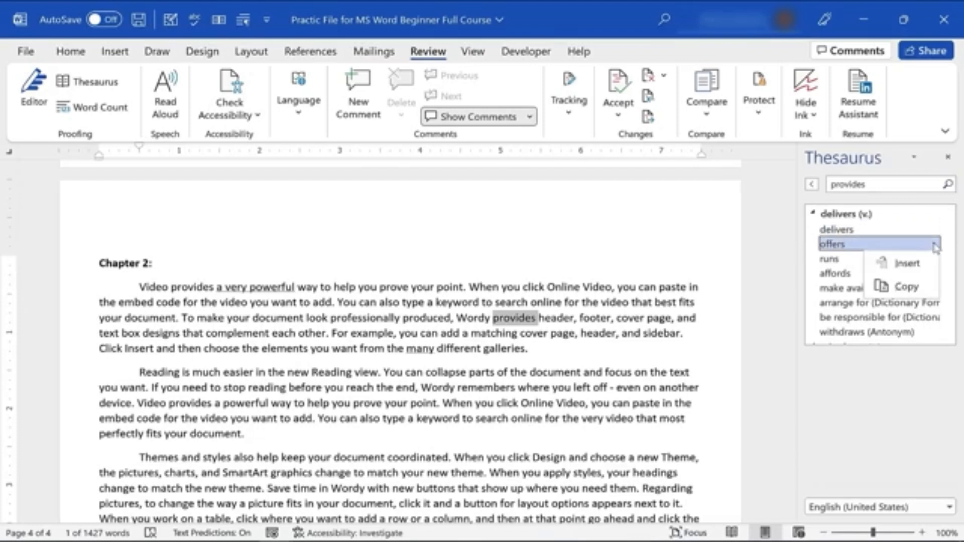
left_click(912, 263)
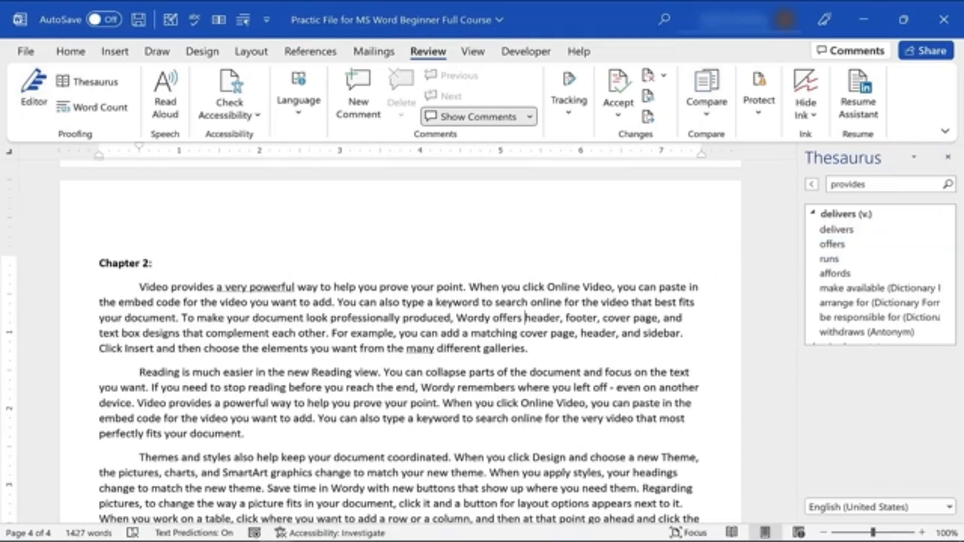
left_click(948, 157)
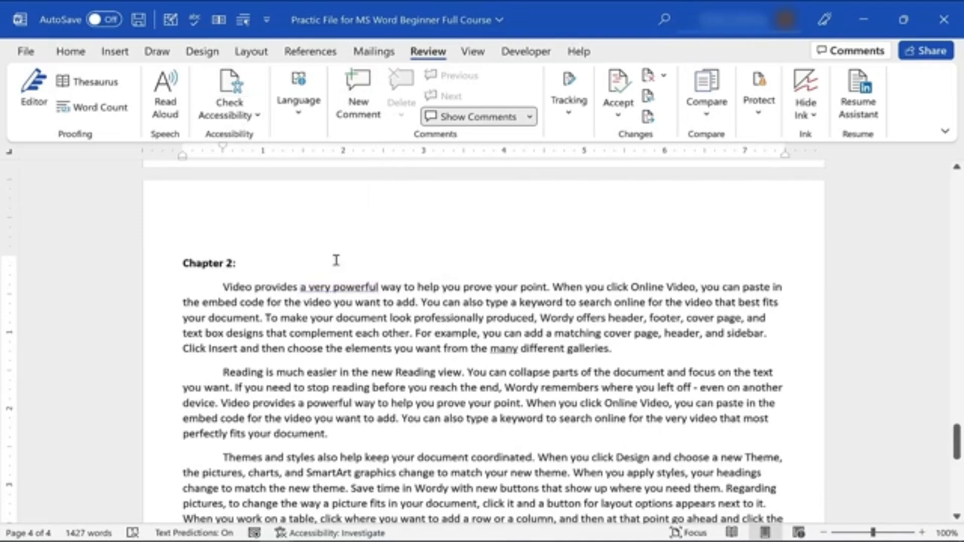
- Add a new paragraph directly below the Chapter 2 heading, beginning with the word "The"
left_click(227, 283)
key("Return")
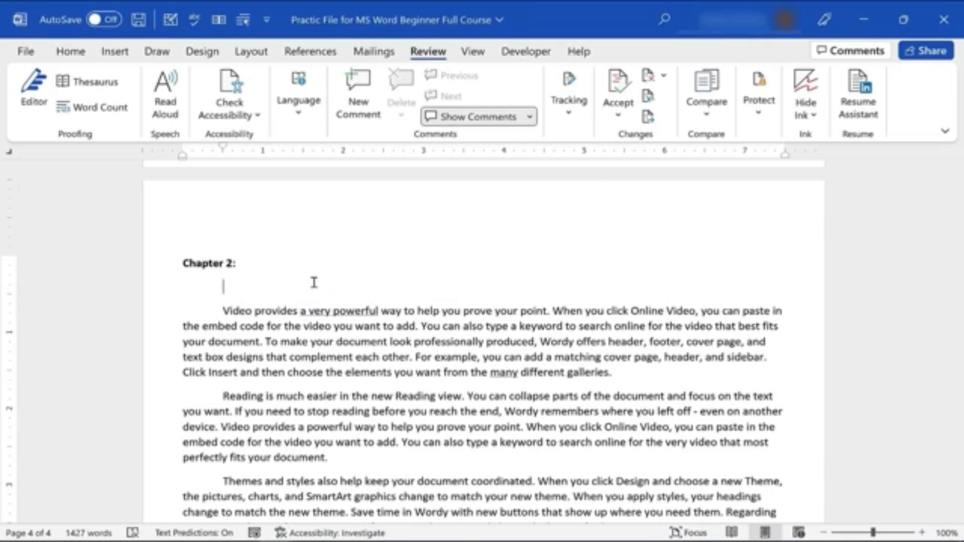
type("The")
double_click(314, 284)
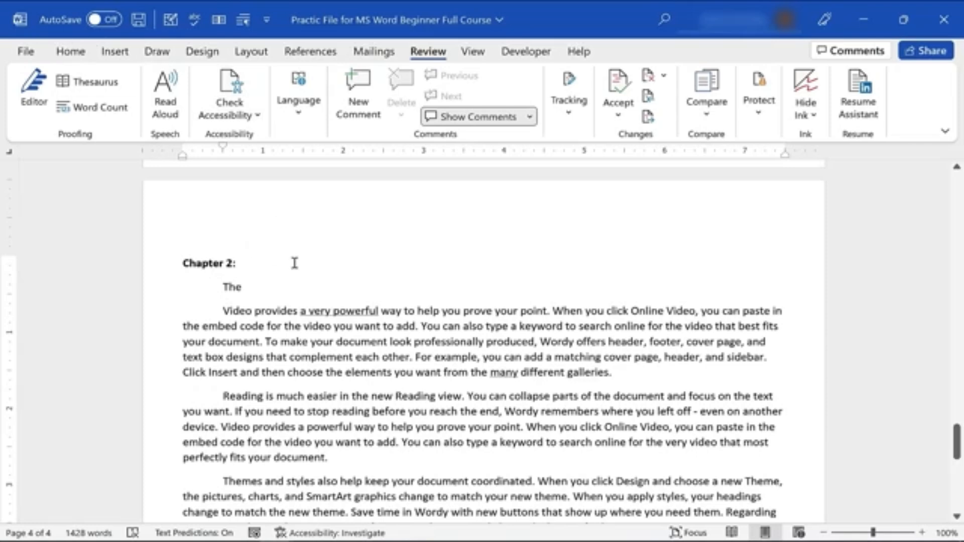
- Open the AutoCorrect options from the Proofing section of Word Options
left_click(24, 51)
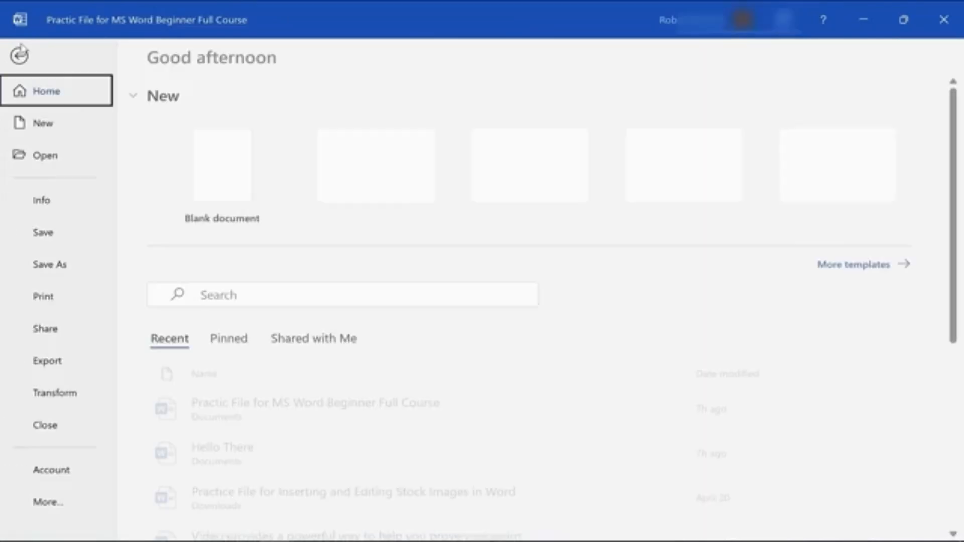
left_click(58, 504)
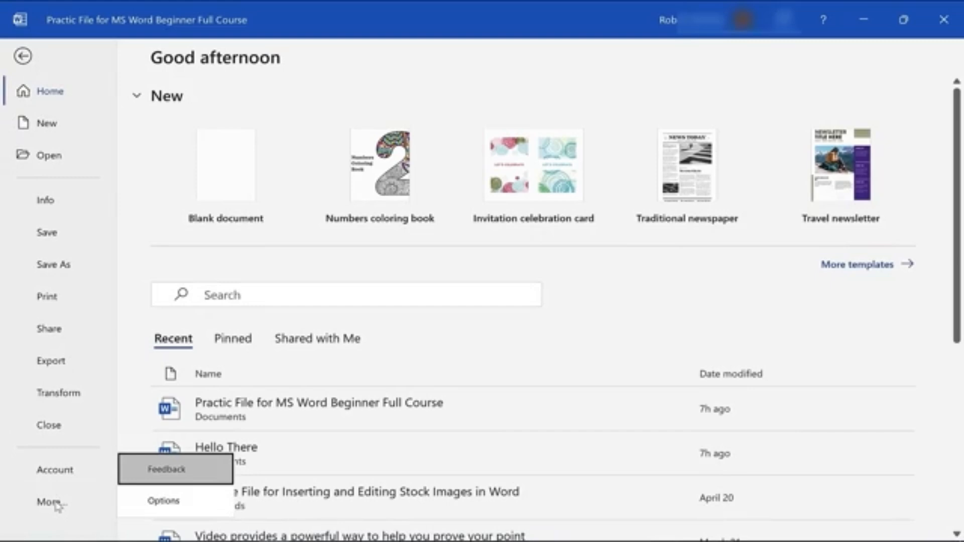
left_click(163, 500)
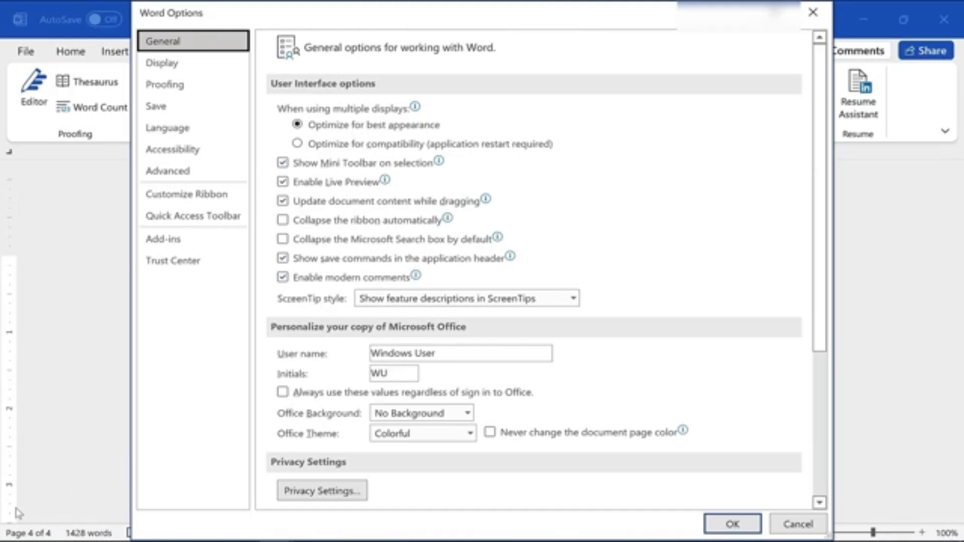
left_click(164, 96)
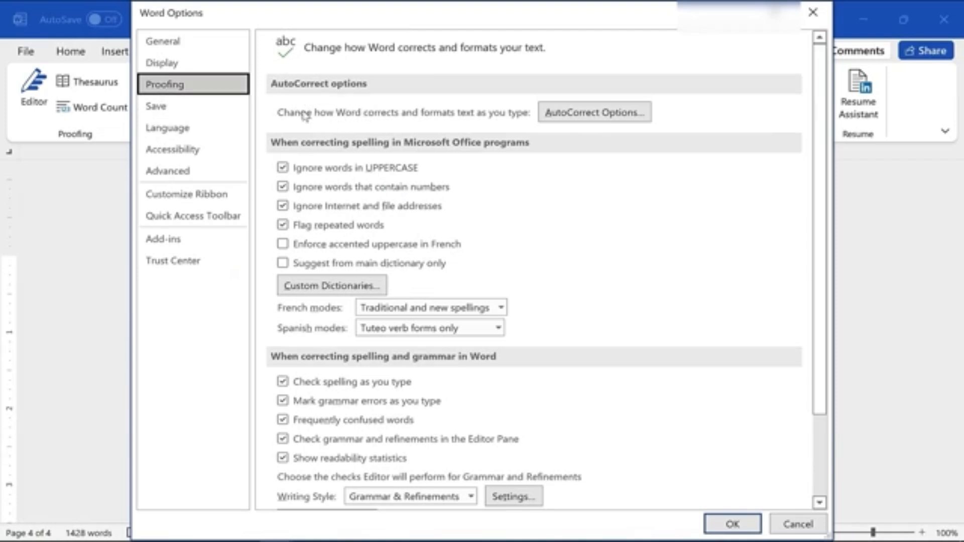
left_click(568, 112)
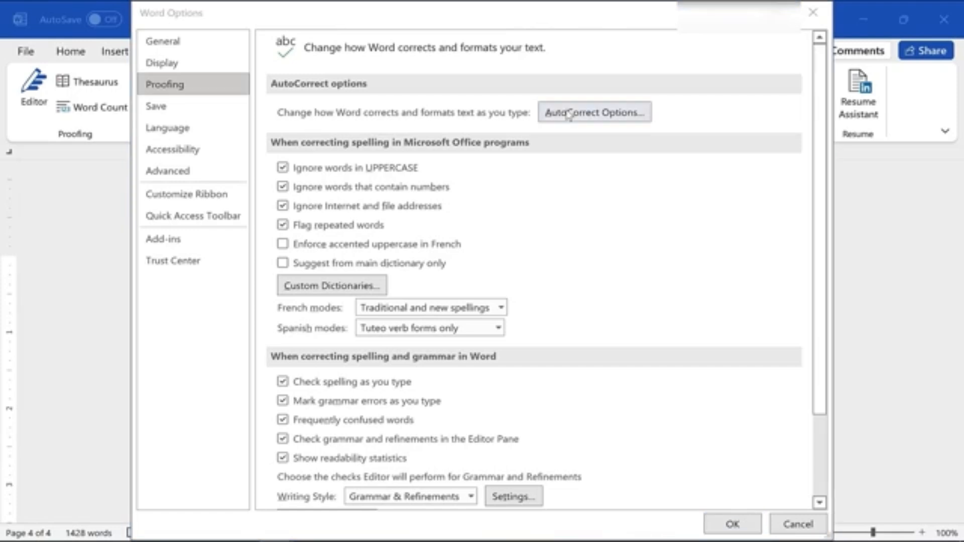
- Examine the AutoCorrect replacement entries for abouta, aboutthe and accesories
scroll(355, 329, "down", 8)
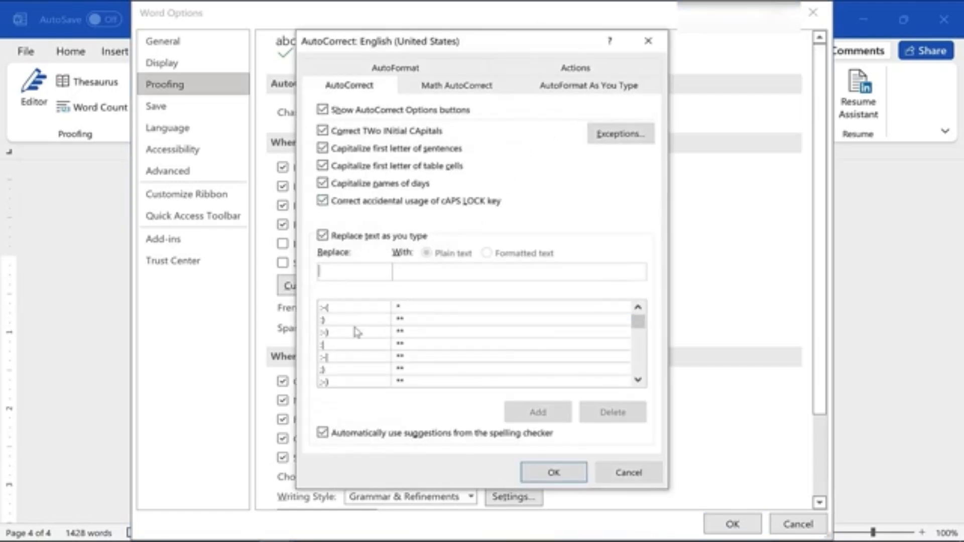
left_click(334, 332)
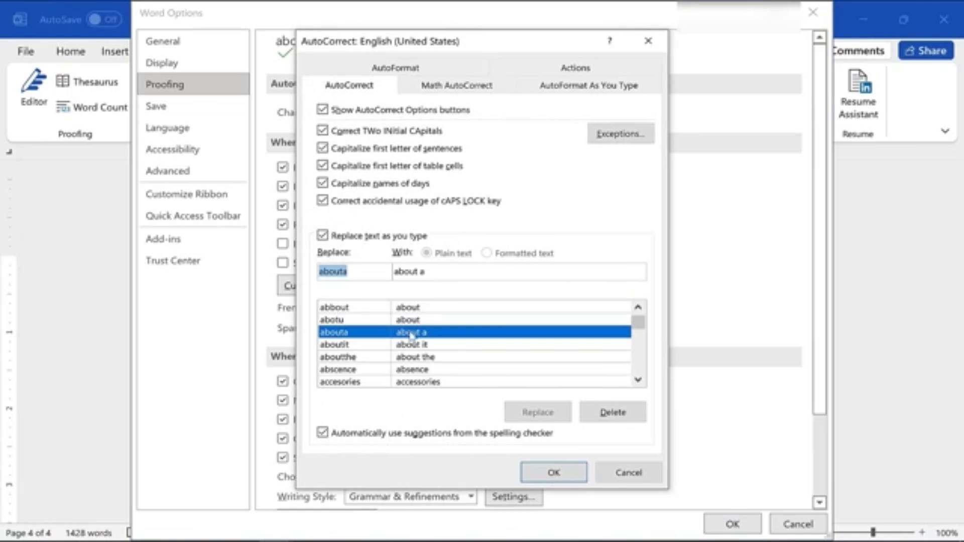
left_click(331, 358)
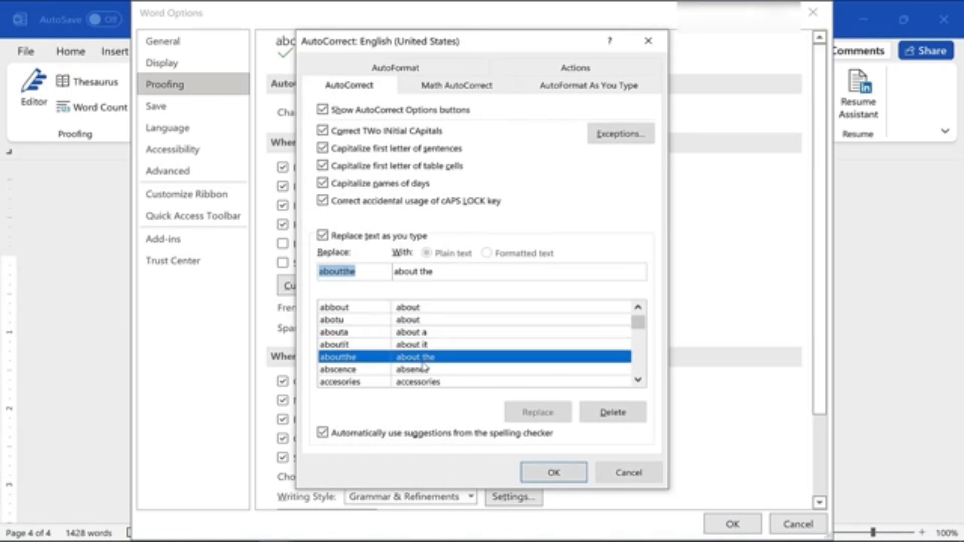
left_click(431, 382)
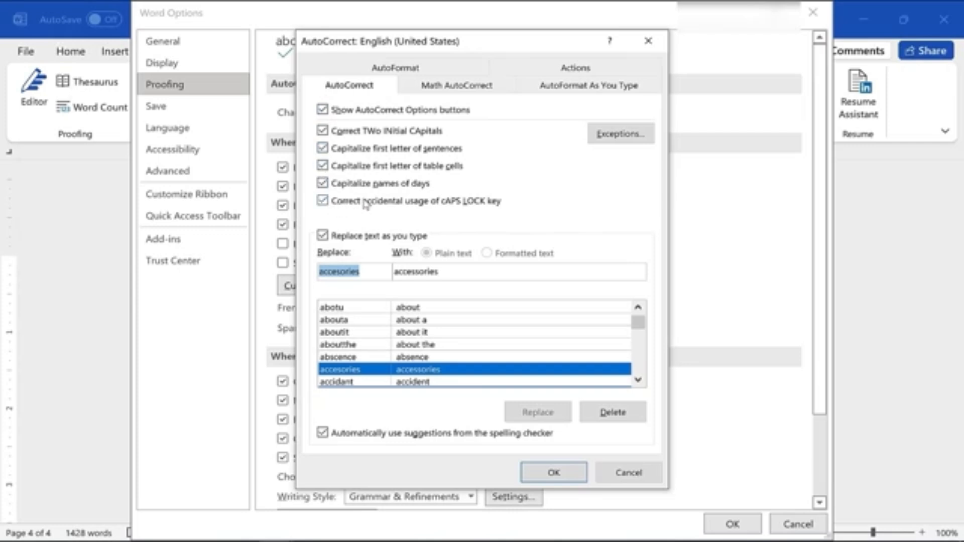
- Clear the AutoCorrect replacement fields, look up the entry for t4tas, and accept both options dialogs
left_click(398, 271)
left_click_drag(371, 268, 276, 265)
key("BackSpace")
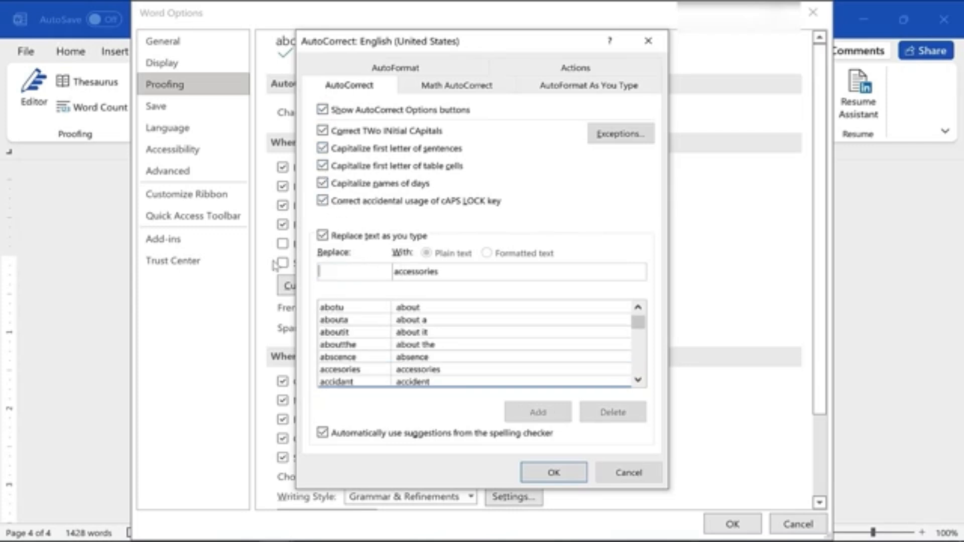
left_click_drag(456, 274, 344, 279)
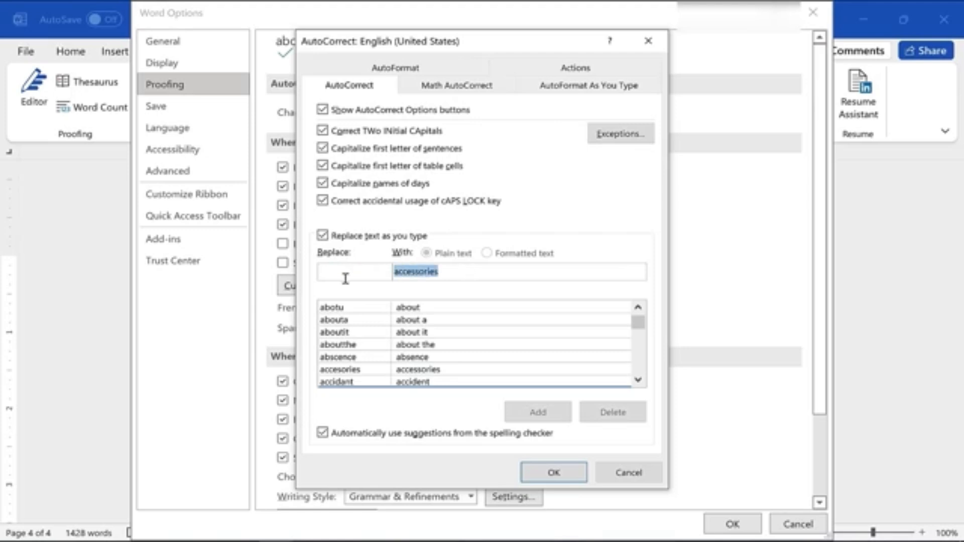
key("BackSpace")
left_click(334, 275)
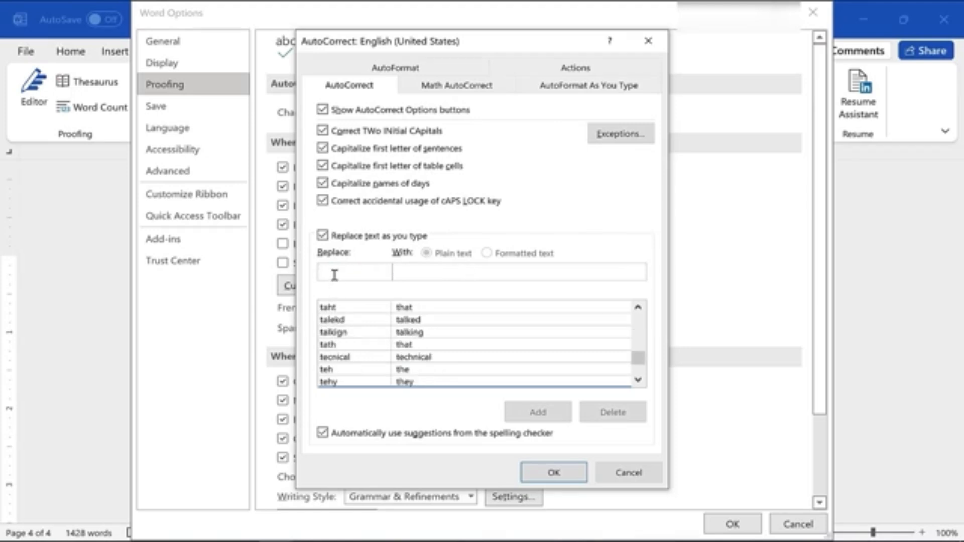
type("t4")
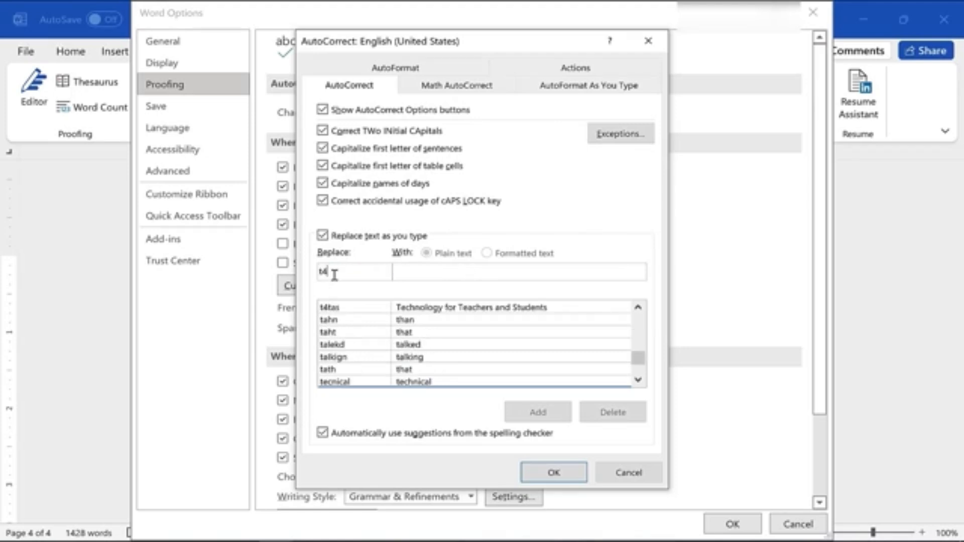
type("tas")
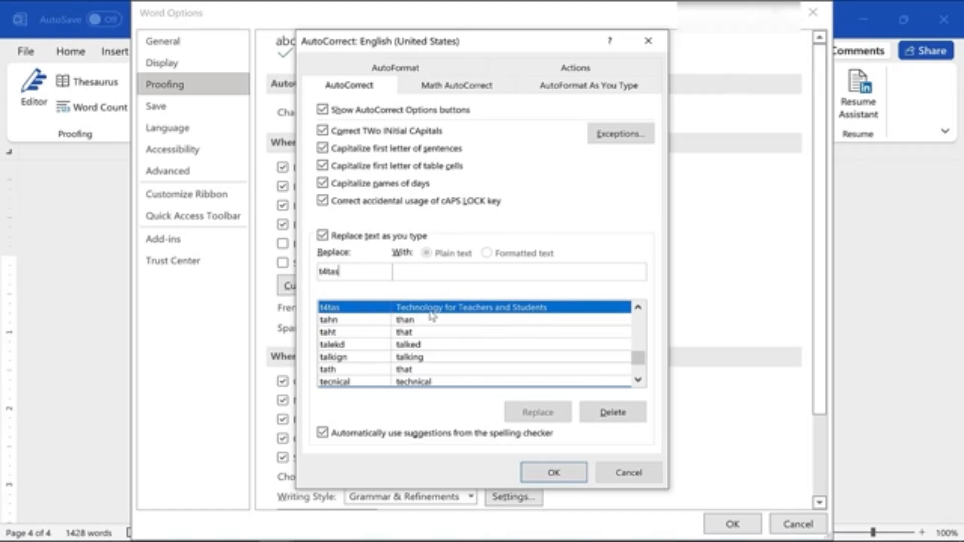
left_click(553, 472)
left_click(732, 524)
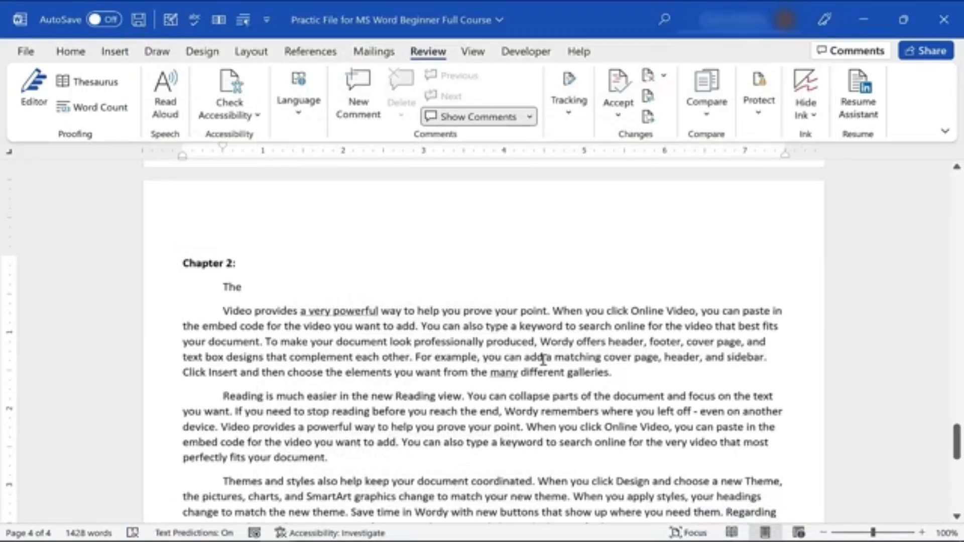
- Continue the line after "The" below Chapter 2 with the AutoCorrect abbreviation t4tas, followed by "channel is the best."
left_click(357, 288)
type("t4tas")
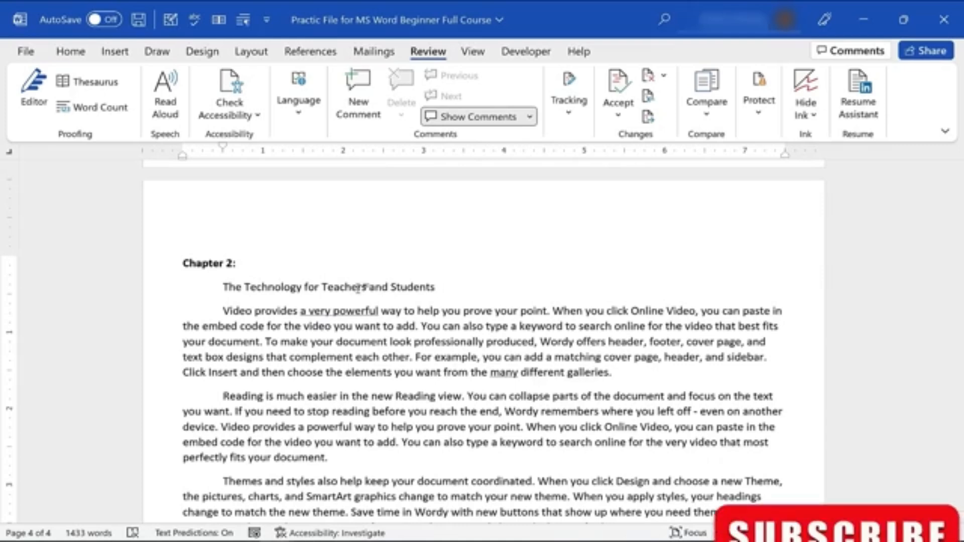
type("channel is the best.")
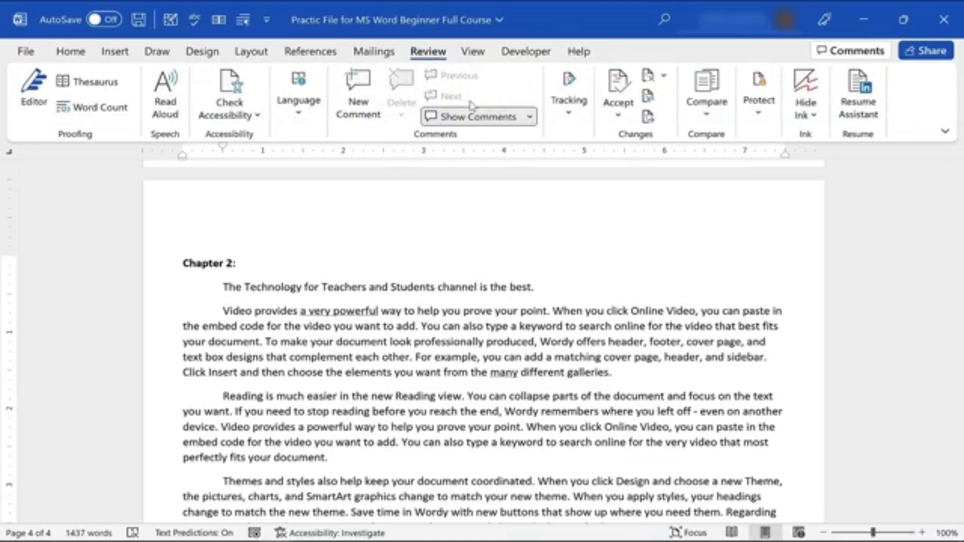
left_click_drag(957, 442, 962, 146)
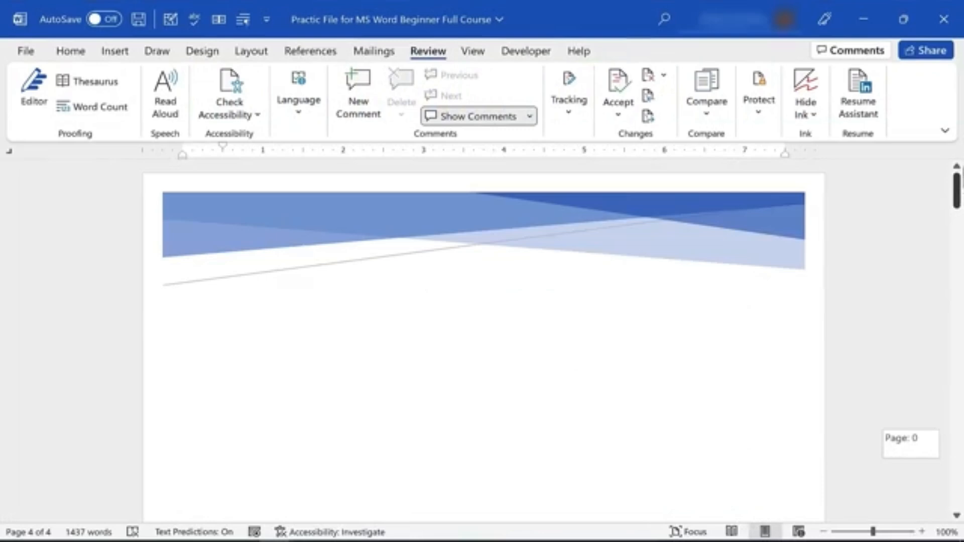
left_click_drag(957, 190, 956, 285)
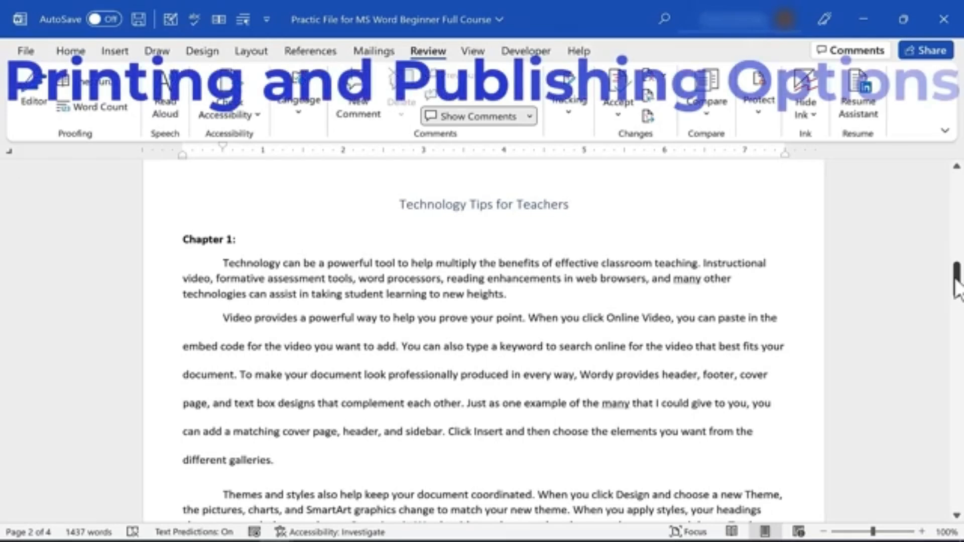
mouse_move(957, 284)
left_mouse_down()
mouse_move(960, 203)
mouse_move(961, 266)
mouse_move(960, 243)
mouse_move(949, 274)
left_mouse_up()
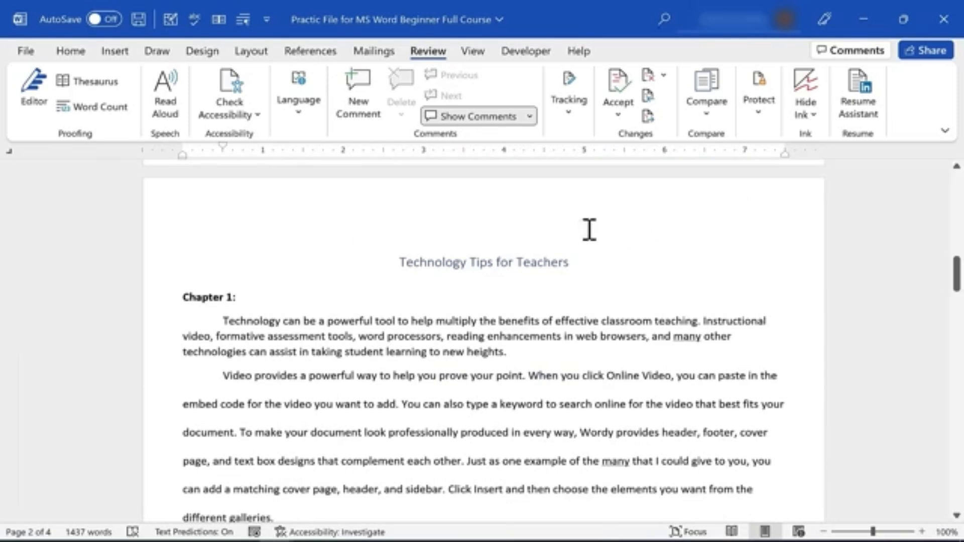
- Open the print preview and page through the whole document, returning to the cover page
left_click(25, 52)
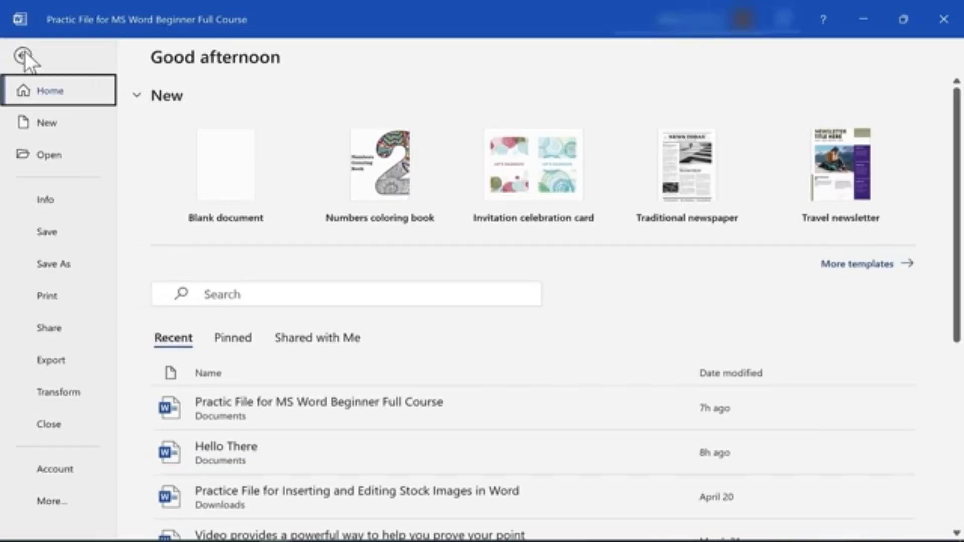
left_click(48, 298)
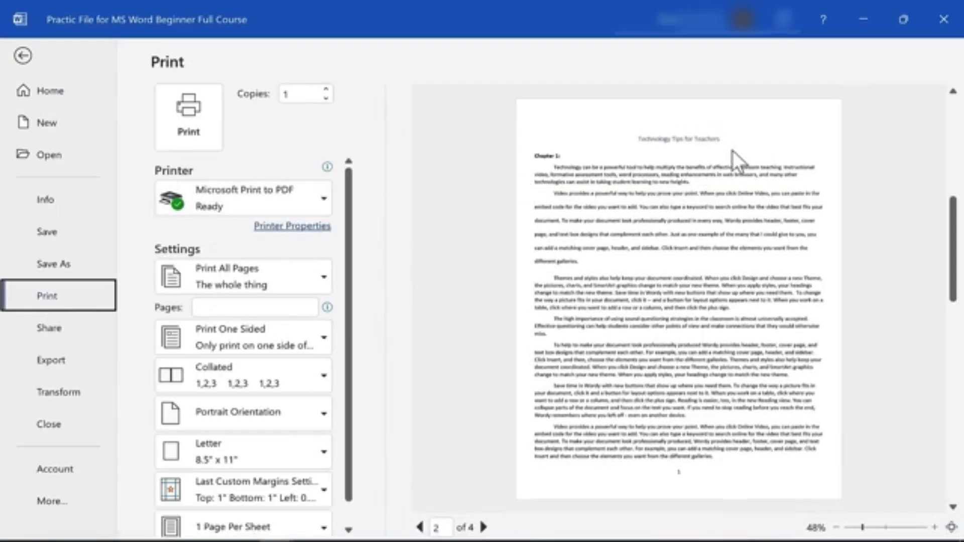
left_click_drag(956, 228, 950, 101)
left_click(953, 509)
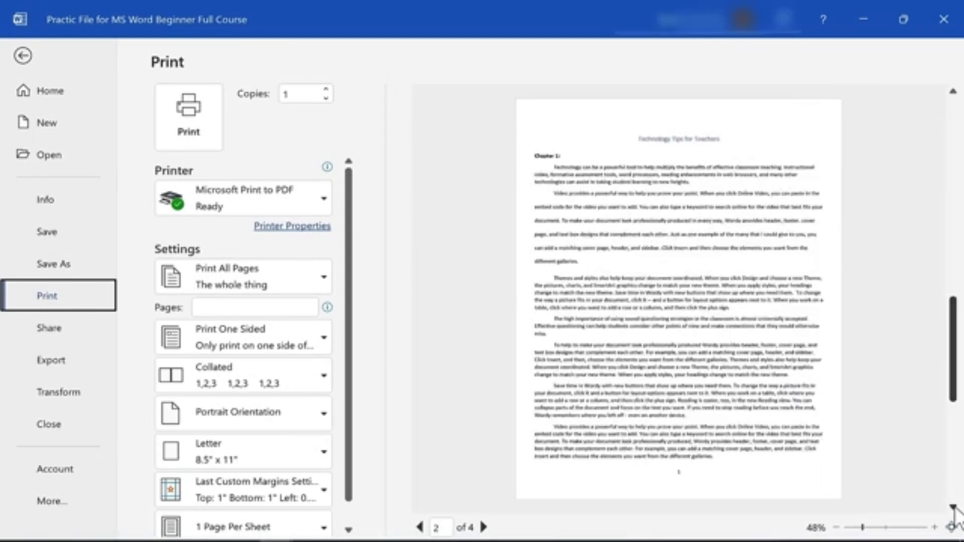
left_click(953, 508)
left_click(952, 508)
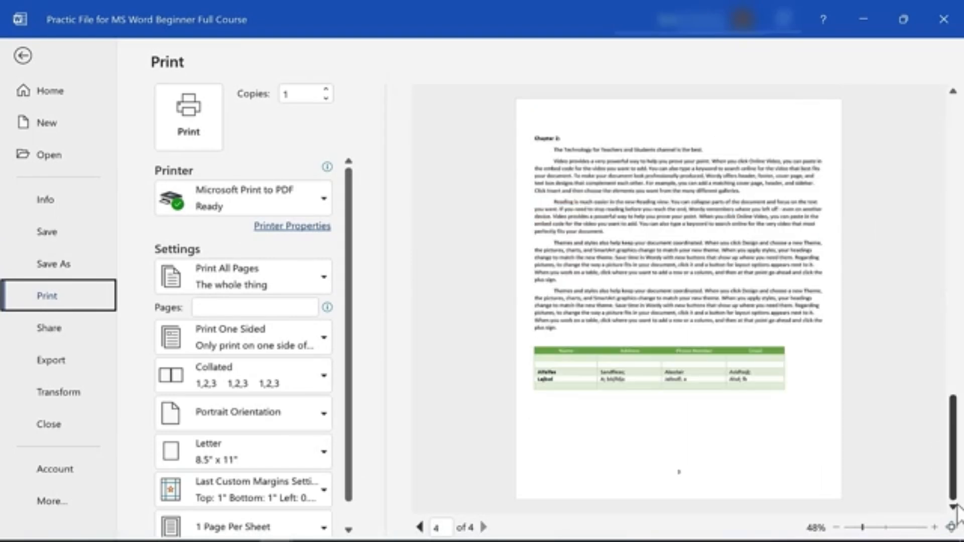
scroll(682, 151, "up", 3)
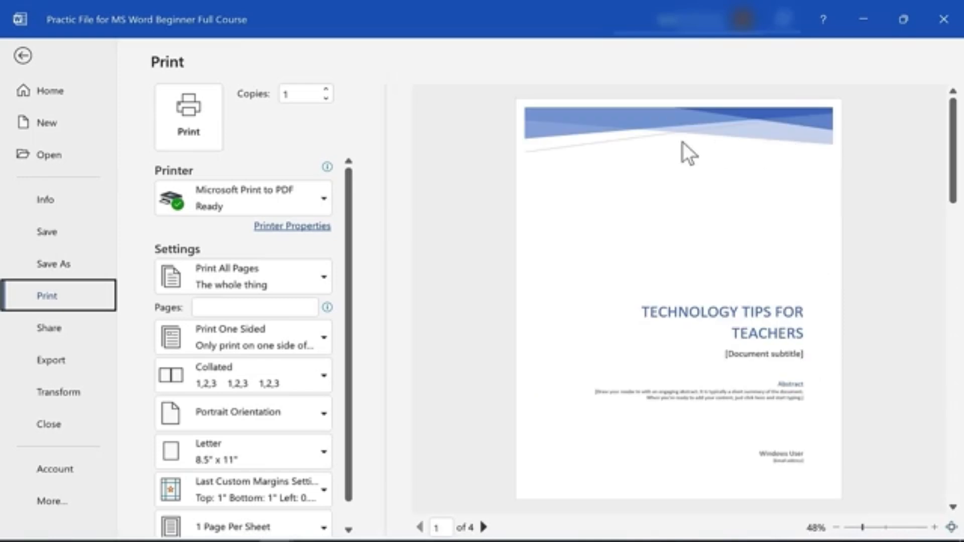
- Examine the list of available printers, including Microsoft Print to PDF, and keep the selected one
left_click(321, 199)
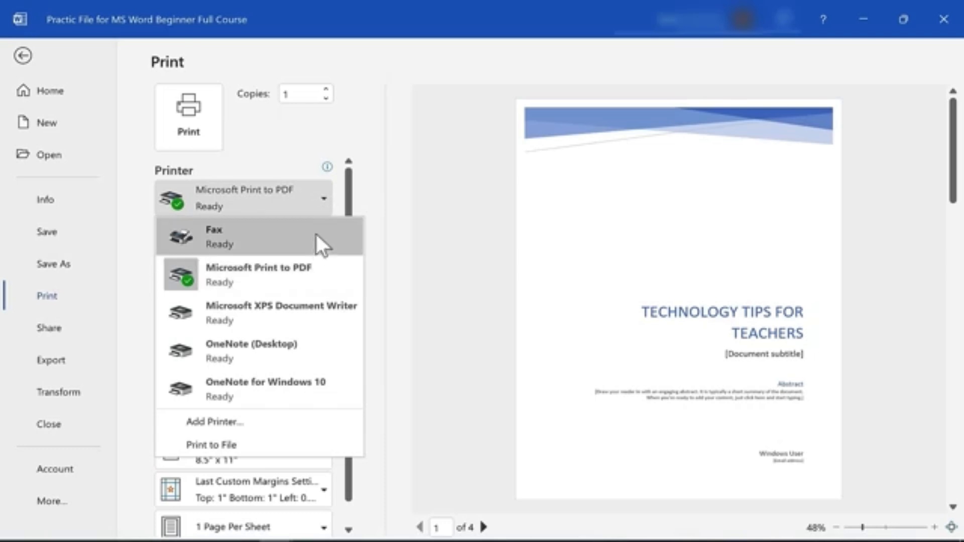
mouse_move(278, 224)
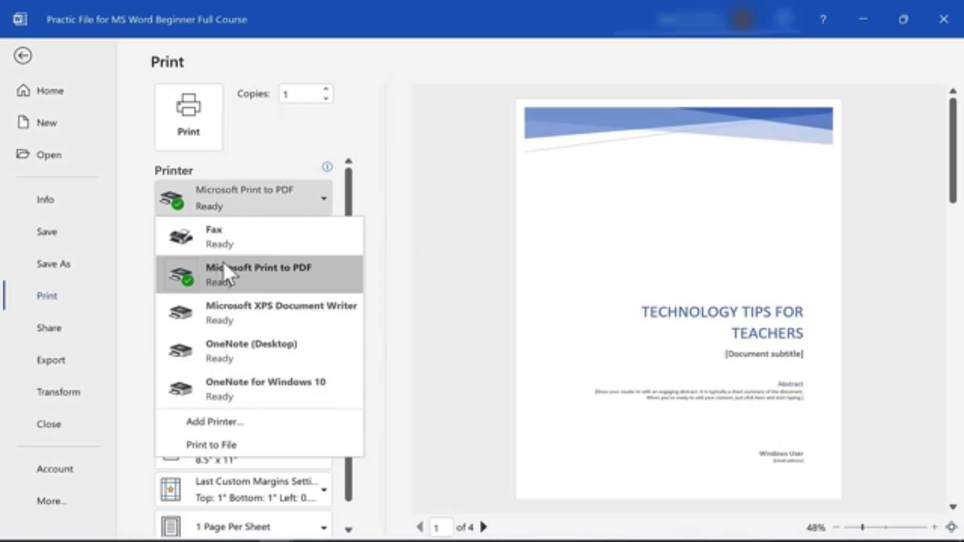
mouse_move(315, 280)
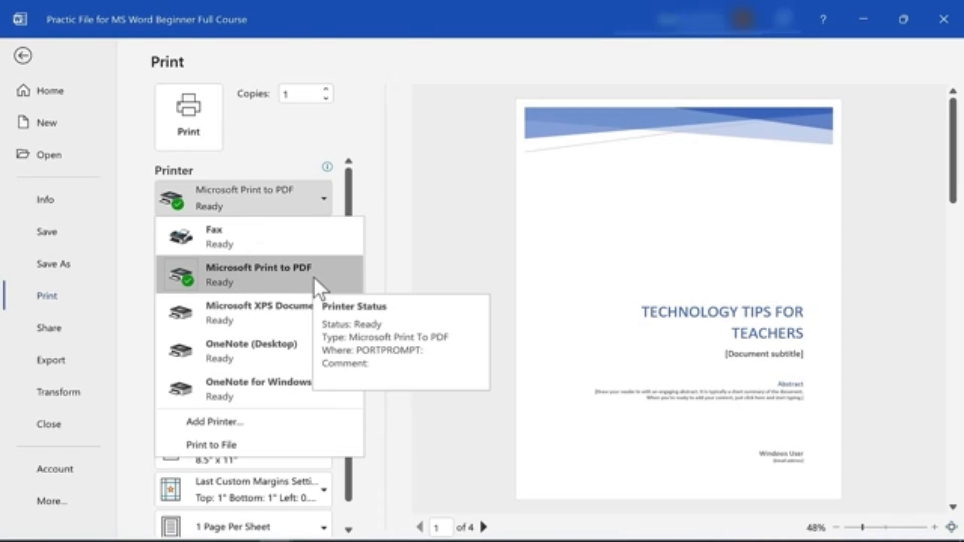
key("Escape")
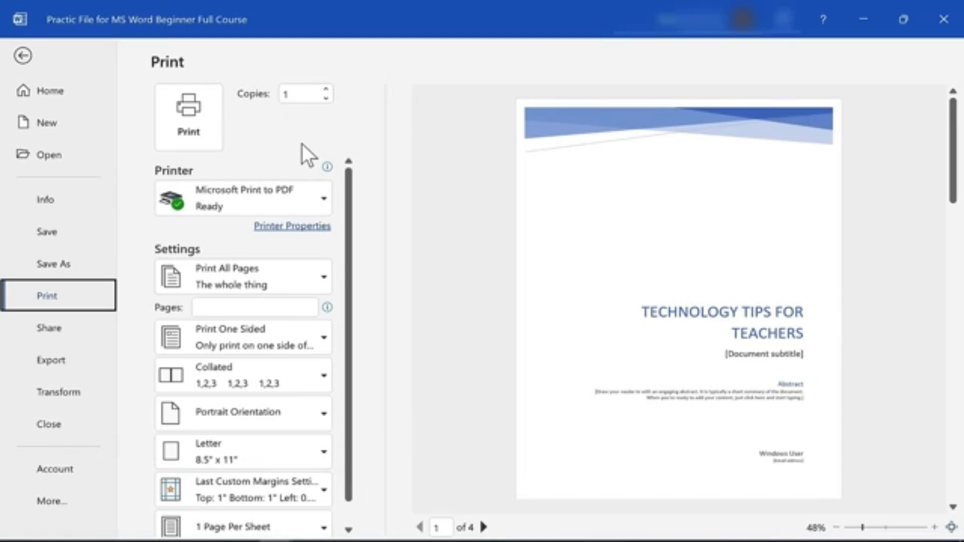
left_click(323, 201)
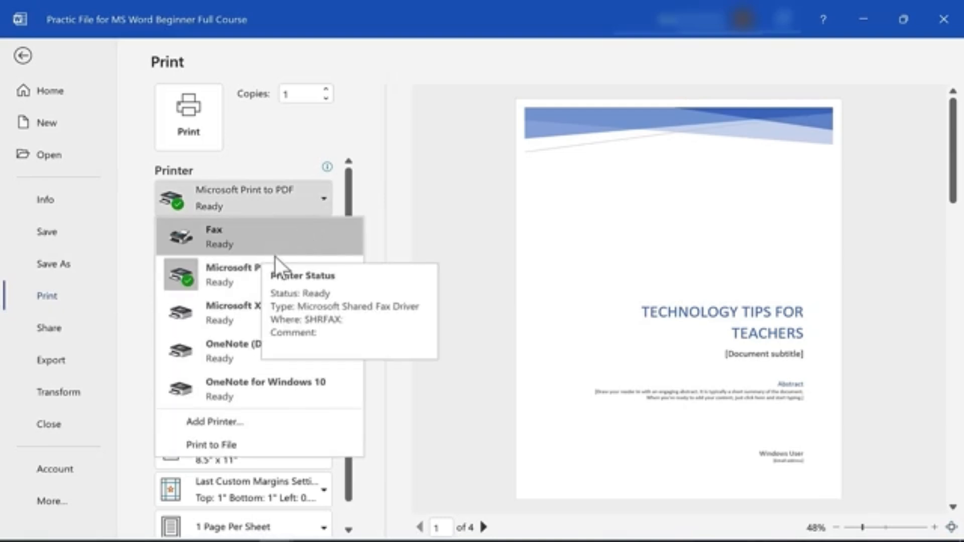
key("Escape")
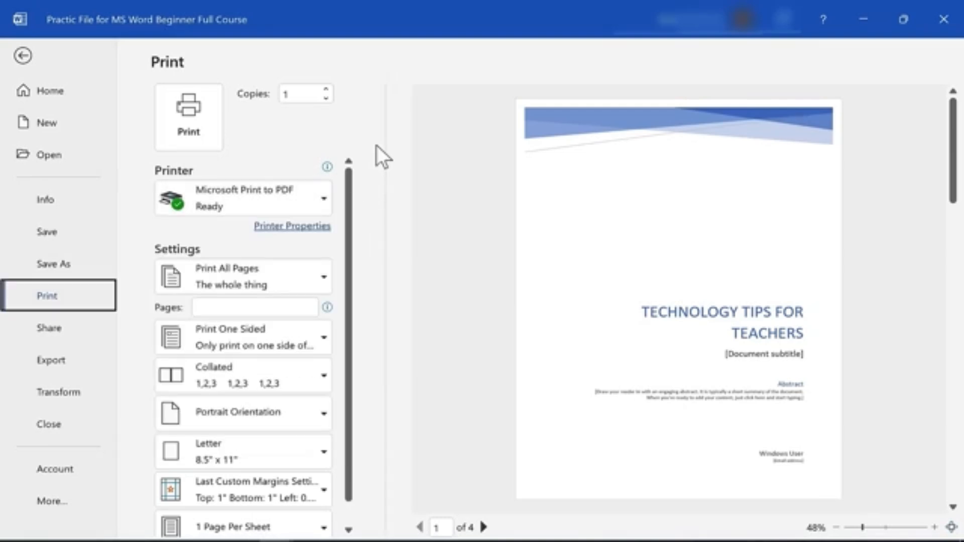
- Examine the print range choices and return to the document
left_click(317, 275)
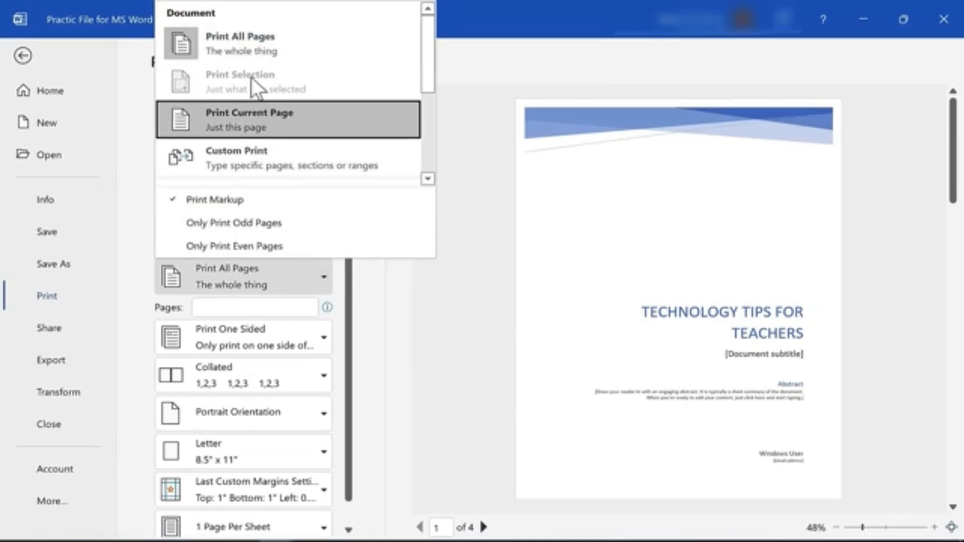
left_click(494, 328)
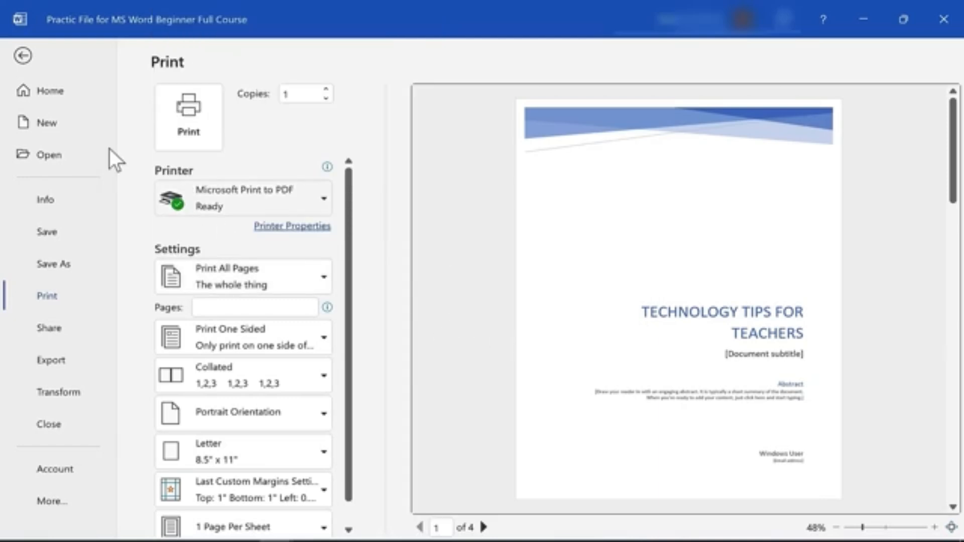
left_click(21, 57)
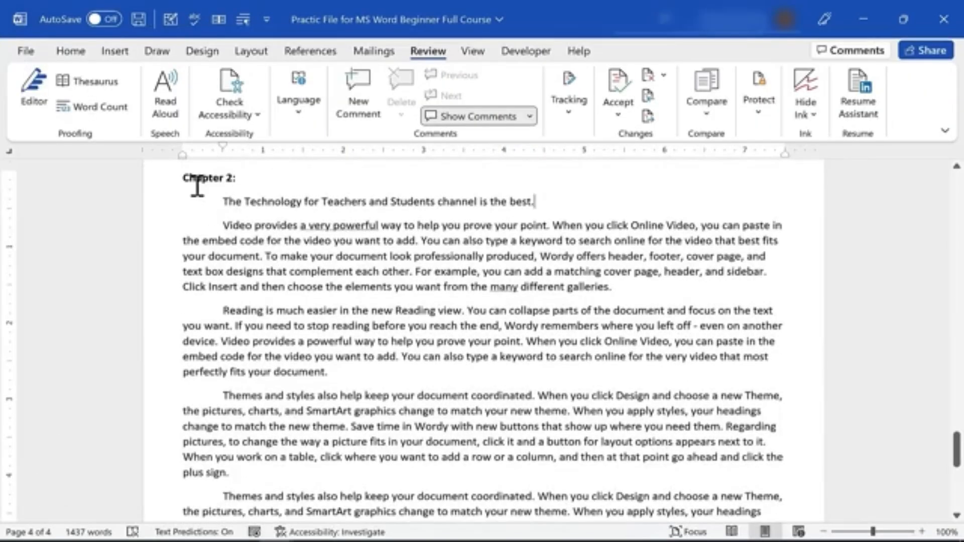
- Select the text from the Chapter 2 heading down, try Print Selection as the print range, and restore Print All Pages
scroll(190, 241, "up", 3)
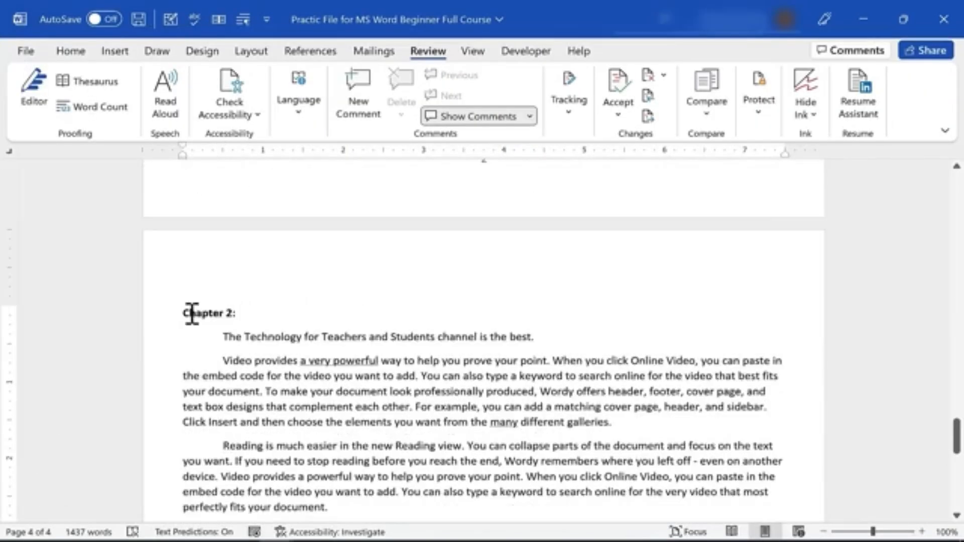
left_click_drag(192, 315, 776, 508)
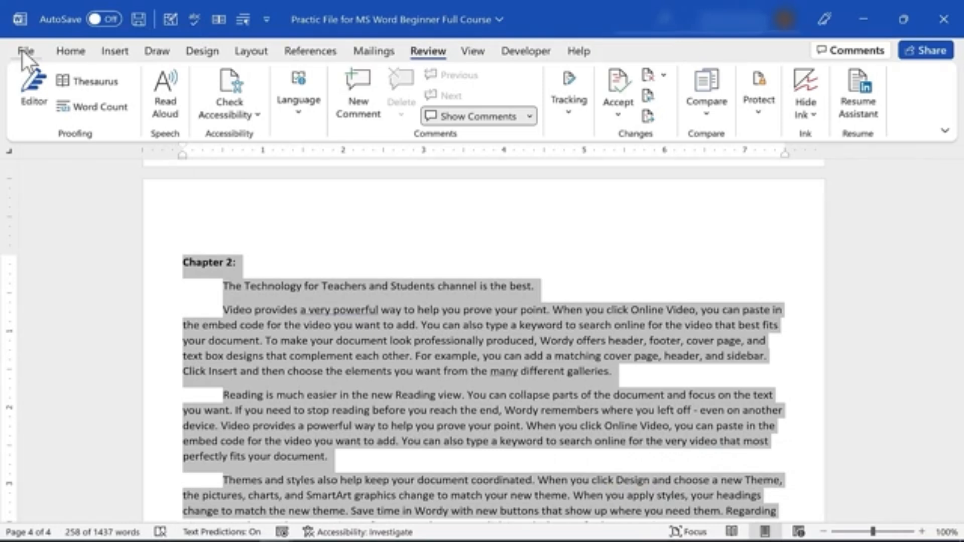
key("ctrl+p")
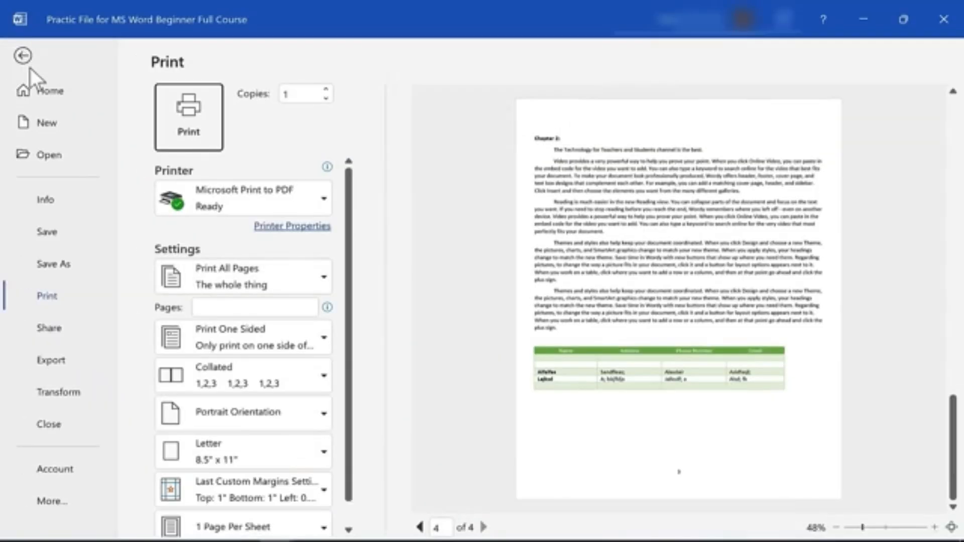
left_click(314, 274)
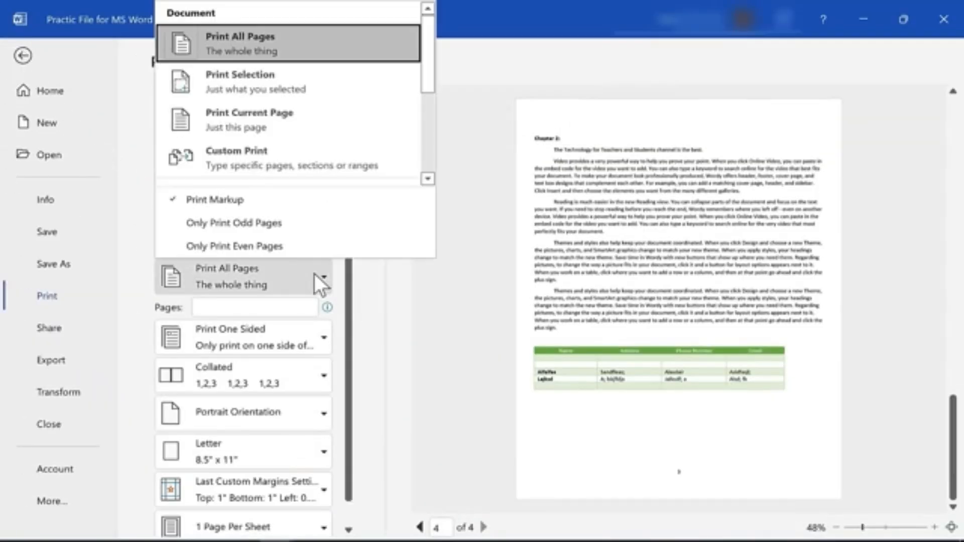
left_click(252, 85)
left_click(251, 275)
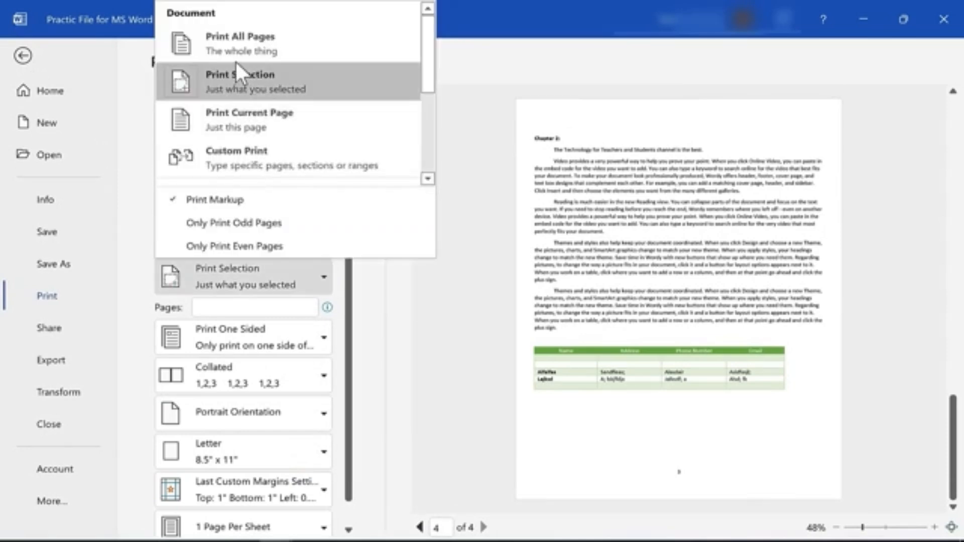
left_click(237, 44)
- Try the print page ranges 1-2 and 1,3, and clear the page range
left_click(246, 311)
type("1")
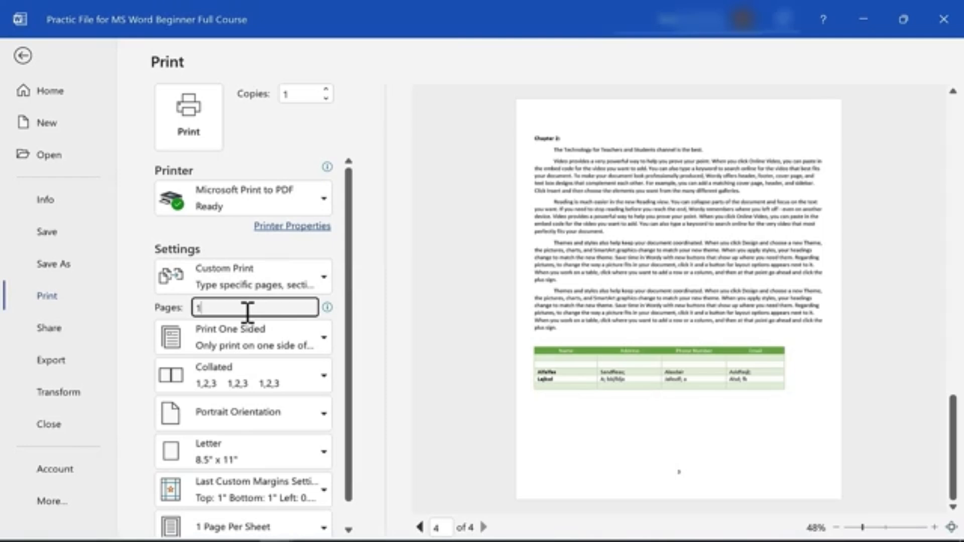
type("-2")
key("BackSpace")
key("BackSpace")
type(",3")
key("BackSpace")
key("BackSpace")
key("BackSpace")
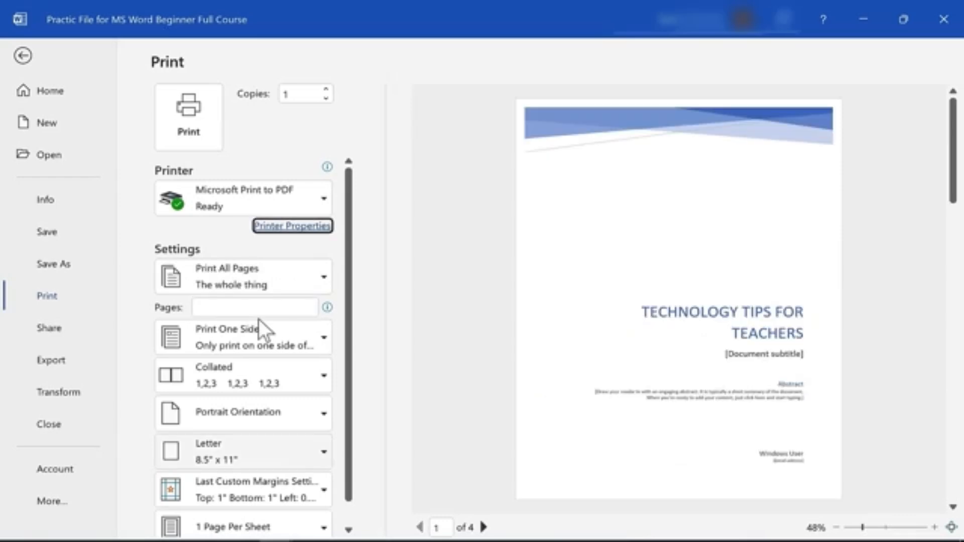
- Try 10 print copies, restore the number to 1, and return to the document without printing
scroll(273, 387, "down", 1)
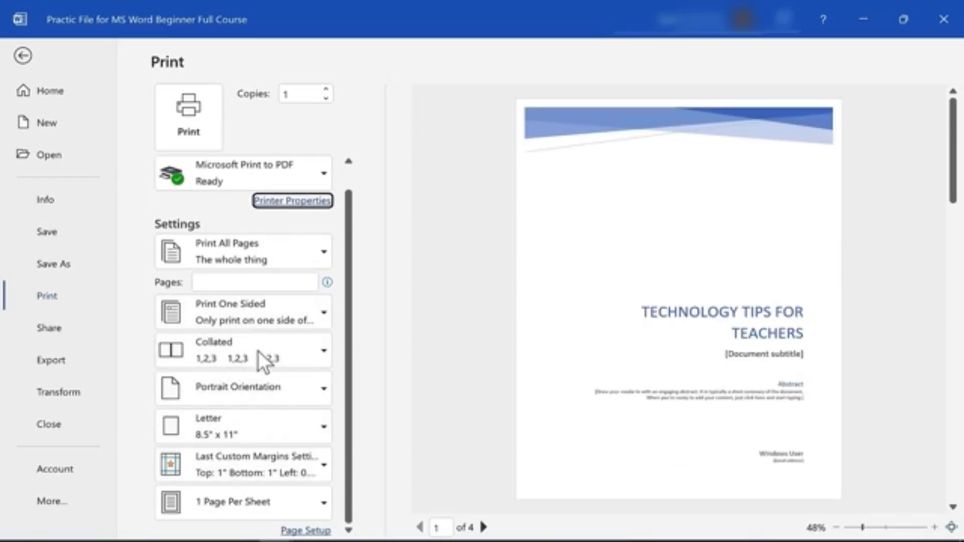
scroll(298, 358, "up", 1)
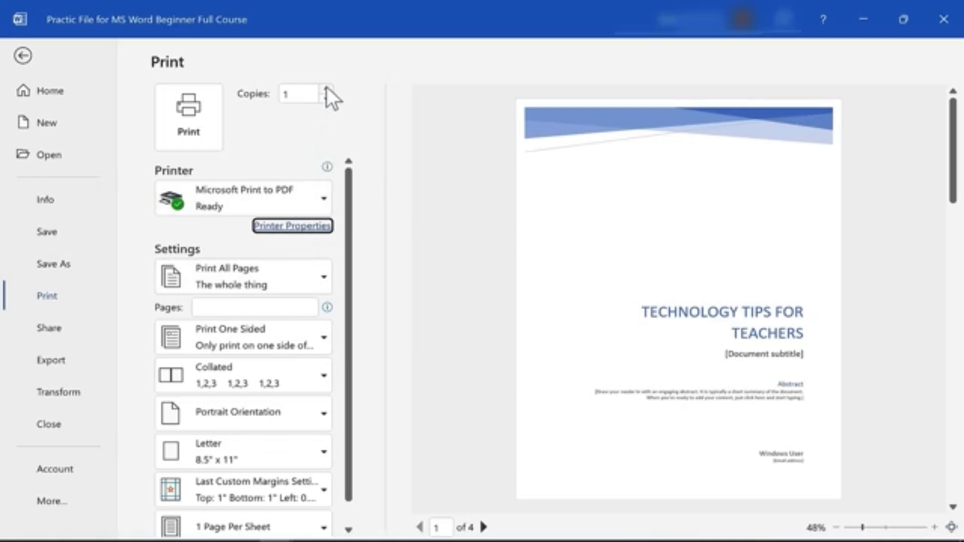
double_click(287, 93)
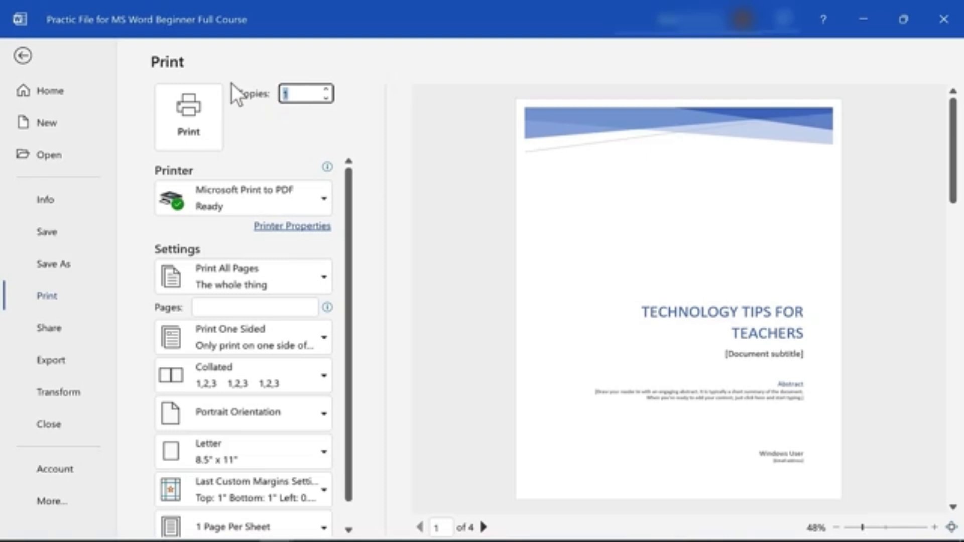
type("10")
key("BackSpace")
left_click(240, 150)
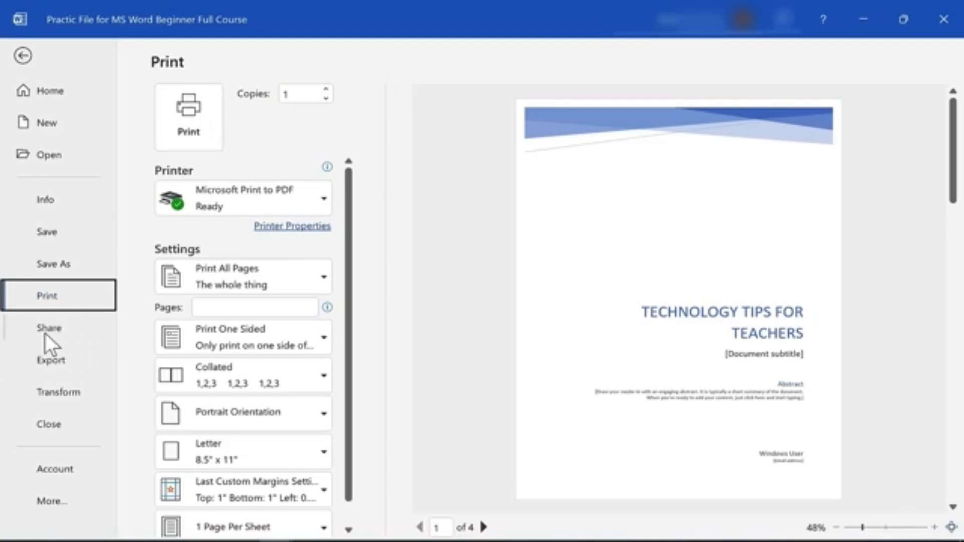
key("Escape")
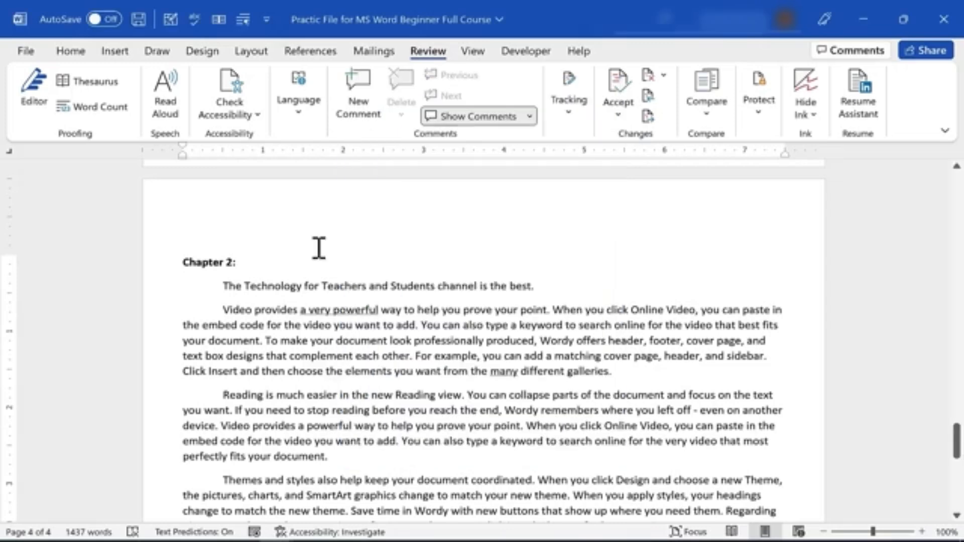
- Publish the document as a PDF in the Downloads folder, look through the resulting PDF and close it
left_click(28, 52)
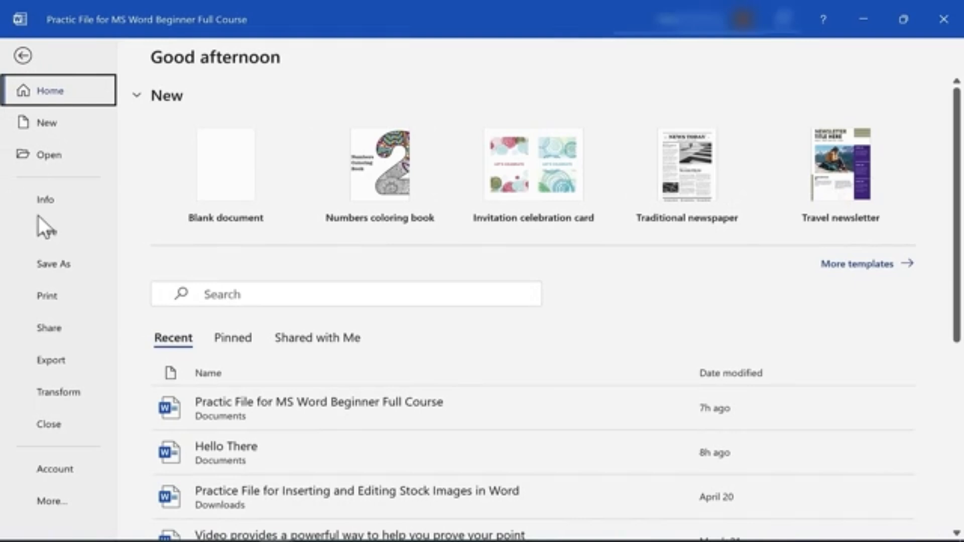
left_click(52, 361)
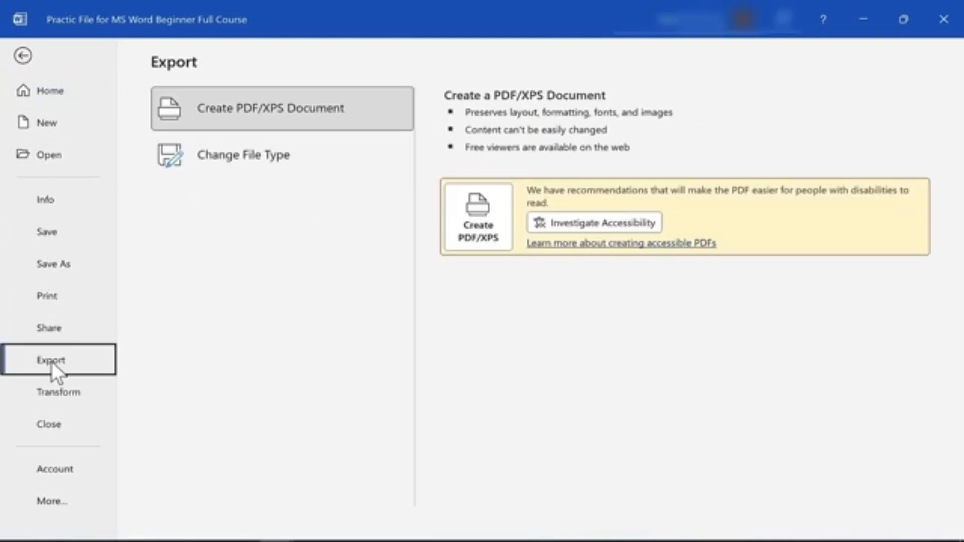
left_click(475, 234)
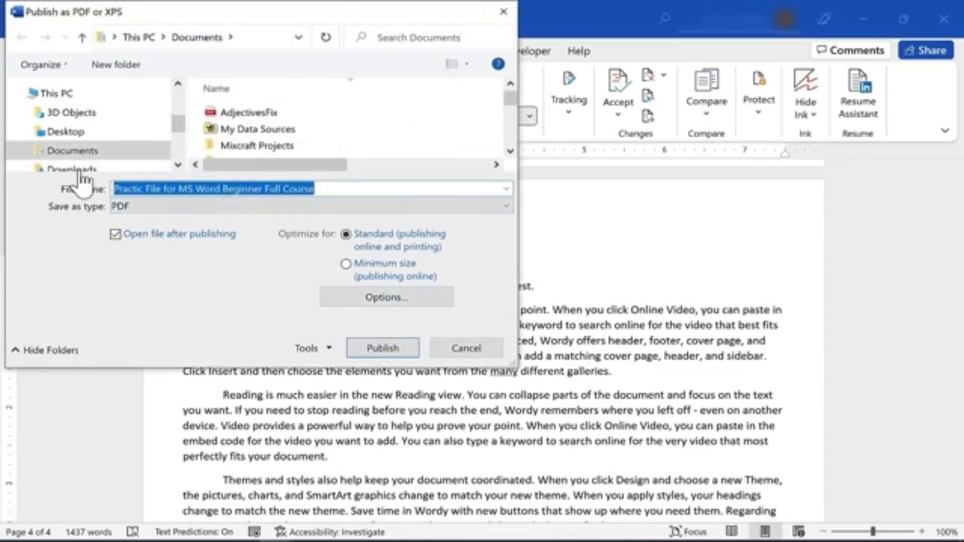
left_click(70, 169)
left_click(381, 350)
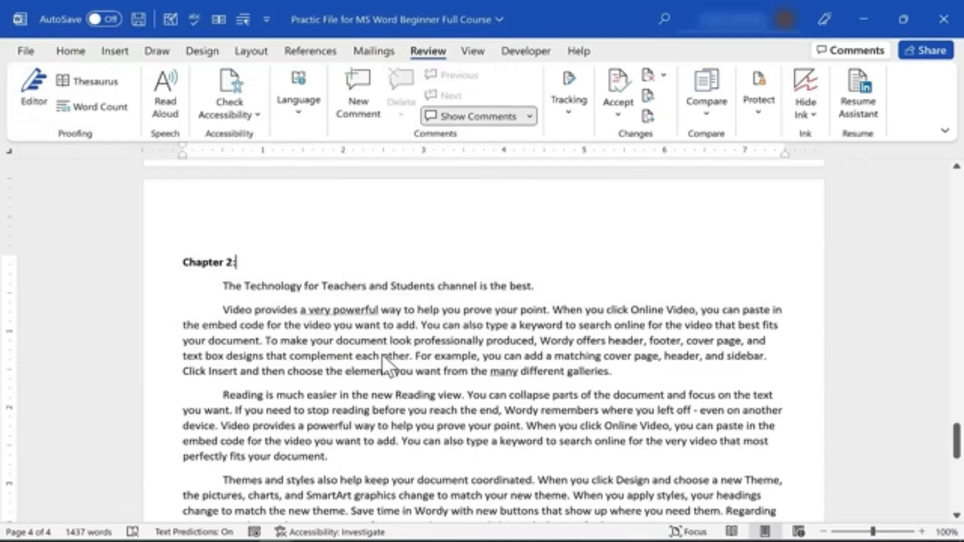
scroll(680, 244, "down", 15)
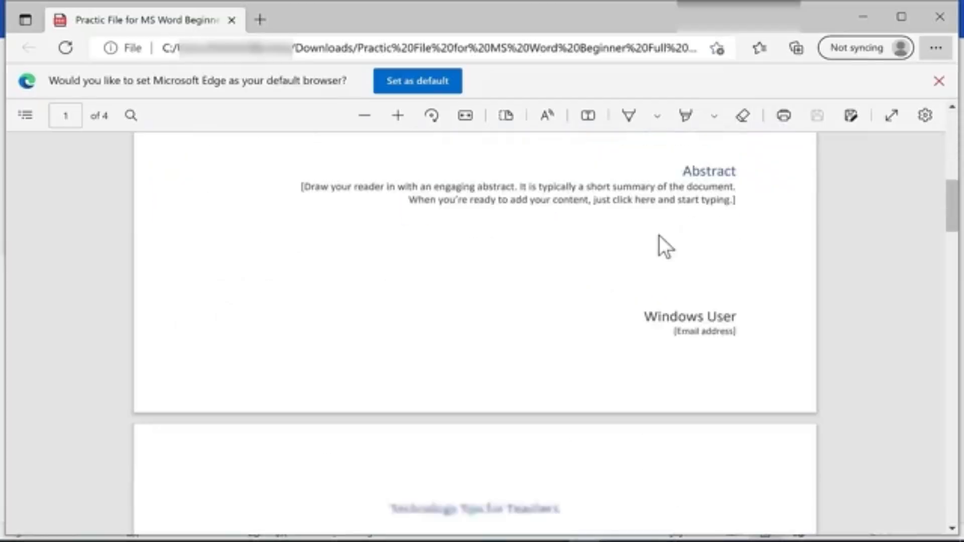
left_click(938, 17)
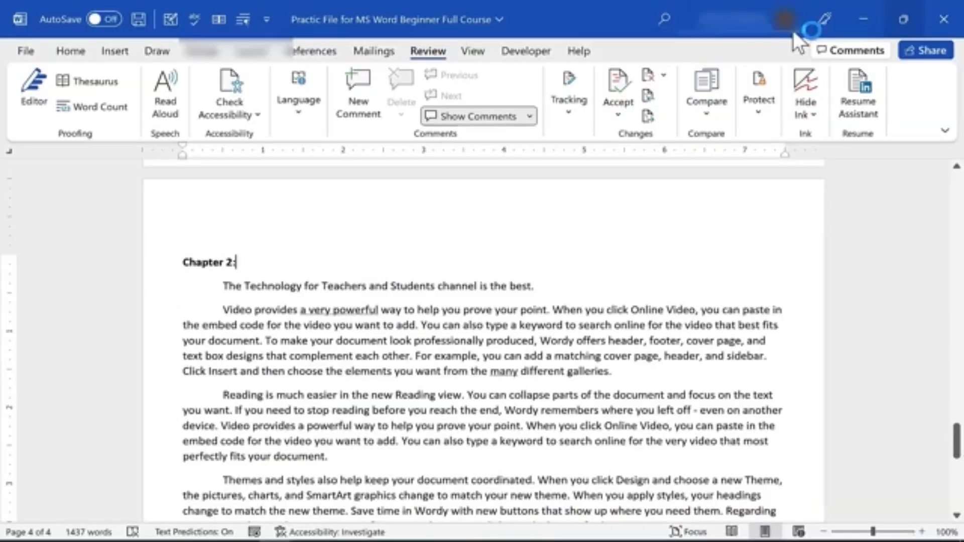
- Examine the export options for changing the file type and the formats offered for saving a copy, without saving
left_click(26, 51)
left_click(50, 360)
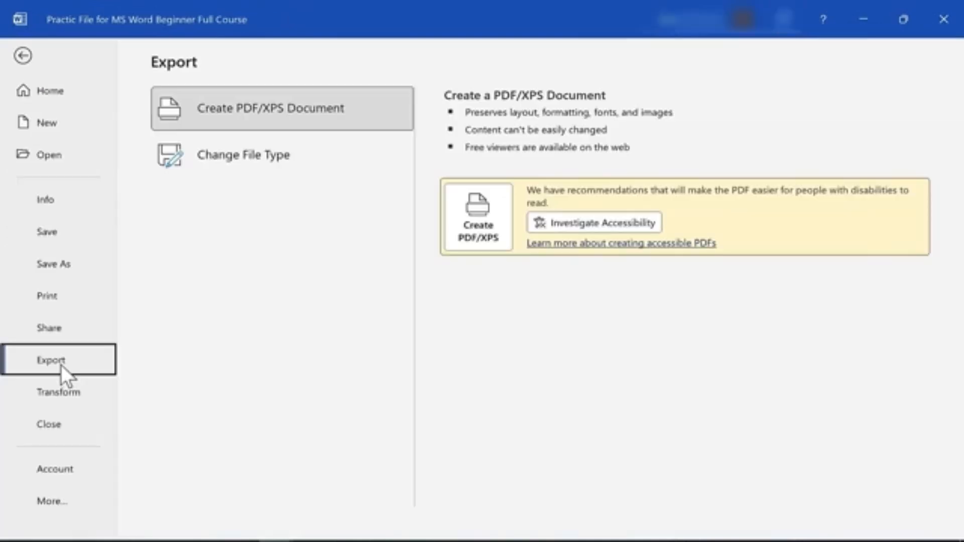
left_click(232, 155)
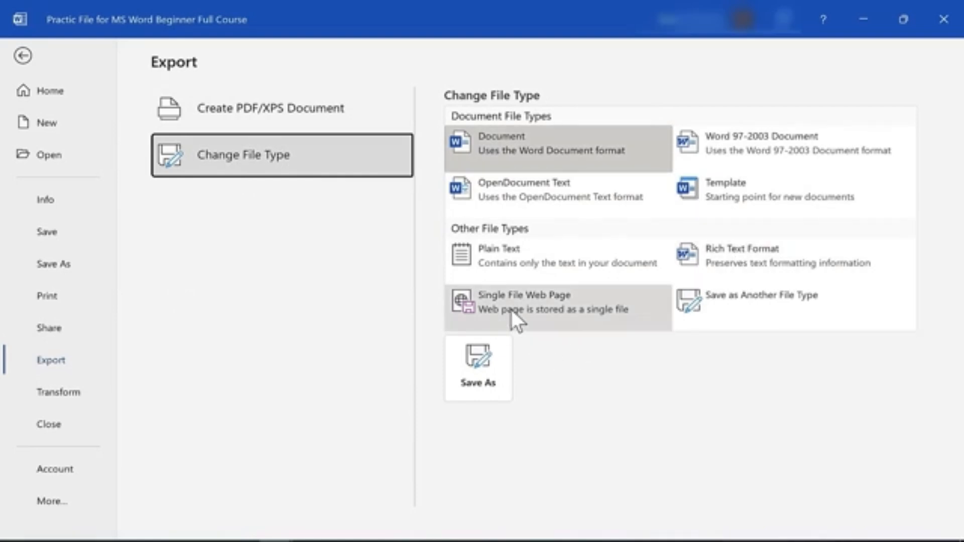
left_click(479, 385)
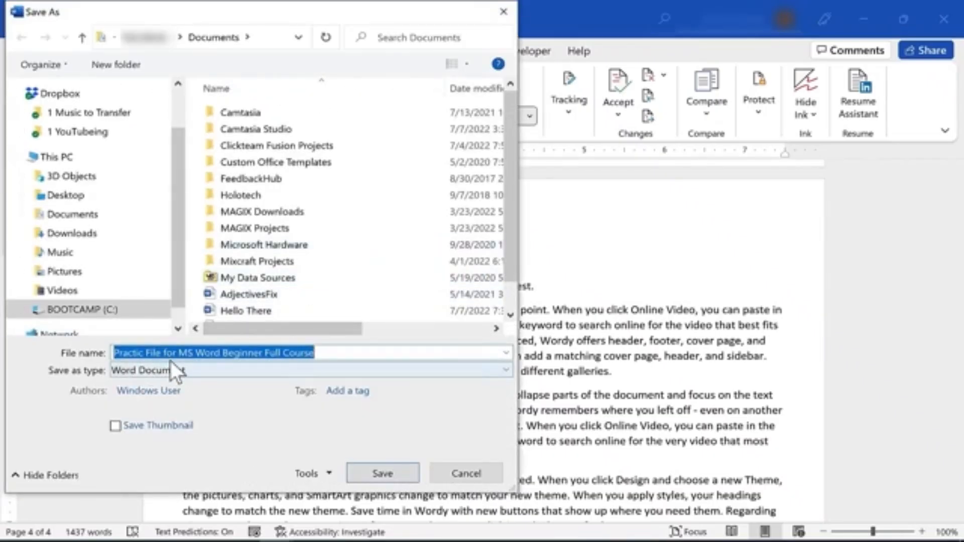
left_click(159, 370)
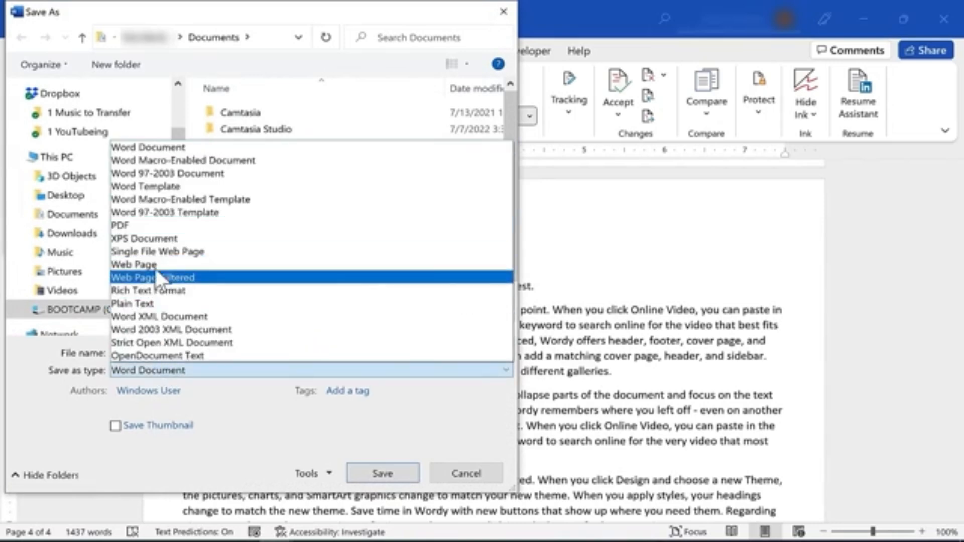
left_click(186, 290)
left_click_drag(186, 290, 144, 227)
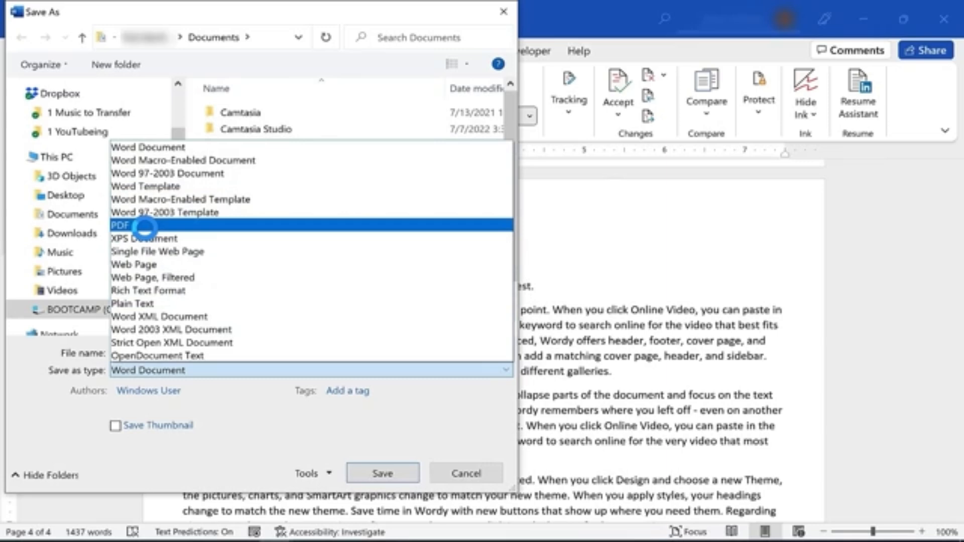
left_click_drag(144, 228, 145, 228)
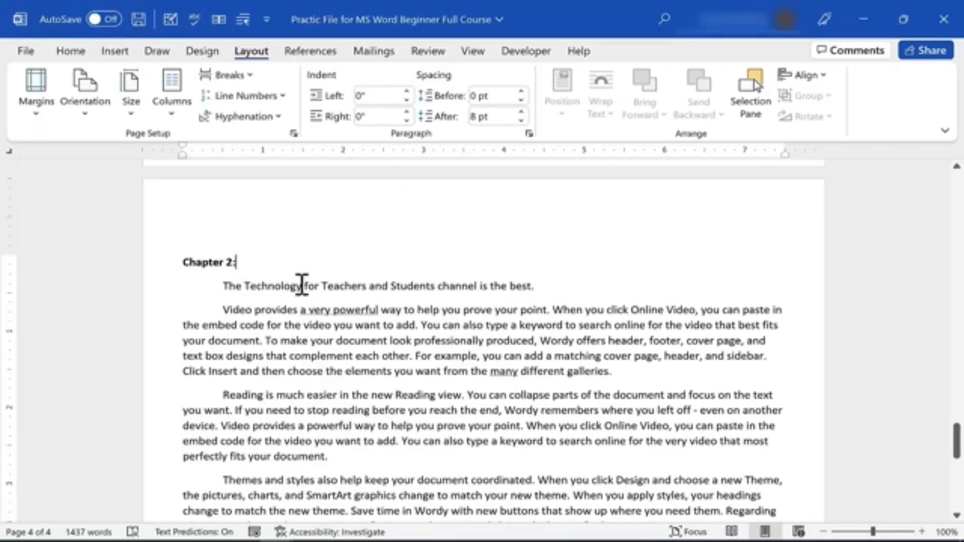
- Look at the envelope and label settings for mailings, and close the dialog without creating either
scroll(302, 286, "up", 3)
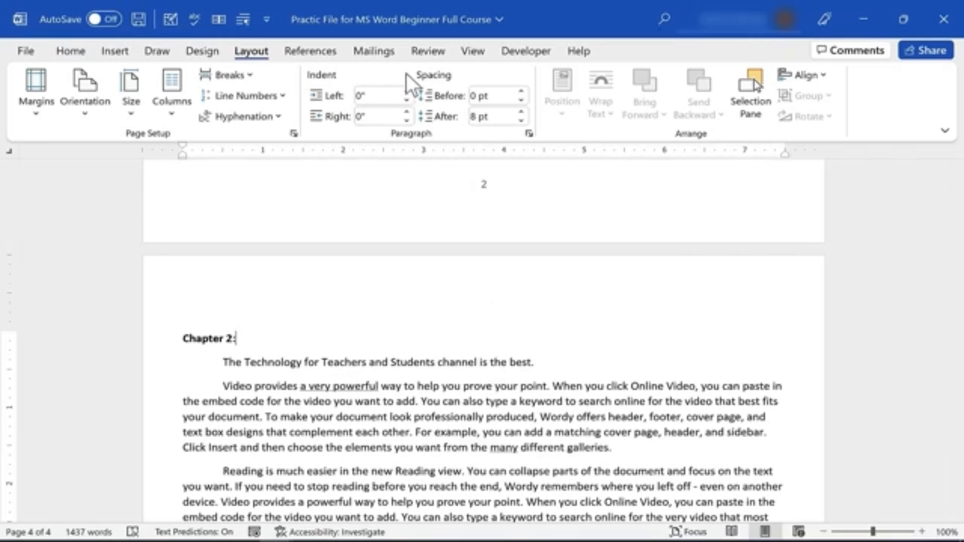
left_click(375, 53)
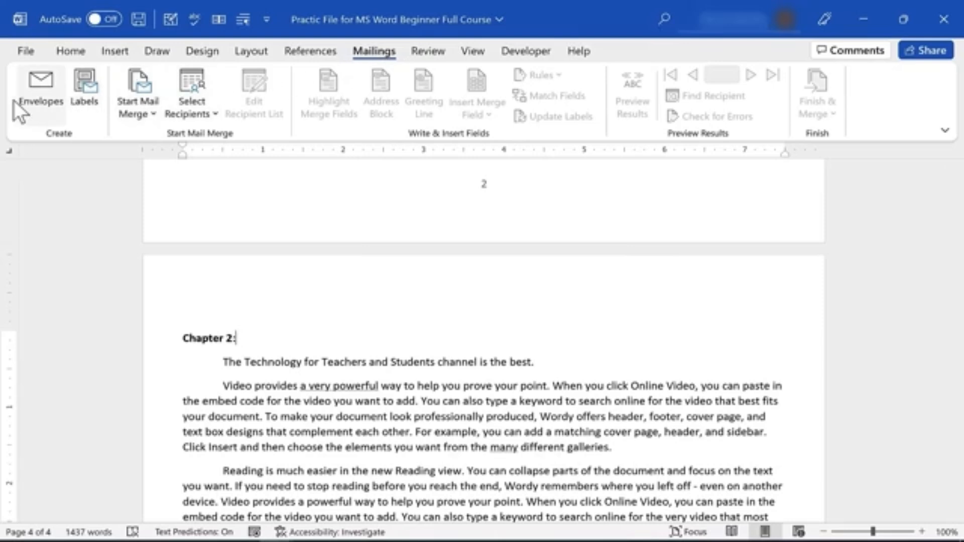
left_click(44, 95)
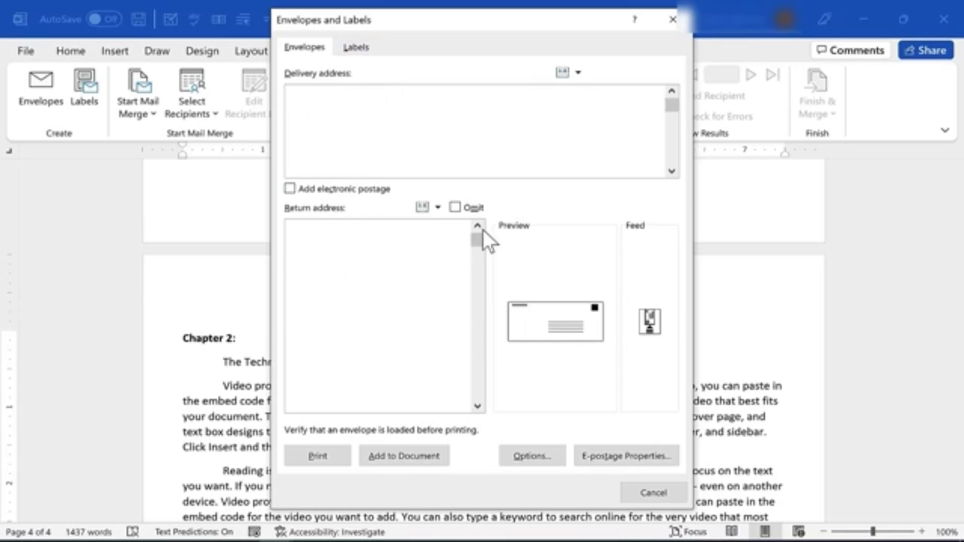
left_click(354, 45)
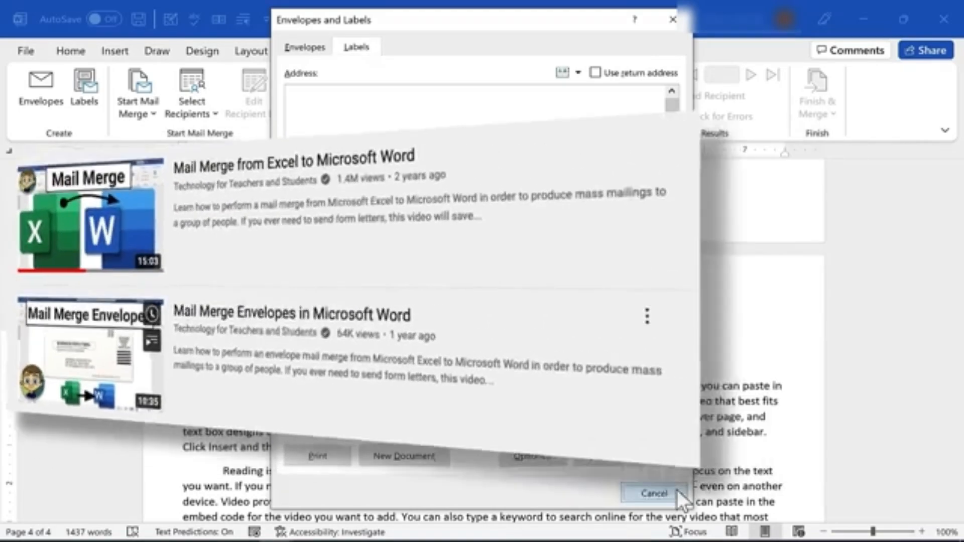
left_click(677, 492)
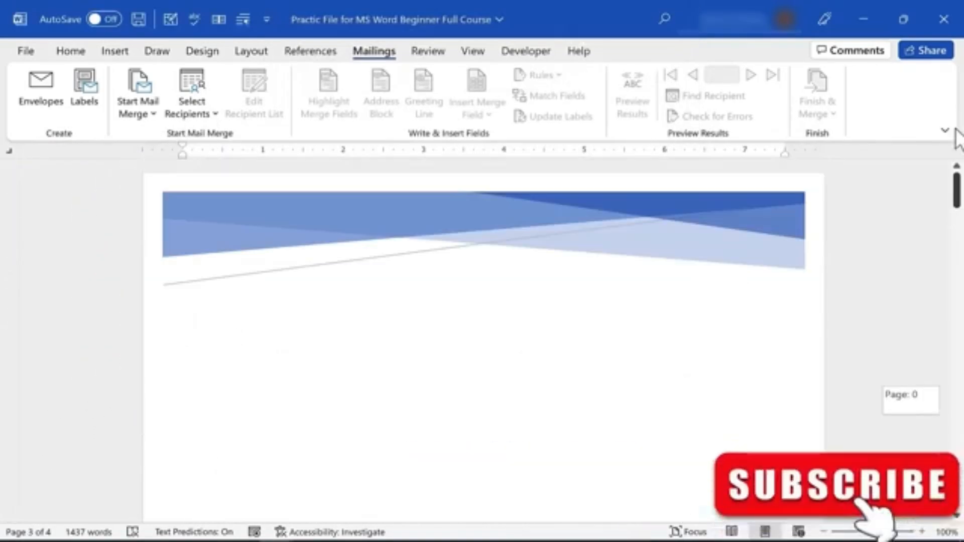
left_click_drag(956, 129, 957, 269)
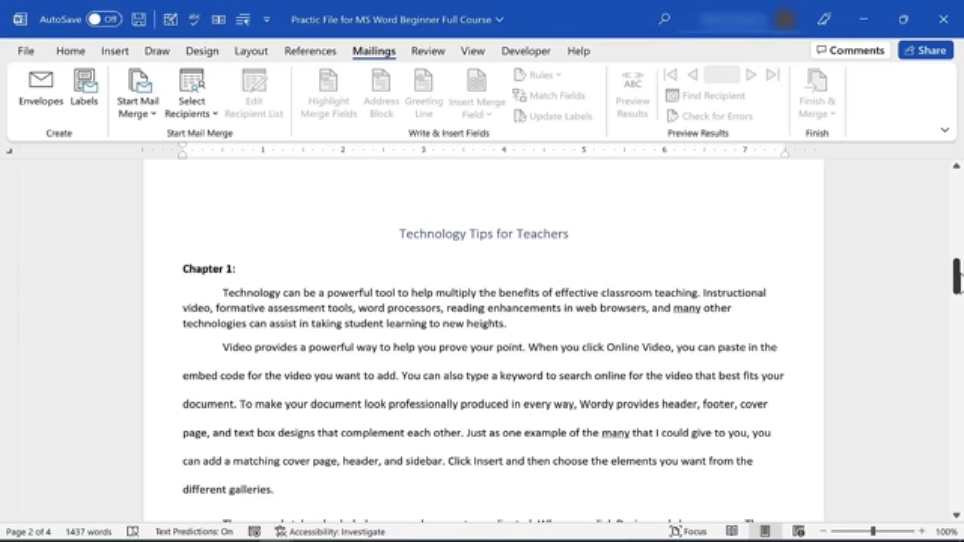
left_click_drag(957, 270, 957, 271)
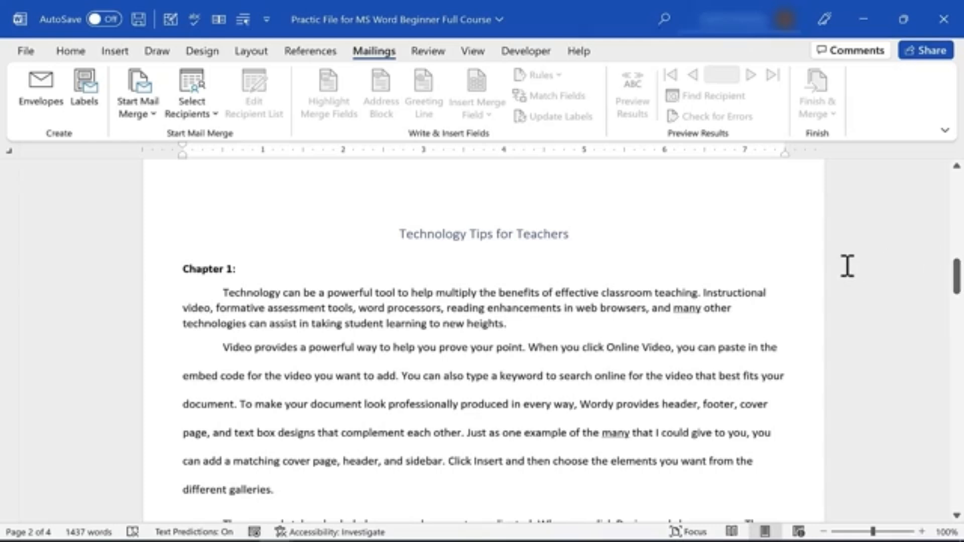
left_click_drag(956, 281, 956, 266)
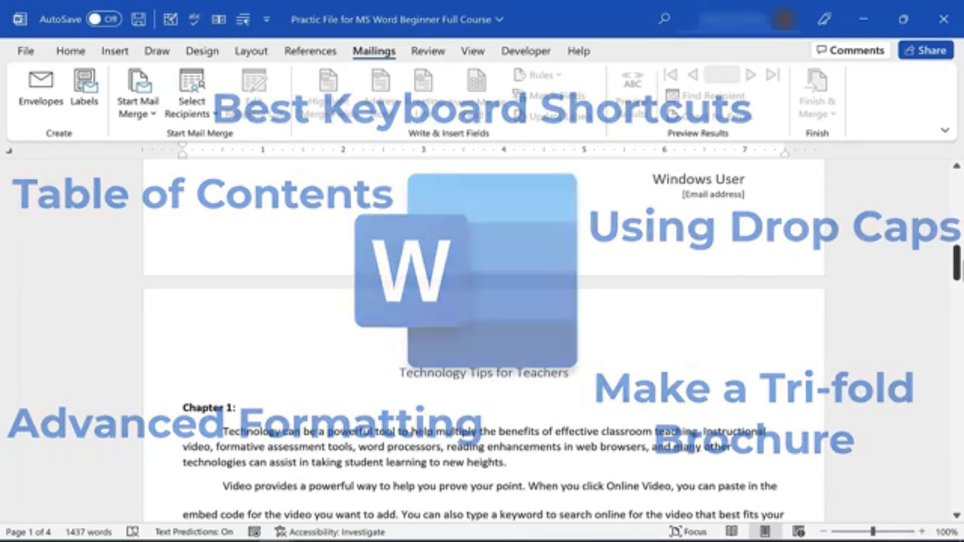
left_click_drag(962, 265, 962, 280)
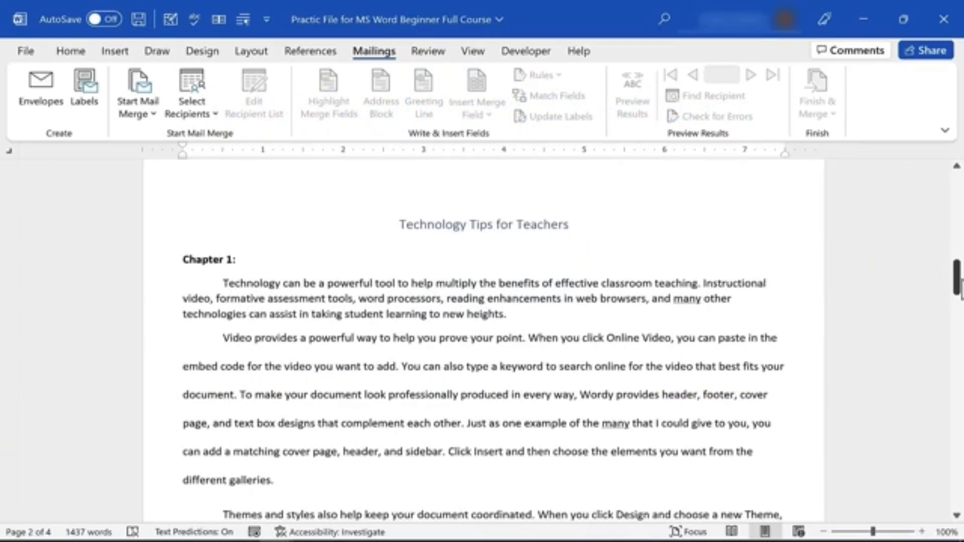